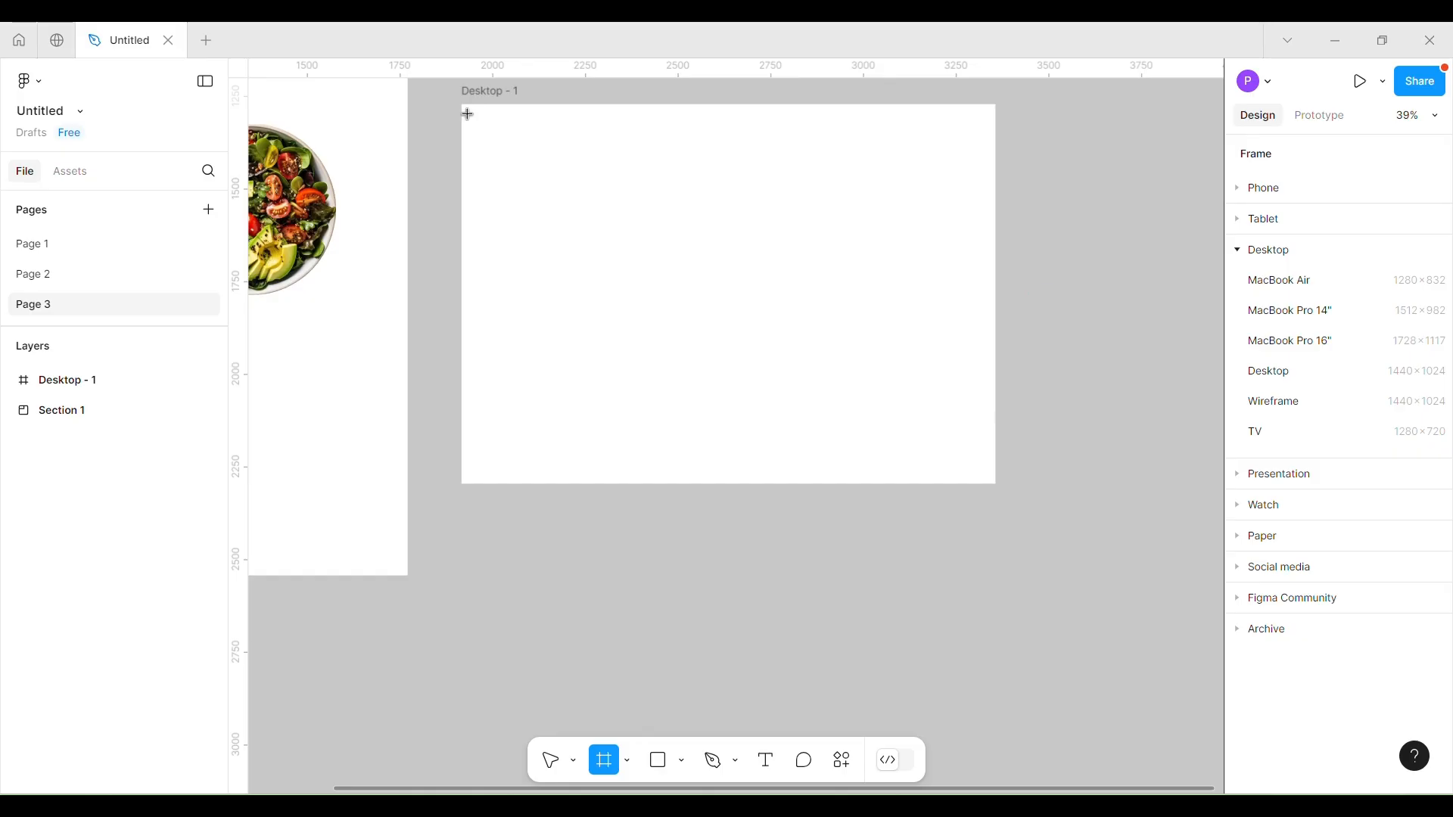
Draw a 668 × 1024 frame along the left side of Desktop - 1 and fill it with black (000000).
{"action": "mouse_move", "coordinate": [468, 113]}
{"action": "left_mouse_down"}
{"action": "mouse_move", "coordinate": [714, 408]}
{"action": "mouse_move", "coordinate": [710, 485]}
{"action": "left_mouse_up"}
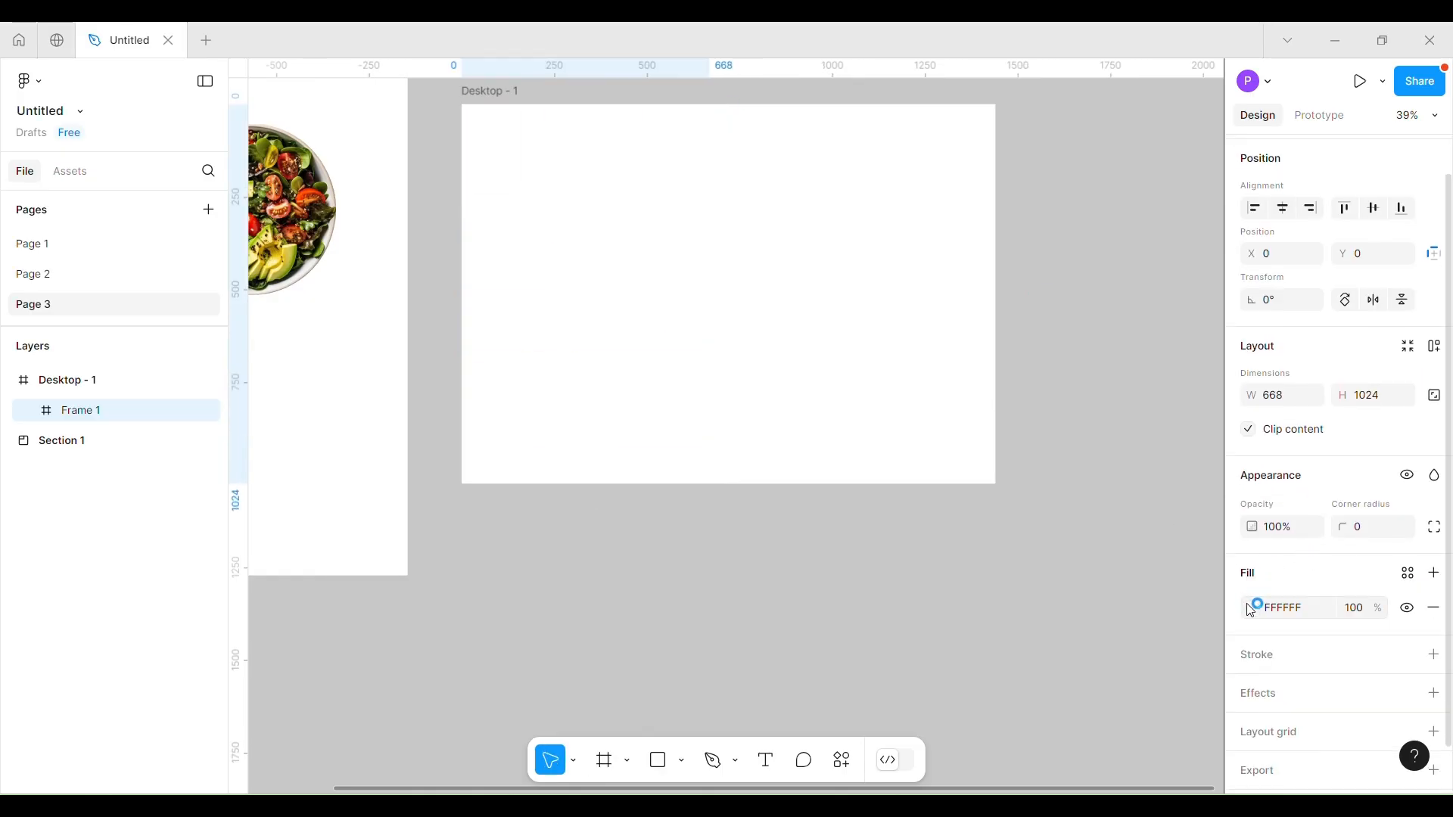
{"action": "left_click", "coordinate": [1251, 608]}
{"action": "left_click", "coordinate": [1000, 540]}
Add a drop shadow to the black frame with its position offset set to X 8 and Y 8.
{"action": "scroll", "coordinate": [1332, 568], "scroll_direction": "down", "scroll_amount": 1}
{"action": "left_click", "coordinate": [1264, 657]}
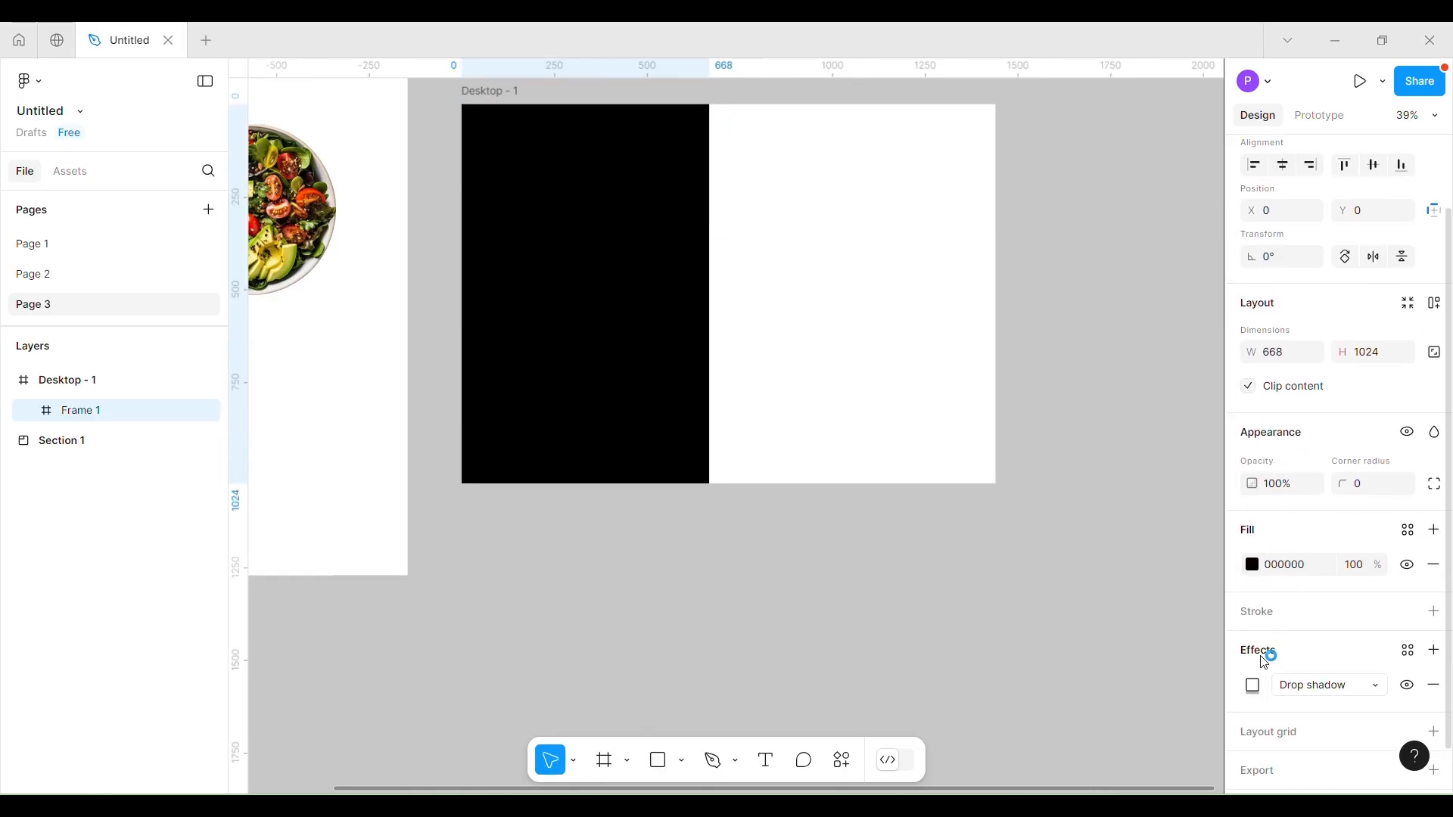
{"action": "scroll", "coordinate": [1264, 661], "scroll_direction": "down", "scroll_amount": 1}
{"action": "left_click", "coordinate": [1254, 642]}
{"action": "left_click_drag", "start_coordinate": [1094, 636], "coordinate": [1099, 683]}
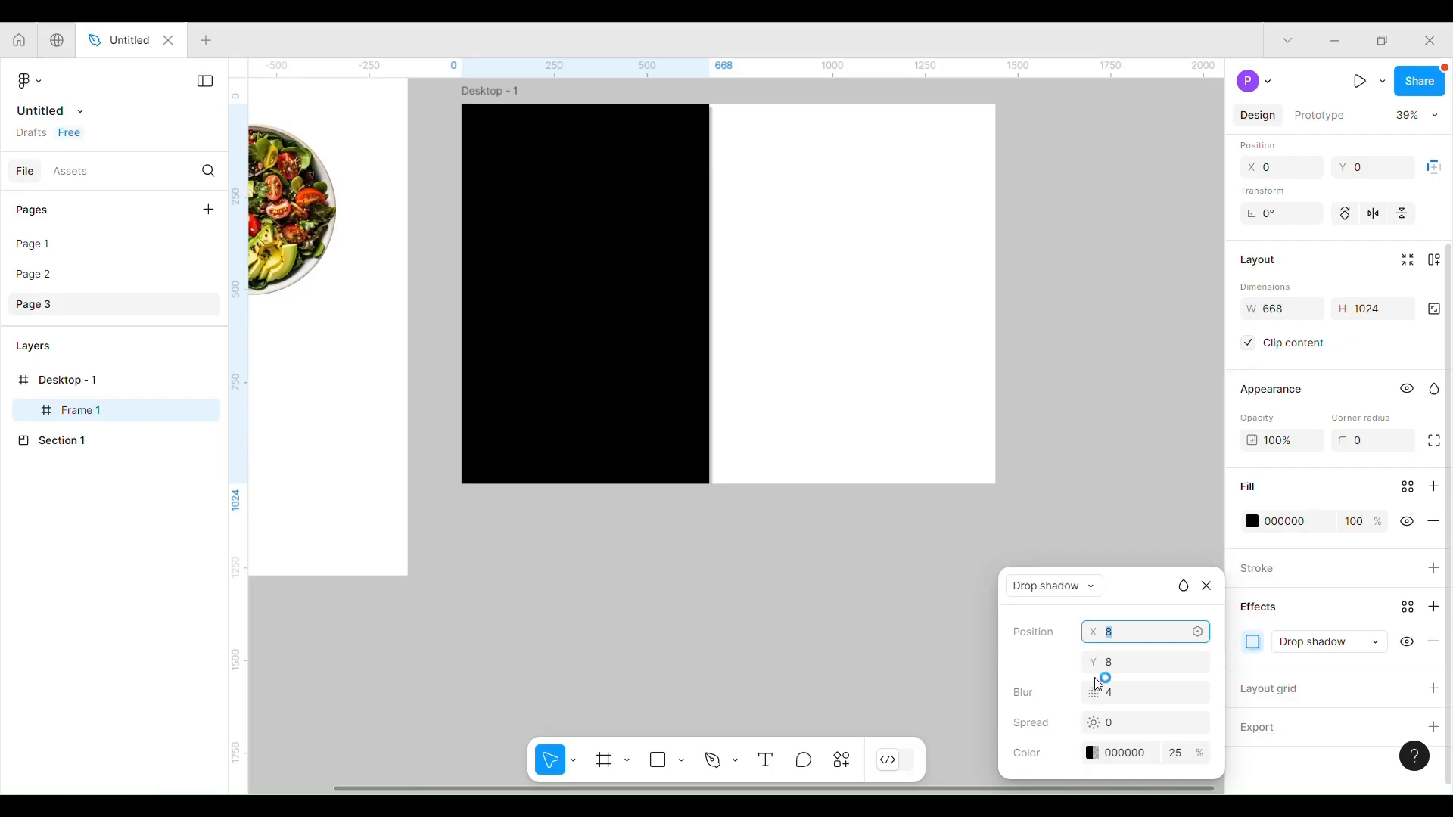
{"action": "left_click", "coordinate": [1207, 586]}
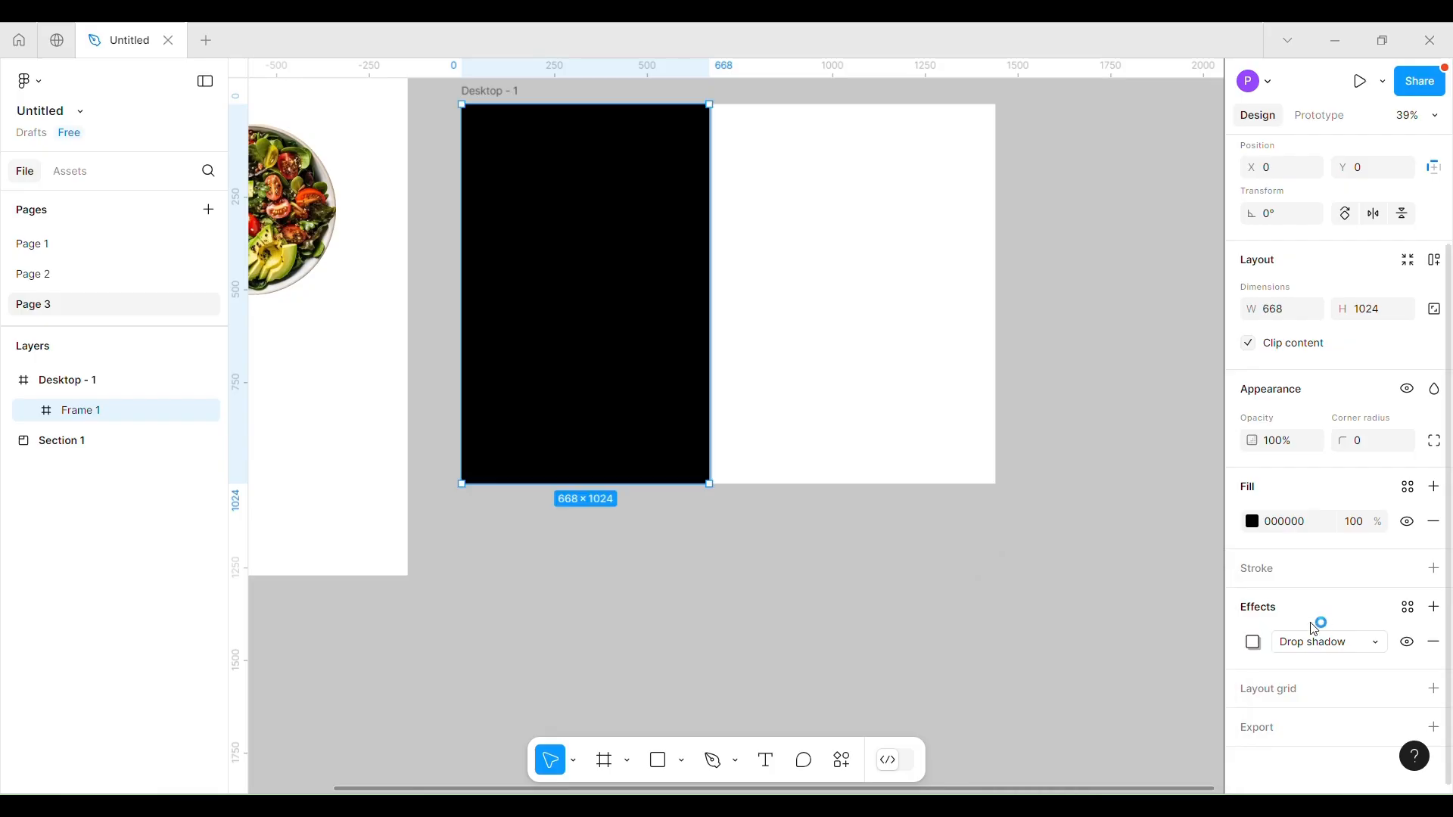
Add a second effect to the black frame, a layer blur with the blur set to 2.3.
{"action": "left_click", "coordinate": [1434, 607]}
{"action": "left_click", "coordinate": [1330, 673]}
{"action": "left_click", "coordinate": [1330, 691]}
{"action": "left_click", "coordinate": [1250, 683]}
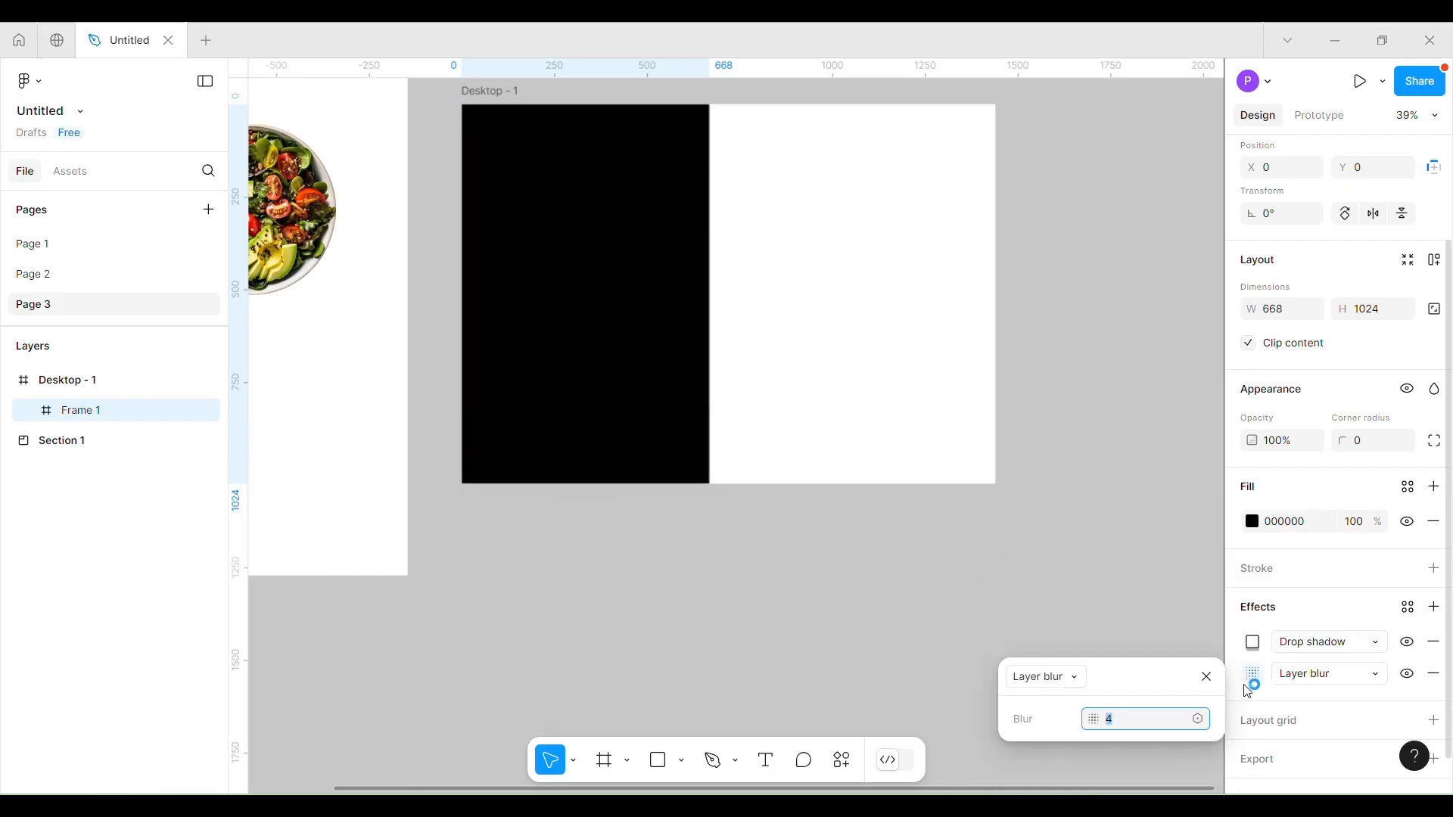
{"action": "left_click_drag", "start_coordinate": [1104, 719], "coordinate": [1076, 724]}
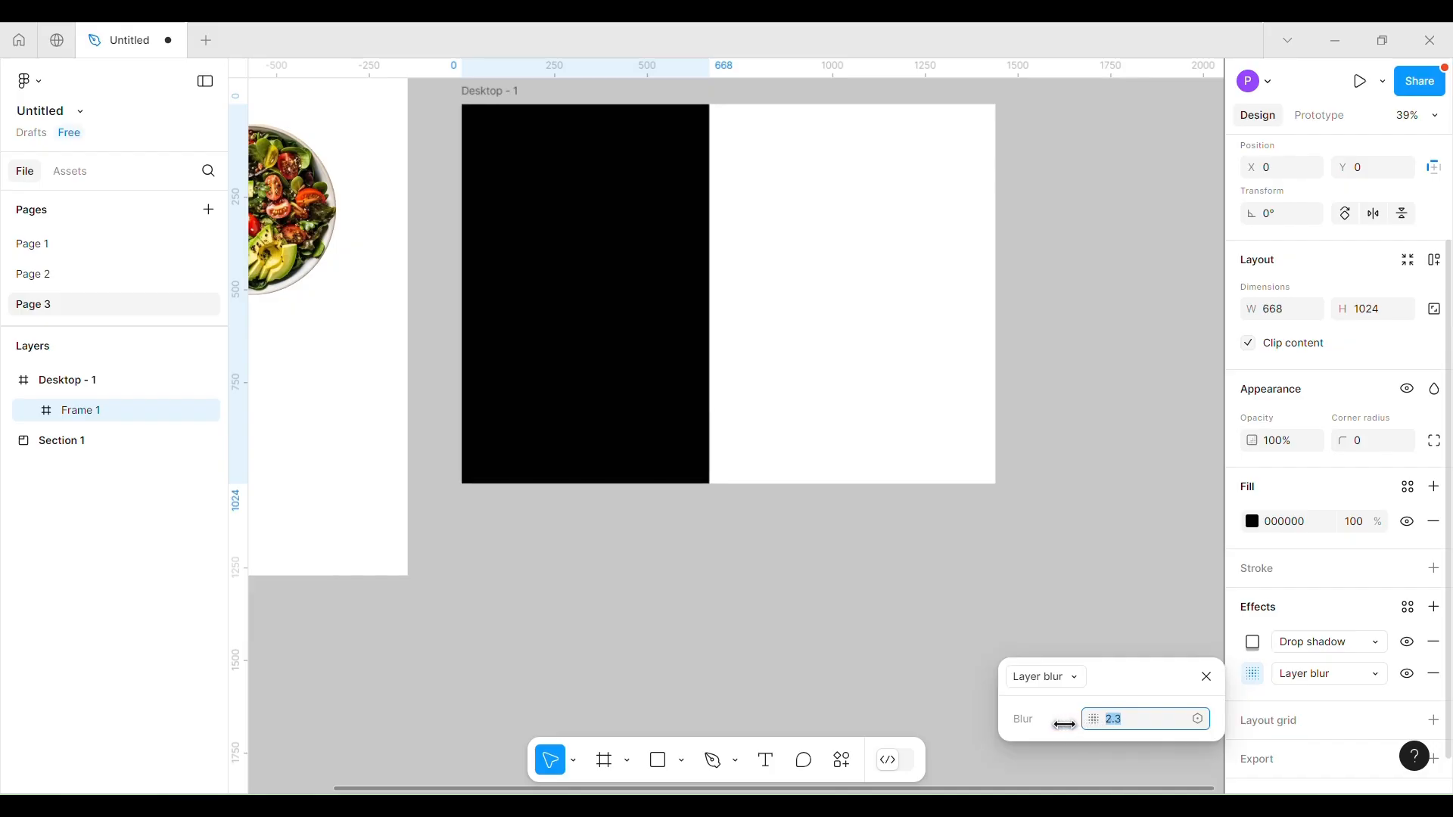
{"action": "left_click", "coordinate": [1206, 677]}
{"action": "left_click", "coordinate": [578, 496]}
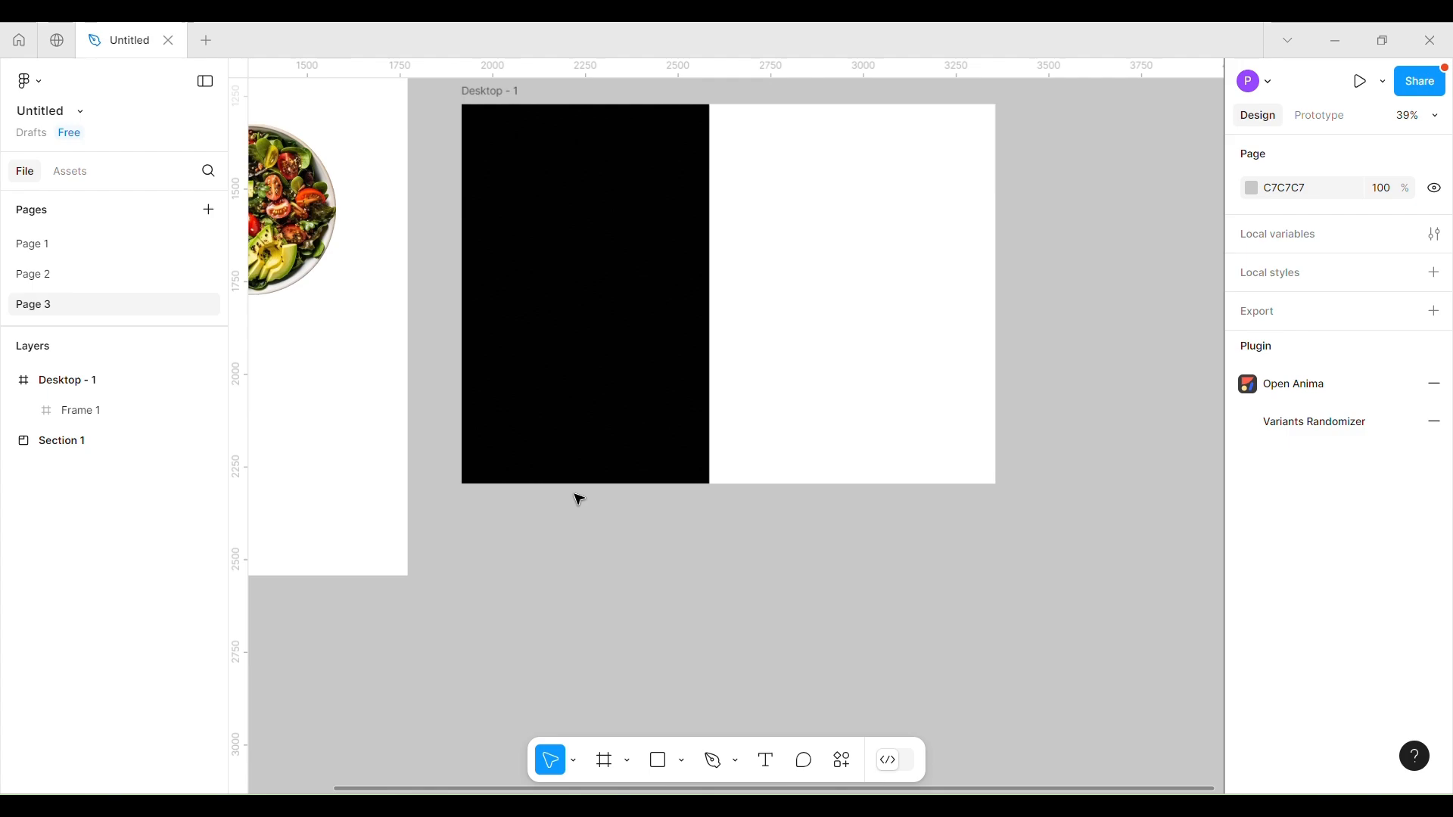
Move the Image frame with the large salad bowl from Section 1 into the black frame on Desktop - 1.
{"action": "scroll", "coordinate": [568, 488], "scroll_direction": "up", "scroll_amount": 2}
{"action": "left_click_drag", "start_coordinate": [496, 364], "coordinate": [632, 402]}
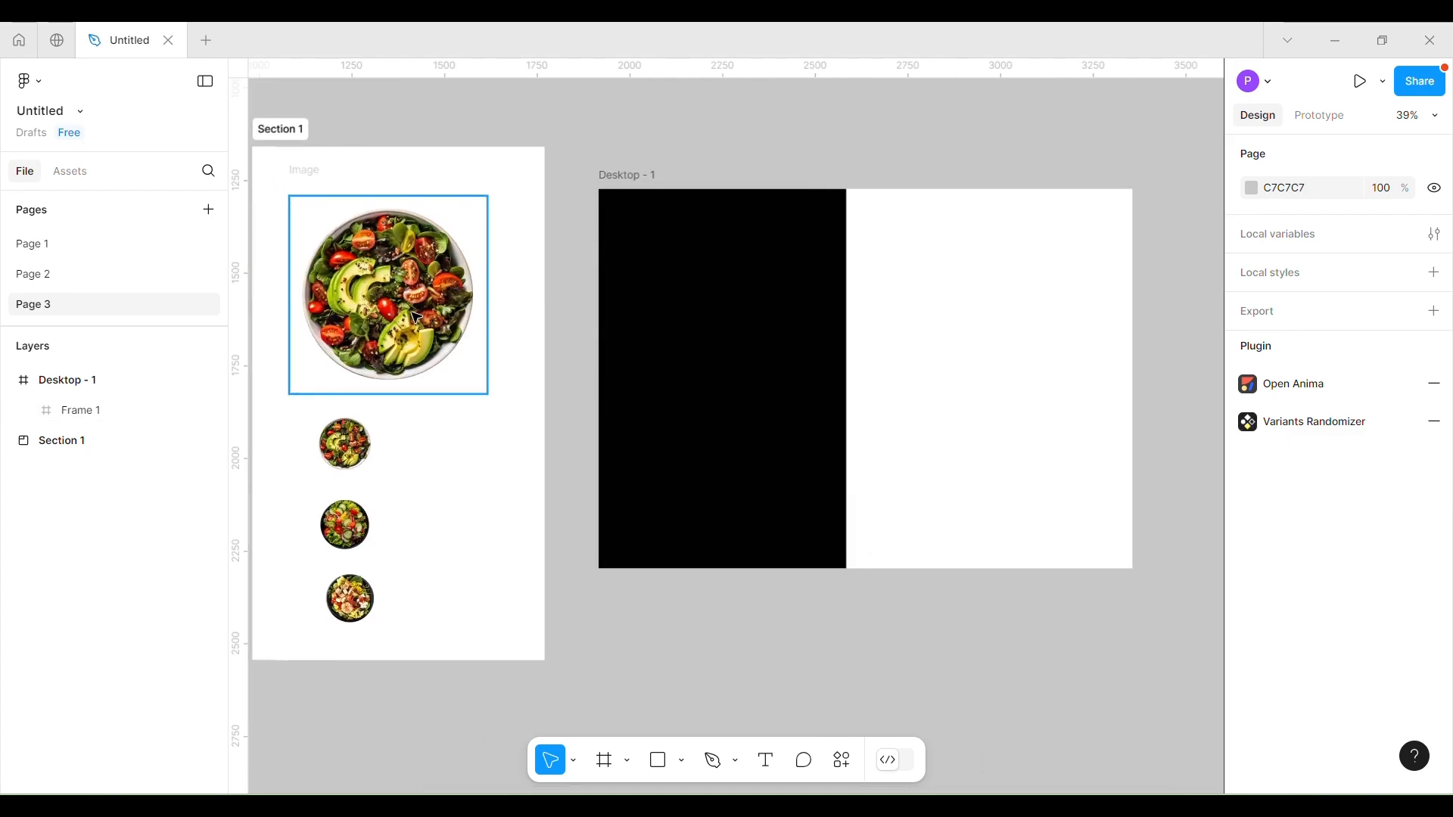
{"action": "left_click", "coordinate": [369, 279]}
{"action": "left_click", "coordinate": [318, 181]}
{"action": "left_click_drag", "start_coordinate": [318, 182], "coordinate": [712, 373]}
{"action": "scroll", "coordinate": [1132, 329], "scroll_direction": "up", "scroll_amount": 3}
Widen the black frame slightly at its right edge and shift the salad Image frame slightly left within it.
{"action": "left_click", "coordinate": [762, 240]}
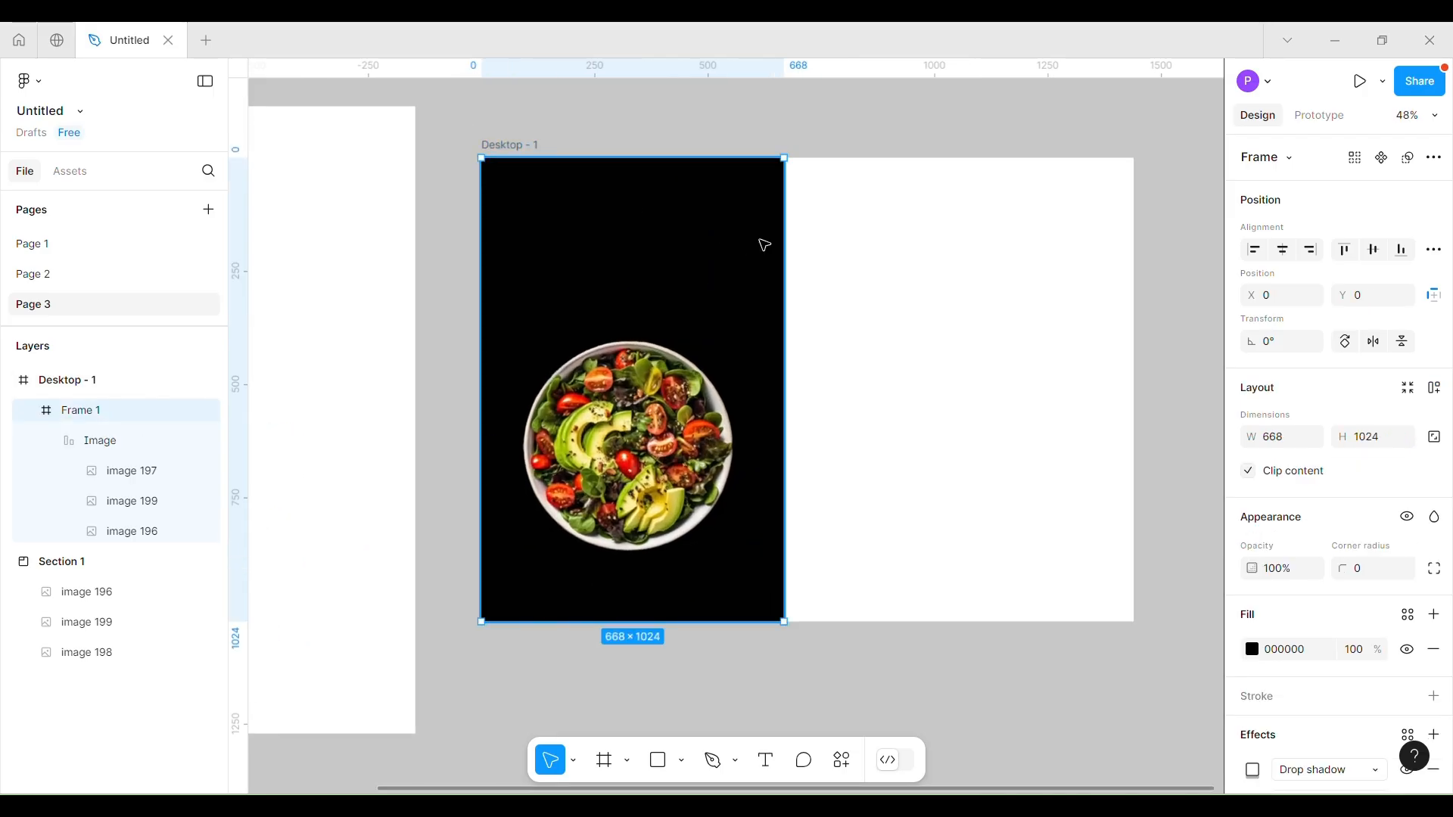
{"action": "mouse_move", "coordinate": [784, 261]}
{"action": "left_mouse_down"}
{"action": "mouse_move", "coordinate": [810, 266]}
{"action": "mouse_move", "coordinate": [789, 285]}
{"action": "left_mouse_up"}
{"action": "left_click", "coordinate": [663, 380]}
{"action": "left_click", "coordinate": [772, 284]}
{"action": "double_click", "coordinate": [685, 362]}
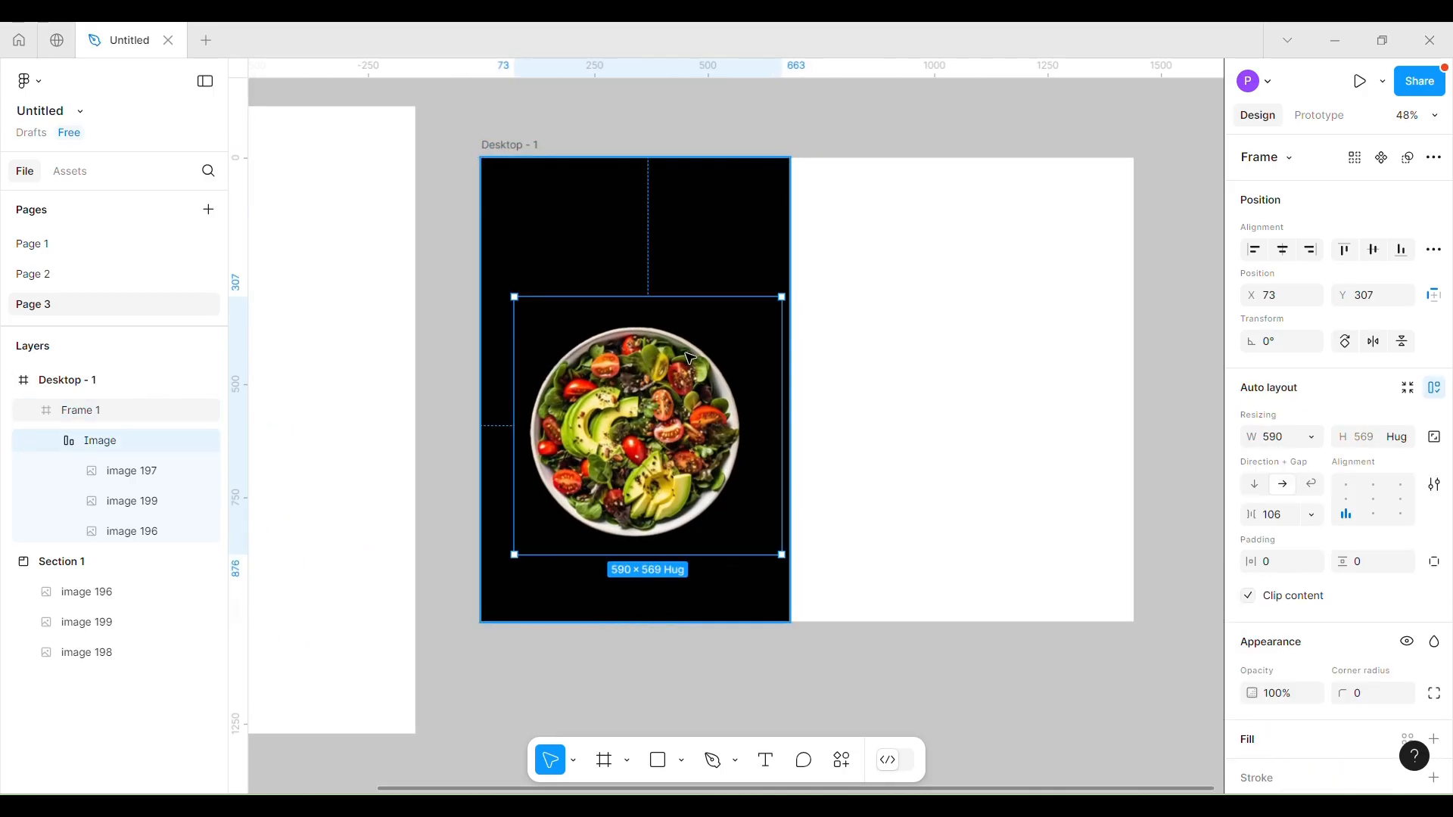
{"action": "left_click_drag", "start_coordinate": [685, 361], "coordinate": [673, 362]}
{"action": "left_click", "coordinate": [448, 389]}
Add the text "Food." above the salad bowl in the black frame.
{"action": "key", "text": "t"}
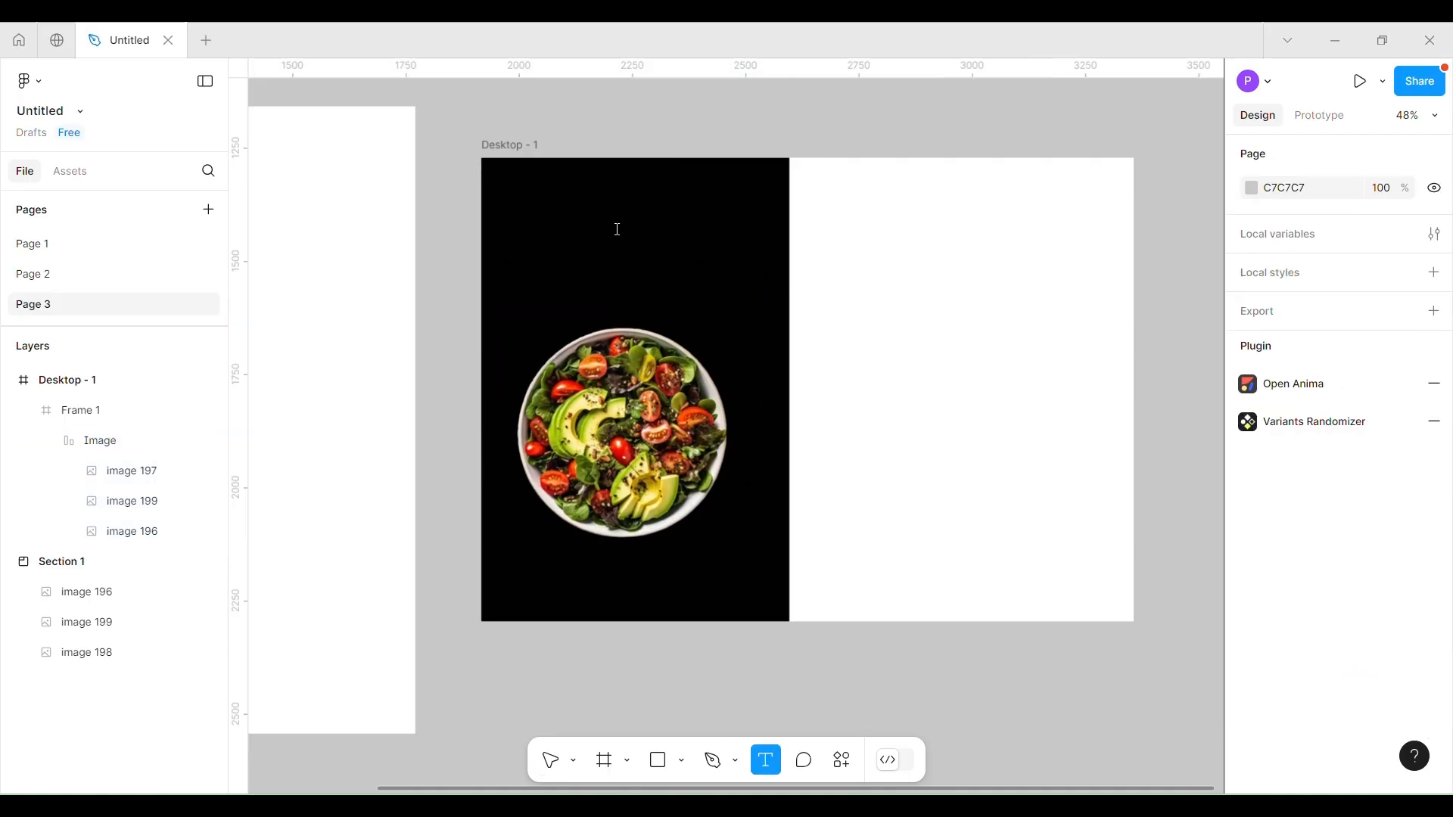
{"action": "left_click", "coordinate": [617, 229]}
{"action": "type", "text": "Food."}
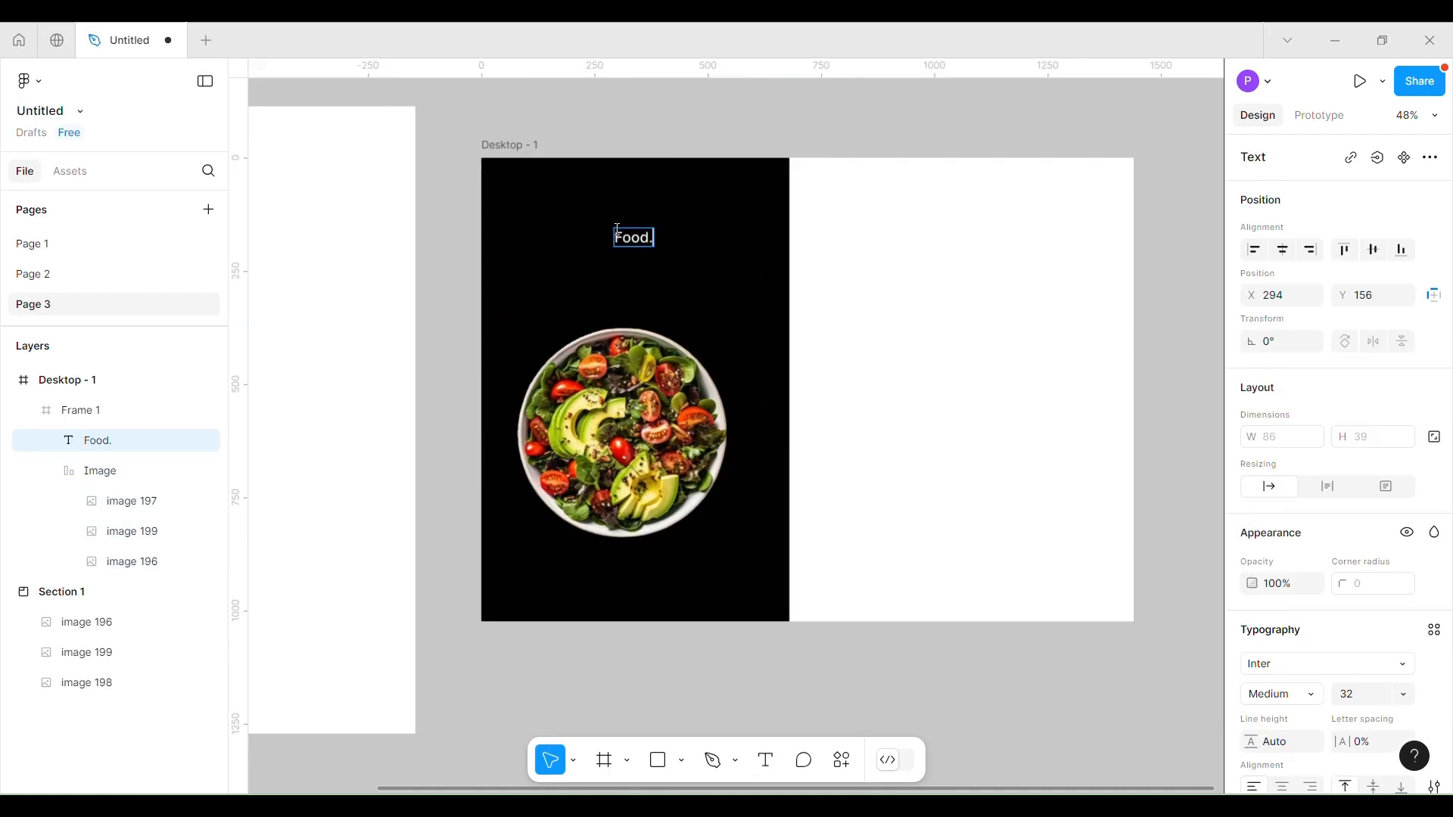
{"action": "key", "text": "Escape"}
Set the "Food." text to Bold, size 36, and place it in the black frame's upper-left corner at X 33, Y 27.
{"action": "left_click", "coordinate": [1325, 695]}
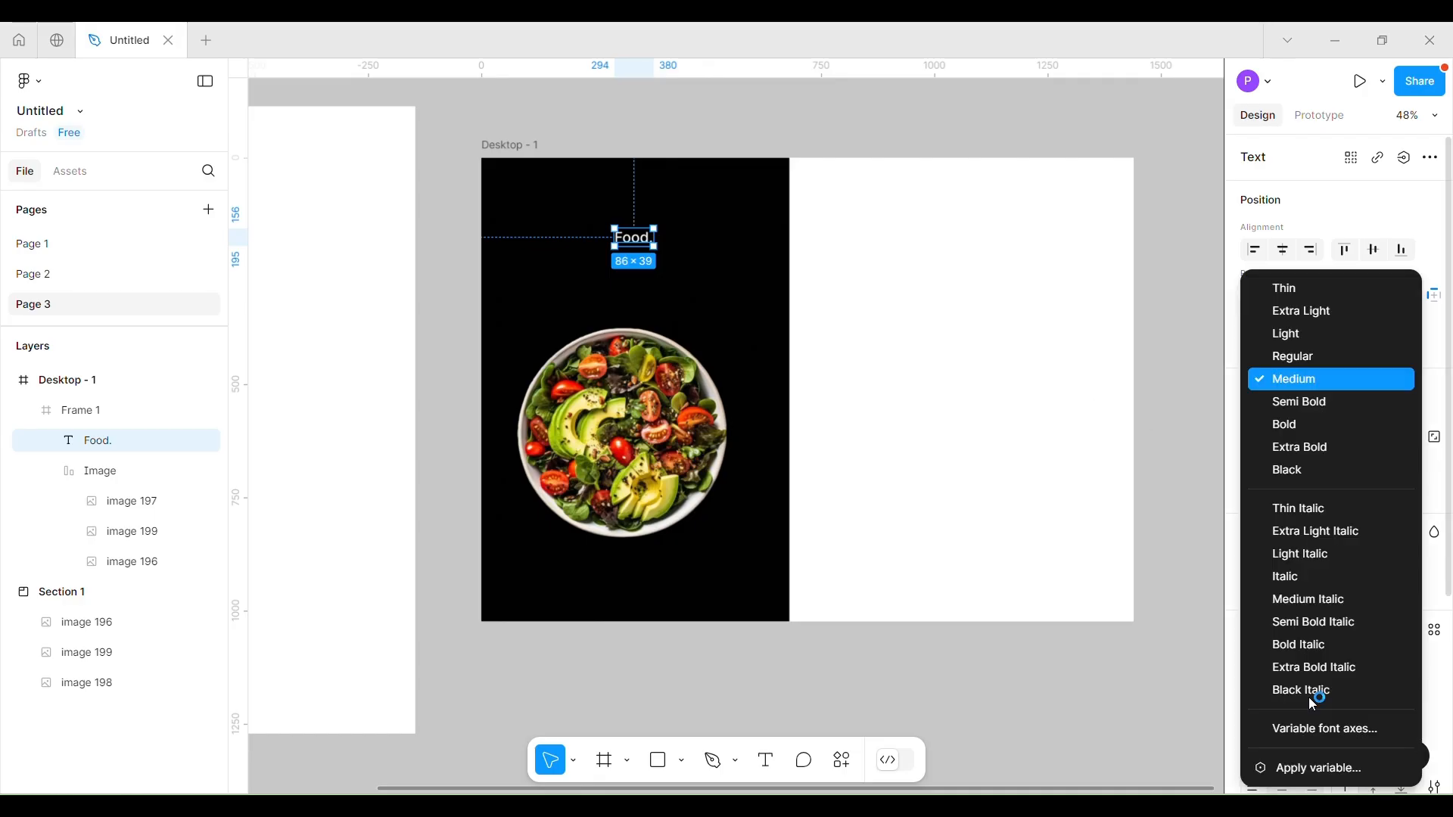
{"action": "left_click", "coordinate": [1317, 428]}
{"action": "left_click", "coordinate": [1409, 694]}
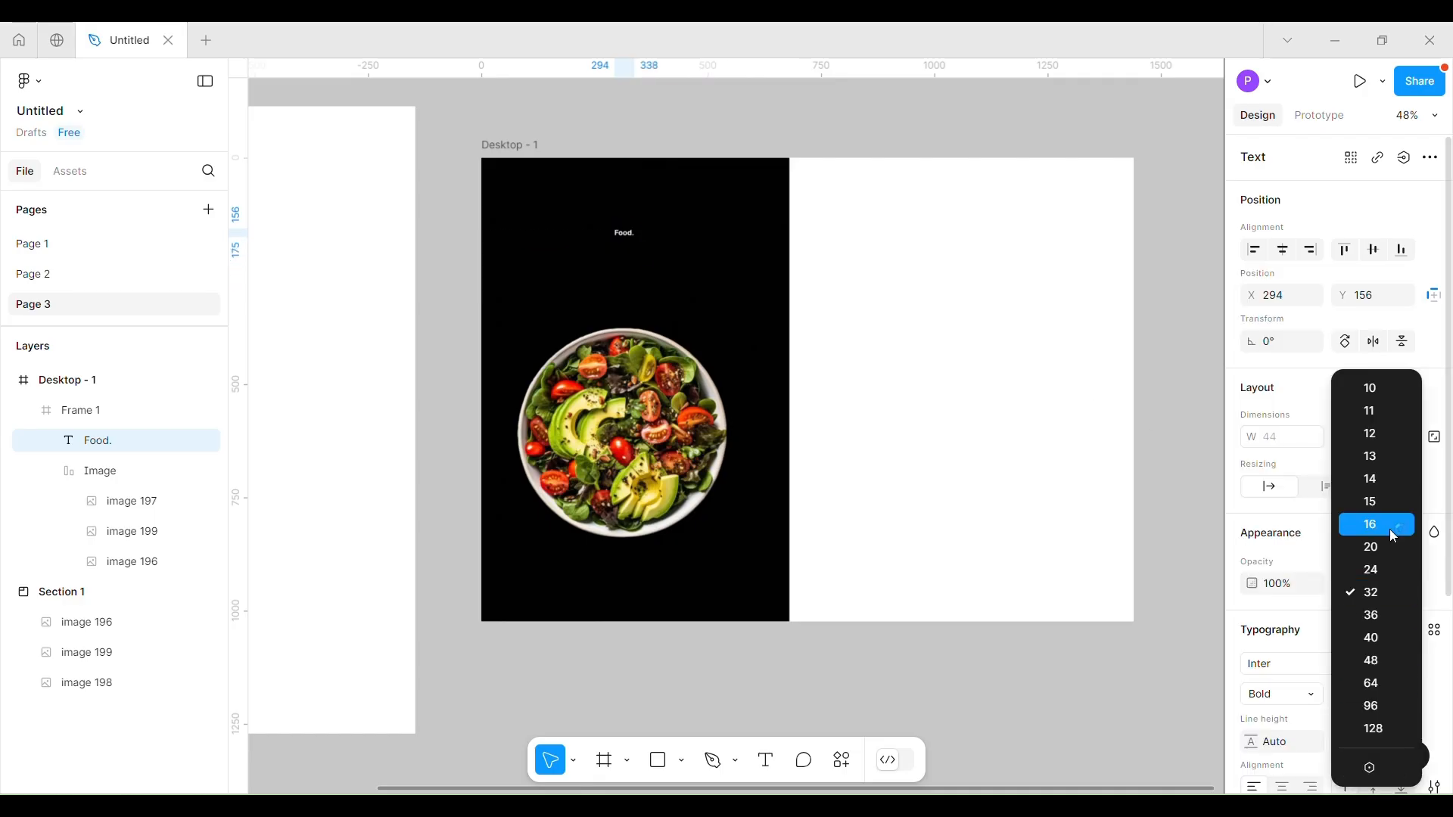
{"action": "left_click", "coordinate": [1372, 616]}
{"action": "left_click_drag", "start_coordinate": [637, 241], "coordinate": [518, 186]}
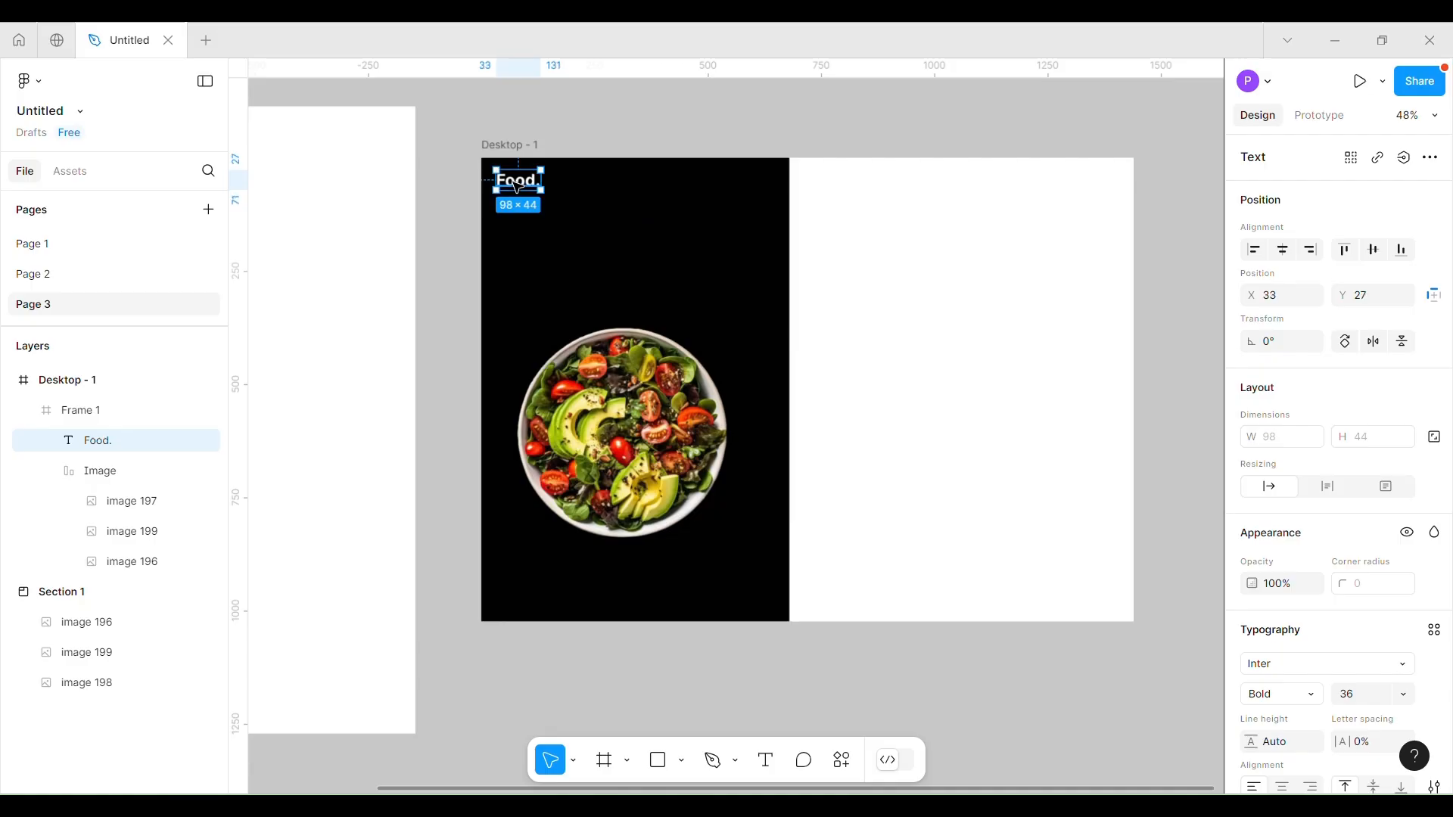
{"action": "key", "text": "XF86AudioLowerVolume"}
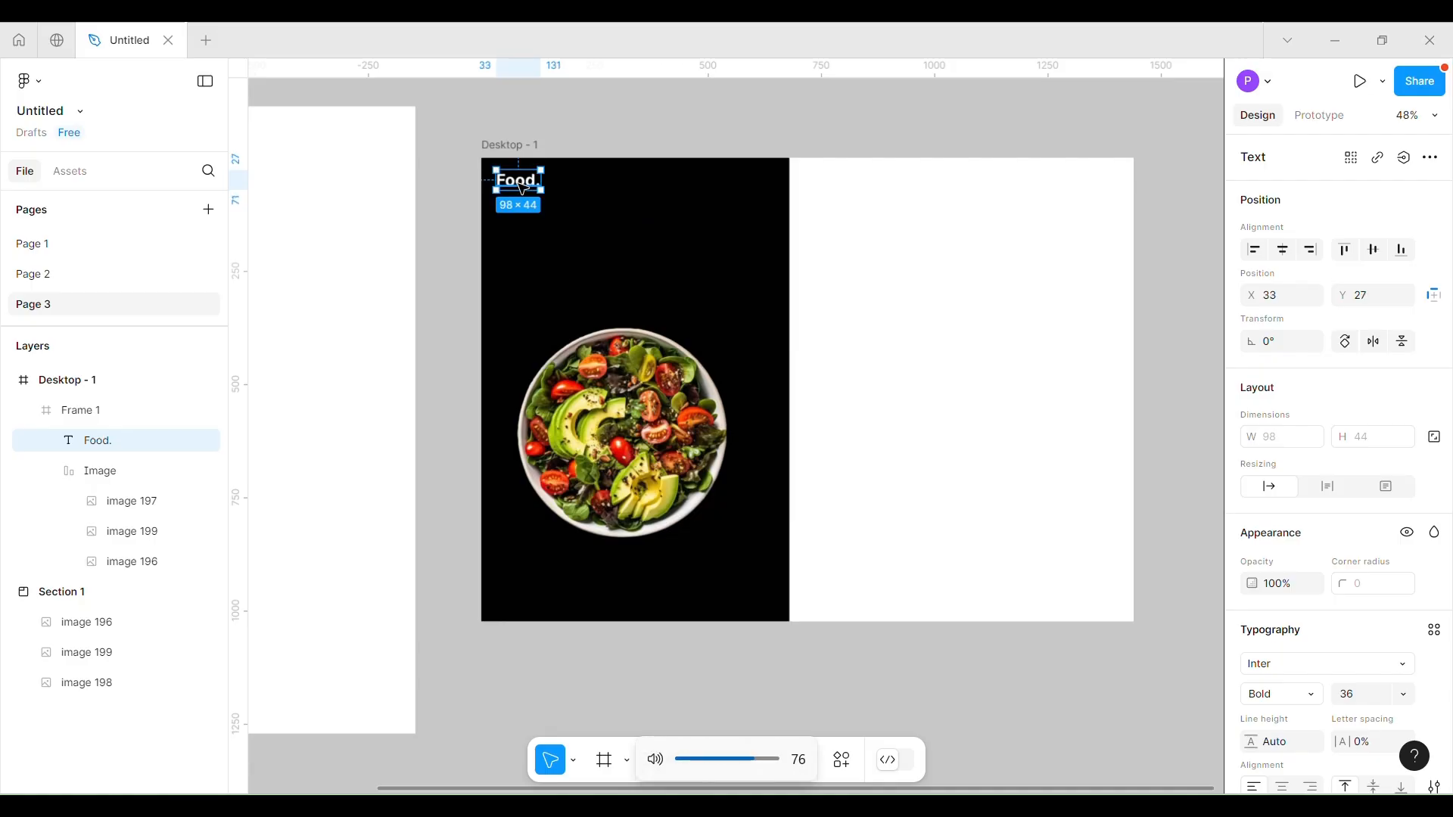
Add the heading text "Fresh Healthy" between the "Food." text and the salad bowl.
{"action": "left_click", "coordinate": [757, 247]}
{"action": "key", "text": "t"}
{"action": "left_click", "coordinate": [595, 256]}
{"action": "type", "text": "Fresh"}
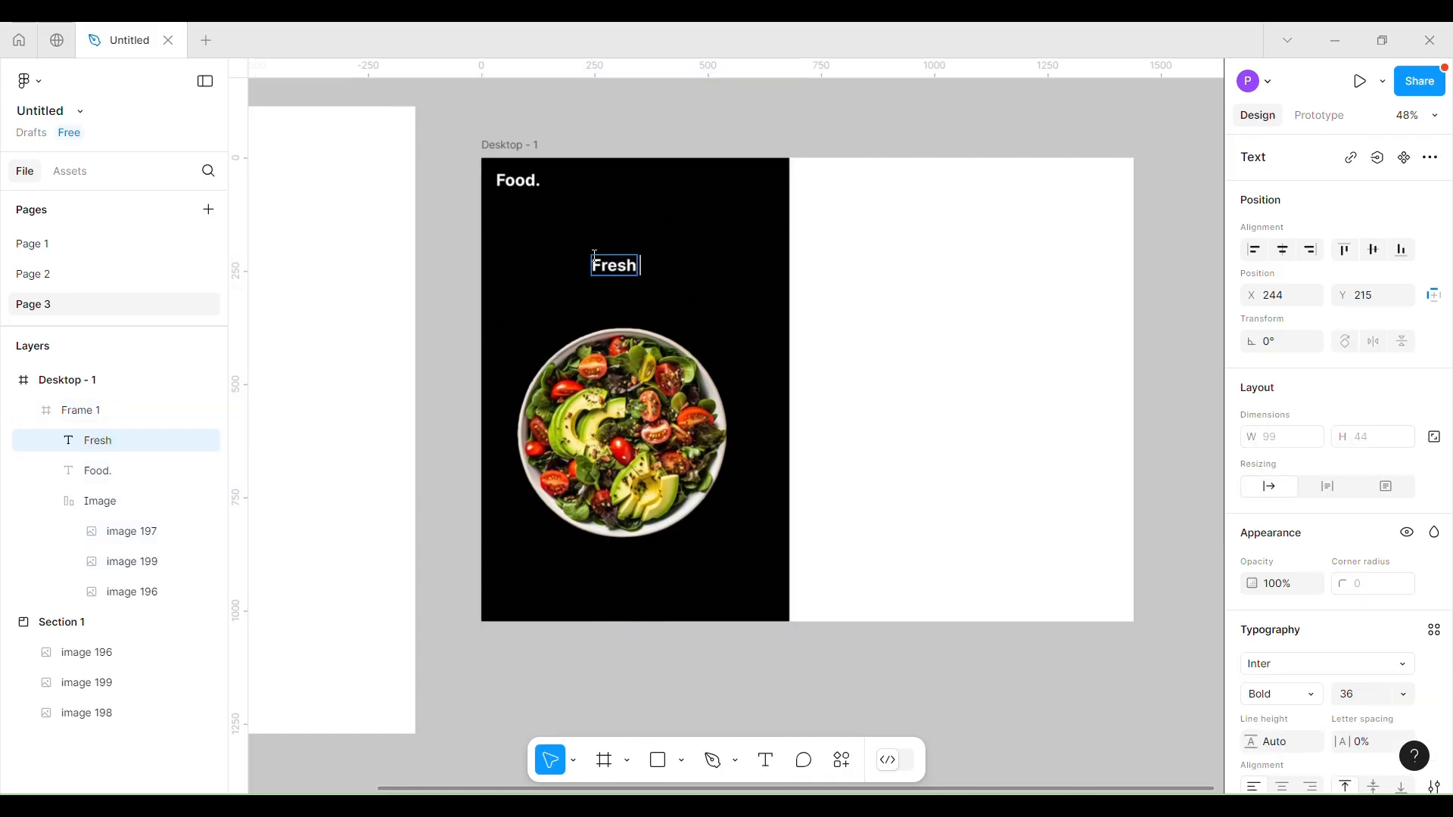
{"action": "type", "text": " Healthy"}
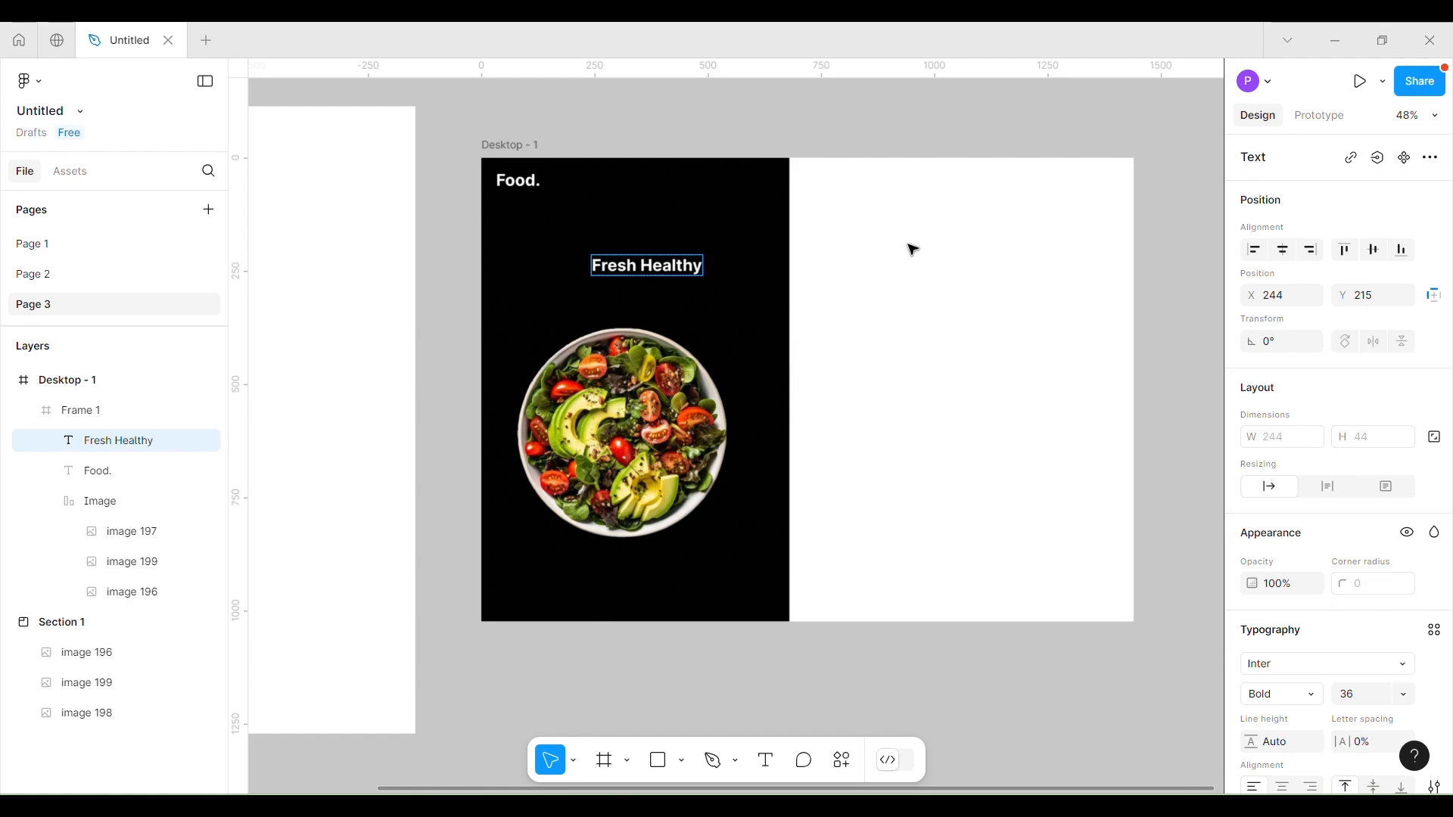
{"action": "key", "text": "Escape"}
Set "Fresh Healthy" to Extra Bold, size 48, and left-align it below "Food." at X 33, Y 142.
{"action": "left_click", "coordinate": [1310, 694]}
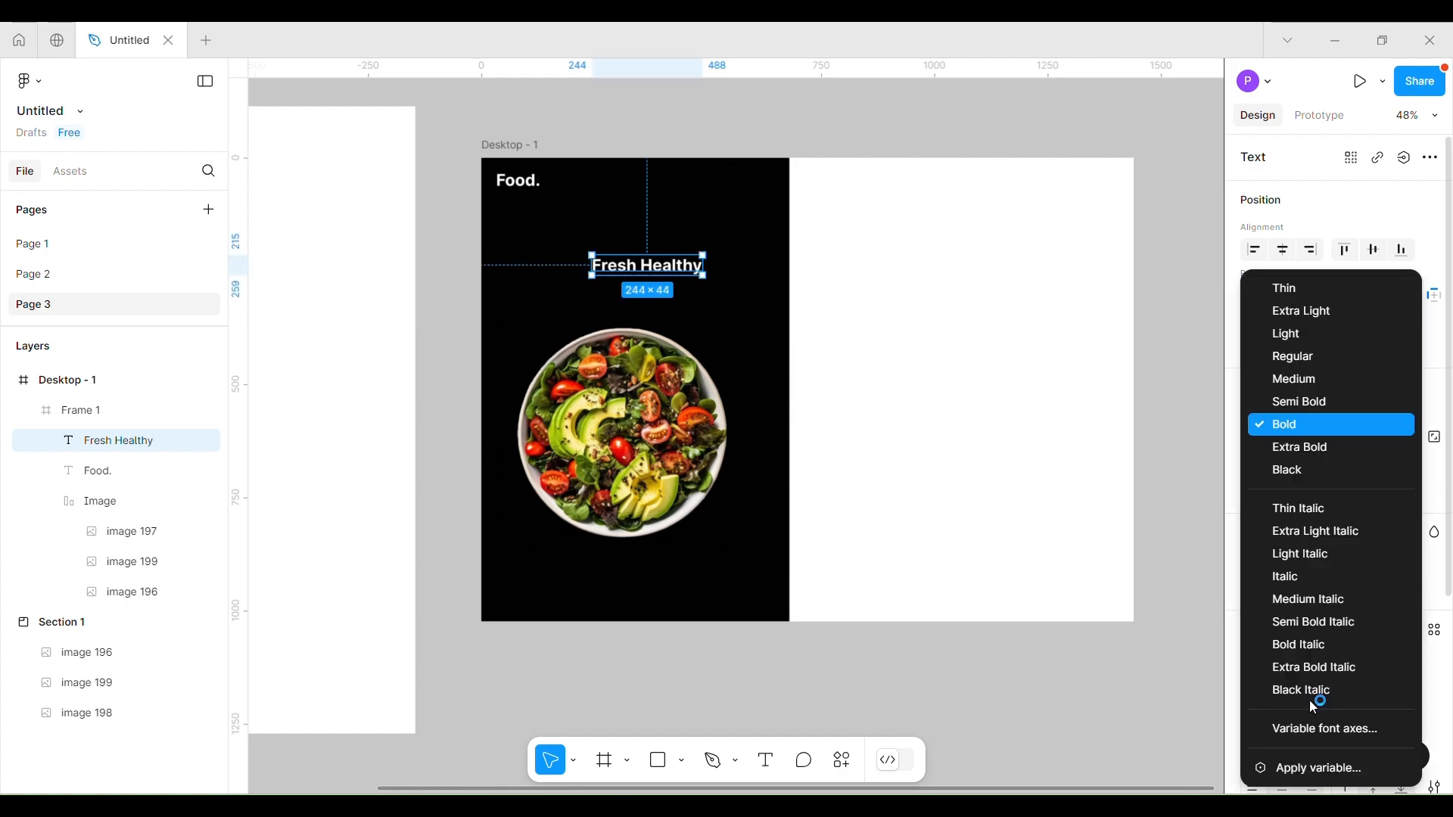
{"action": "left_click", "coordinate": [1334, 450]}
{"action": "left_click", "coordinate": [1404, 694]}
{"action": "left_click", "coordinate": [1382, 660]}
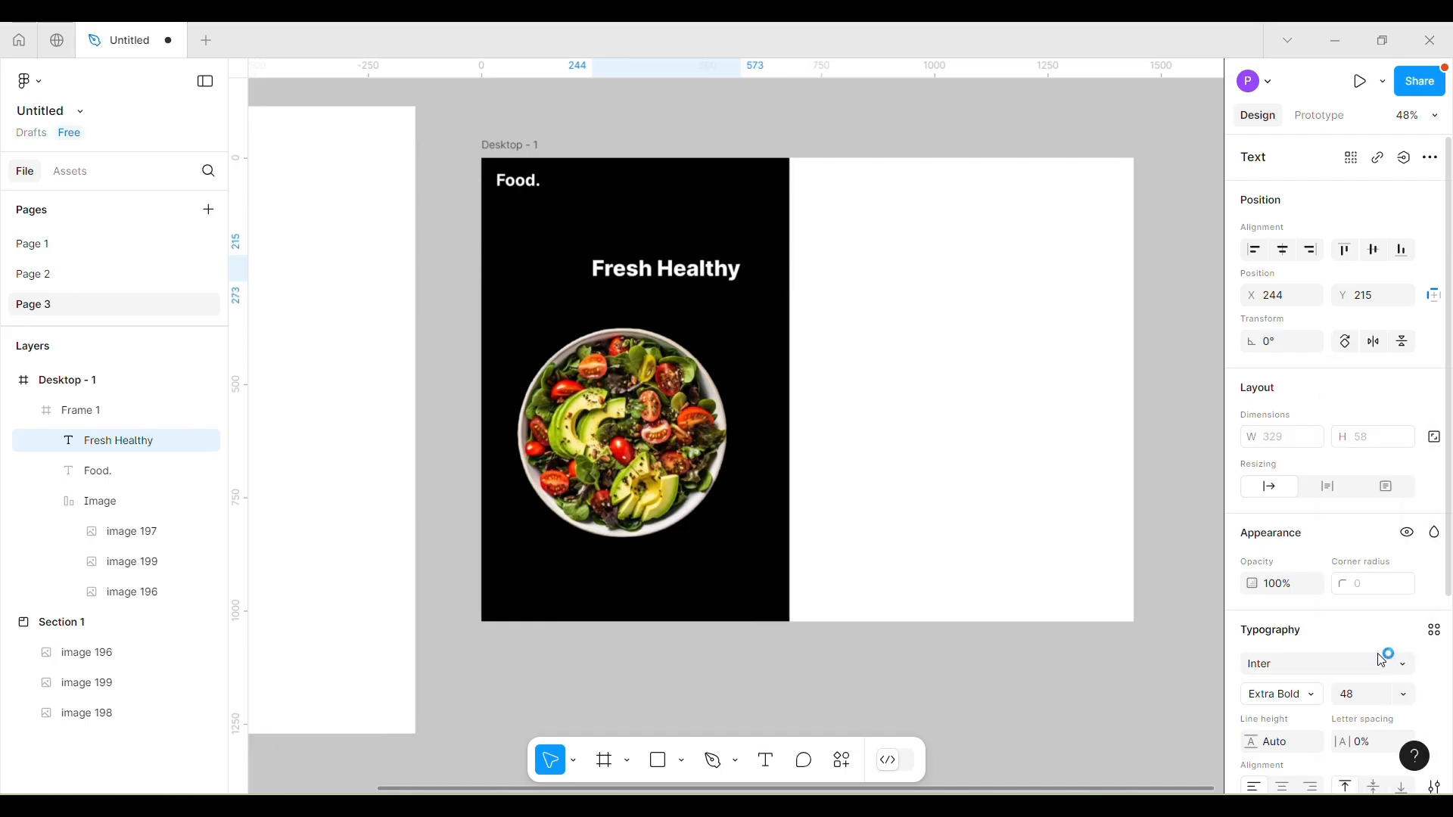
{"action": "mouse_move", "coordinate": [725, 274]}
{"action": "left_mouse_down"}
{"action": "mouse_move", "coordinate": [620, 259]}
{"action": "mouse_move", "coordinate": [630, 240]}
{"action": "left_mouse_up"}
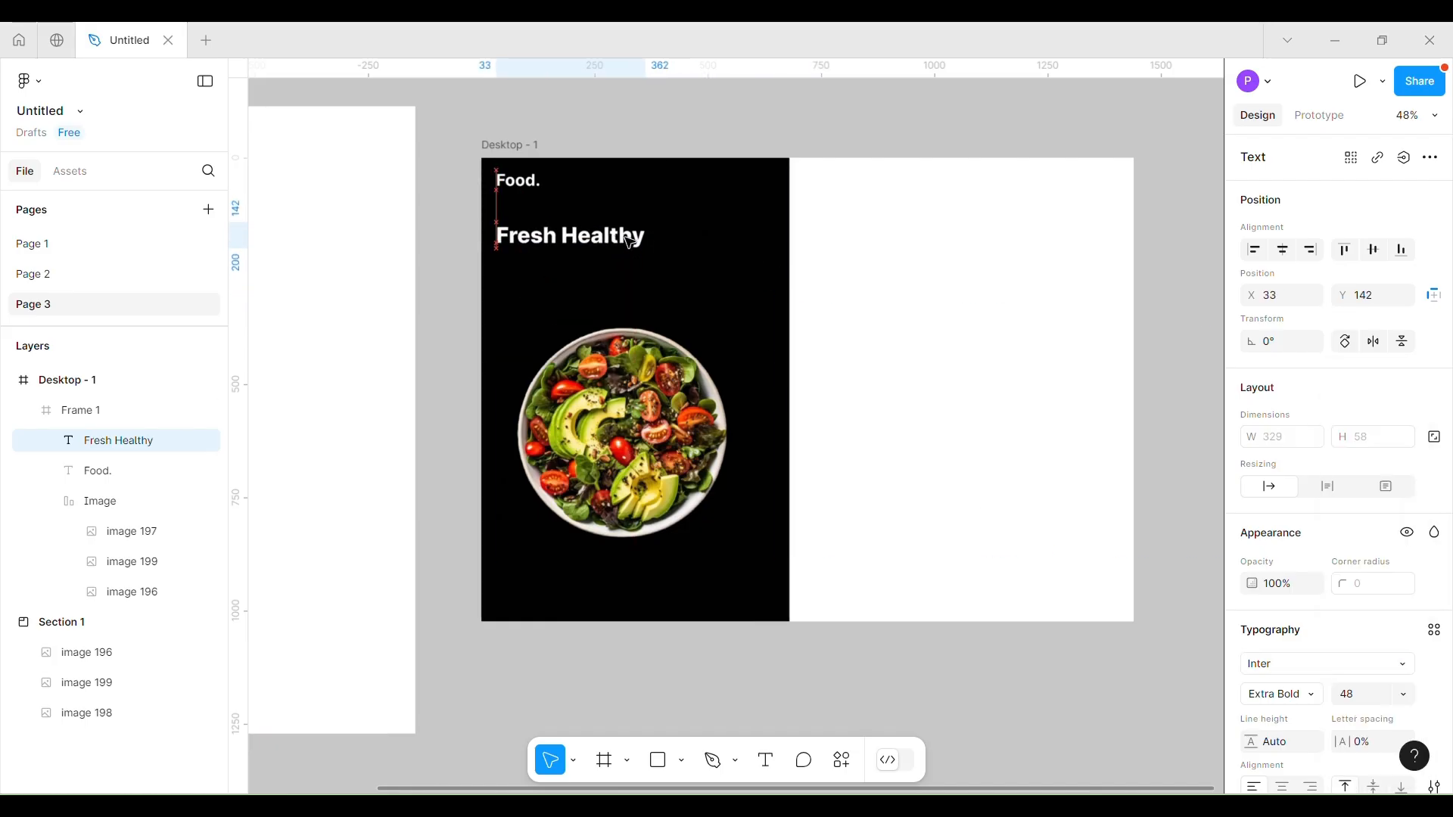
Start a new text below "Fresh Healthy" set to Light, size 64, with 2% letter spacing.
{"action": "left_click", "coordinate": [908, 373]}
{"action": "key", "text": "t"}
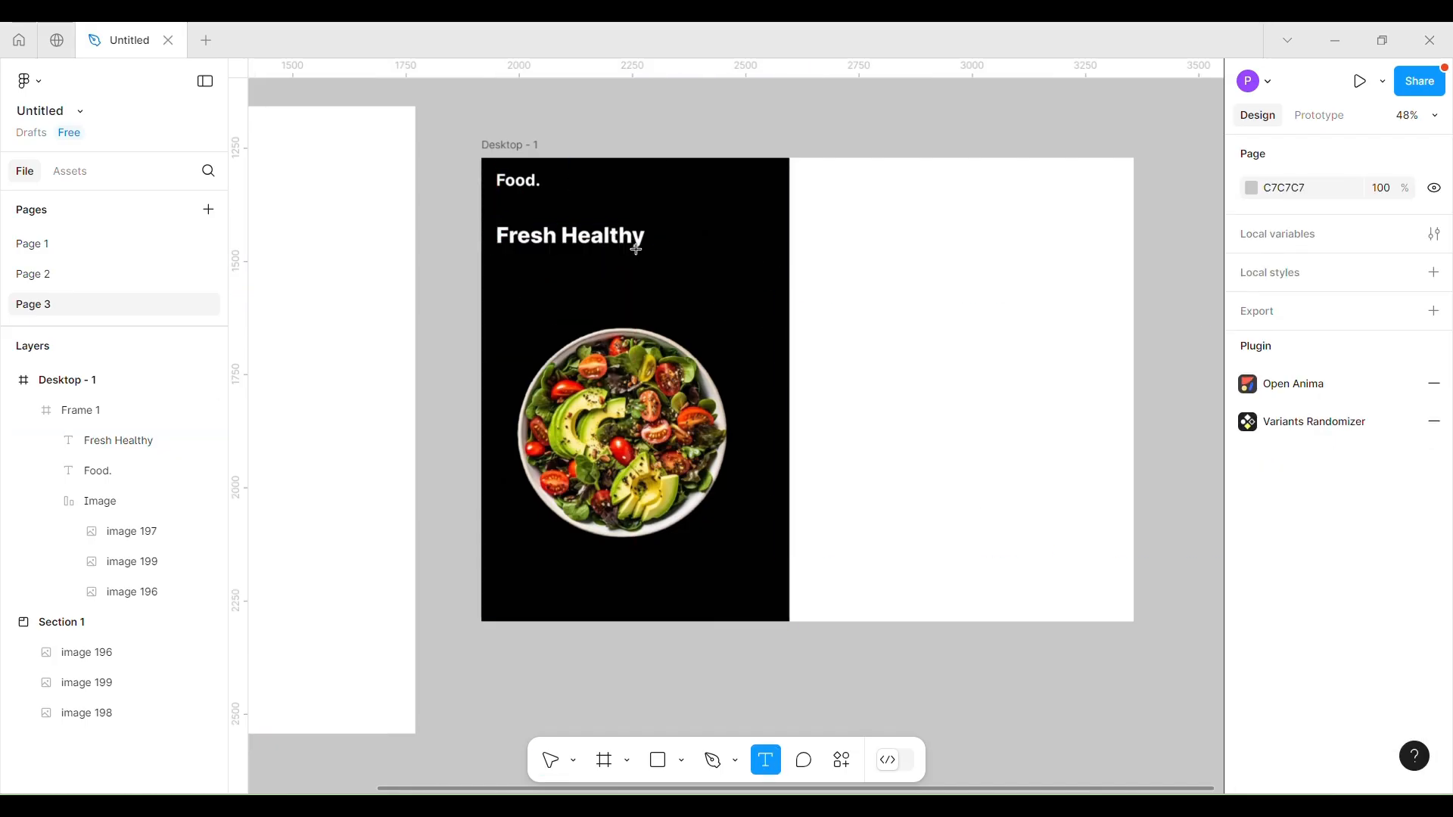
{"action": "left_click", "coordinate": [516, 293]}
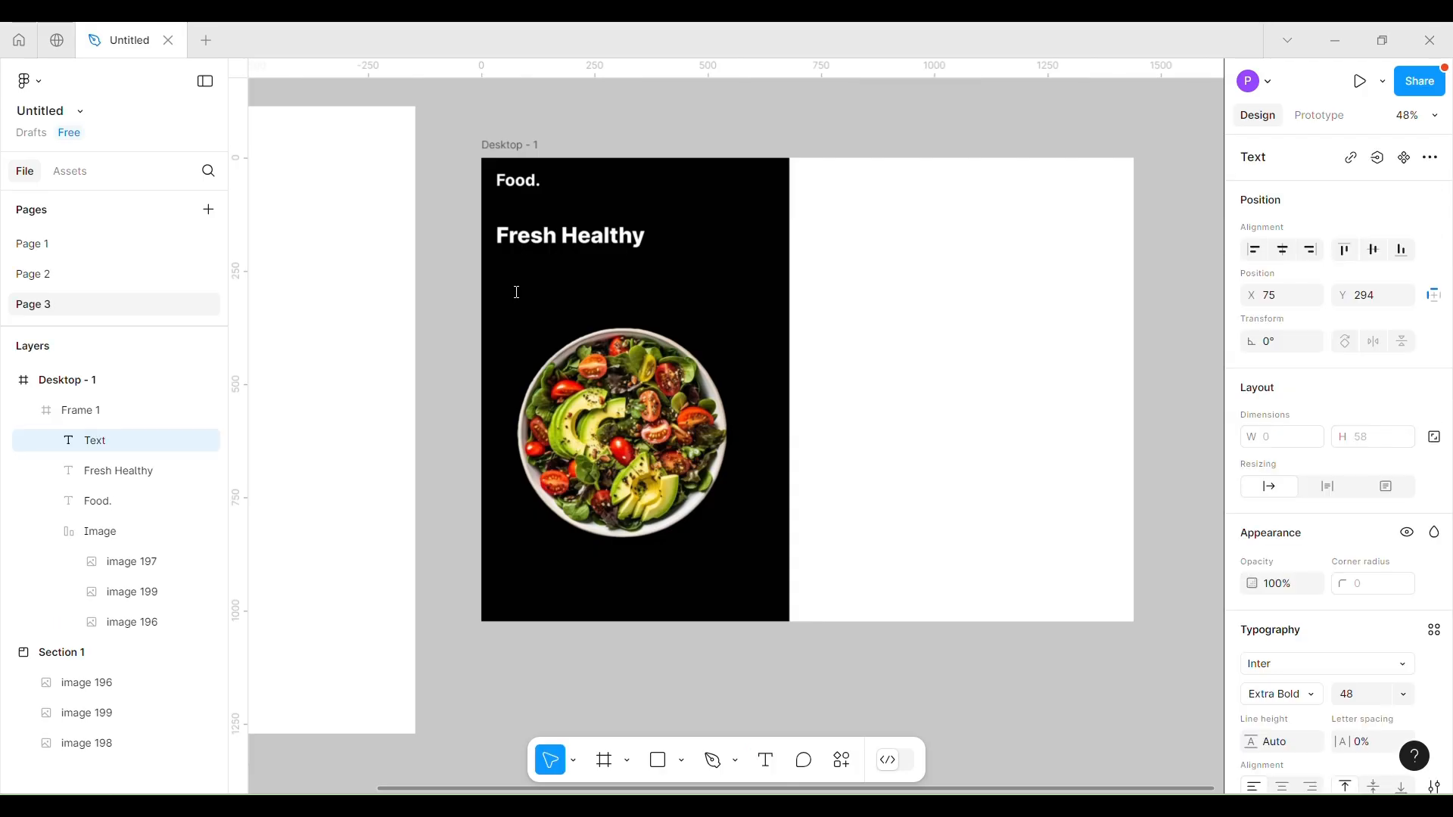
{"action": "left_click", "coordinate": [1298, 694]}
{"action": "left_click", "coordinate": [1336, 342]}
{"action": "left_click", "coordinate": [1404, 692]}
{"action": "left_click", "coordinate": [1397, 683]}
{"action": "key", "text": "Return"}
Enter "Delicious Salads" as the new text and left-align it directly beneath "Fresh Healthy".
{"action": "type", "text": "Delic"}
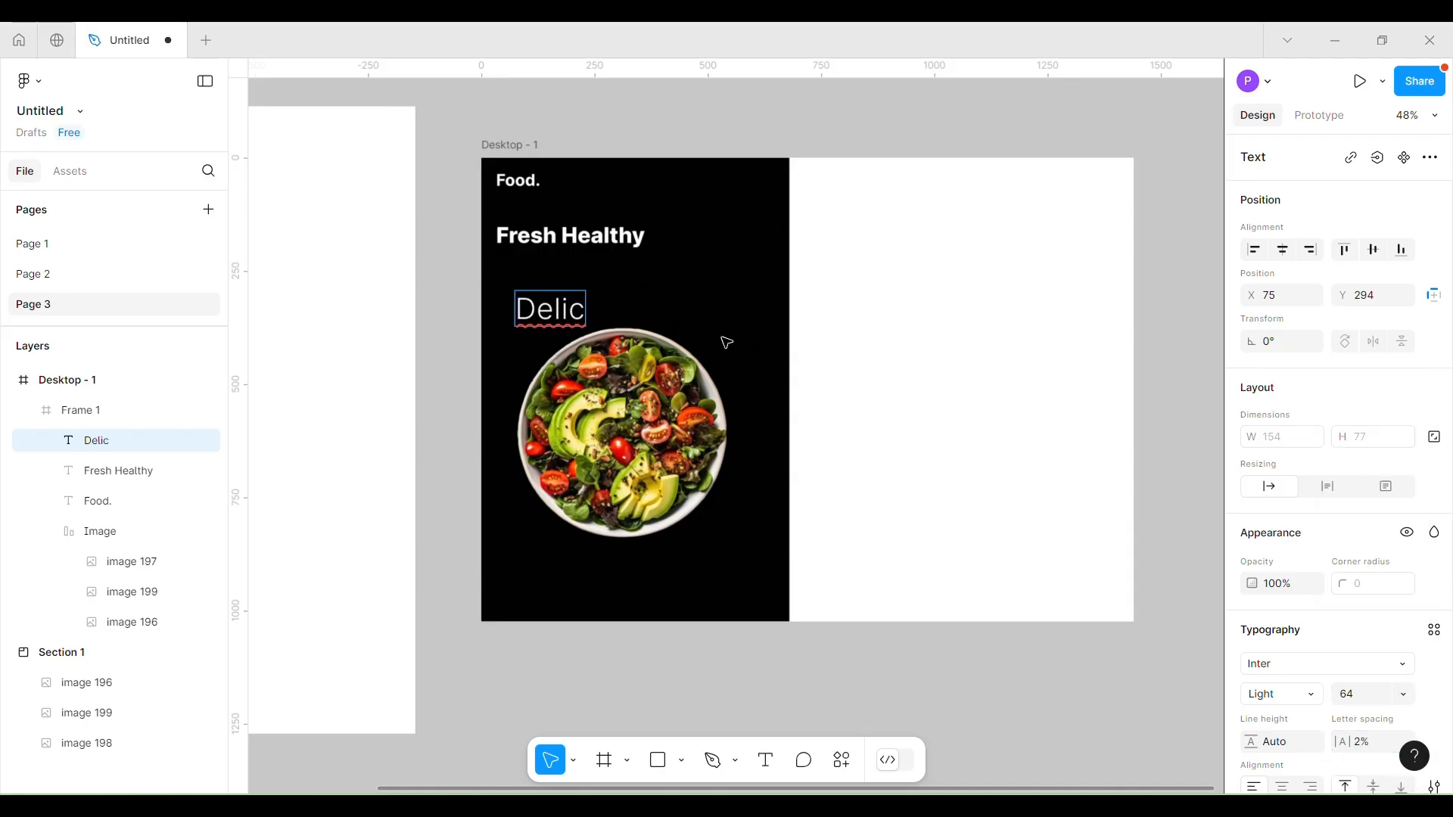
{"action": "type", "text": "ious Salads"}
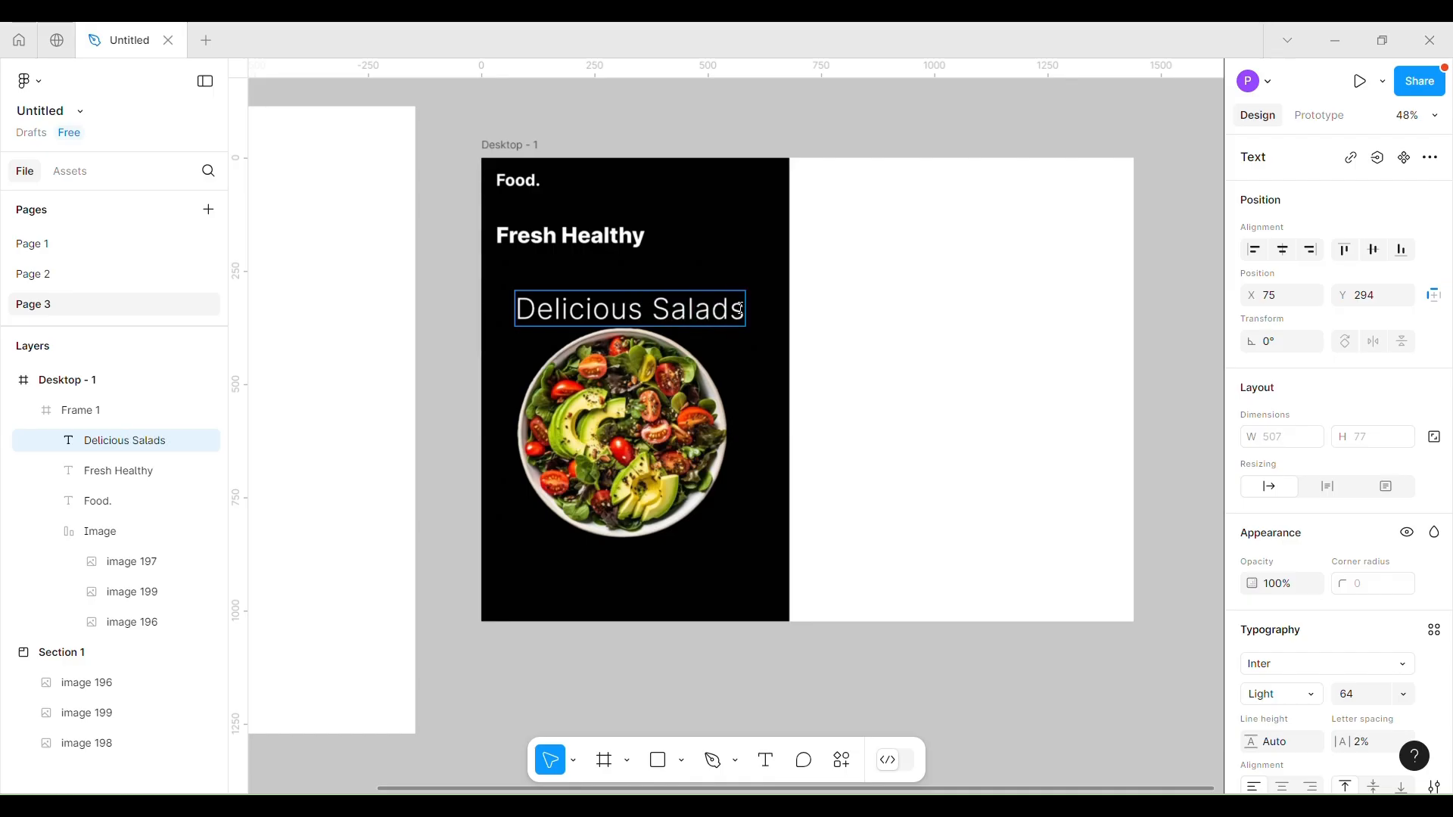
{"action": "key", "text": "Escape"}
{"action": "left_click_drag", "start_coordinate": [740, 309], "coordinate": [720, 266]}
Start another text below "Delicious Salads" set to Medium, size 20, with 0% letter spacing.
{"action": "key", "text": "t"}
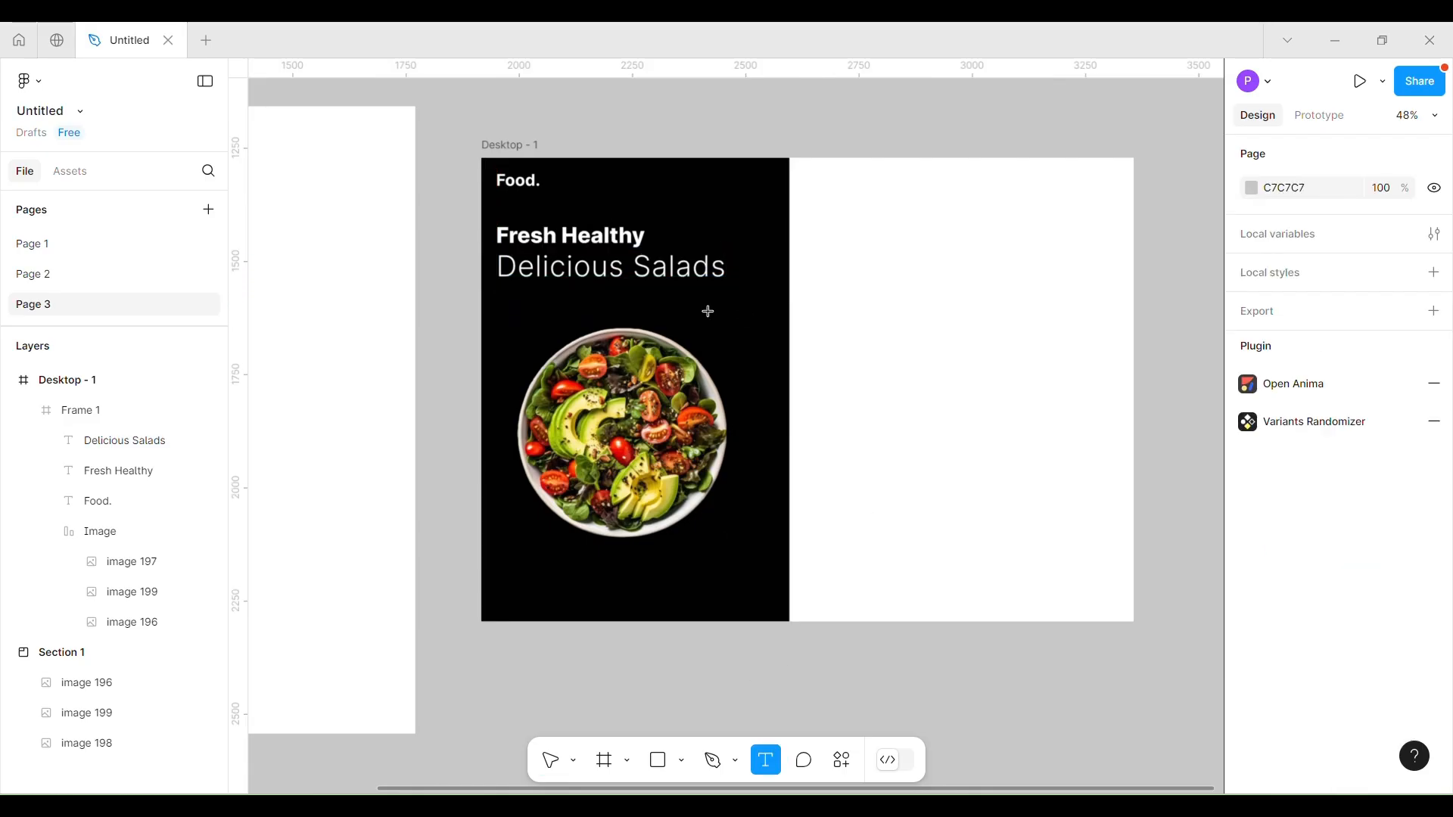
{"action": "left_click", "coordinate": [708, 312]}
{"action": "left_click", "coordinate": [1282, 693]}
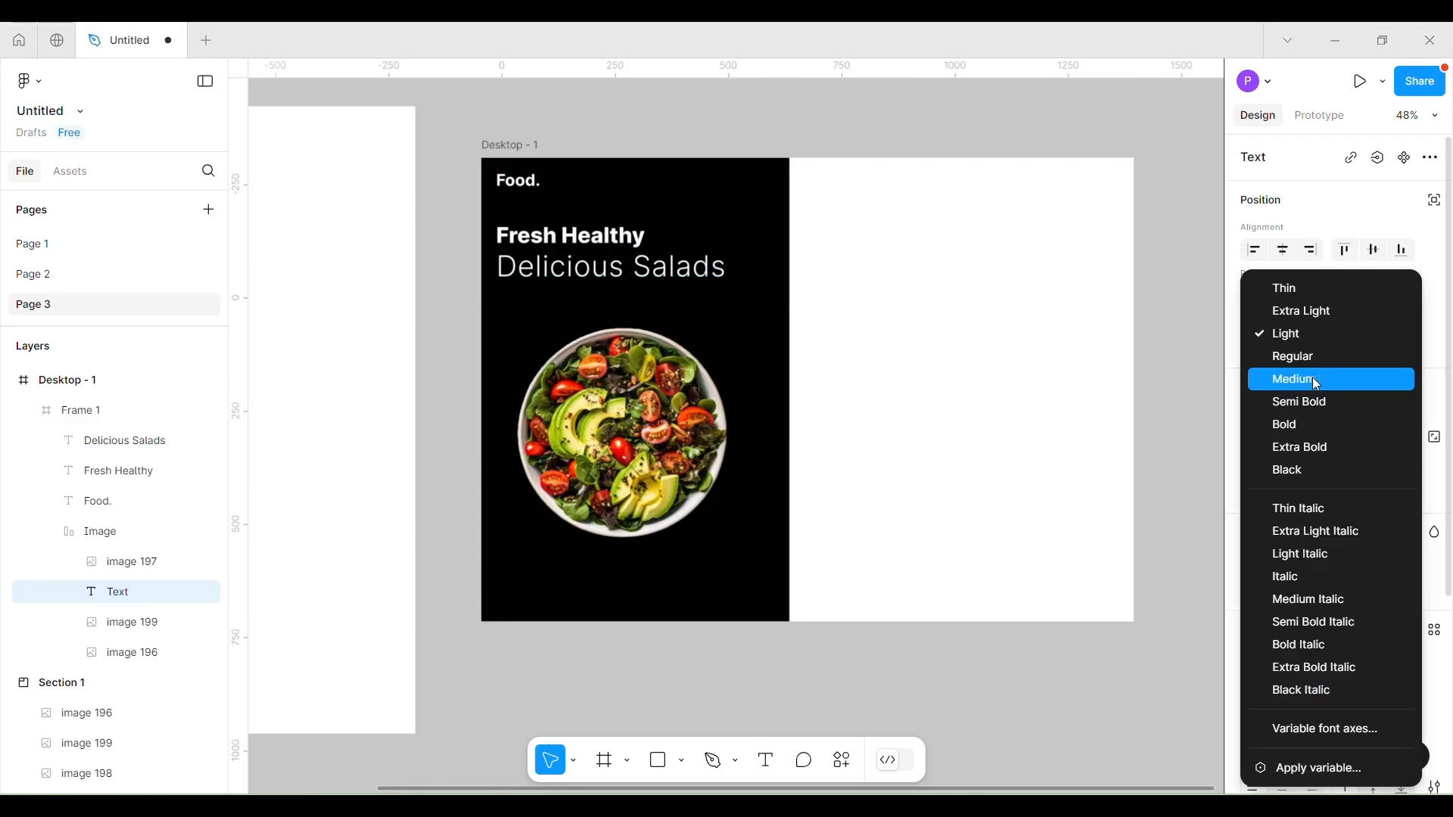
{"action": "left_click", "coordinate": [1294, 379]}
{"action": "left_click", "coordinate": [1404, 694]}
{"action": "left_click", "coordinate": [1375, 545]}
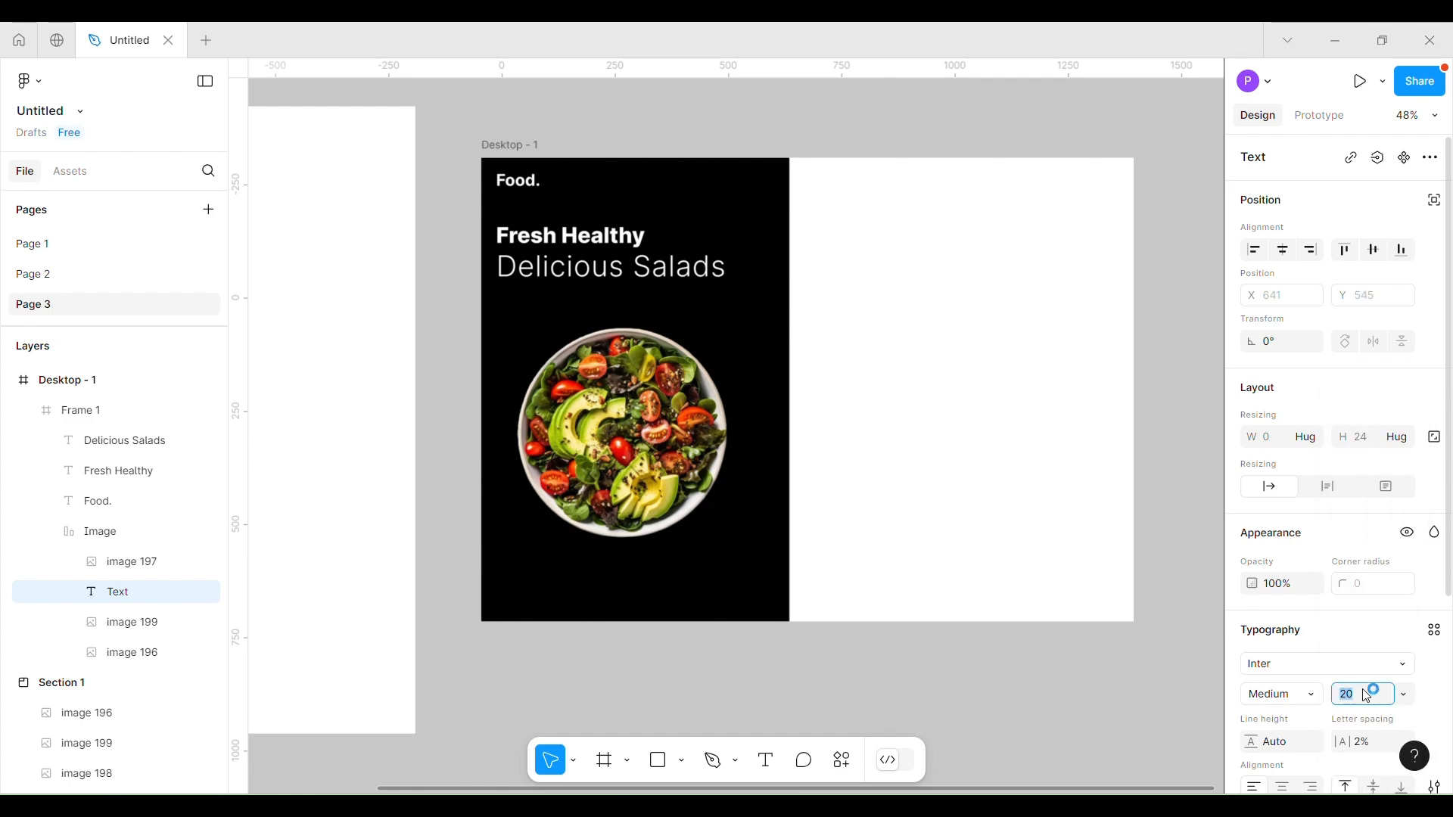
{"action": "type", "text": "1"}
{"action": "key", "text": "Return"}
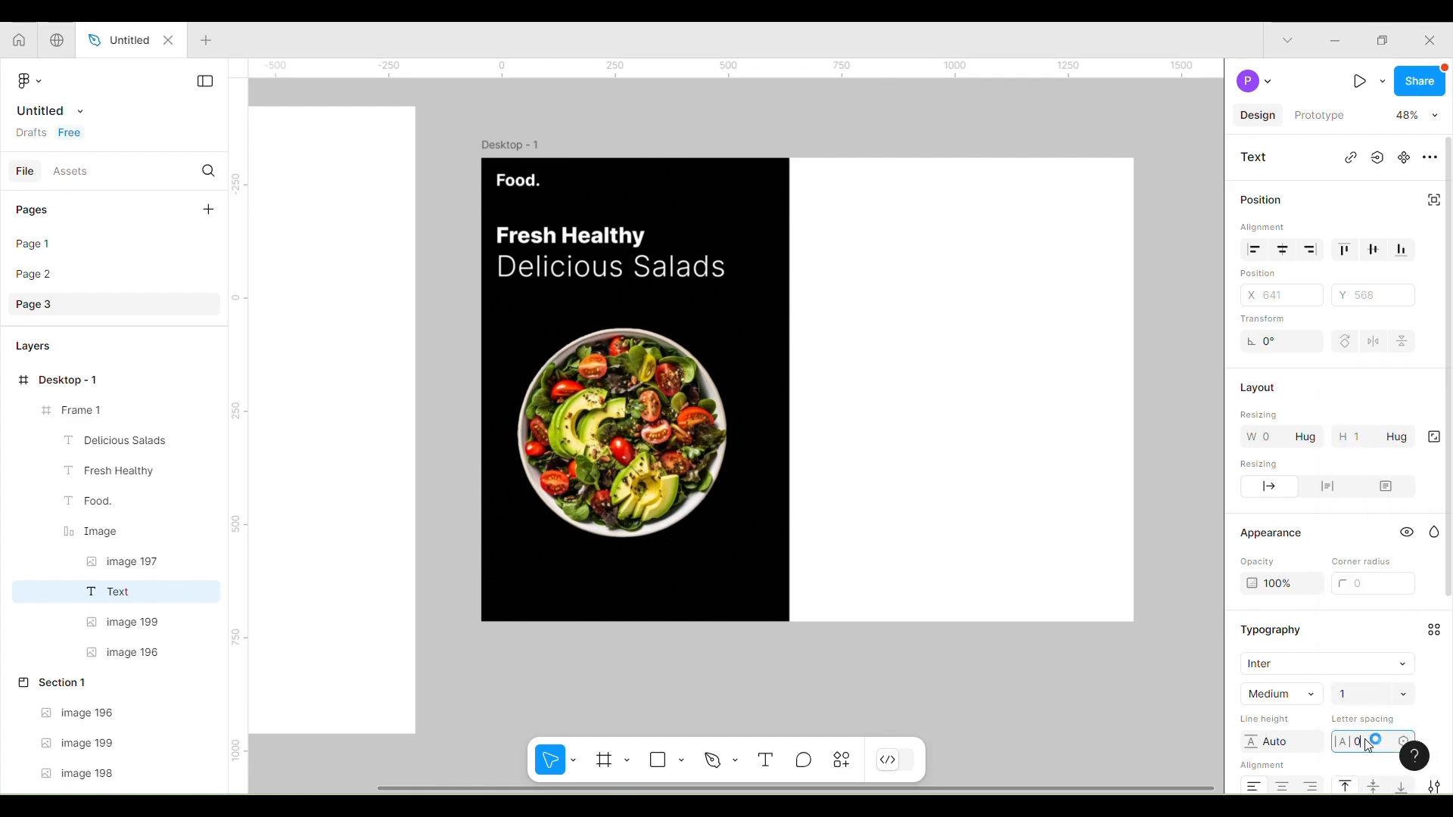
{"action": "left_click", "coordinate": [1404, 694]}
{"action": "left_click", "coordinate": [1369, 657]}
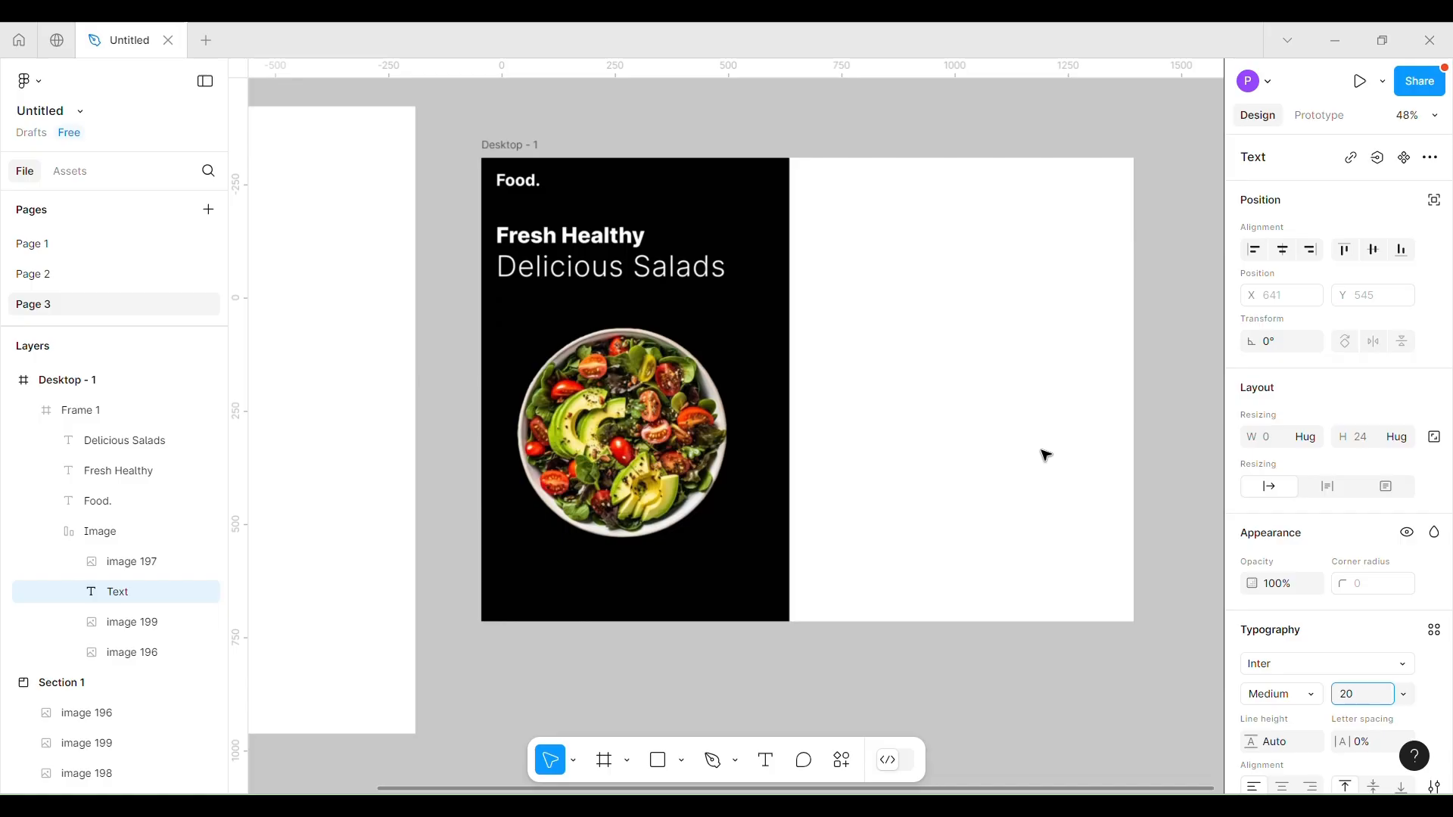
Enter "WE" in the new text and move it out of the Image frame to just below "Delicious Salads".
{"action": "left_click", "coordinate": [766, 759]}
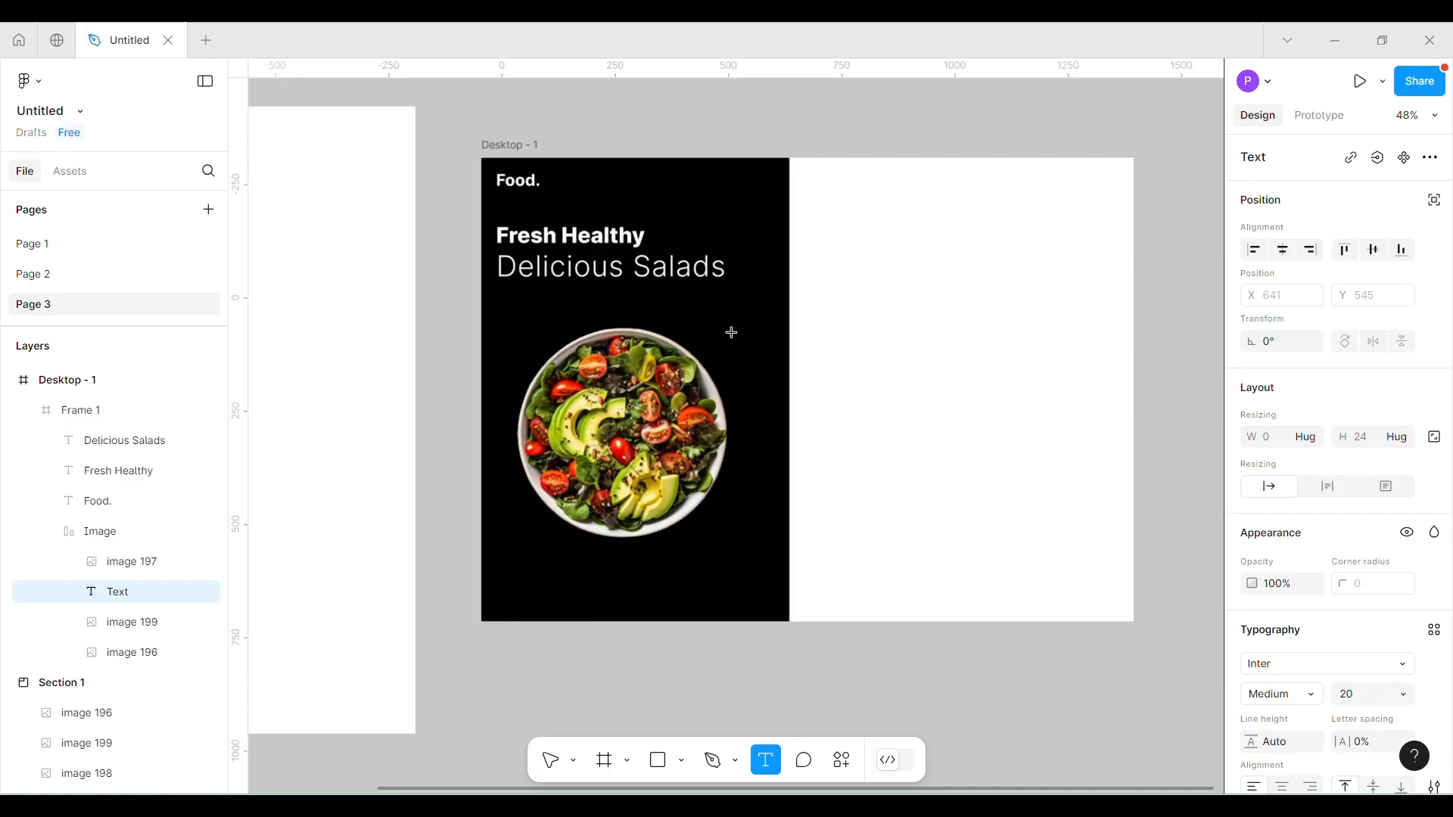
{"action": "left_click", "coordinate": [731, 332]}
{"action": "type", "text": "WE"}
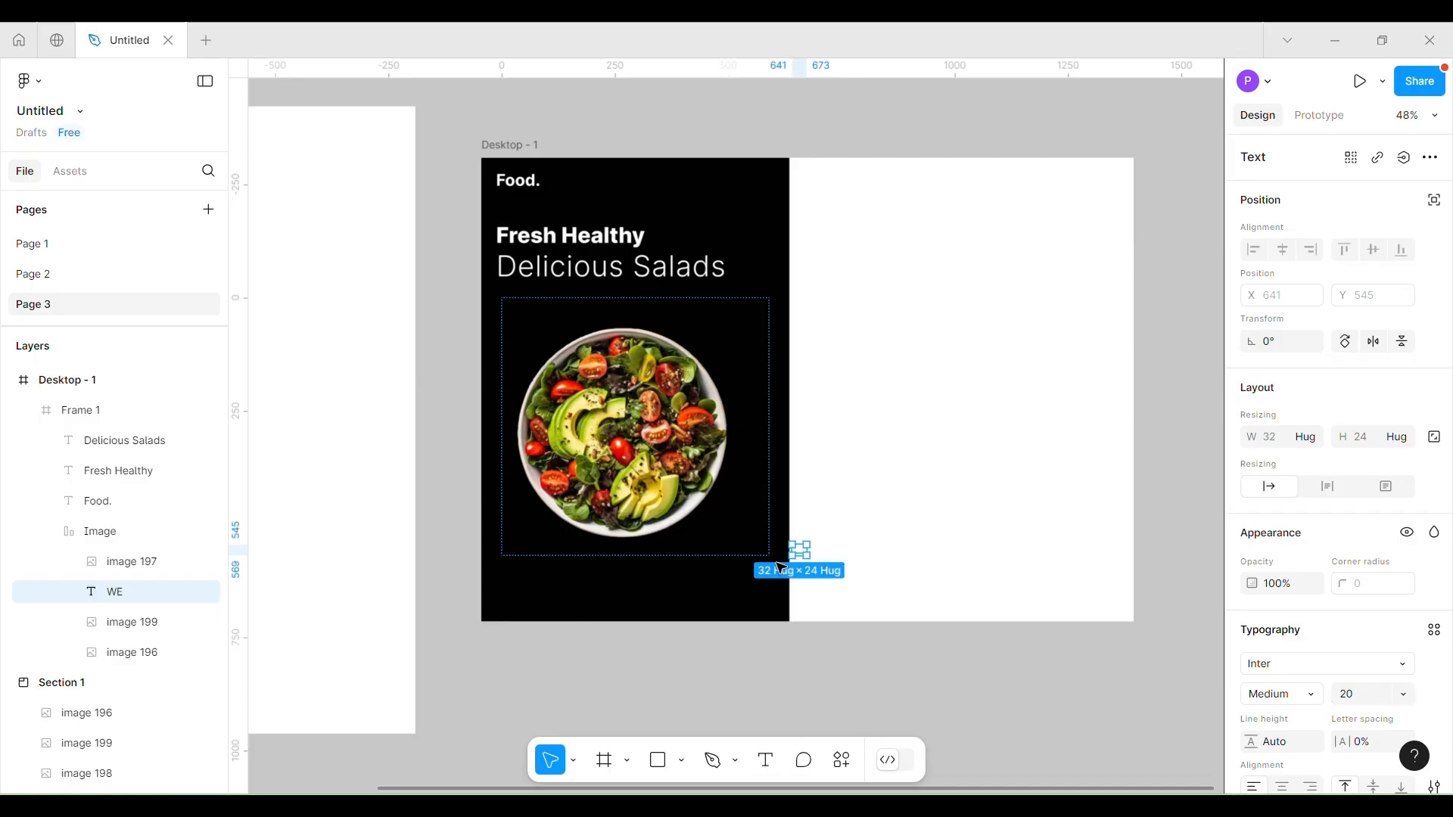
{"action": "left_click_drag", "start_coordinate": [800, 551], "coordinate": [669, 294]}
Complete the tagline as "We Mode Fresh and Healthy Foods" and left-align it under "Delicious Salads" at X 33, Y 290.
{"action": "scroll", "coordinate": [1355, 684], "scroll_direction": "down", "scroll_amount": 4}
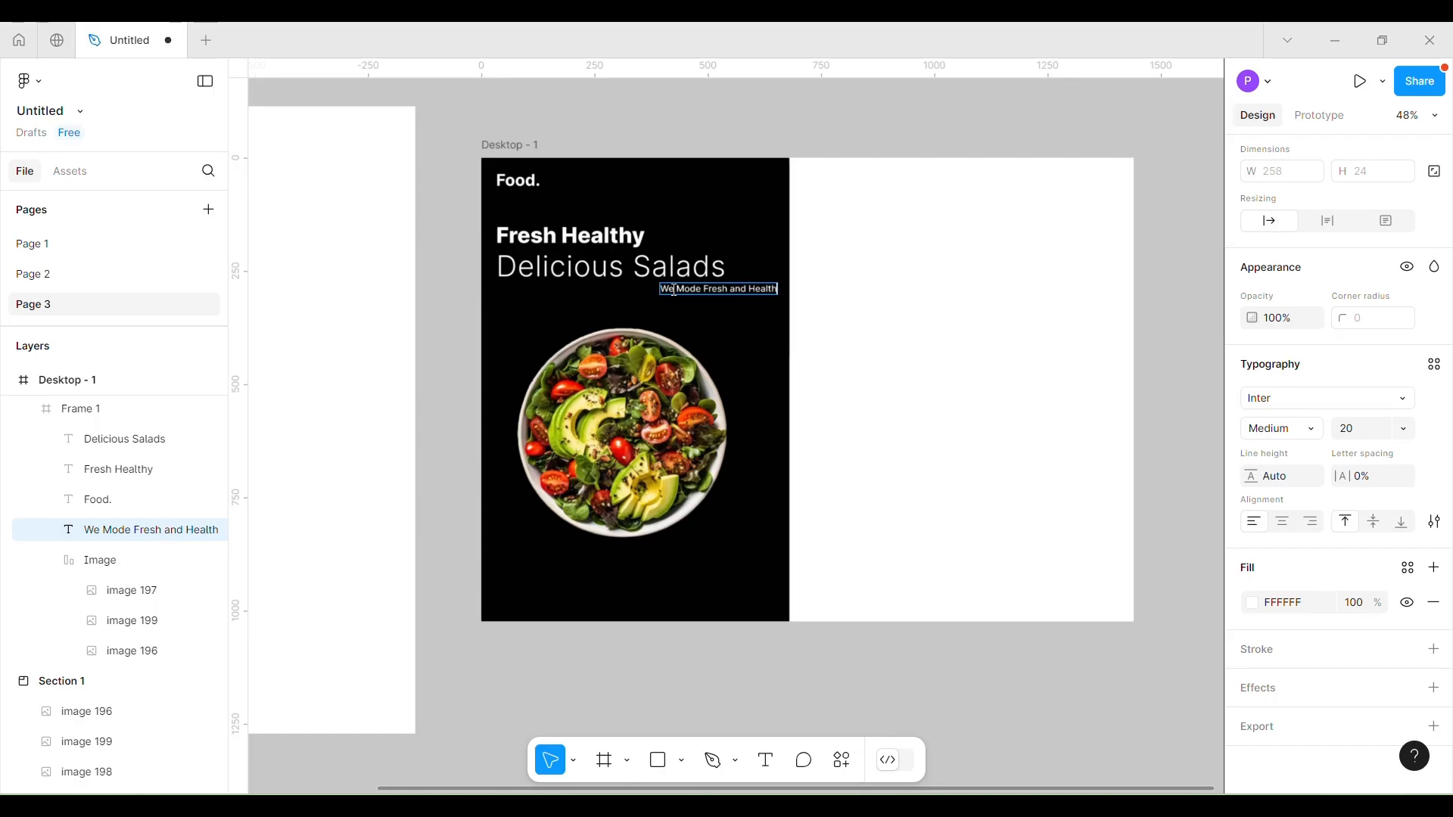
{"action": "type", "text": "y Foods"}
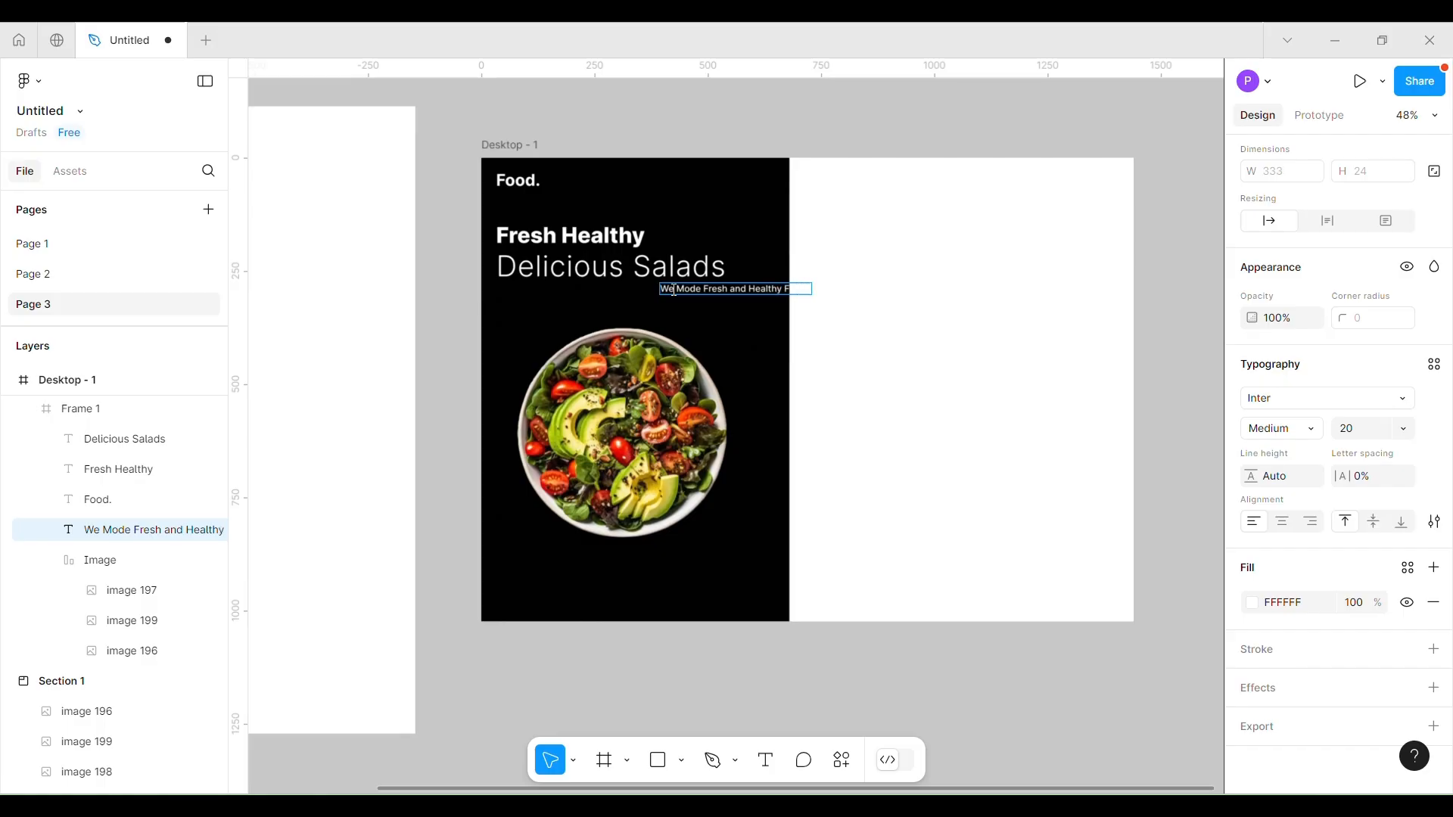
{"action": "left_click", "coordinate": [845, 346]}
{"action": "left_click_drag", "start_coordinate": [740, 295], "coordinate": [578, 303]}
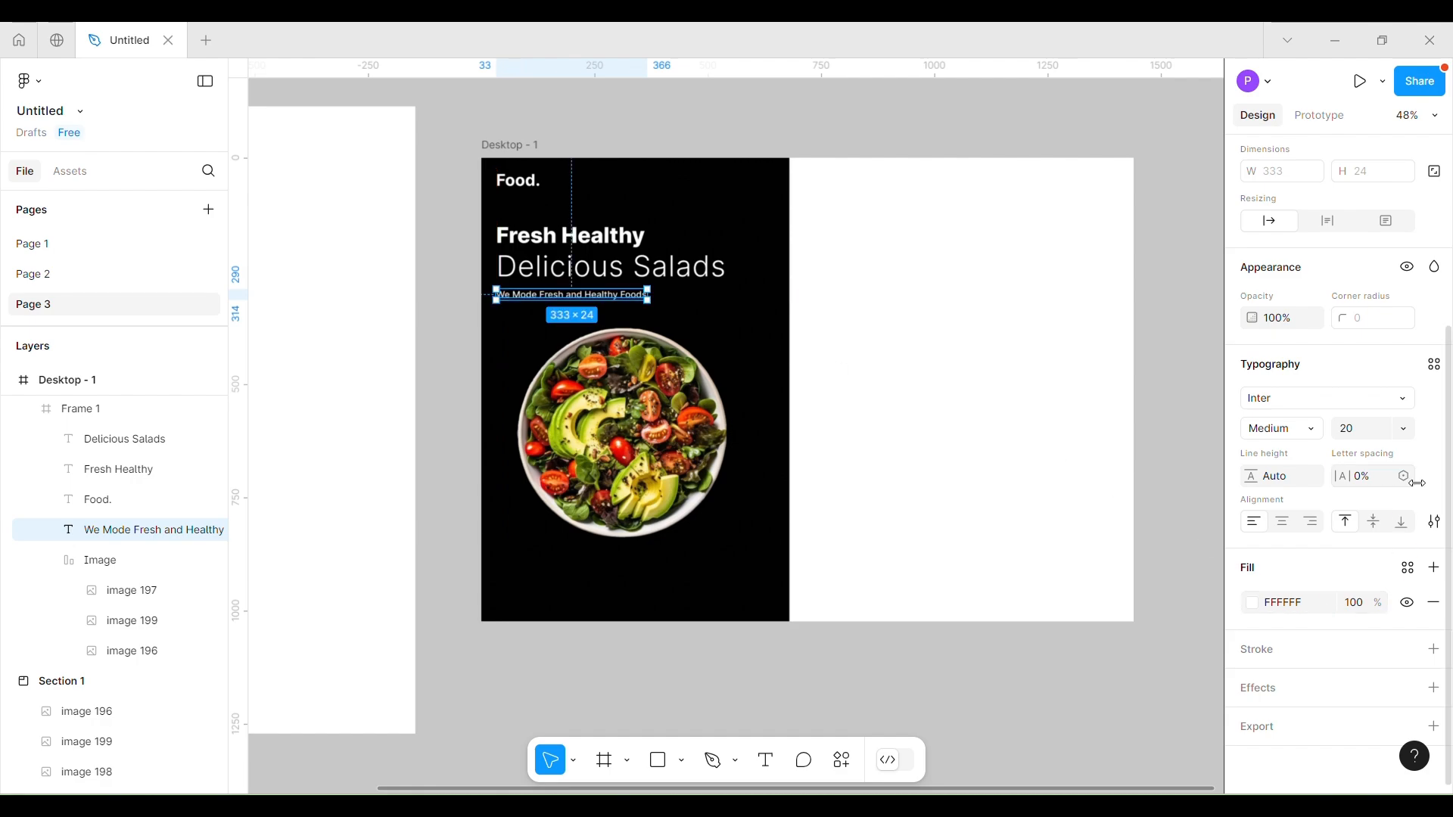
Set the tagline's font size to 24.
{"action": "type", "text": "24"}
{"action": "key", "text": "Return"}
{"action": "key", "text": "Escape"}
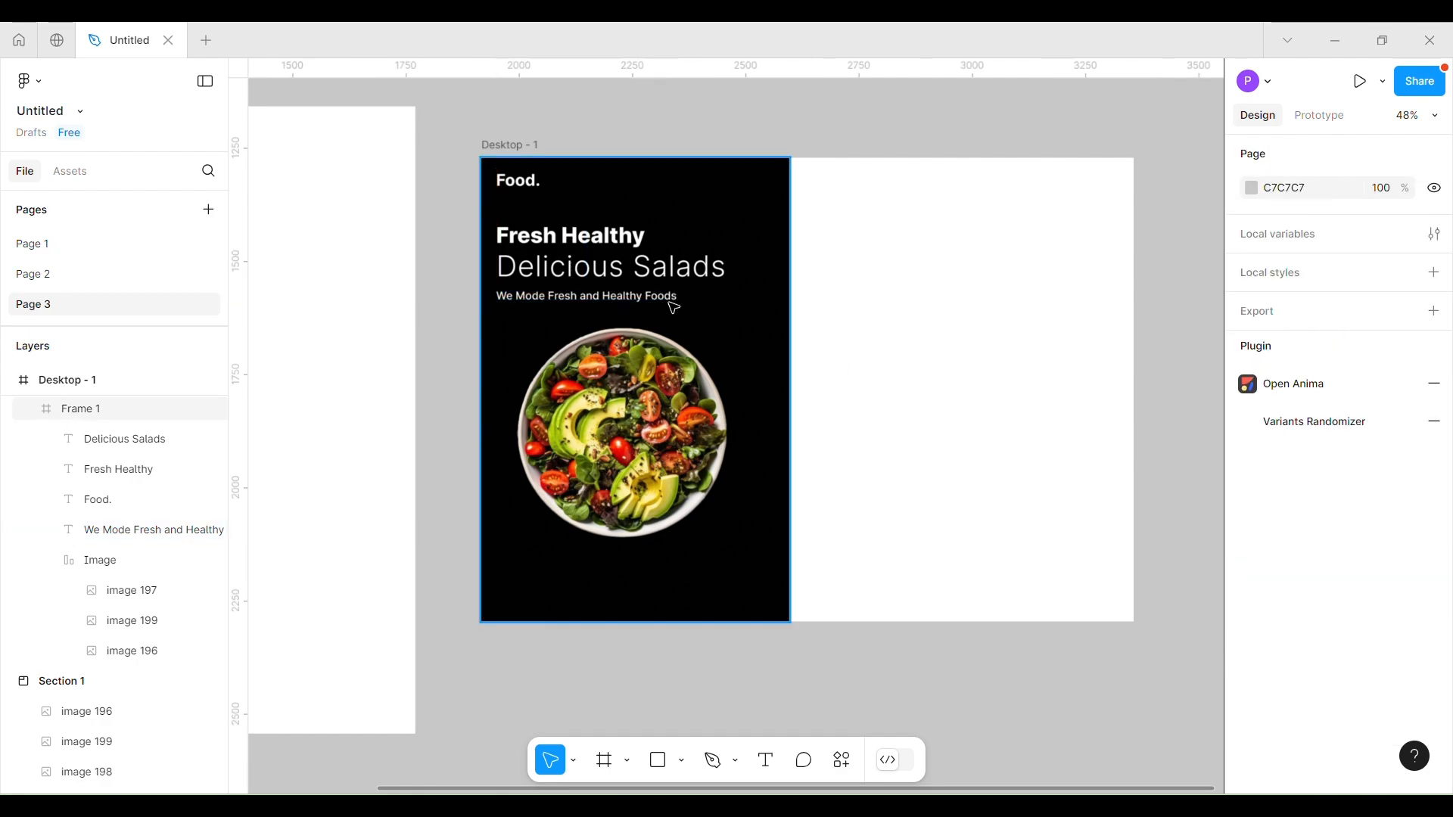
Shift both headings slightly down together and move the tagline below them to X 34, Y 316.
{"action": "left_click", "coordinate": [613, 276]}
{"action": "left_click", "coordinate": [613, 277]}
{"action": "left_click", "coordinate": [604, 241], "text": "shift"}
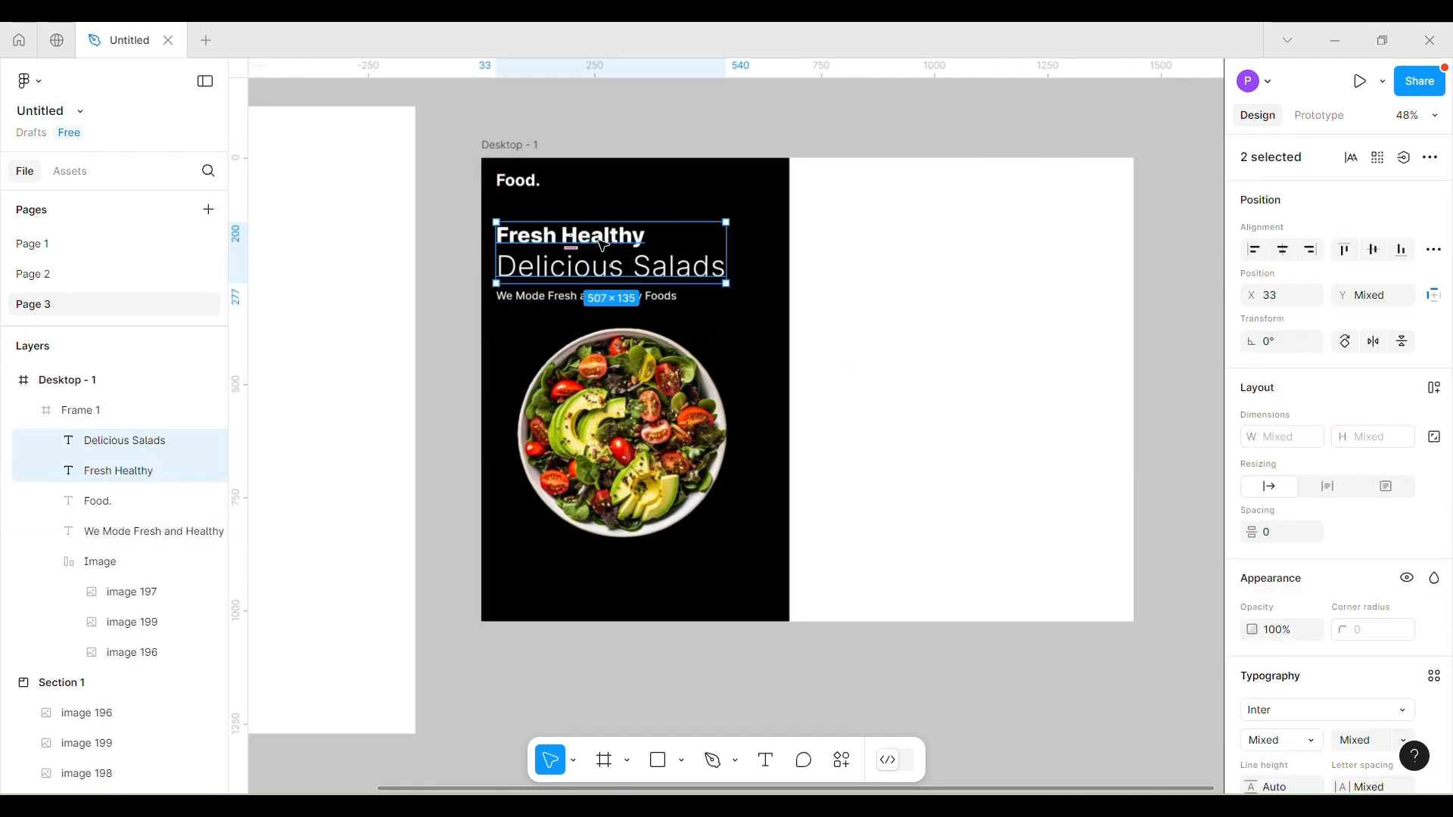
{"action": "left_click_drag", "start_coordinate": [603, 243], "coordinate": [602, 250]}
{"action": "left_click", "coordinate": [476, 317]}
{"action": "double_click", "coordinate": [515, 300]}
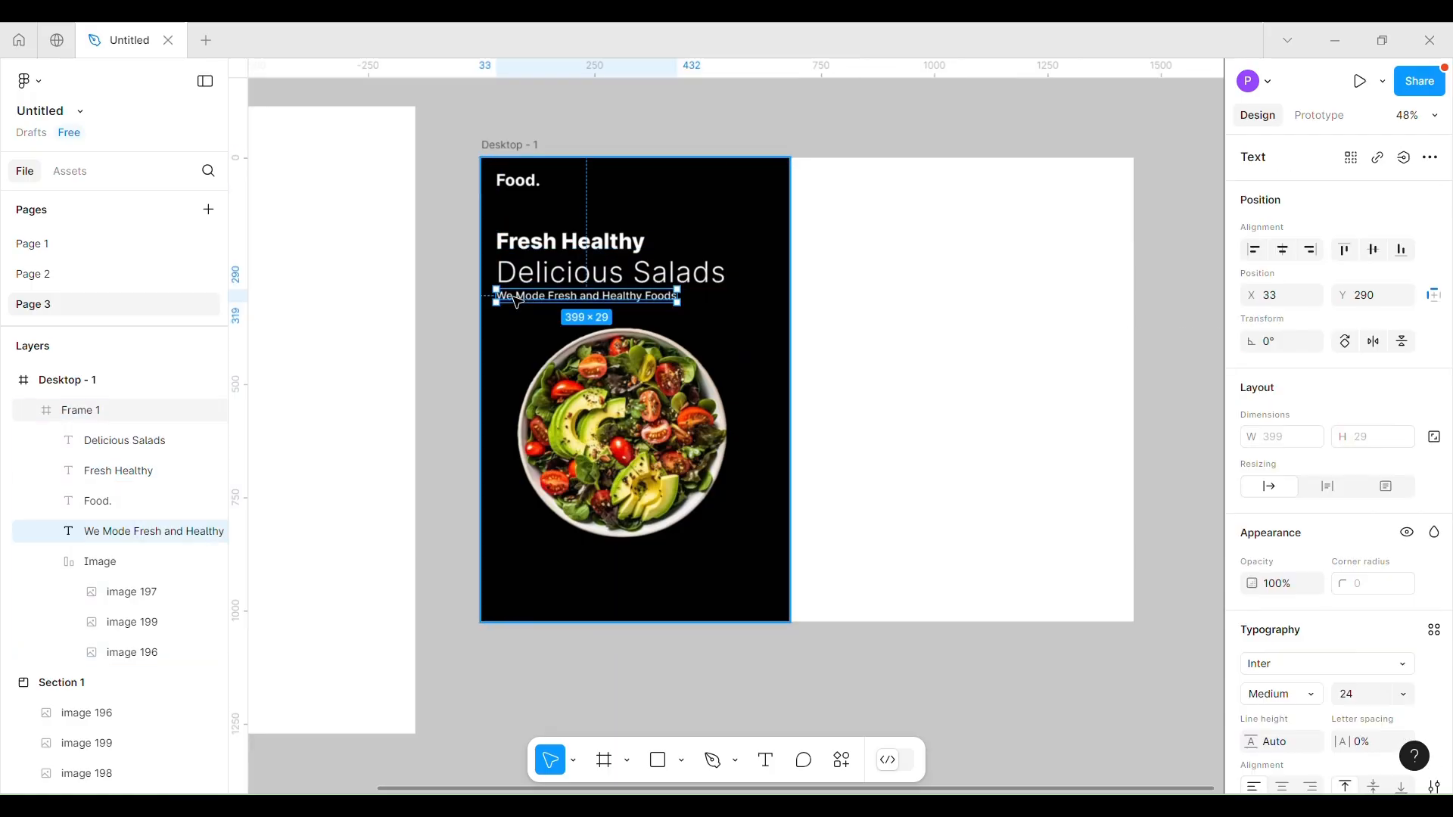
{"action": "left_click_drag", "start_coordinate": [517, 299], "coordinate": [517, 308]}
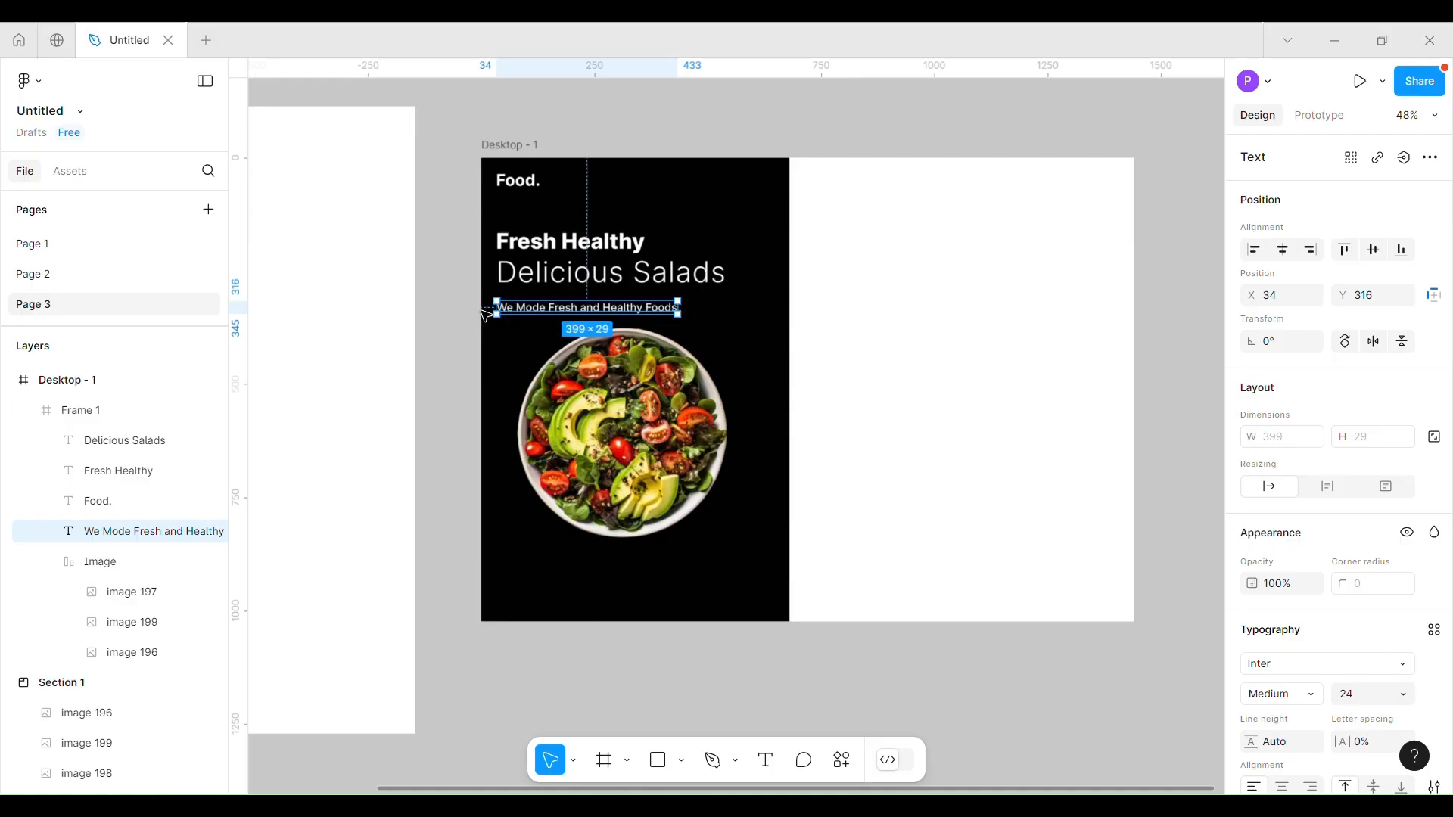
Tighten the vertical spacing between "Fresh Healthy" and "Delicious Salads".
{"action": "left_click", "coordinate": [583, 246]}
{"action": "left_click_drag", "start_coordinate": [583, 246], "coordinate": [622, 248]}
{"action": "left_click", "coordinate": [612, 273], "text": "shift"}
{"action": "left_click_drag", "start_coordinate": [1245, 531], "coordinate": [1270, 524]}
{"action": "left_click", "coordinate": [464, 452]}
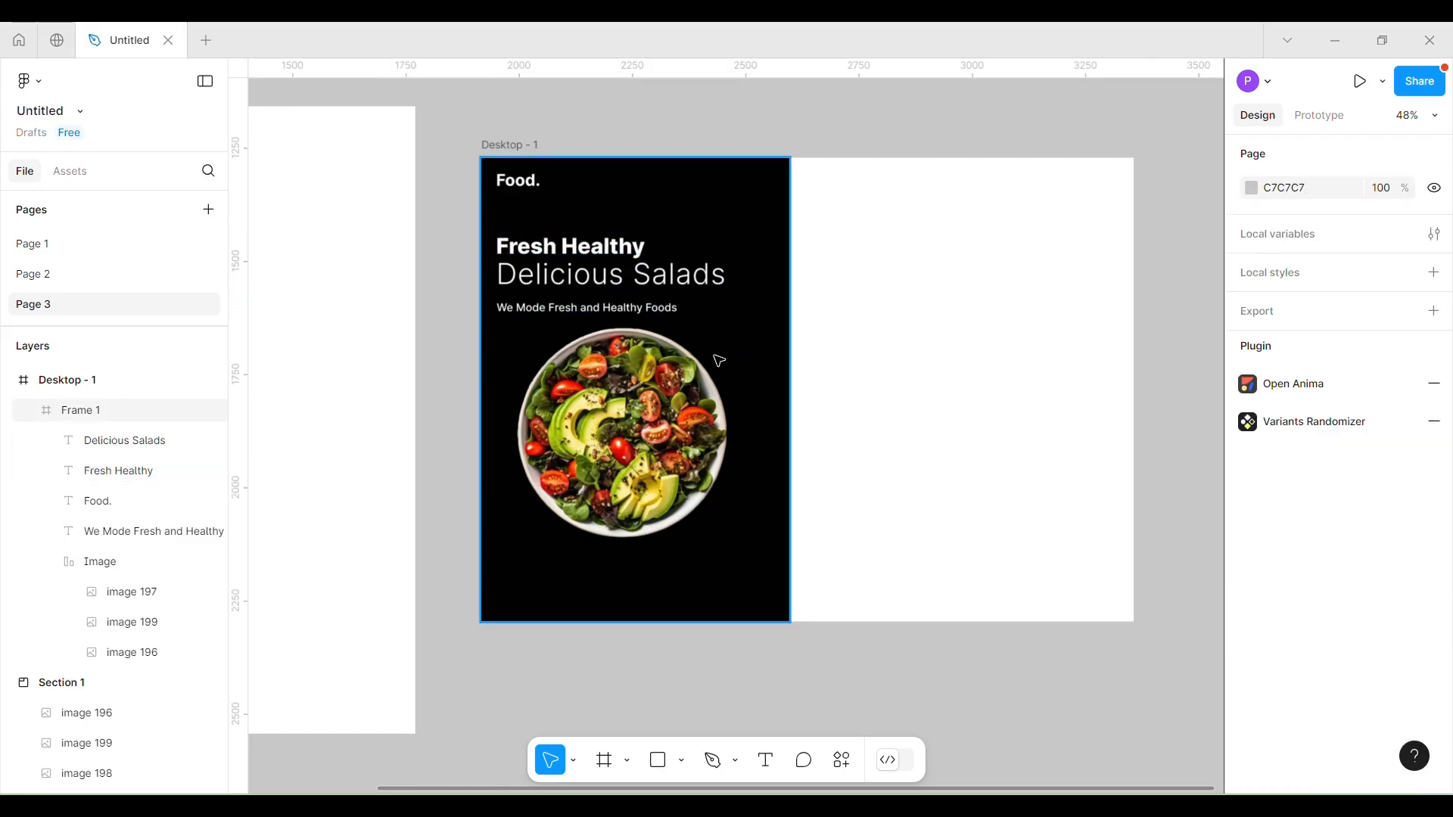
Move the salad Image frame to X 67, Y 339 within the black panel.
{"action": "left_click", "coordinate": [637, 430]}
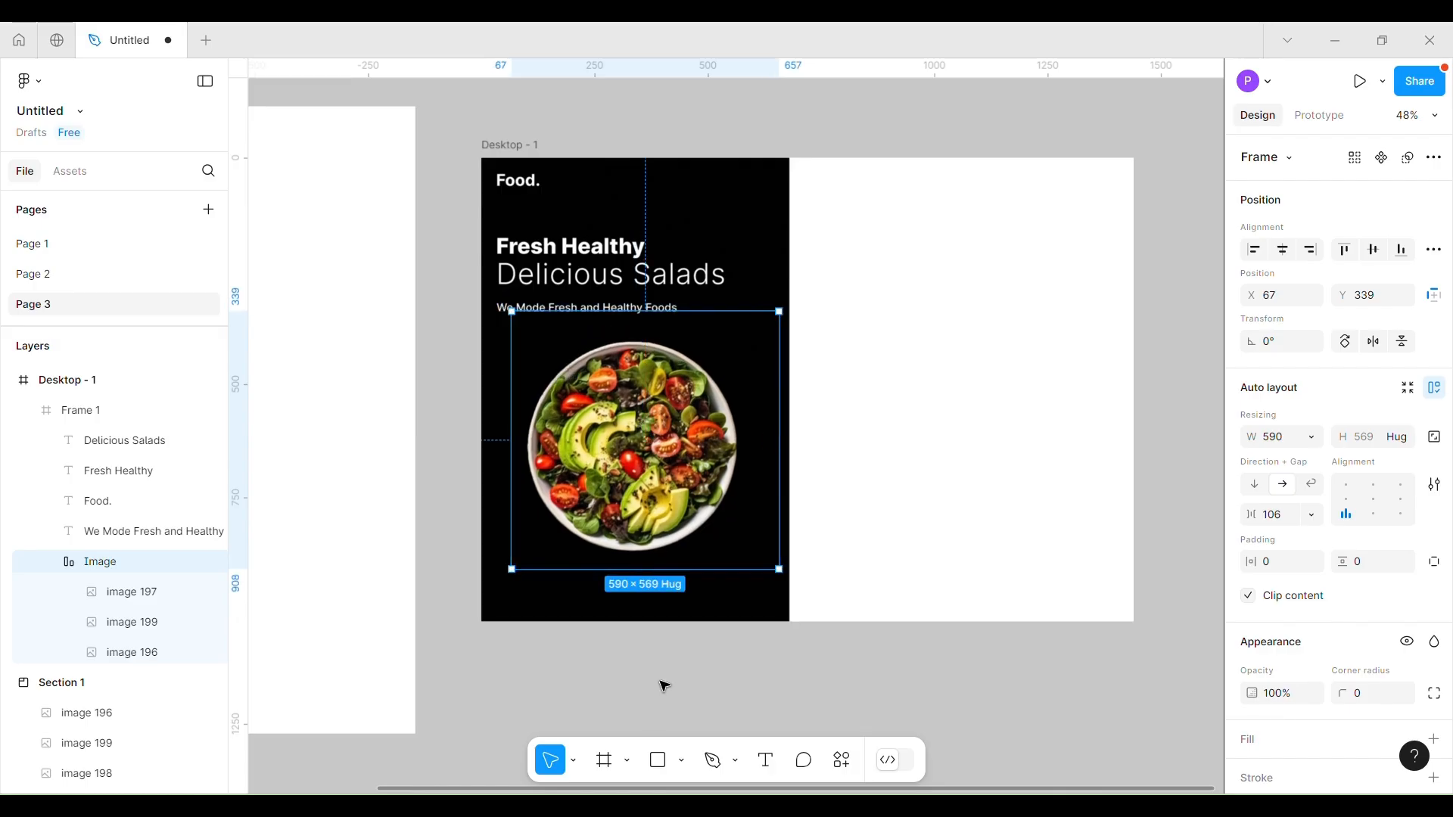
{"action": "scroll", "coordinate": [756, 644], "scroll_direction": "down", "scroll_amount": 1}
{"action": "left_click", "coordinate": [821, 594]}
Add the text "Avocado Salad" below the salad image, set to Regular, size 32.
{"action": "left_click", "coordinate": [765, 760]}
{"action": "left_click", "coordinate": [515, 551]}
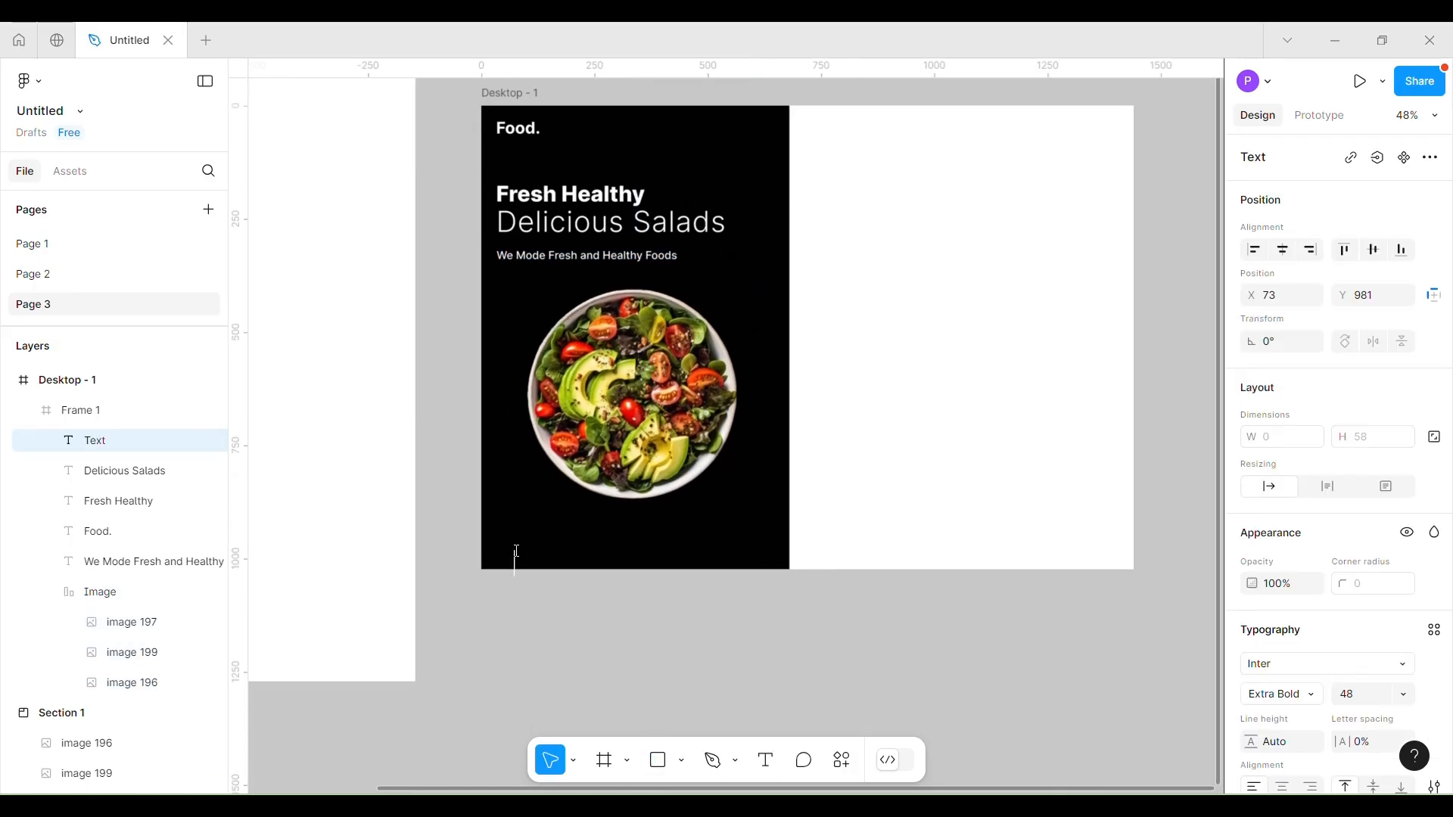
{"action": "type", "text": "Avocado Salad"}
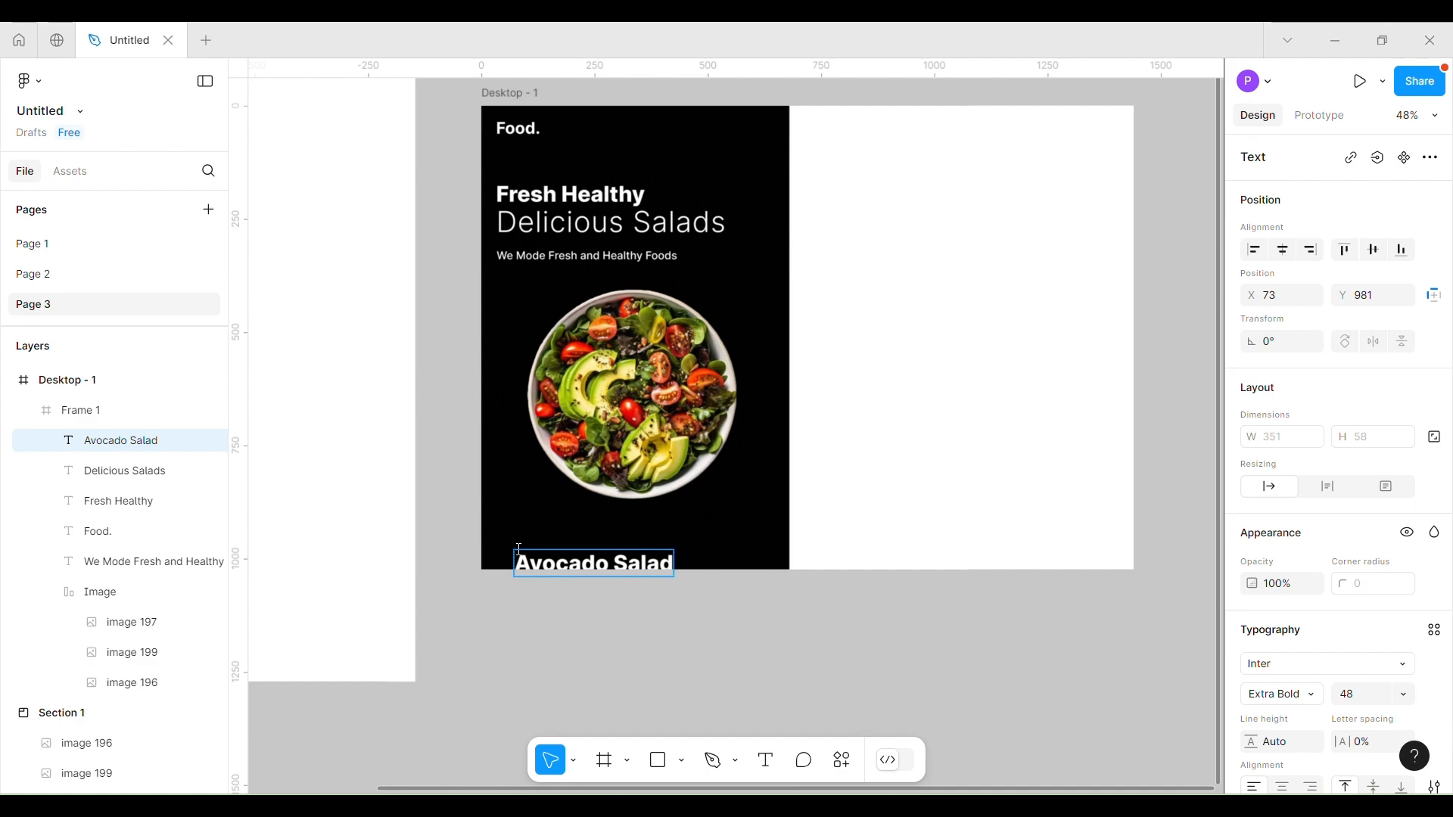
{"action": "left_click", "coordinate": [1291, 694]}
{"action": "left_click", "coordinate": [1294, 355]}
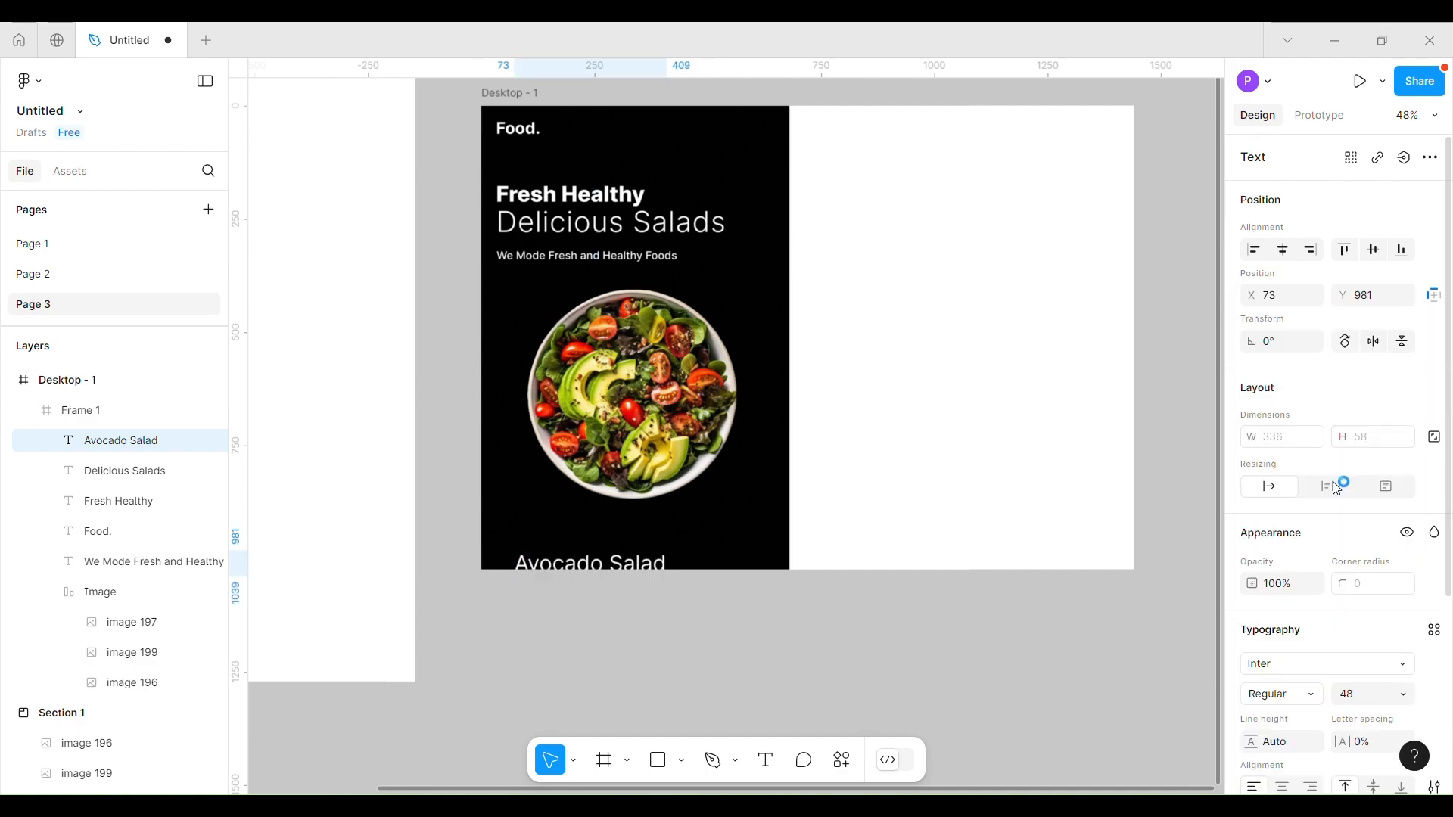
{"action": "left_click", "coordinate": [1404, 694]}
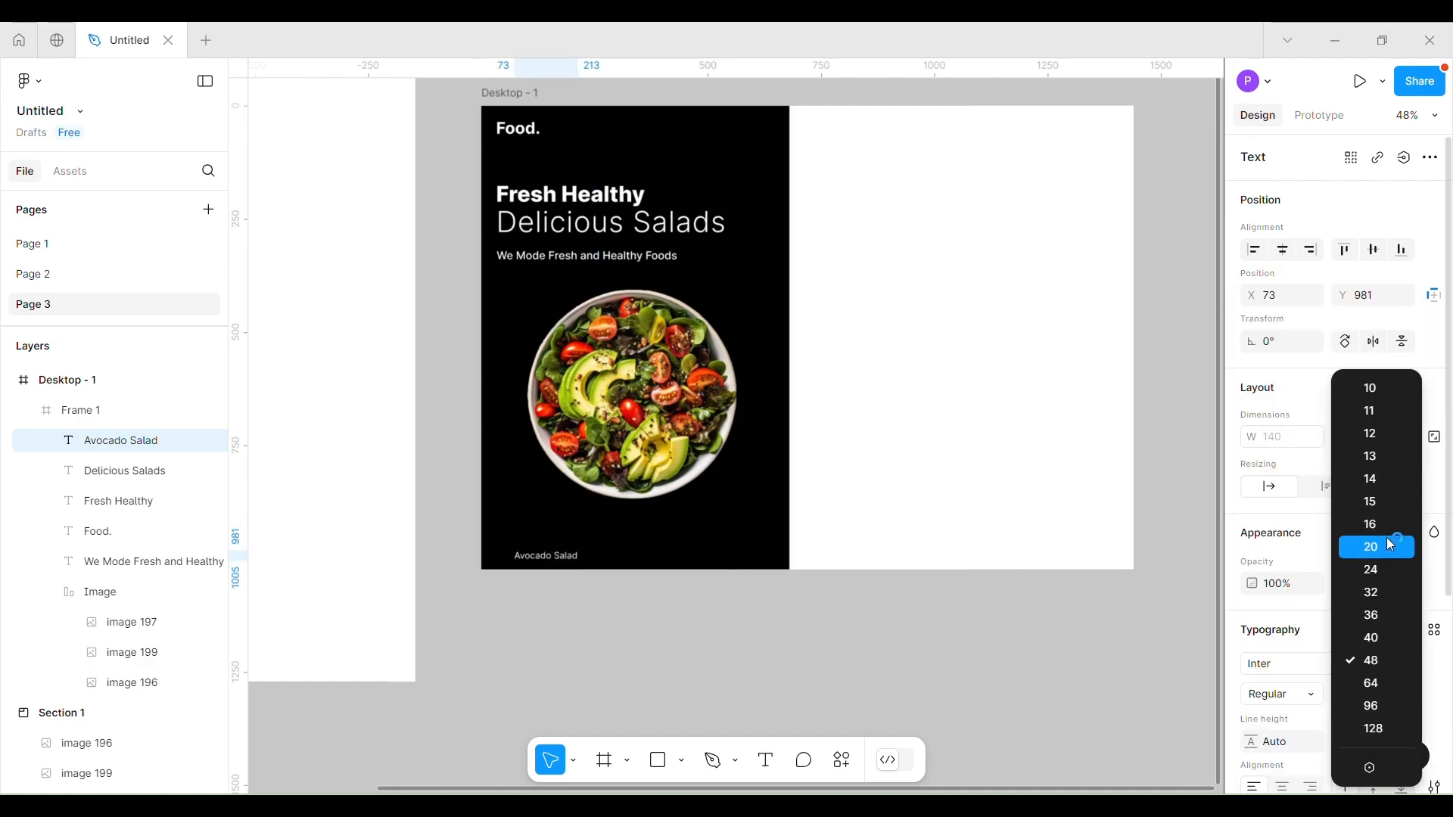
{"action": "left_click", "coordinate": [1389, 593]}
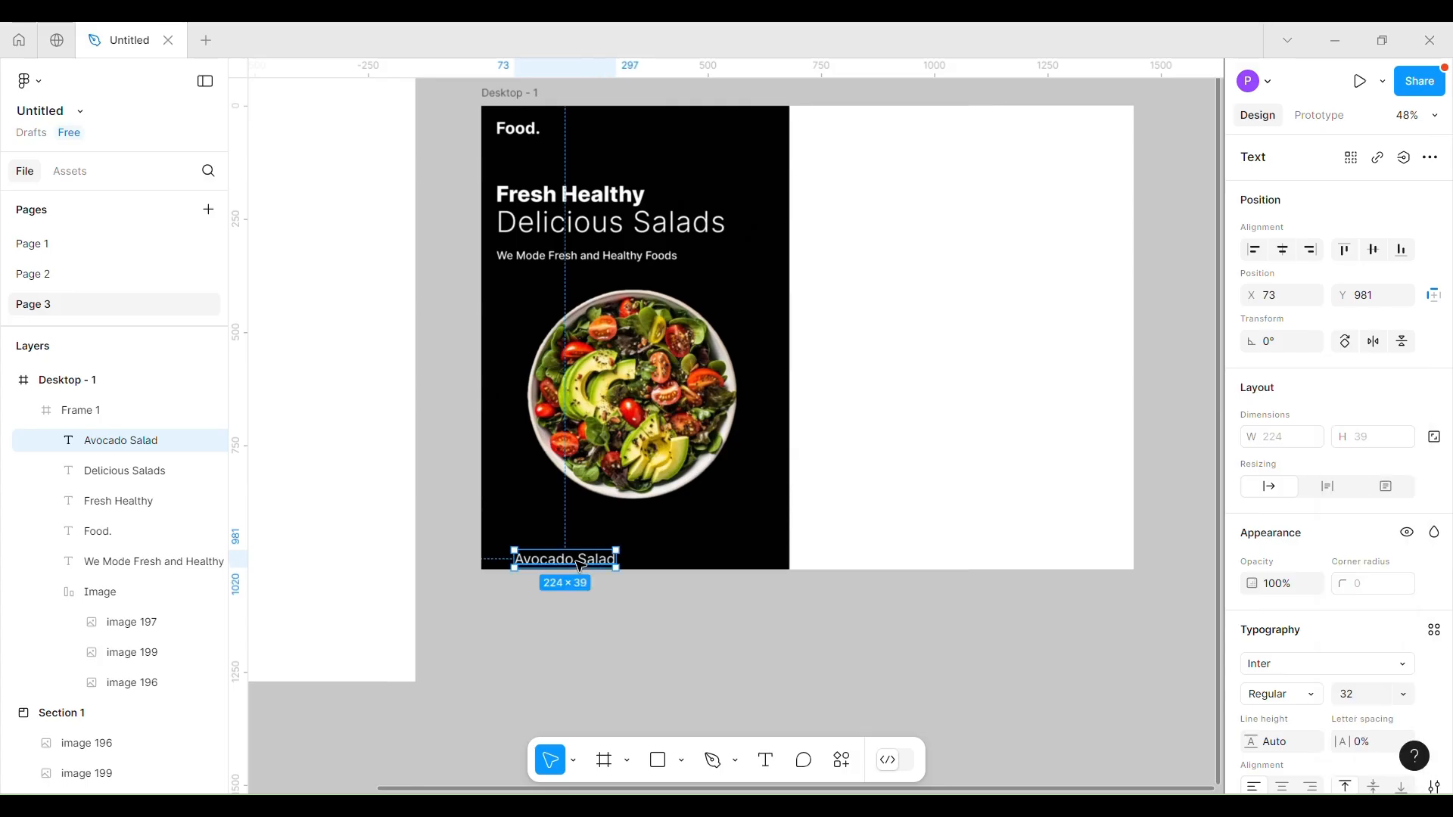
Reposition "Avocado Salad" near the panel's lower edge and duplicate it as the price "$25.00" on the same line at X 540, Y 968.
{"action": "left_click_drag", "start_coordinate": [580, 566], "coordinate": [711, 551]}
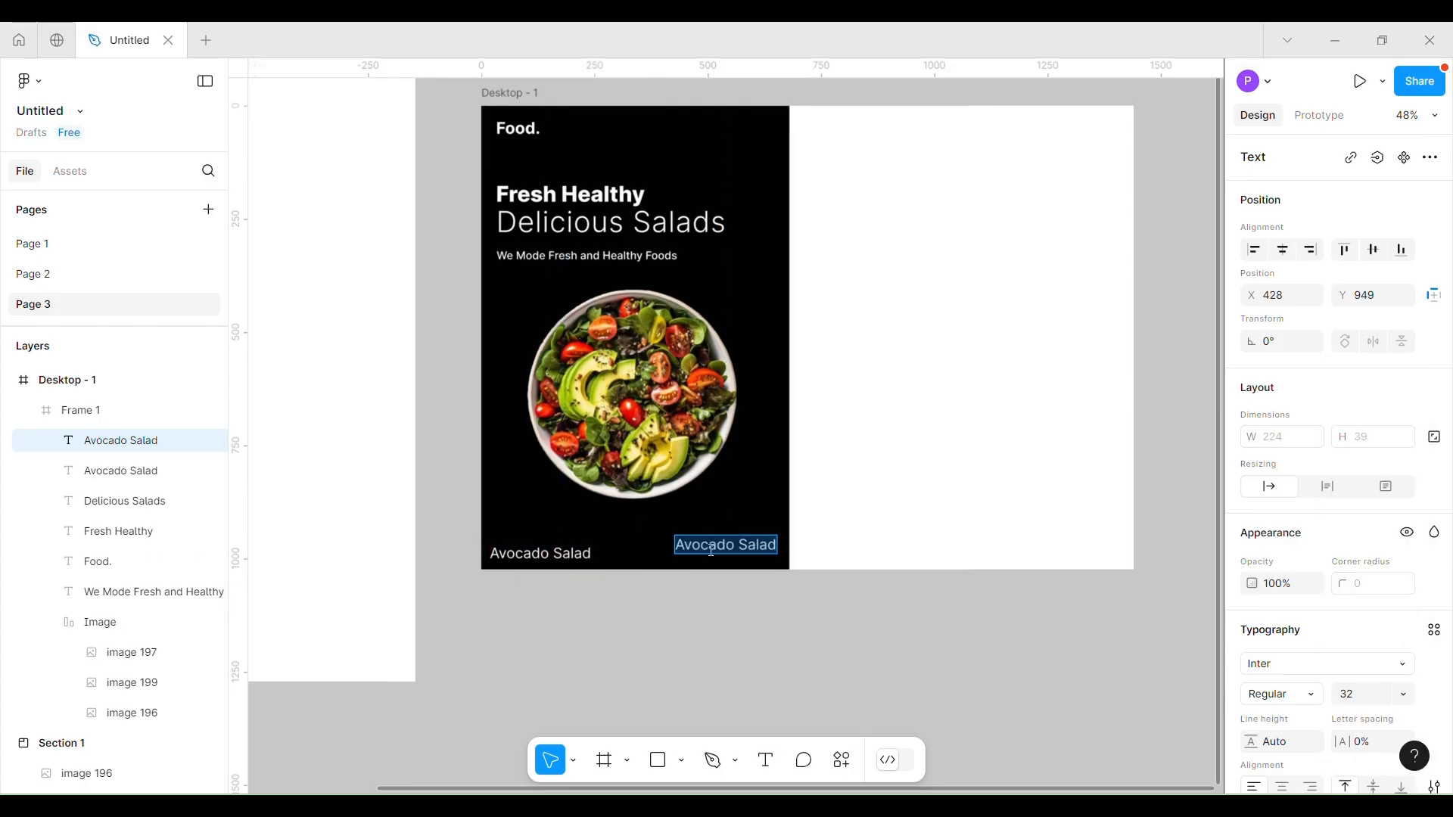
{"action": "type", "text": "$25."}
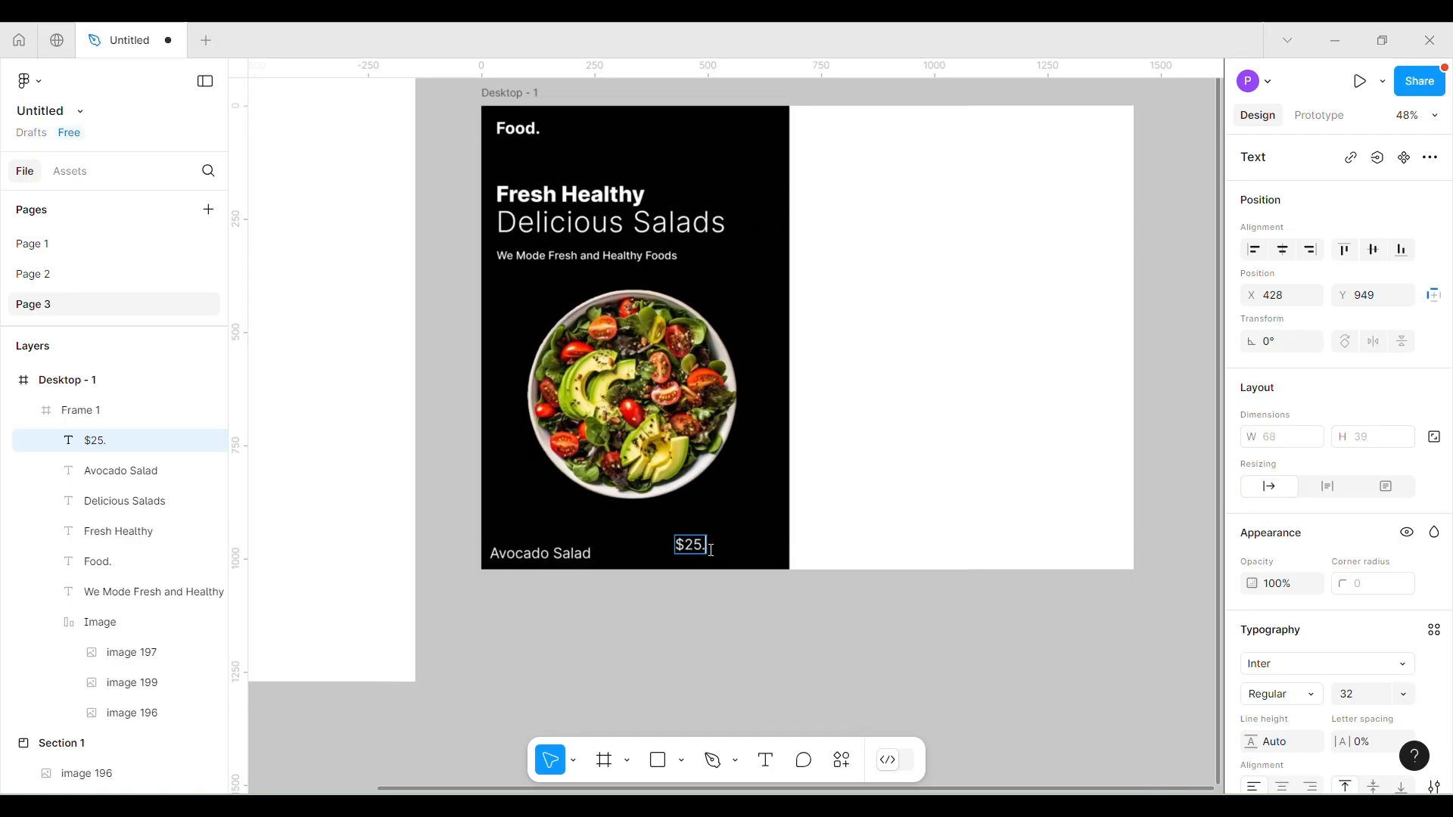
{"action": "key", "text": "Escape"}
{"action": "left_click_drag", "start_coordinate": [712, 550], "coordinate": [762, 558]}
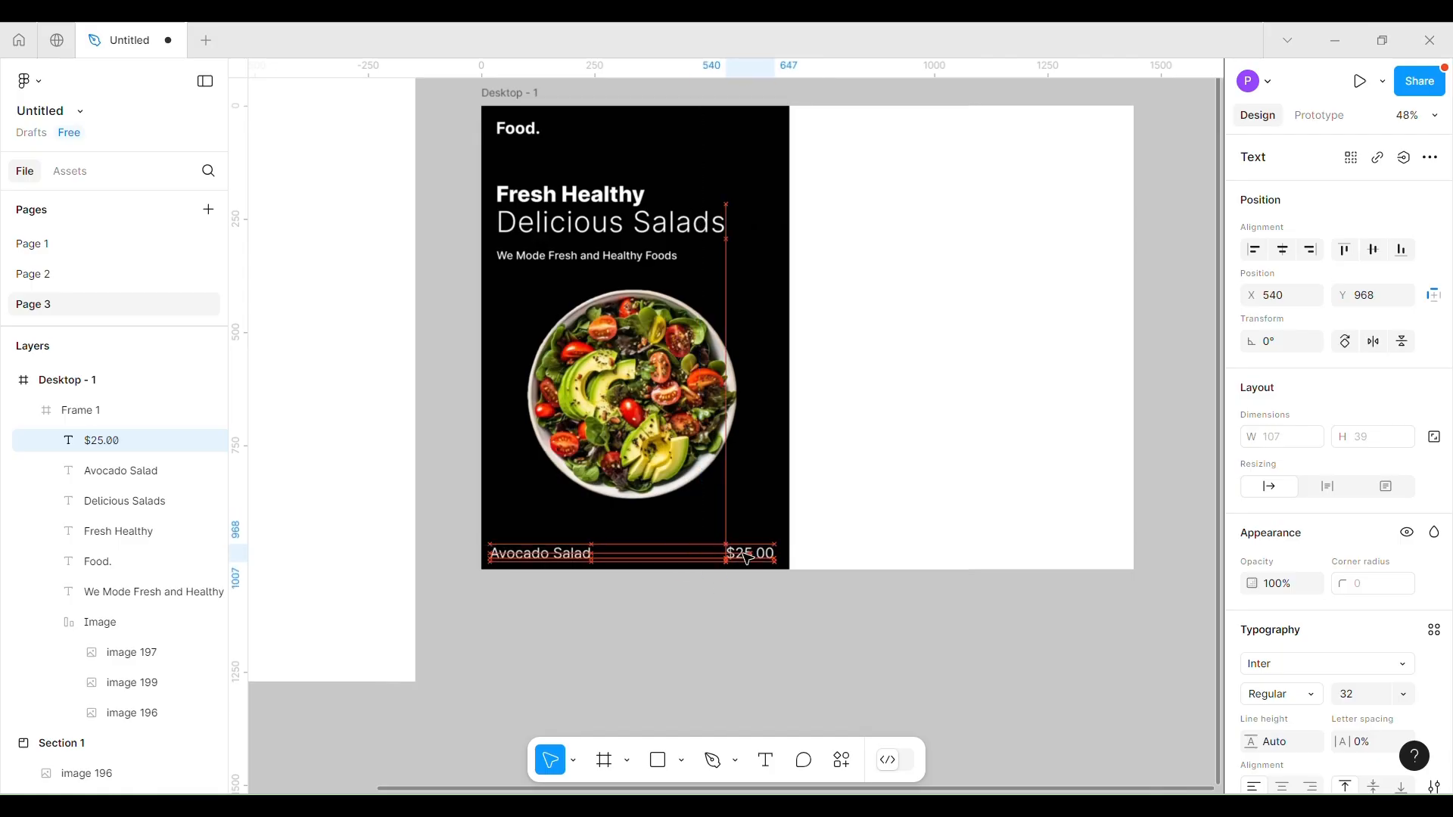
Move "Avocado Salad" and its price together out of Desktop - 1 onto the empty canvas below, at Y 2488.
{"action": "left_click", "coordinate": [575, 558], "text": "shift"}
{"action": "left_click_drag", "start_coordinate": [575, 558], "coordinate": [585, 665]}
{"action": "scroll", "coordinate": [545, 418], "scroll_direction": "down", "scroll_amount": 4}
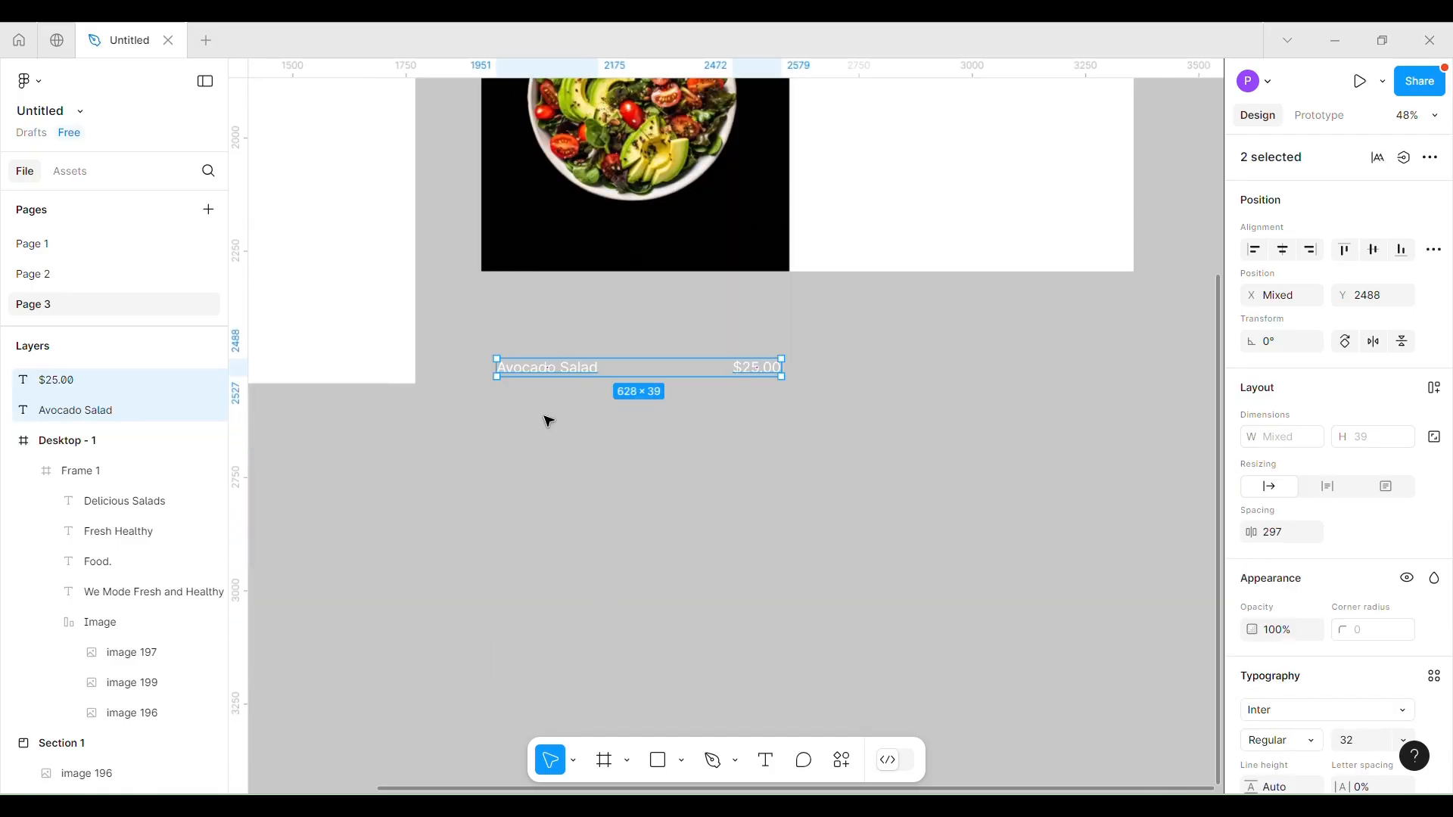
Duplicate the "Avocado Salad" row below itself at Y 2584 and change the copy to "Green Salad" priced "$16.00".
{"action": "left_click_drag", "start_coordinate": [536, 378], "coordinate": [535, 415]}
{"action": "left_click", "coordinate": [535, 415]}
{"action": "double_click", "coordinate": [535, 415]}
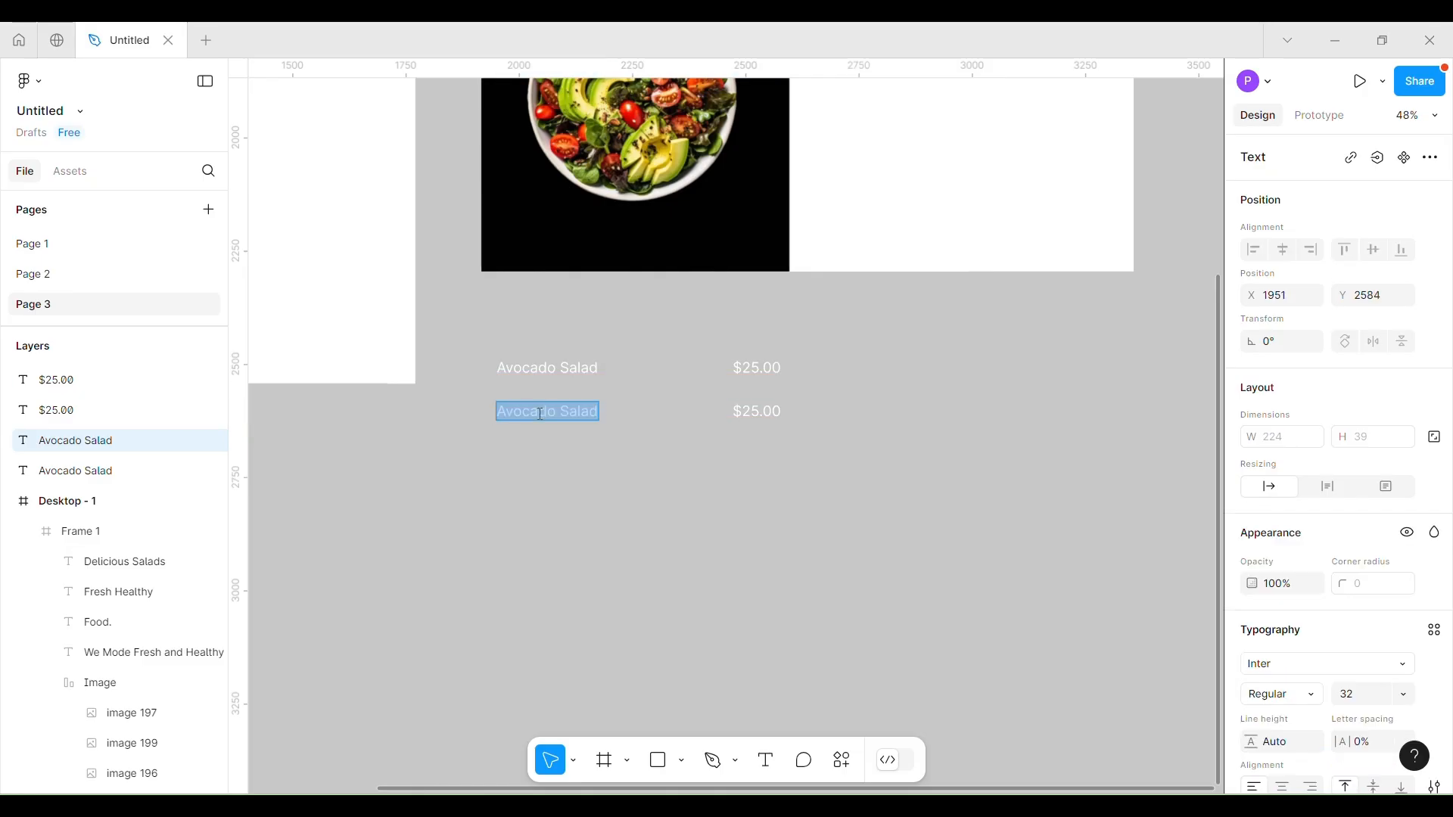
{"action": "type", "text": "Green"}
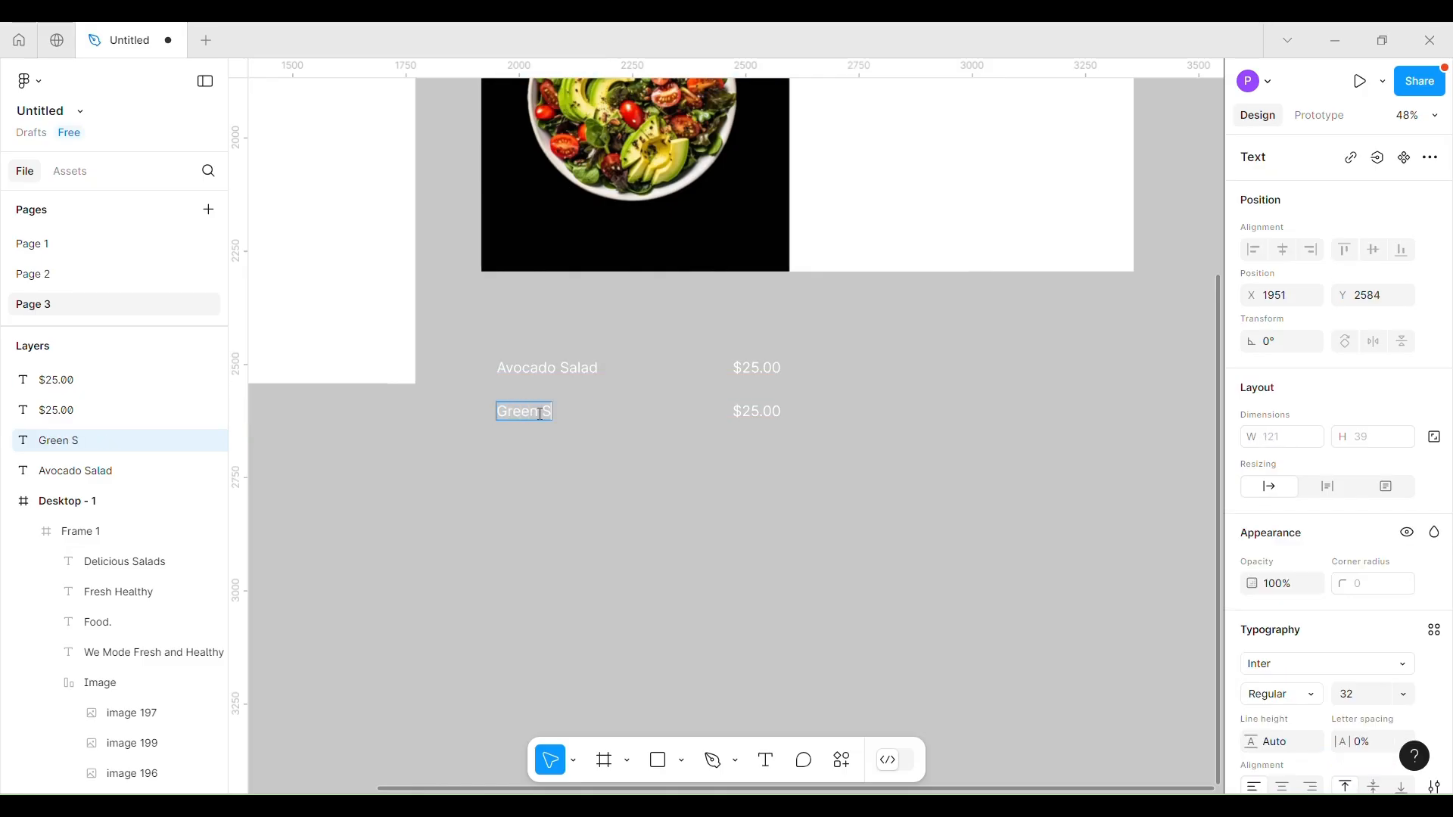
{"action": "left_click", "coordinate": [752, 409]}
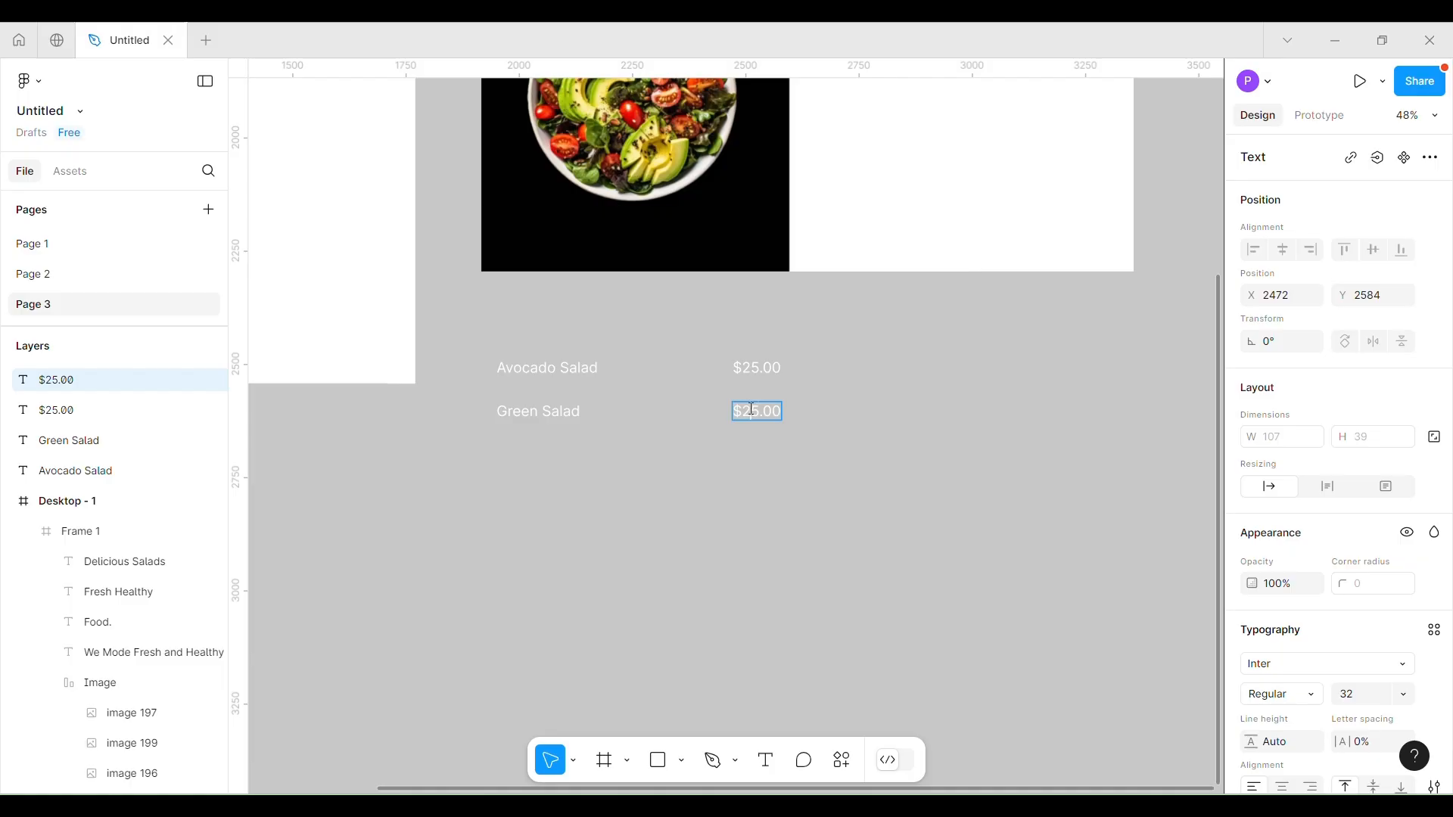
Duplicate the "Green Salad" row below itself at Y 2680 and change the copy to "Mix Salad" priced "$24.00".
{"action": "left_click_drag", "start_coordinate": [433, 397], "coordinate": [746, 464]}
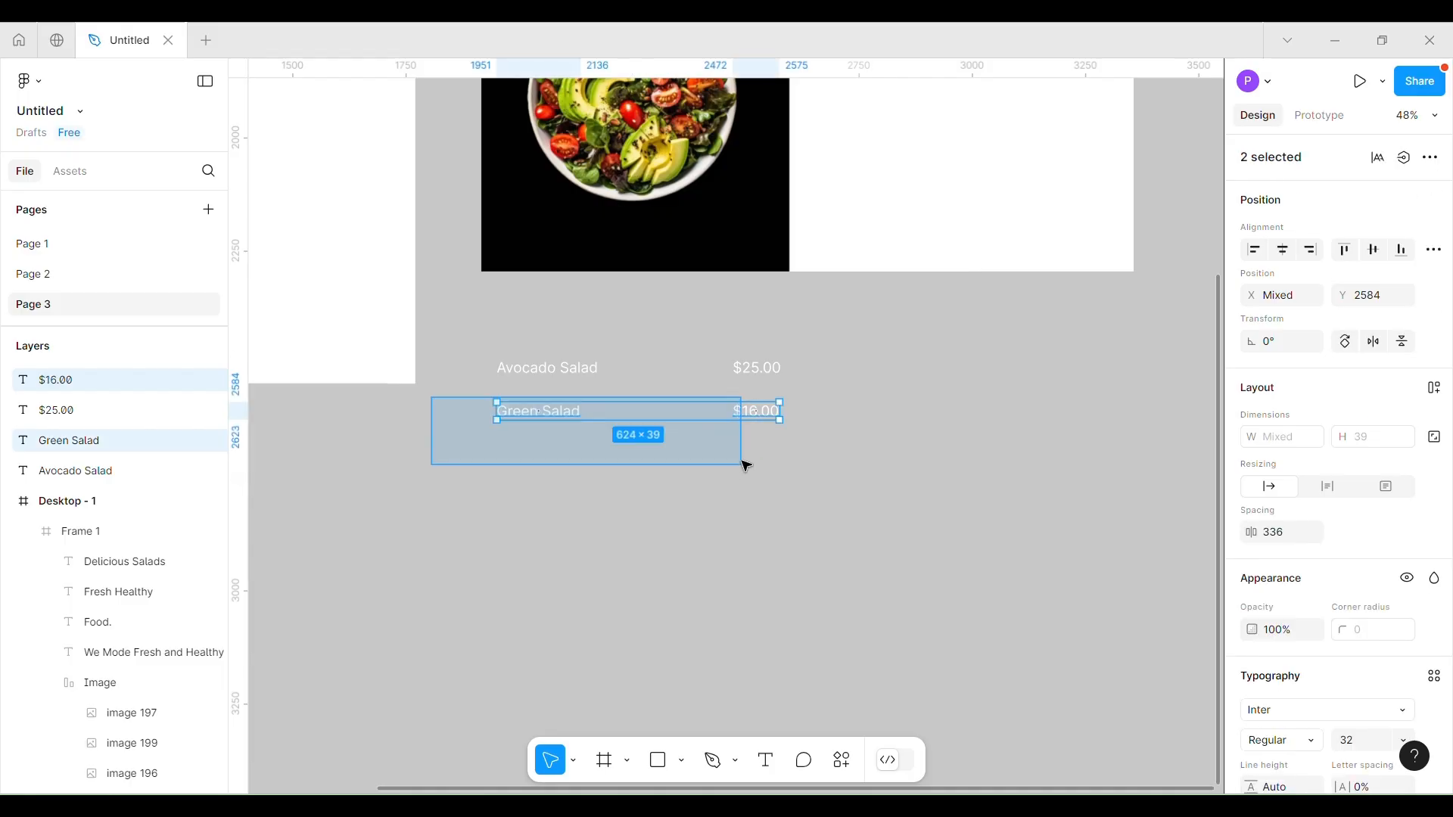
{"action": "left_click_drag", "start_coordinate": [746, 415], "coordinate": [743, 457]}
{"action": "double_click", "coordinate": [562, 455]}
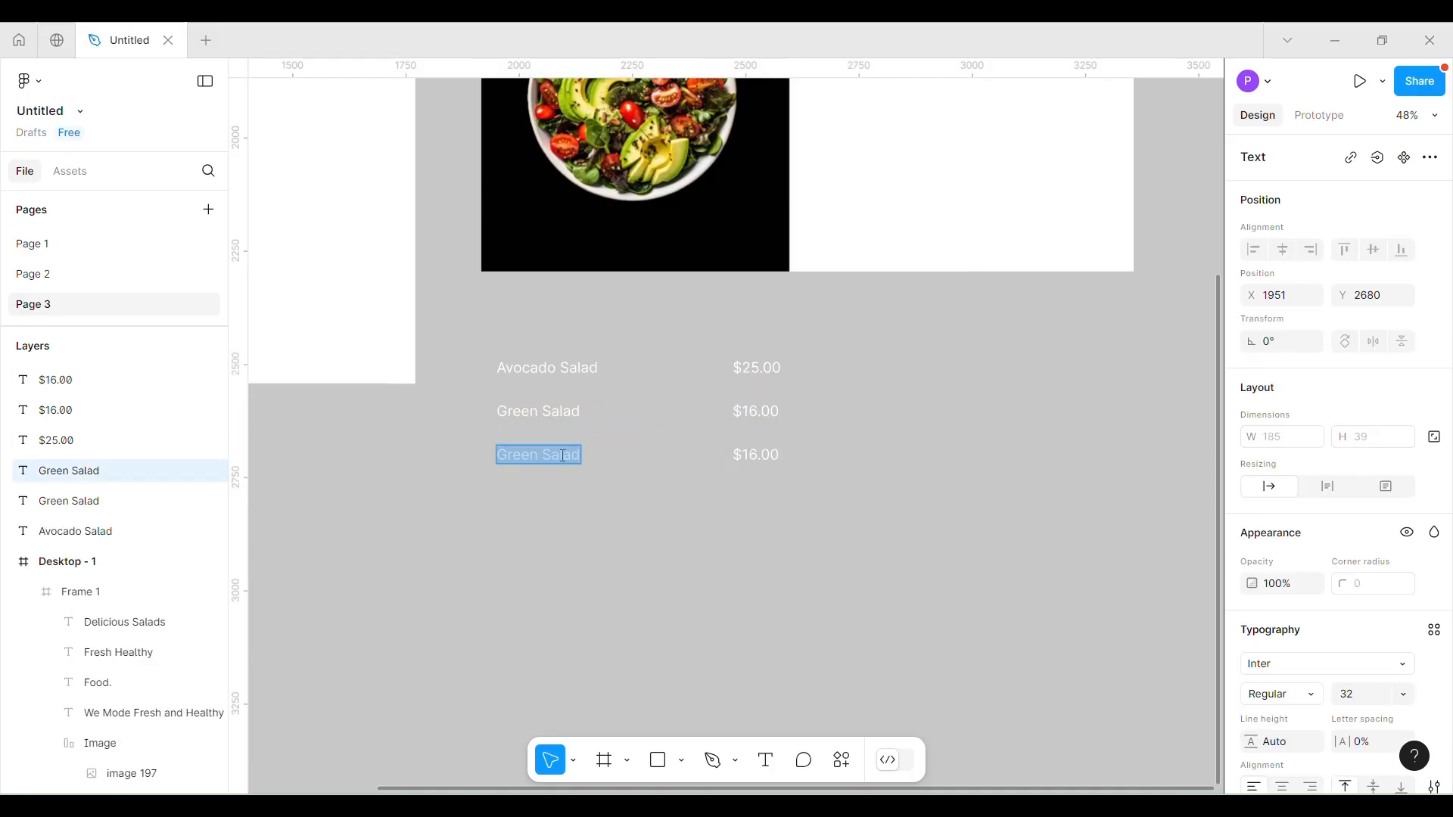
{"action": "type", "text": "Mix Sa"}
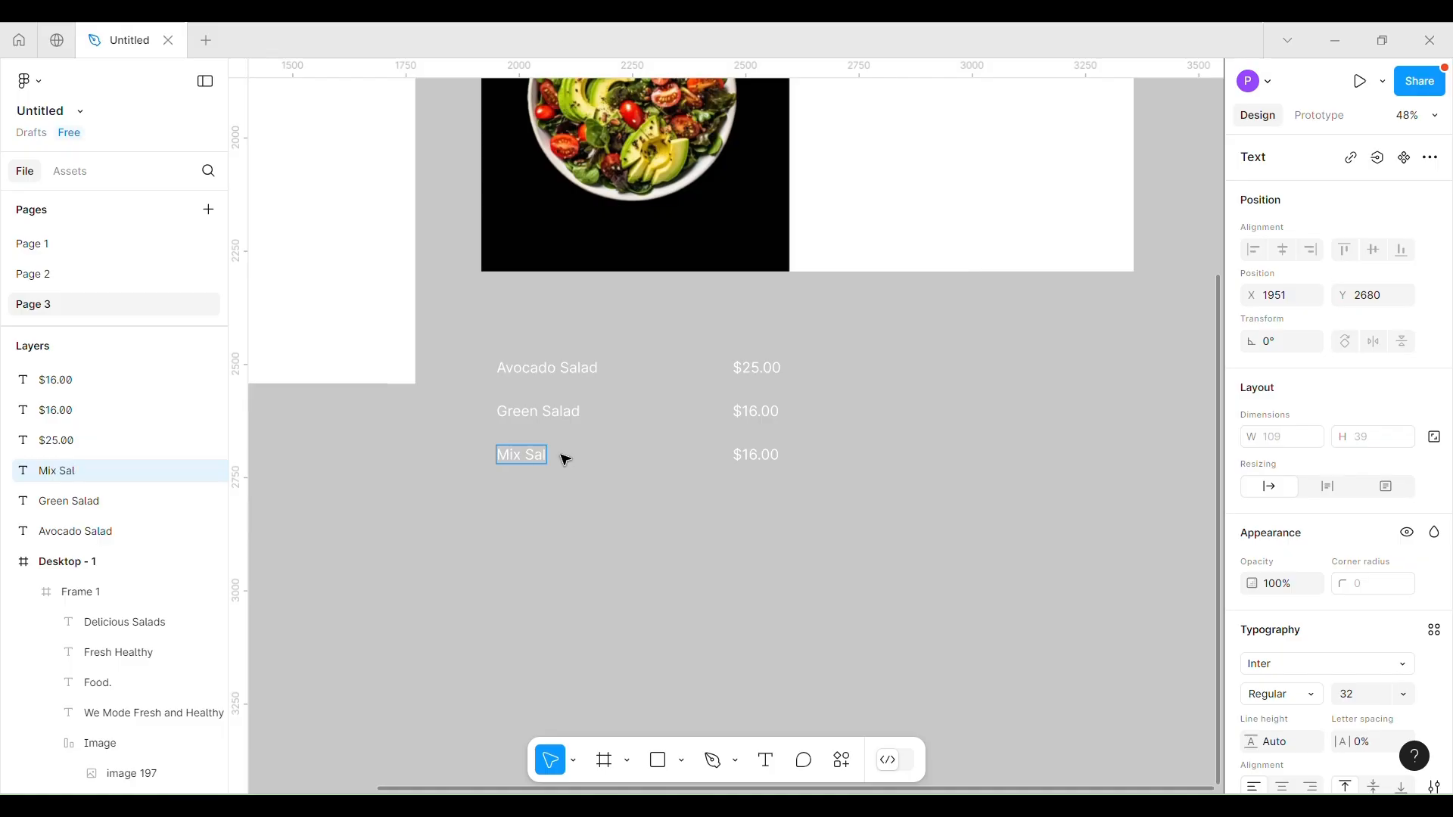
{"action": "double_click", "coordinate": [753, 457]}
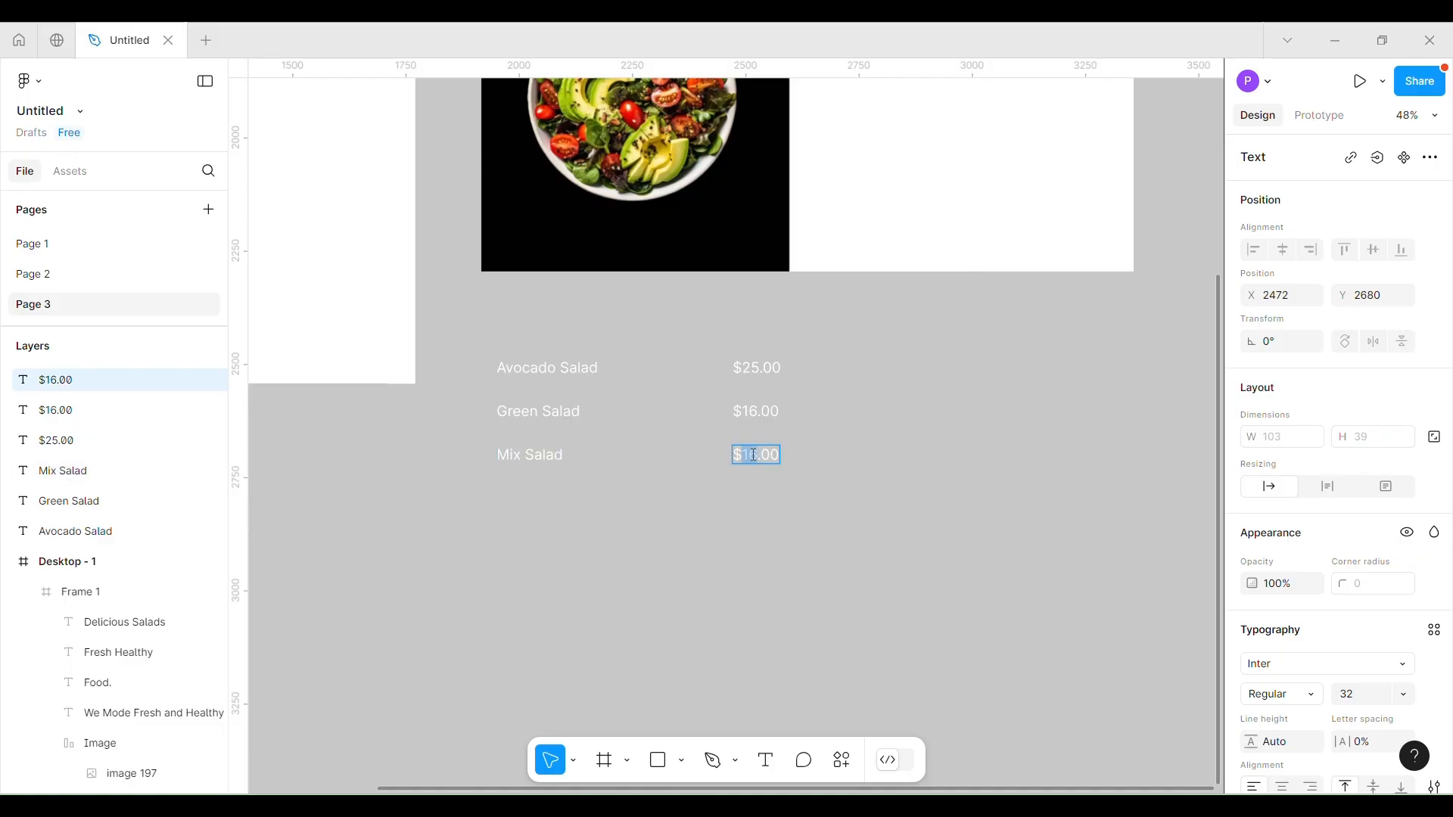
{"action": "type", "text": "$24.00"}
{"action": "key", "text": "Escape"}
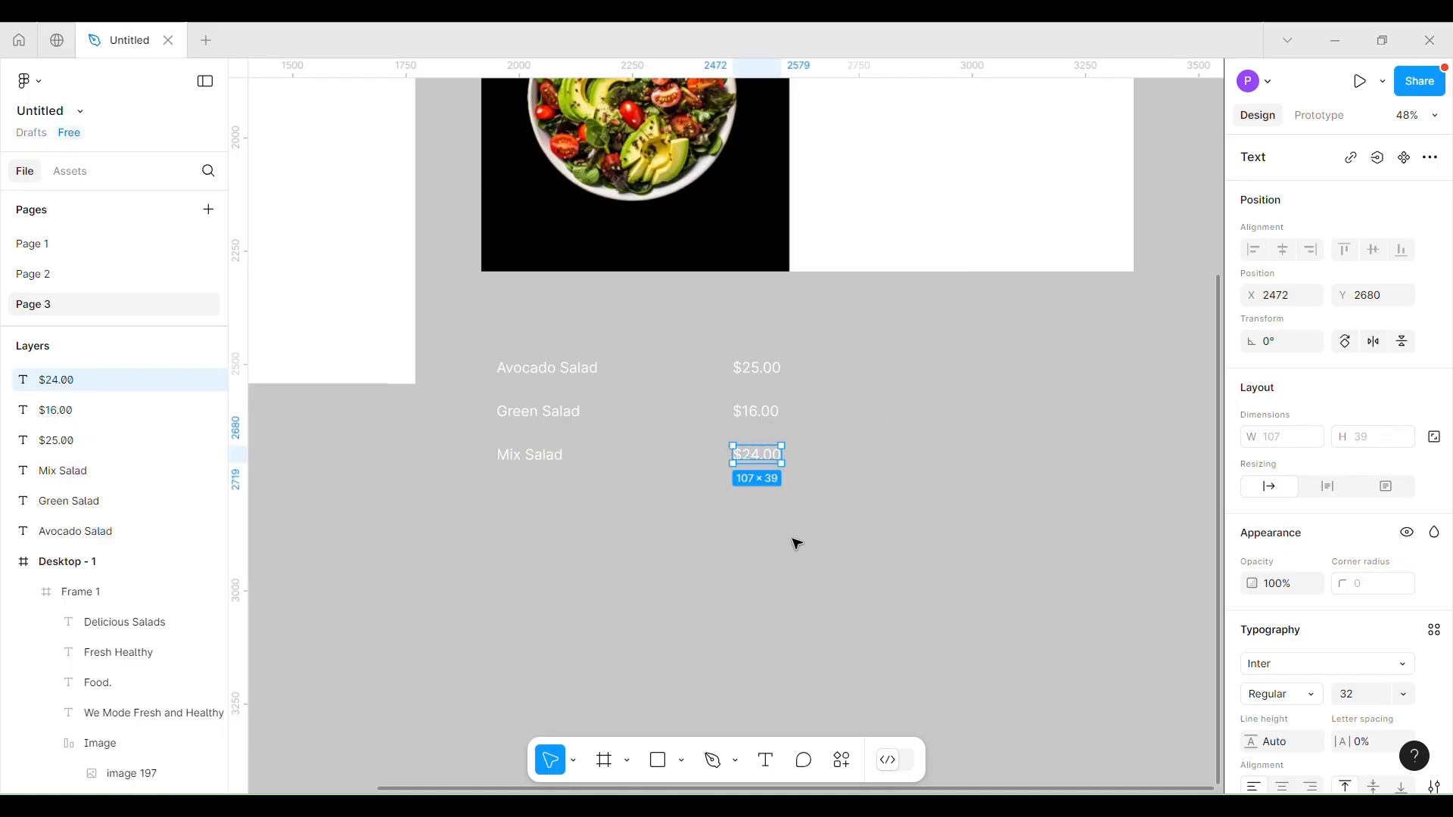
Wrap each salad name and its price in a separate frame for the Avocado, Green and Mix Salad rows.
{"action": "left_click_drag", "start_coordinate": [470, 322], "coordinate": [753, 379]}
{"action": "right_click", "coordinate": [750, 376]}
{"action": "left_click", "coordinate": [780, 368]}
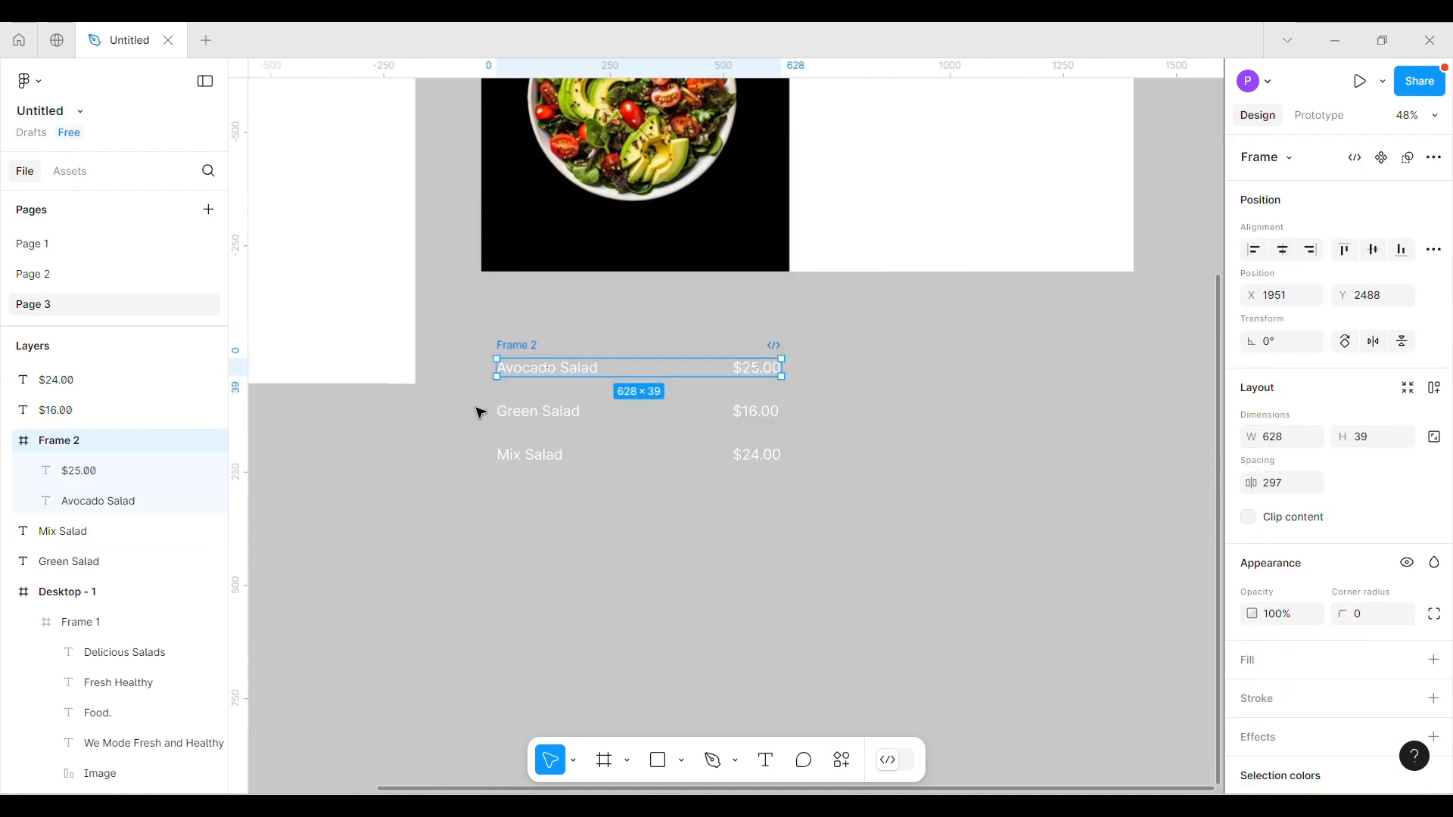
{"action": "left_click_drag", "start_coordinate": [477, 401], "coordinate": [769, 415]}
{"action": "right_click", "coordinate": [770, 415]}
{"action": "left_click", "coordinate": [791, 369]}
{"action": "left_click_drag", "start_coordinate": [444, 457], "coordinate": [830, 490]}
{"action": "right_click", "coordinate": [690, 456]}
{"action": "left_click", "coordinate": [741, 369]}
Enclose the three salad row frames in one parent frame.
{"action": "left_click_drag", "start_coordinate": [862, 566], "coordinate": [510, 352]}
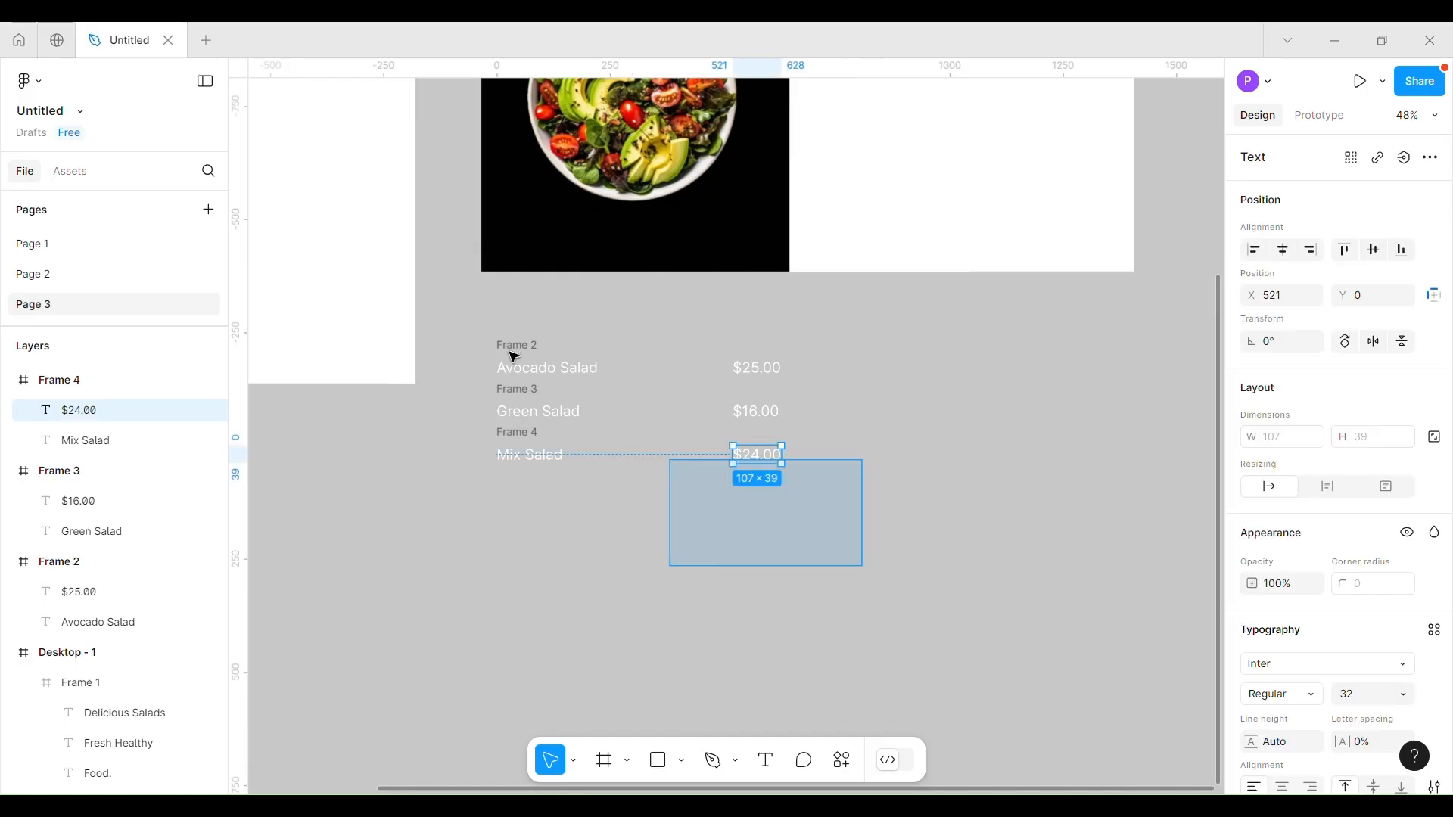
{"action": "right_click", "coordinate": [544, 383]}
{"action": "left_click", "coordinate": [589, 392]}
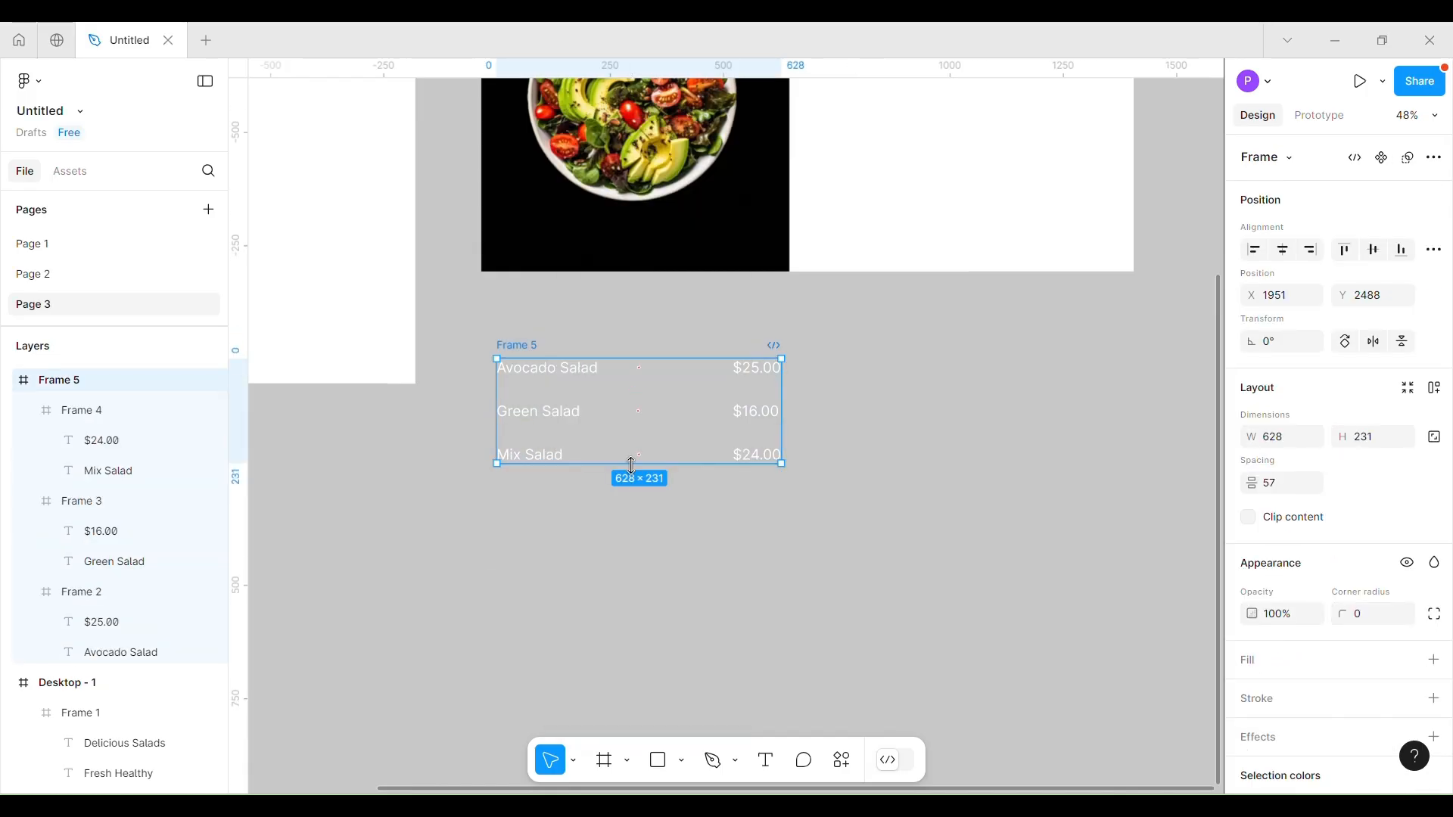
Apply vertical auto layout to the parent frame and clip it to a height of 39 so only the first row shows.
{"action": "left_click", "coordinate": [1434, 388]}
{"action": "left_click_drag", "start_coordinate": [623, 463], "coordinate": [632, 378]}
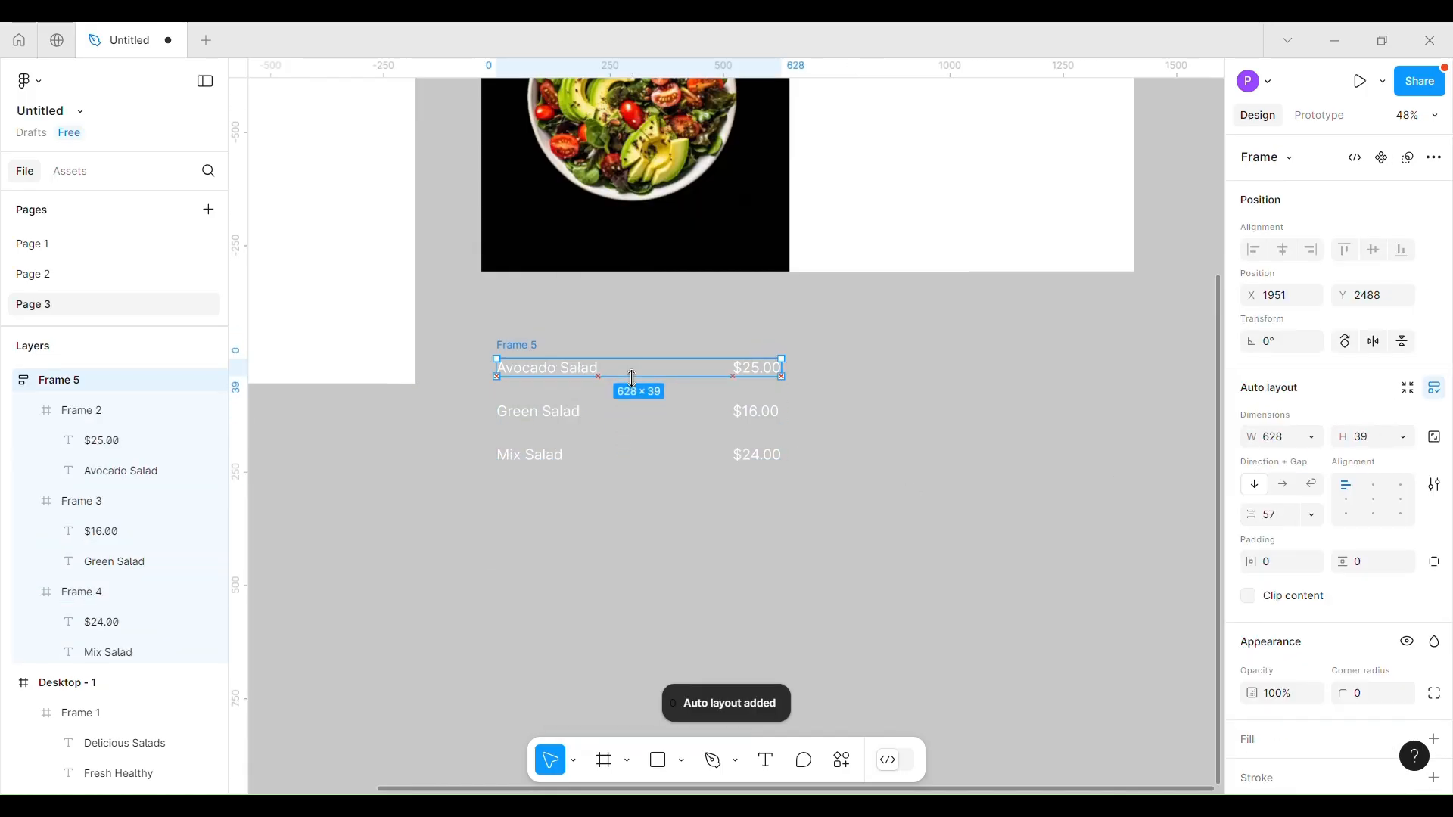
{"action": "left_click", "coordinate": [1248, 596]}
Move the clipped salad list frame into the black panel below the salad image, at X 29, Y 963.
{"action": "left_click_drag", "start_coordinate": [535, 373], "coordinate": [537, 234]}
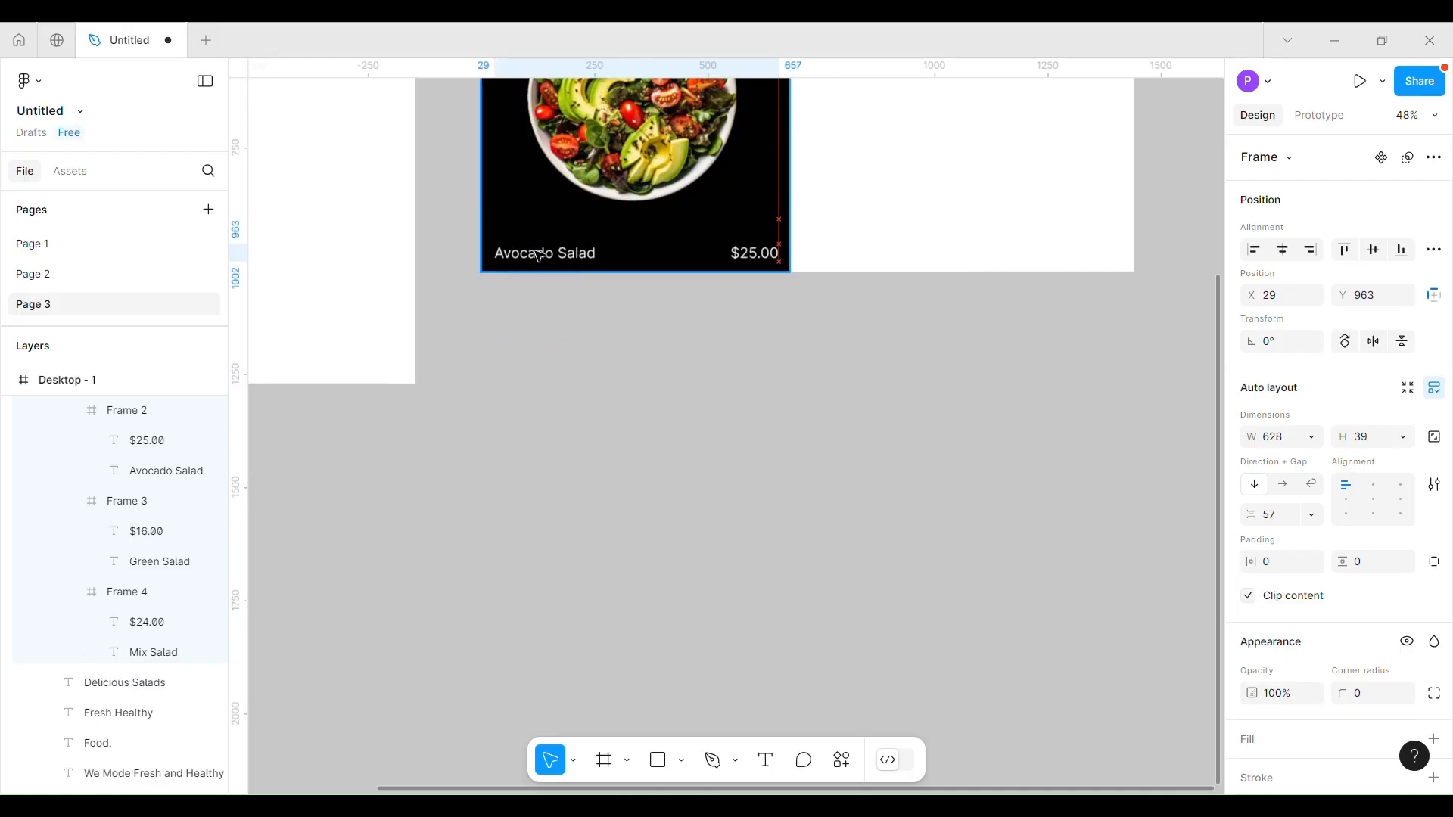
{"action": "left_click", "coordinate": [617, 438]}
{"action": "scroll", "coordinate": [1128, 432], "scroll_direction": "up", "scroll_amount": 5}
{"action": "scroll", "coordinate": [878, 405], "scroll_direction": "right", "scroll_amount": 3}
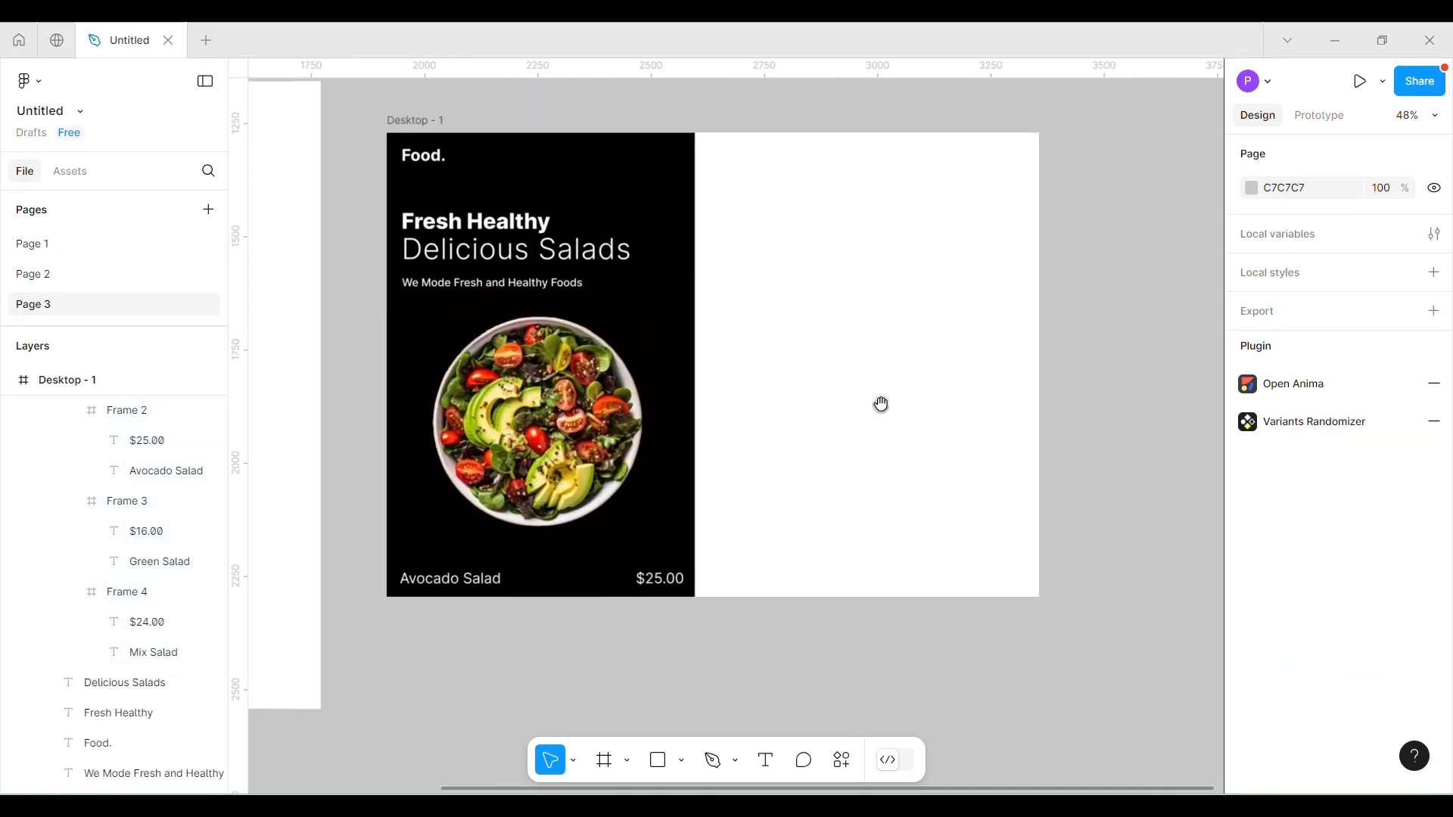
Center the Image frame horizontally in the black panel at X 45.
{"action": "left_click", "coordinate": [562, 415]}
{"action": "left_click", "coordinate": [562, 415]}
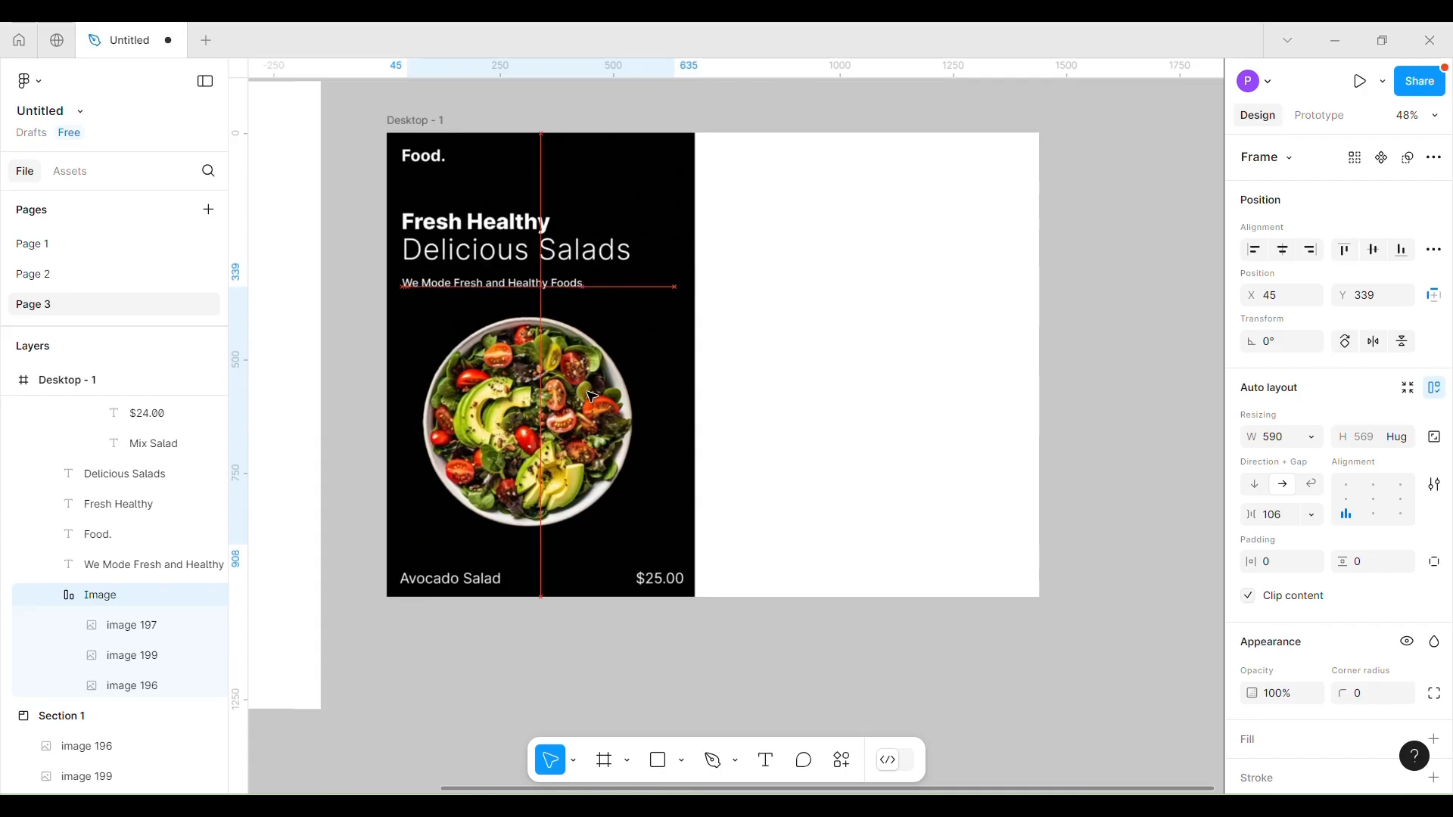
{"action": "left_click", "coordinate": [878, 422]}
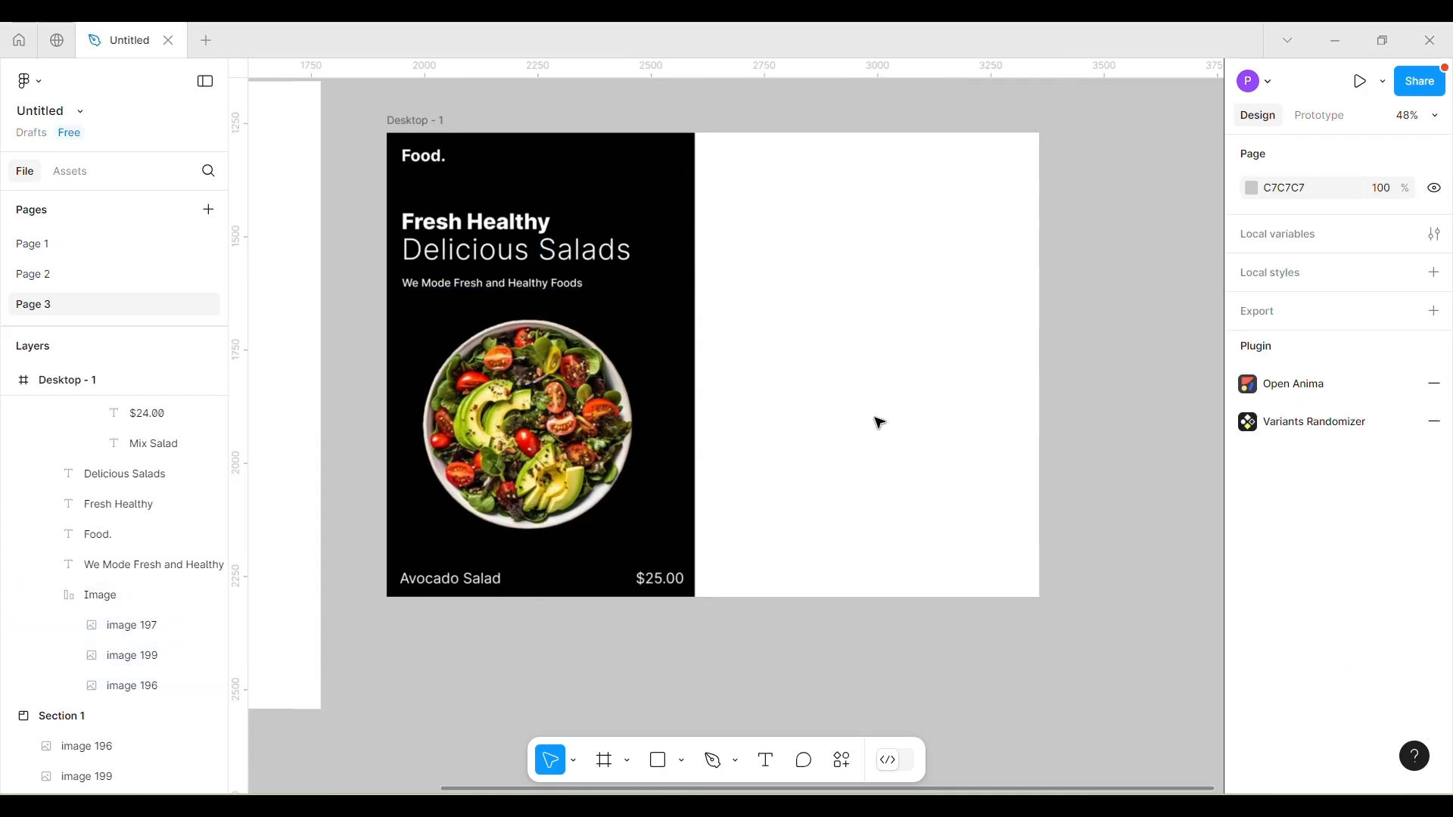
Add the text "Home" to the white area of Desktop - 1 and move it to X 764, Y 32, level with the logo.
{"action": "left_click", "coordinate": [767, 761]}
{"action": "left_click", "coordinate": [760, 428]}
{"action": "type", "text": "Home"}
{"action": "key", "text": "Escape"}
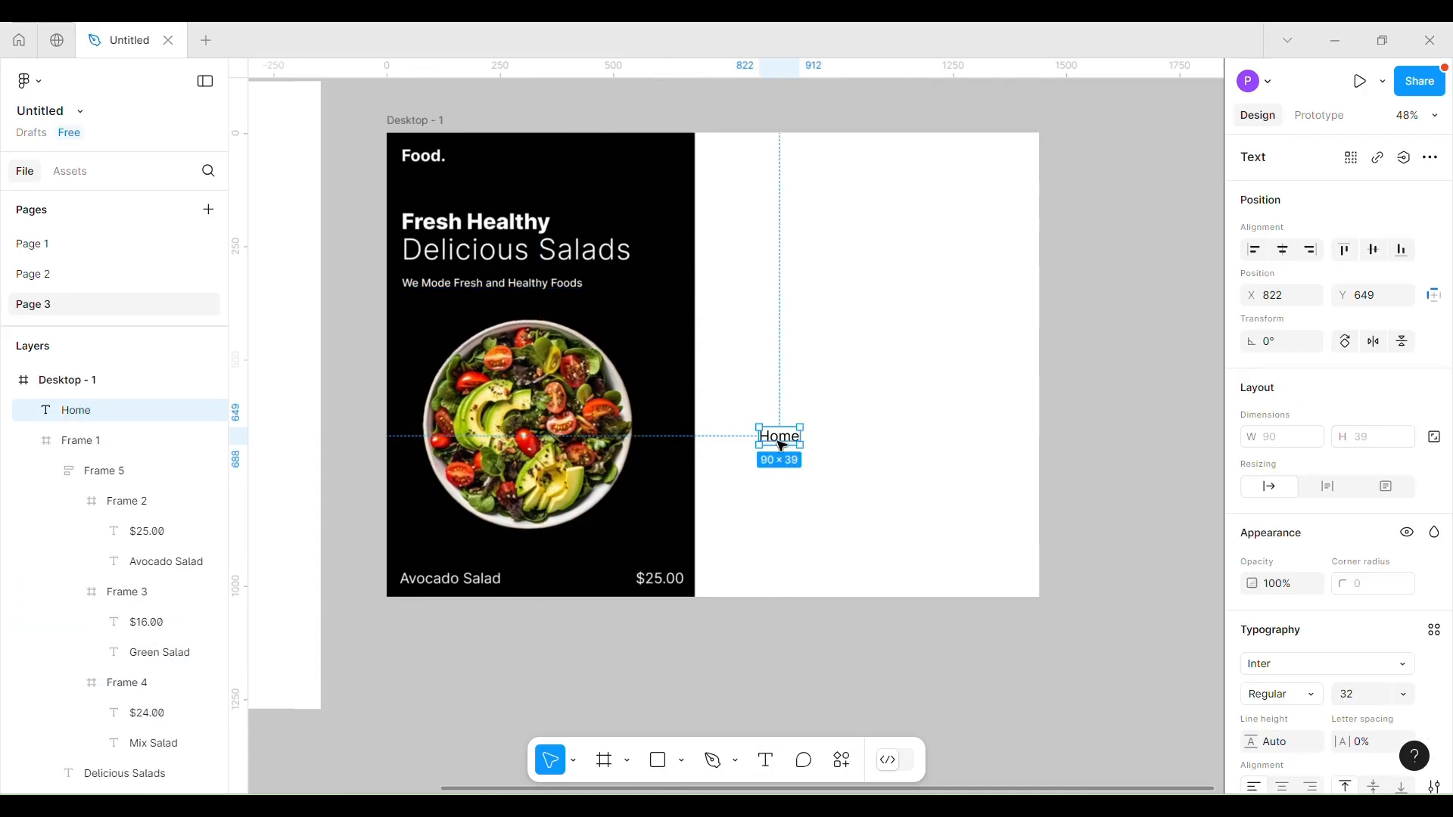
{"action": "left_click_drag", "start_coordinate": [778, 436], "coordinate": [753, 156]}
Replace the "Home" text with "About Us" and choose a new font size for it.
{"action": "double_click", "coordinate": [753, 156]}
{"action": "type", "text": "A"}
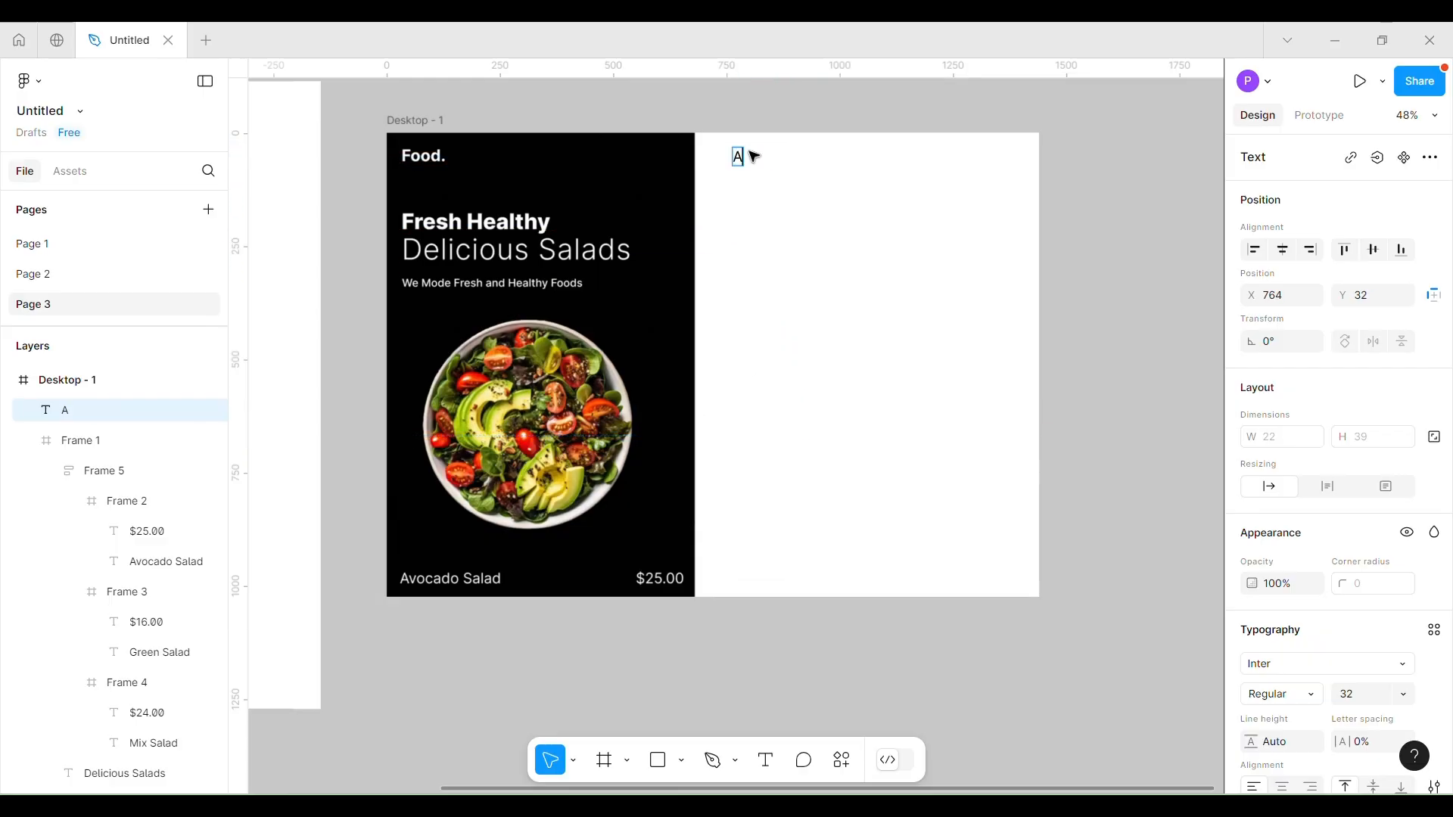
{"action": "type", "text": "bout Us"}
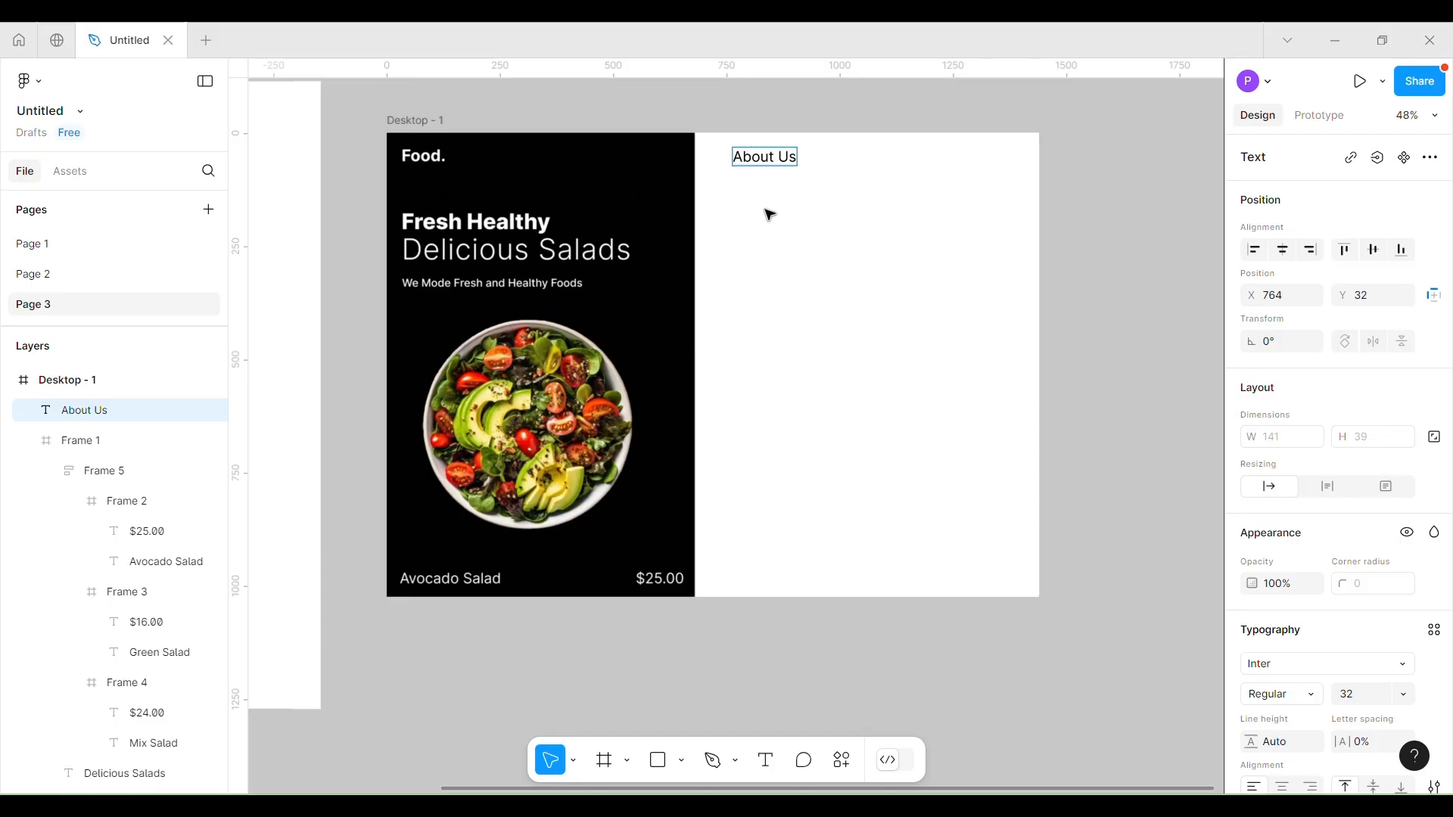
{"action": "key", "text": "Escape"}
{"action": "left_click", "coordinate": [1404, 695]}
{"action": "left_click", "coordinate": [1393, 596]}
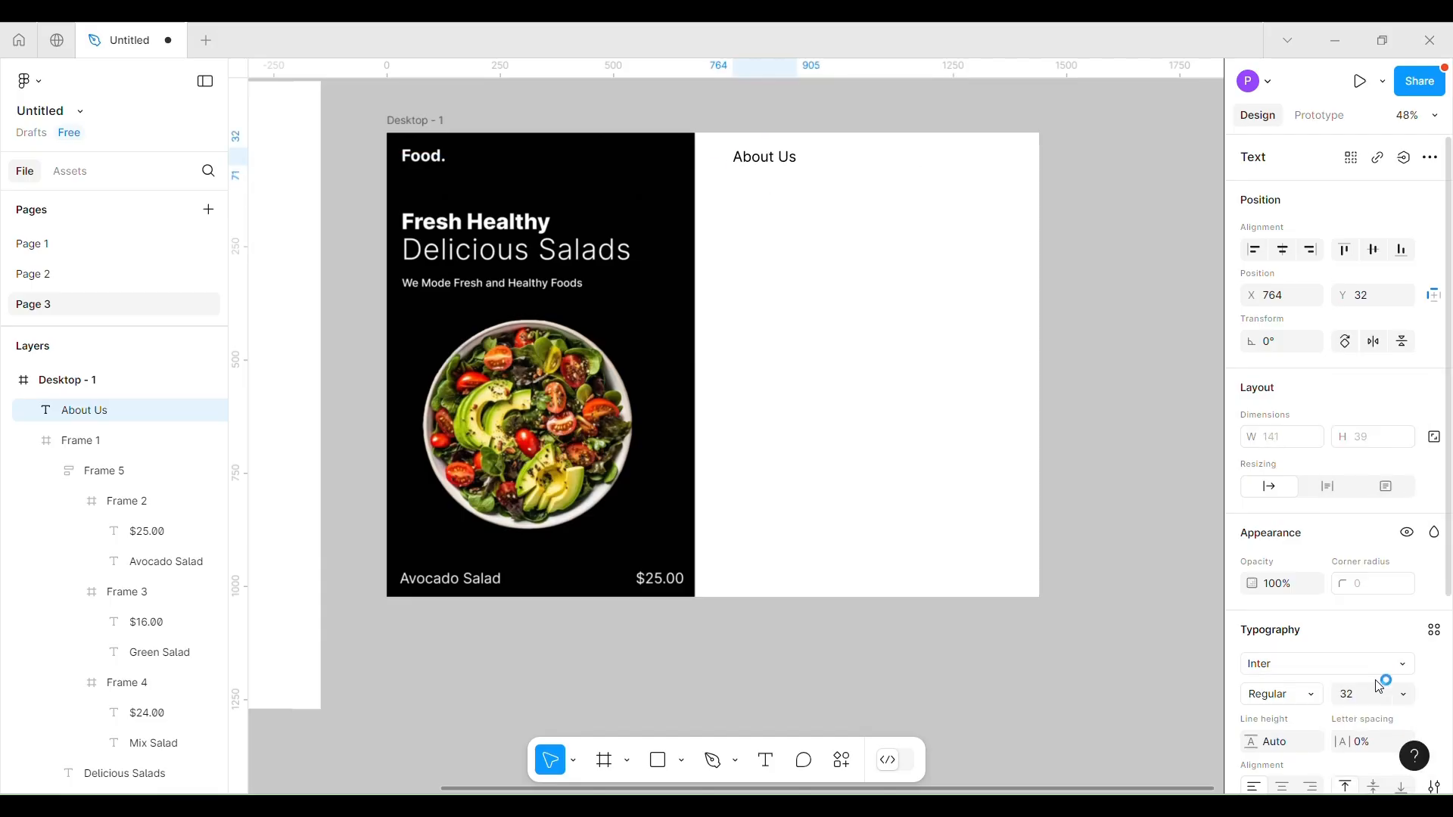
Set the font size of the "About Us" text to 30.
{"action": "left_click", "coordinate": [1377, 694]}
{"action": "type", "text": "30"}
{"action": "key", "text": "Return"}
Duplicate "About Us" along the same row into two more navigation texts reading "Our Blog" and "Our Shop".
{"action": "left_click_drag", "start_coordinate": [790, 163], "coordinate": [849, 162], "text": "alt"}
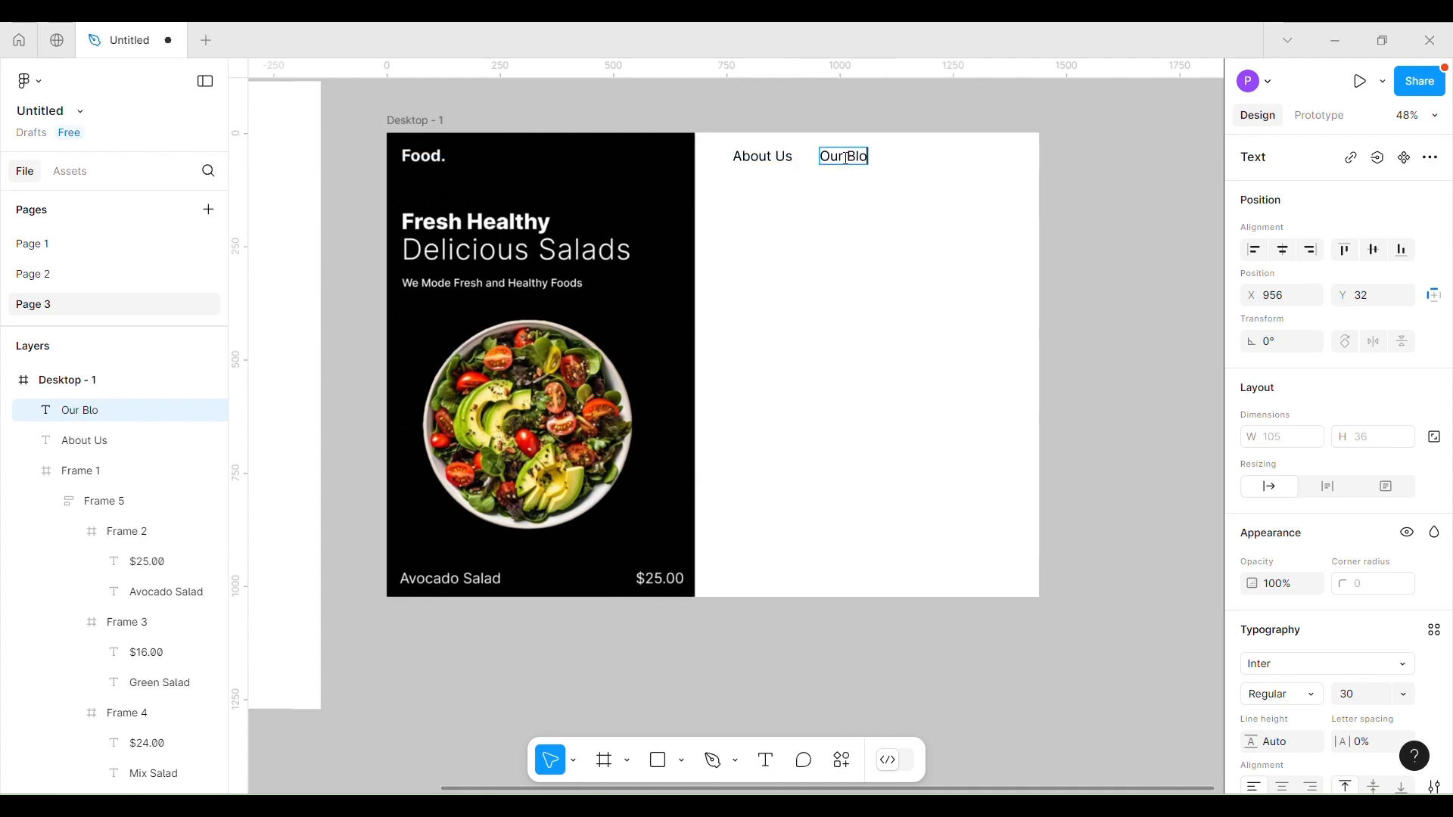
{"action": "key", "text": "Escape"}
{"action": "left_click_drag", "start_coordinate": [859, 159], "coordinate": [931, 156], "text": "alt"}
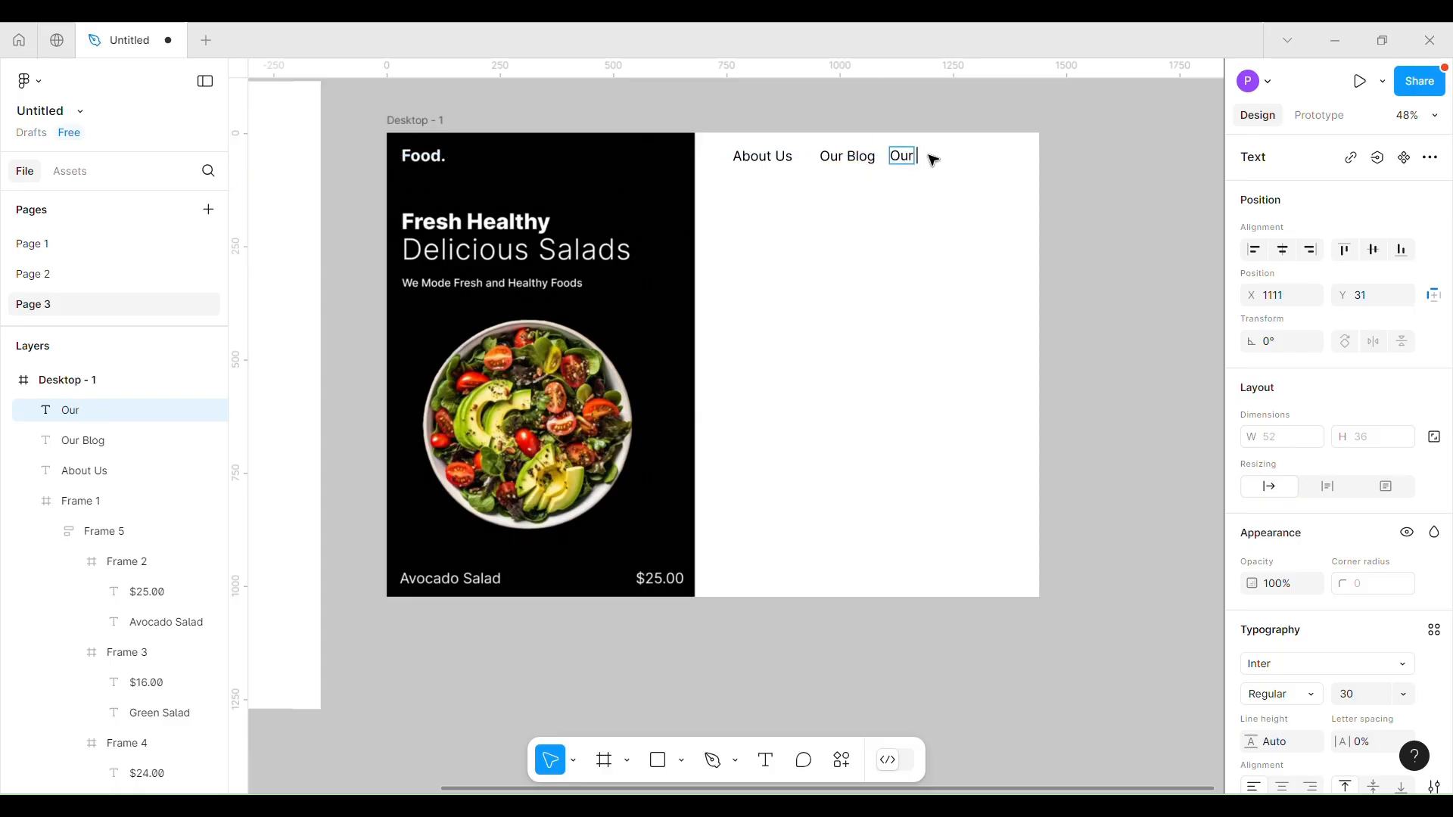
{"action": "key", "text": "Escape"}
Set the spacing between the three navigation texts to 40 and shift the group closer to the black panel.
{"action": "left_click_drag", "start_coordinate": [948, 219], "coordinate": [759, 140]}
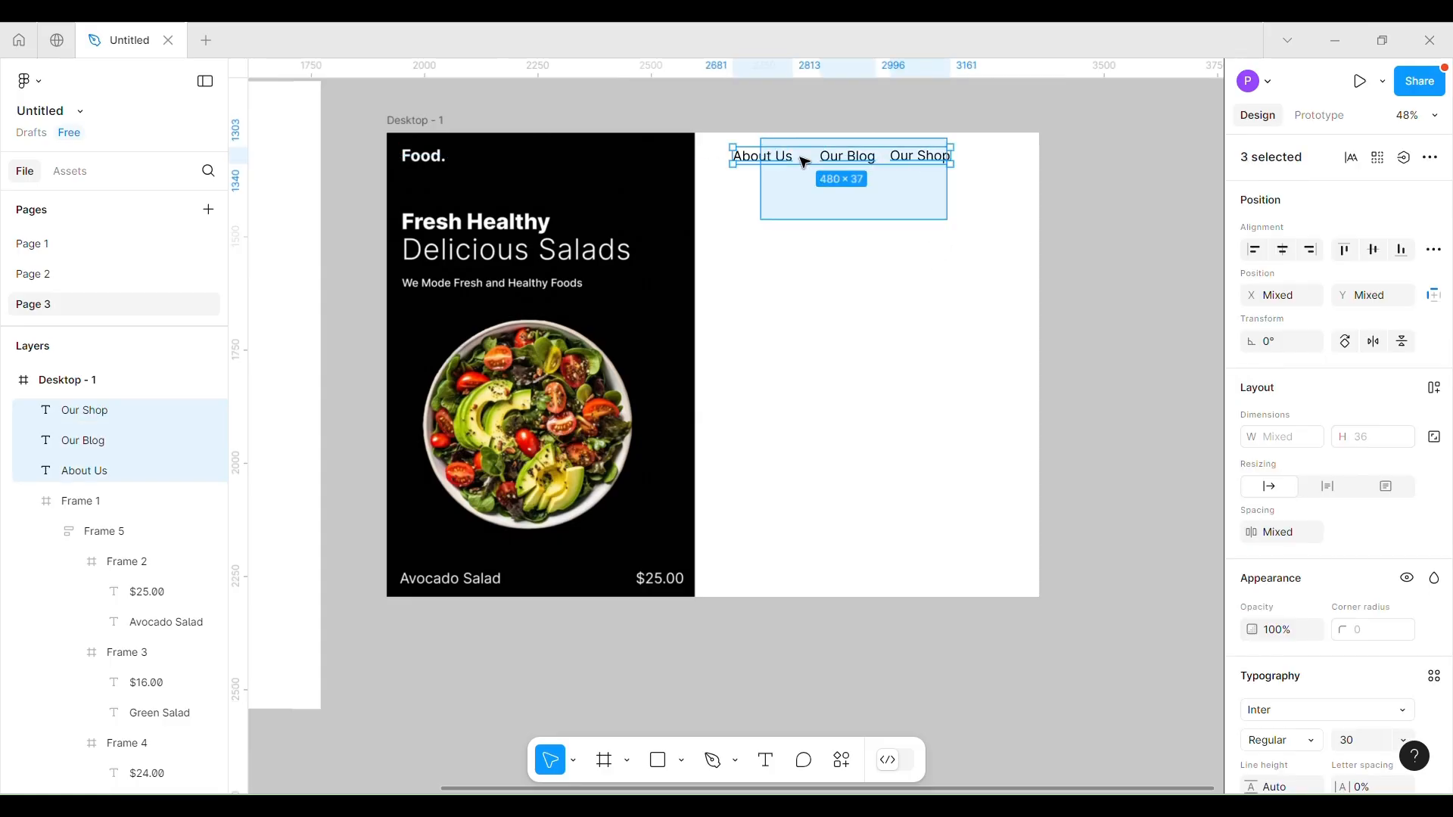
{"action": "key", "text": "Return"}
{"action": "left_click_drag", "start_coordinate": [1252, 535], "coordinate": [1327, 527]}
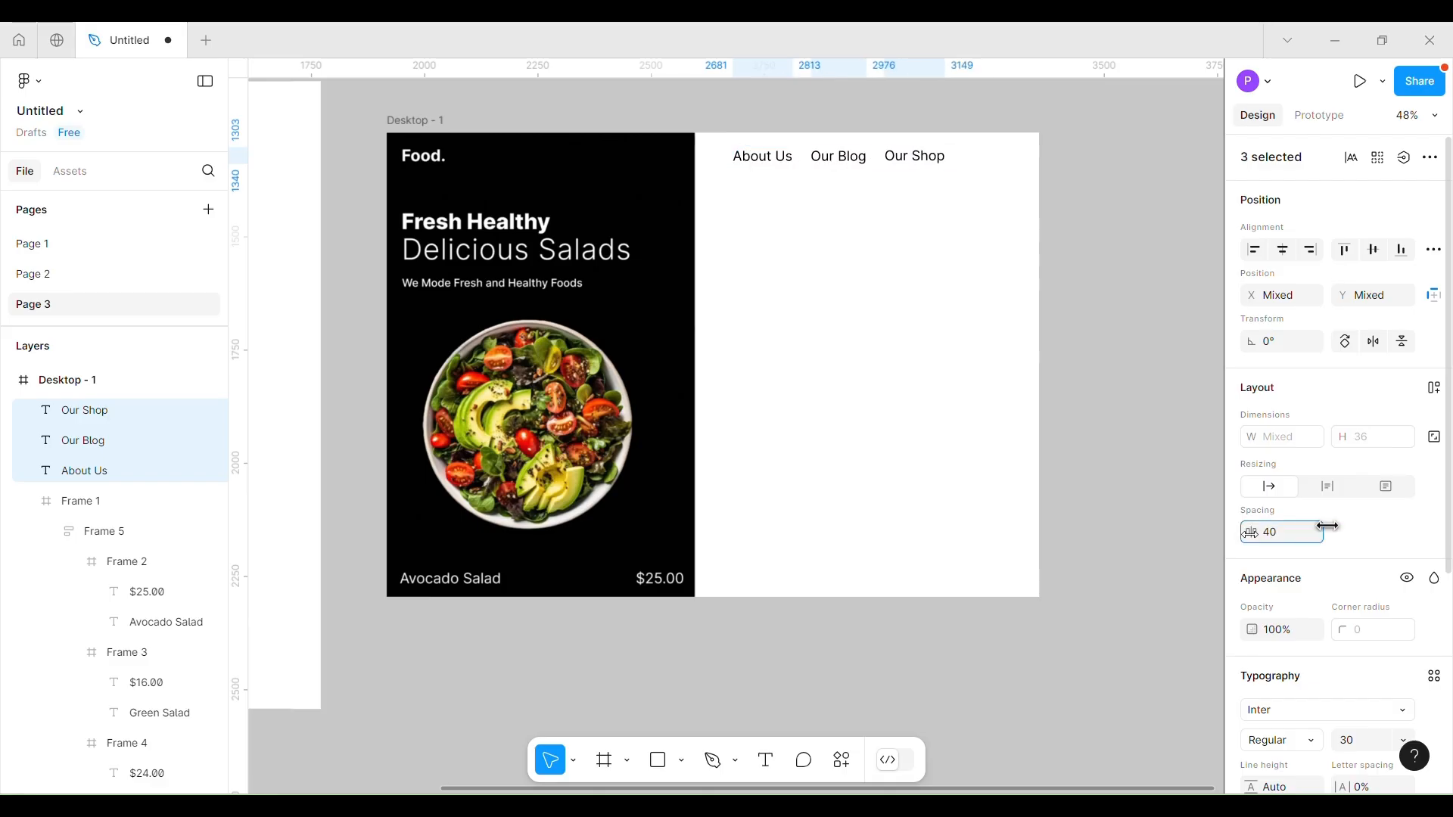
{"action": "left_click_drag", "start_coordinate": [850, 155], "coordinate": [834, 162]}
Set the font size of all three navigation texts to 25.
{"action": "scroll", "coordinate": [1372, 558], "scroll_direction": "down", "scroll_amount": 3}
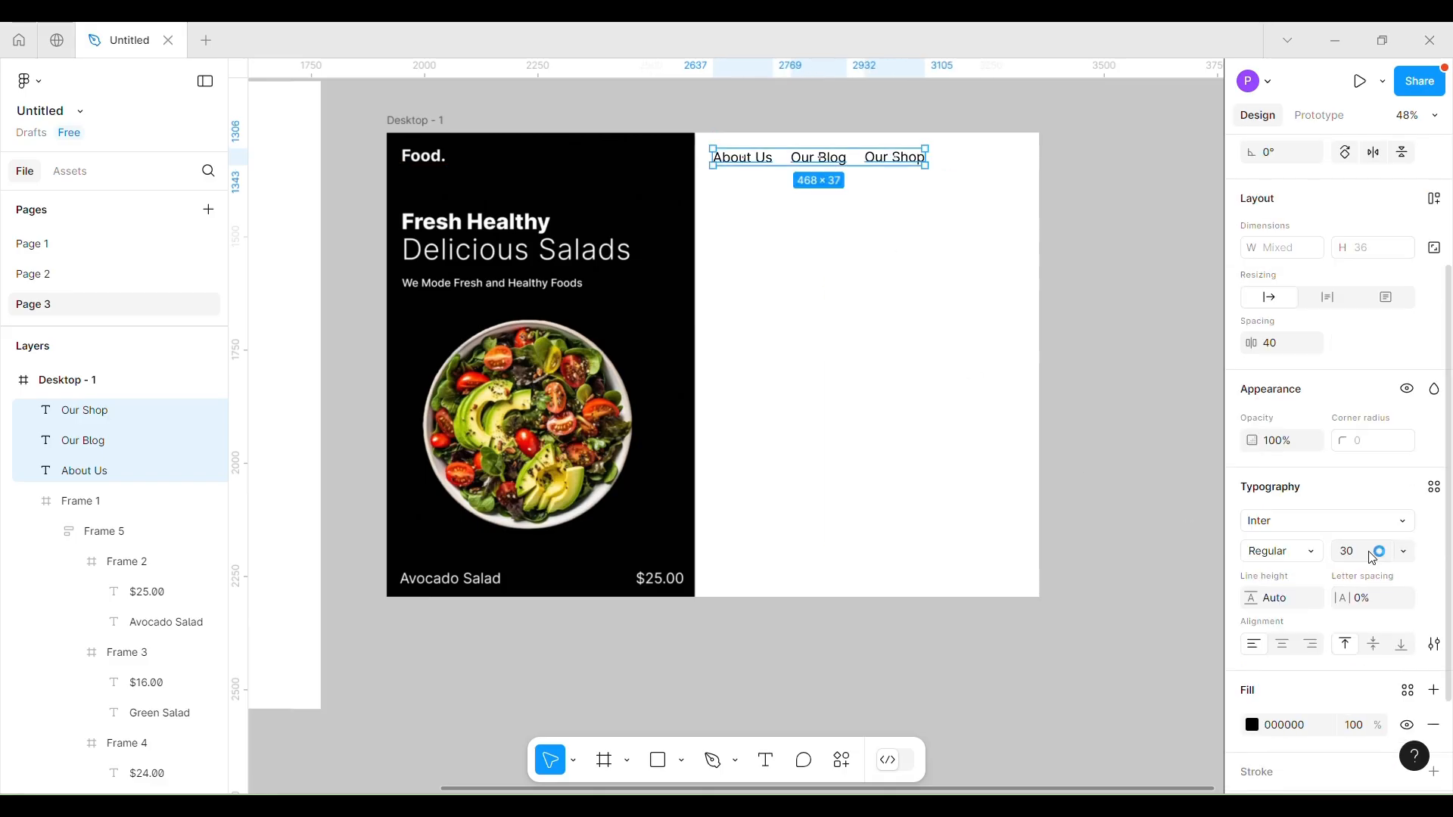
{"action": "key", "text": "Return"}
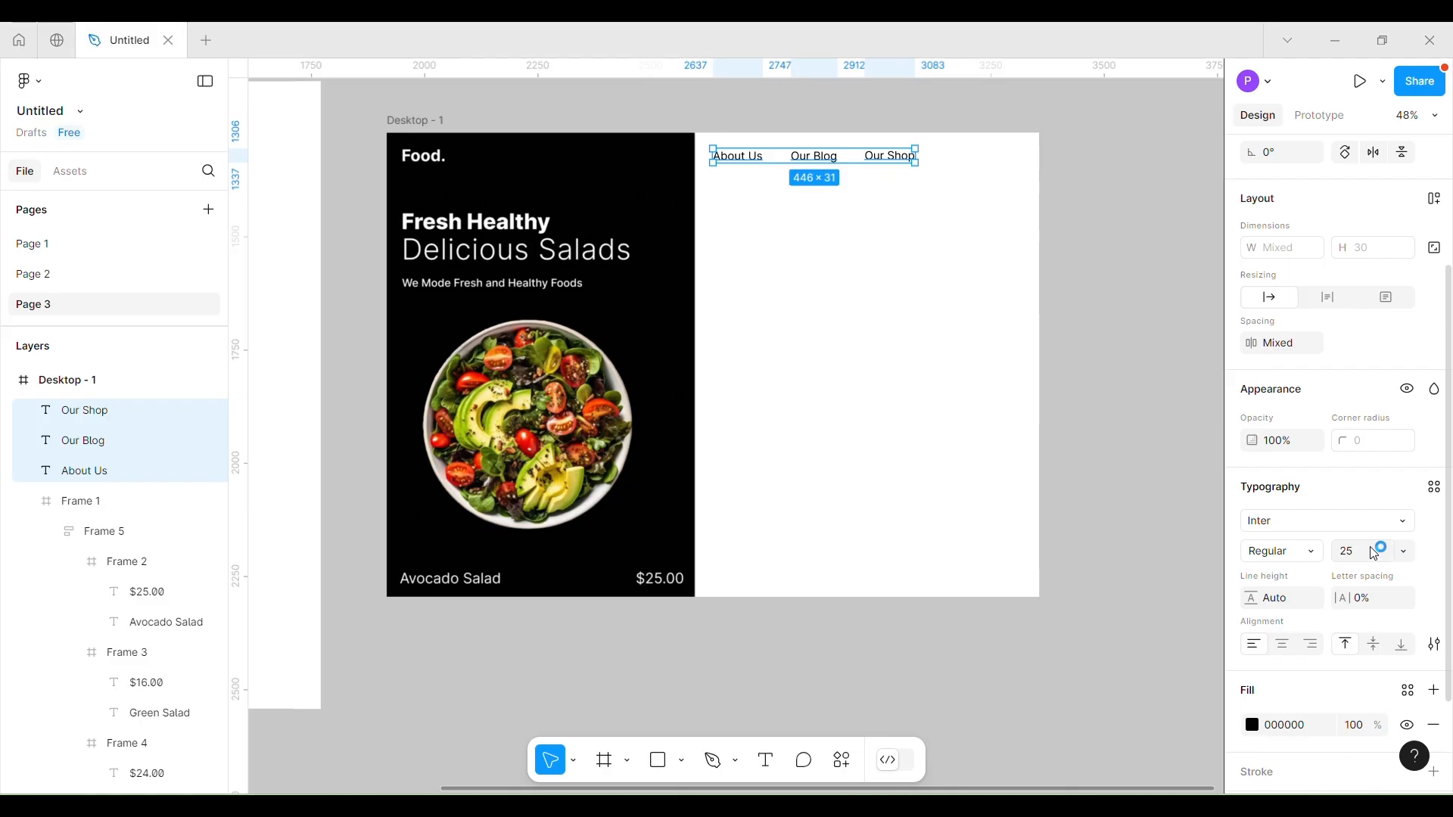
{"action": "left_click", "coordinate": [840, 243]}
Draw a button frame about 215 × 58 beside "Our Shop", fill it with 000000, fully round its ends and narrow it.
{"action": "left_click", "coordinate": [605, 760]}
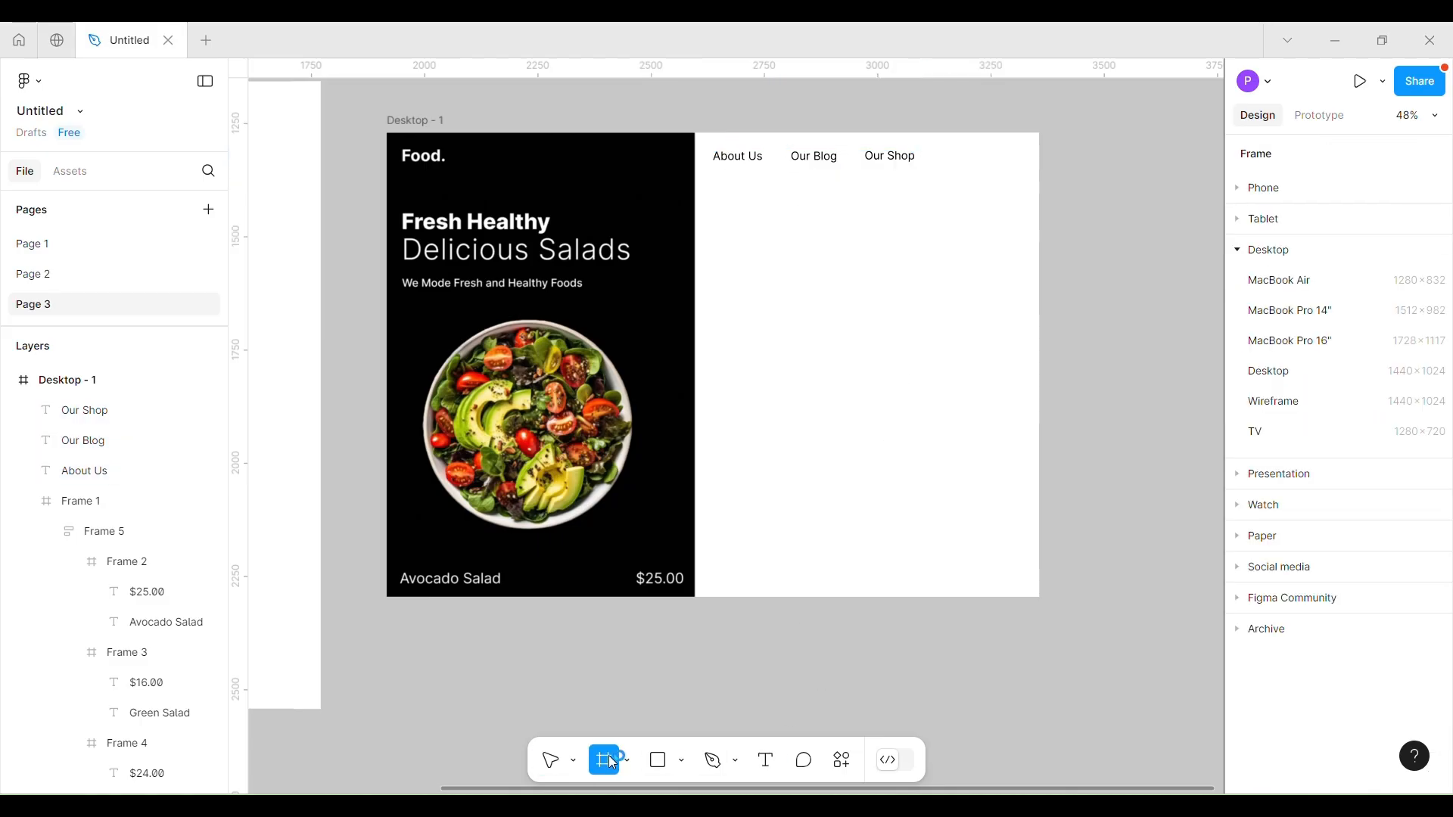
{"action": "mouse_move", "coordinate": [942, 143]}
{"action": "left_mouse_down"}
{"action": "mouse_move", "coordinate": [999, 185]}
{"action": "mouse_move", "coordinate": [1040, 171]}
{"action": "left_mouse_up"}
{"action": "left_click", "coordinate": [1433, 573]}
{"action": "left_click", "coordinate": [1252, 608]}
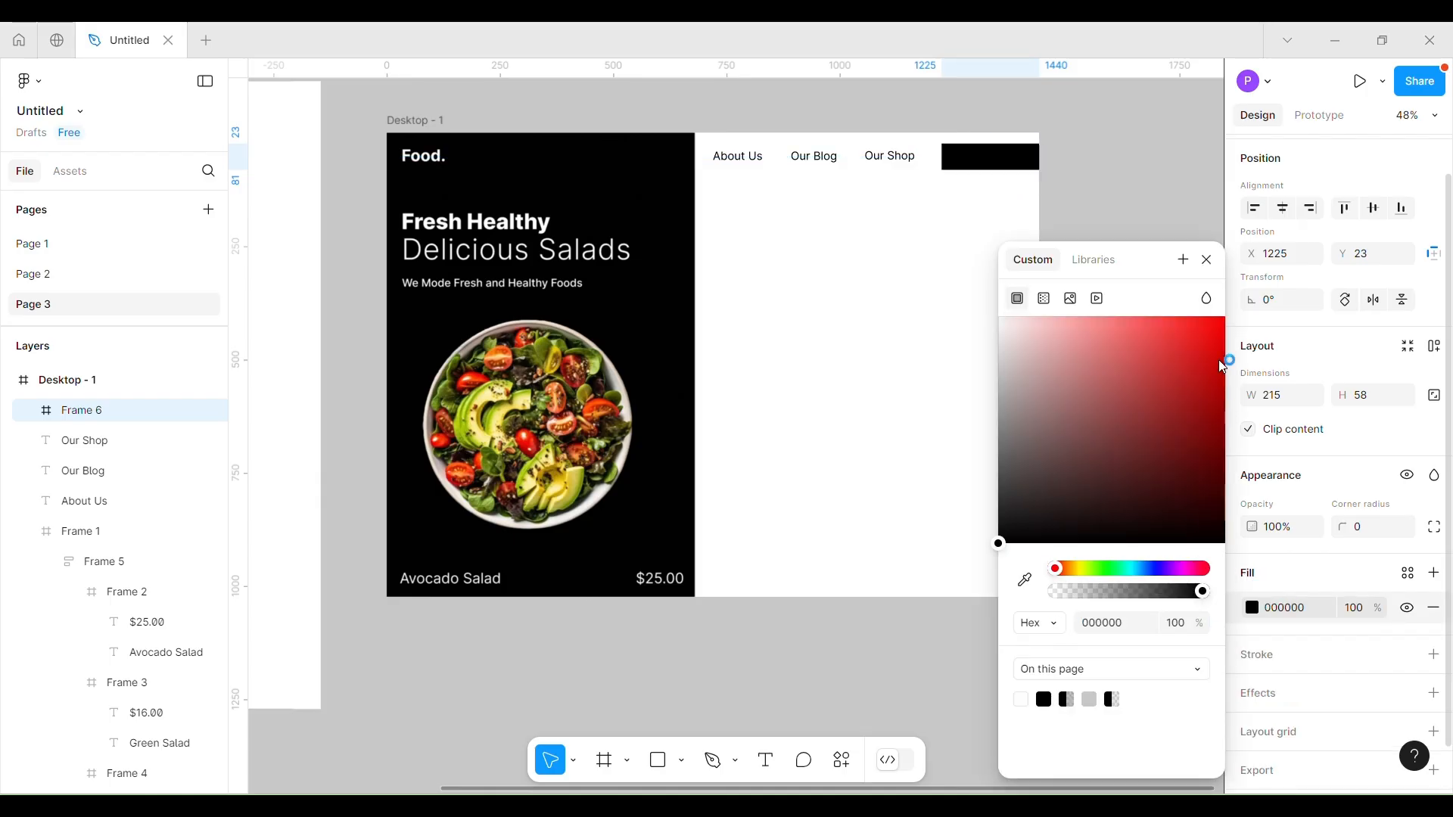
{"action": "left_click", "coordinate": [1209, 260]}
{"action": "left_click_drag", "start_coordinate": [1342, 527], "coordinate": [1400, 527]}
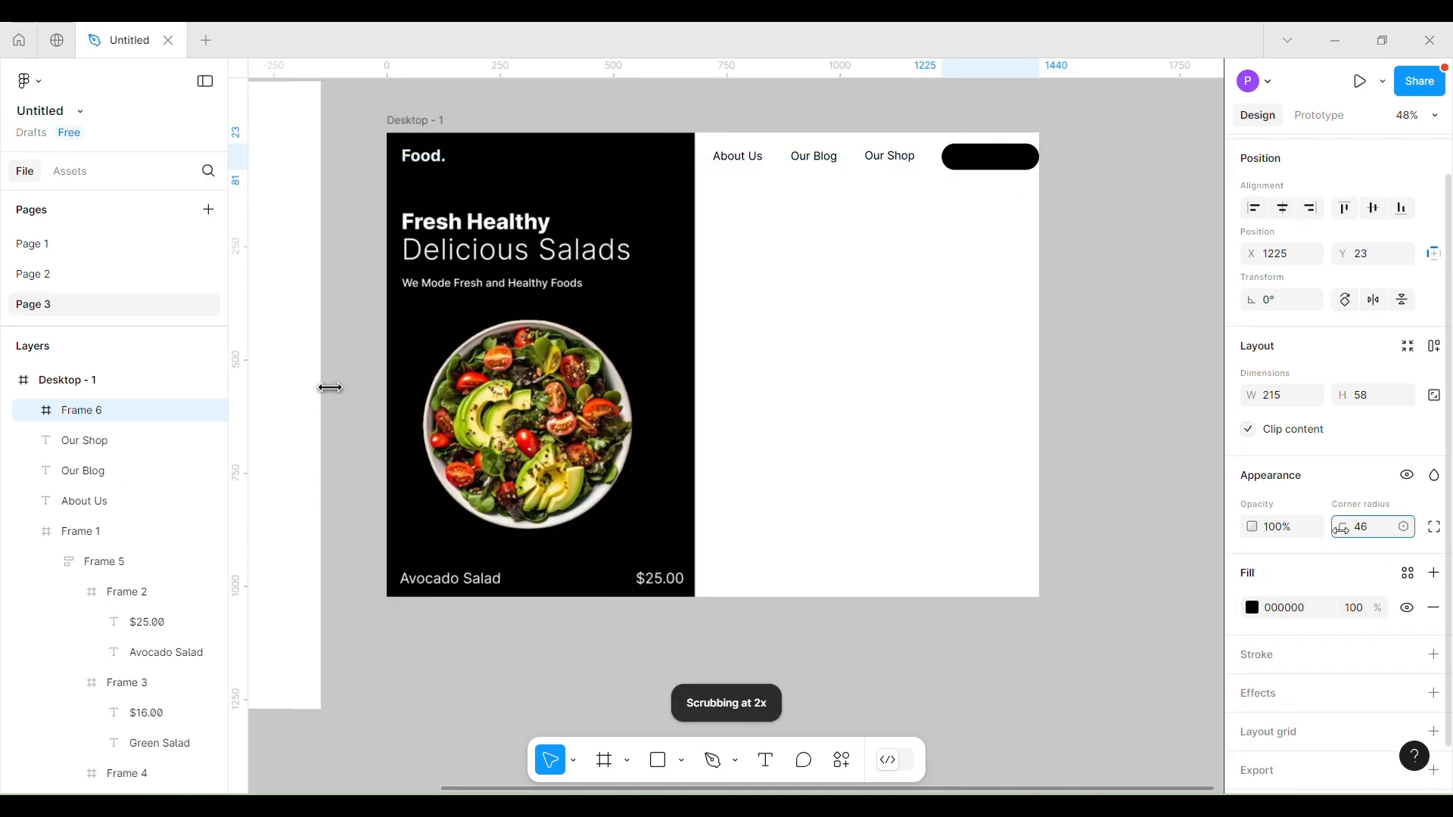
{"action": "left_click", "coordinate": [976, 289]}
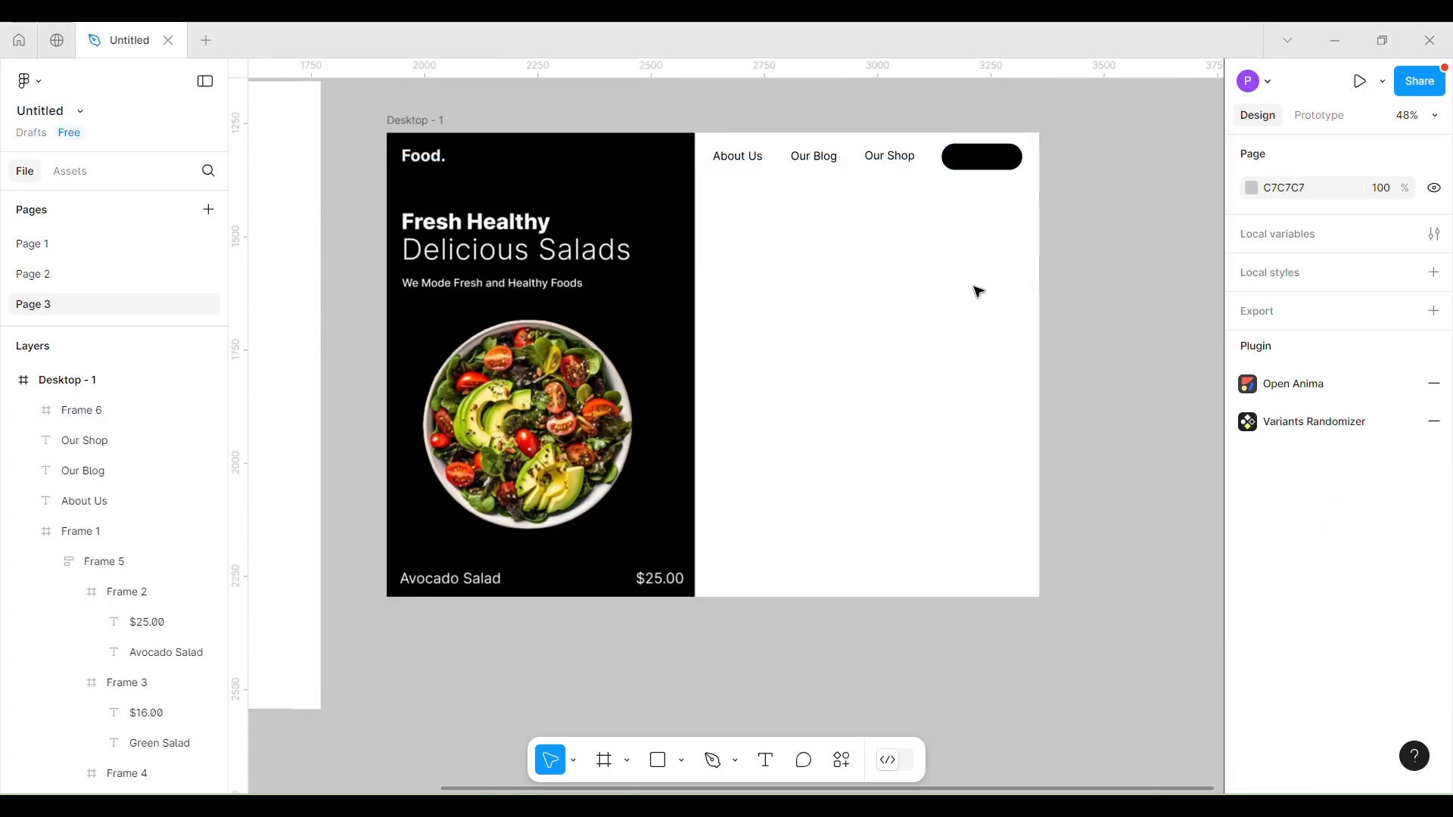
Copy the "Our Shop" text into the black button frame and fill the copy with FFFFFF.
{"action": "left_click", "coordinate": [892, 156]}
{"action": "left_click_drag", "start_coordinate": [893, 156], "coordinate": [985, 160], "text": "alt"}
{"action": "scroll", "coordinate": [1345, 559], "scroll_direction": "down", "scroll_amount": 4}
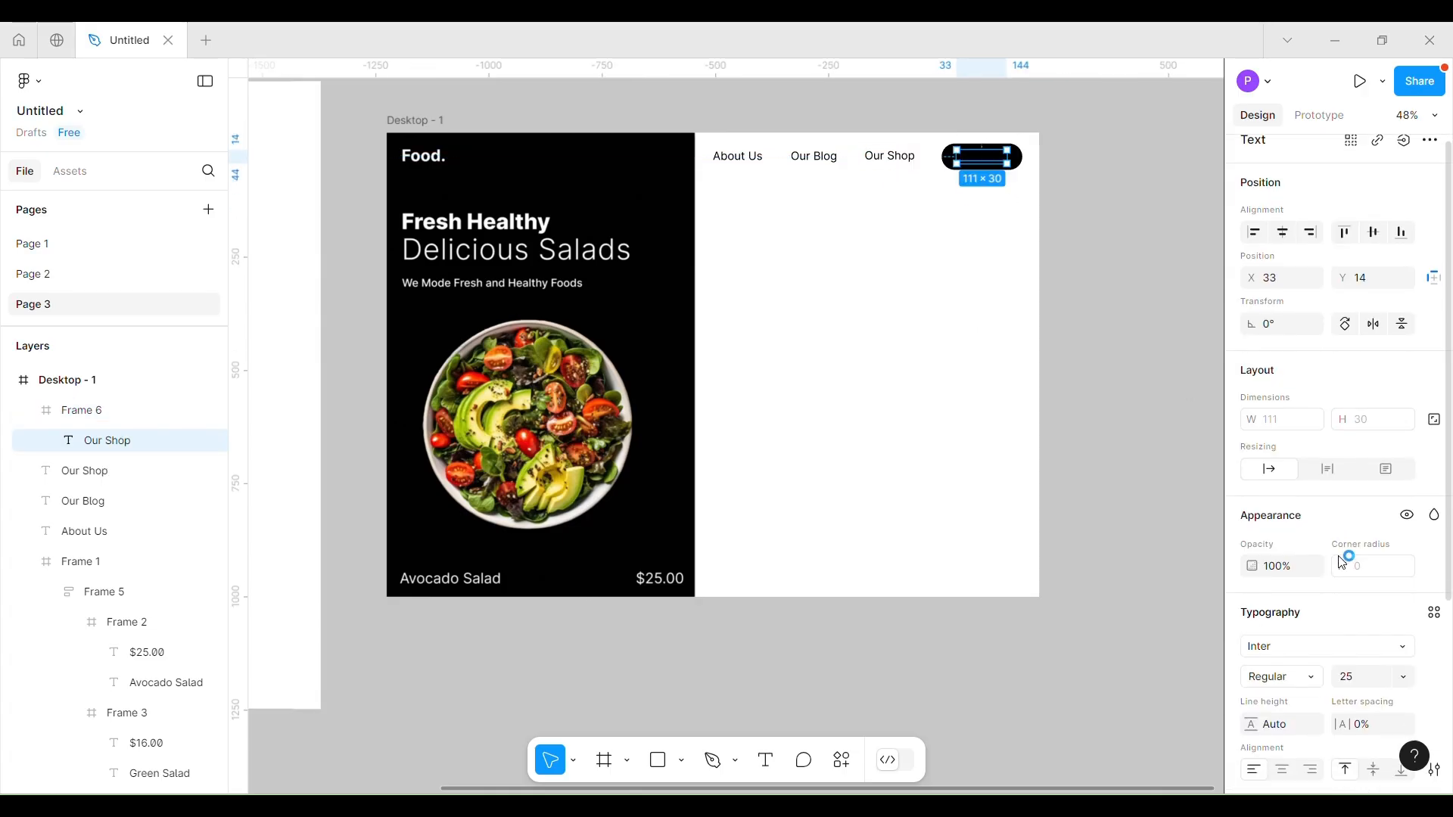
{"action": "left_click", "coordinate": [1253, 603]}
{"action": "left_click_drag", "start_coordinate": [1052, 371], "coordinate": [981, 280]}
{"action": "left_click", "coordinate": [981, 280]}
Replace the button's text with "Order Now" and set its weight to Medium.
{"action": "double_click", "coordinate": [992, 157]}
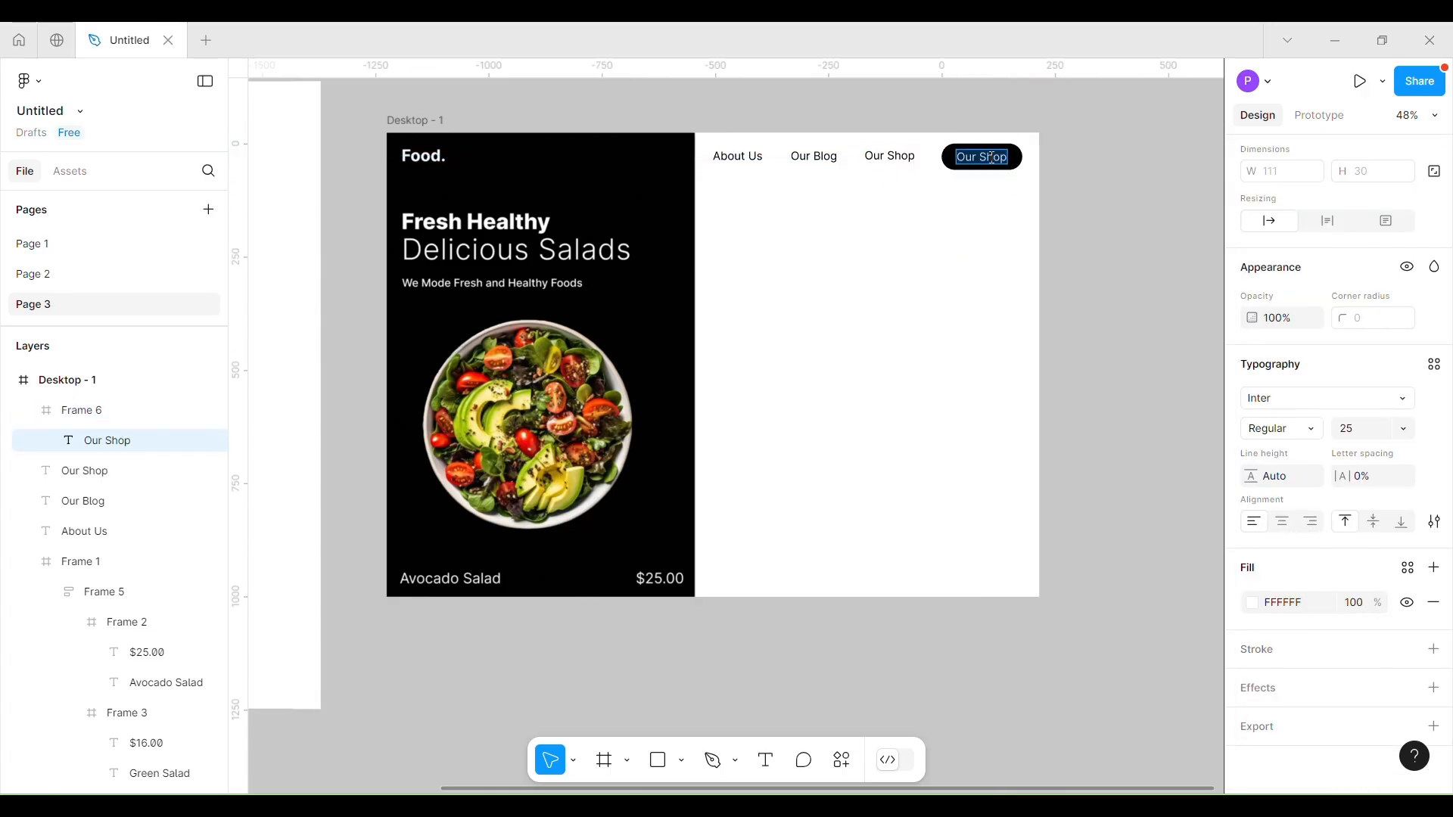
{"action": "type", "text": "Order No"}
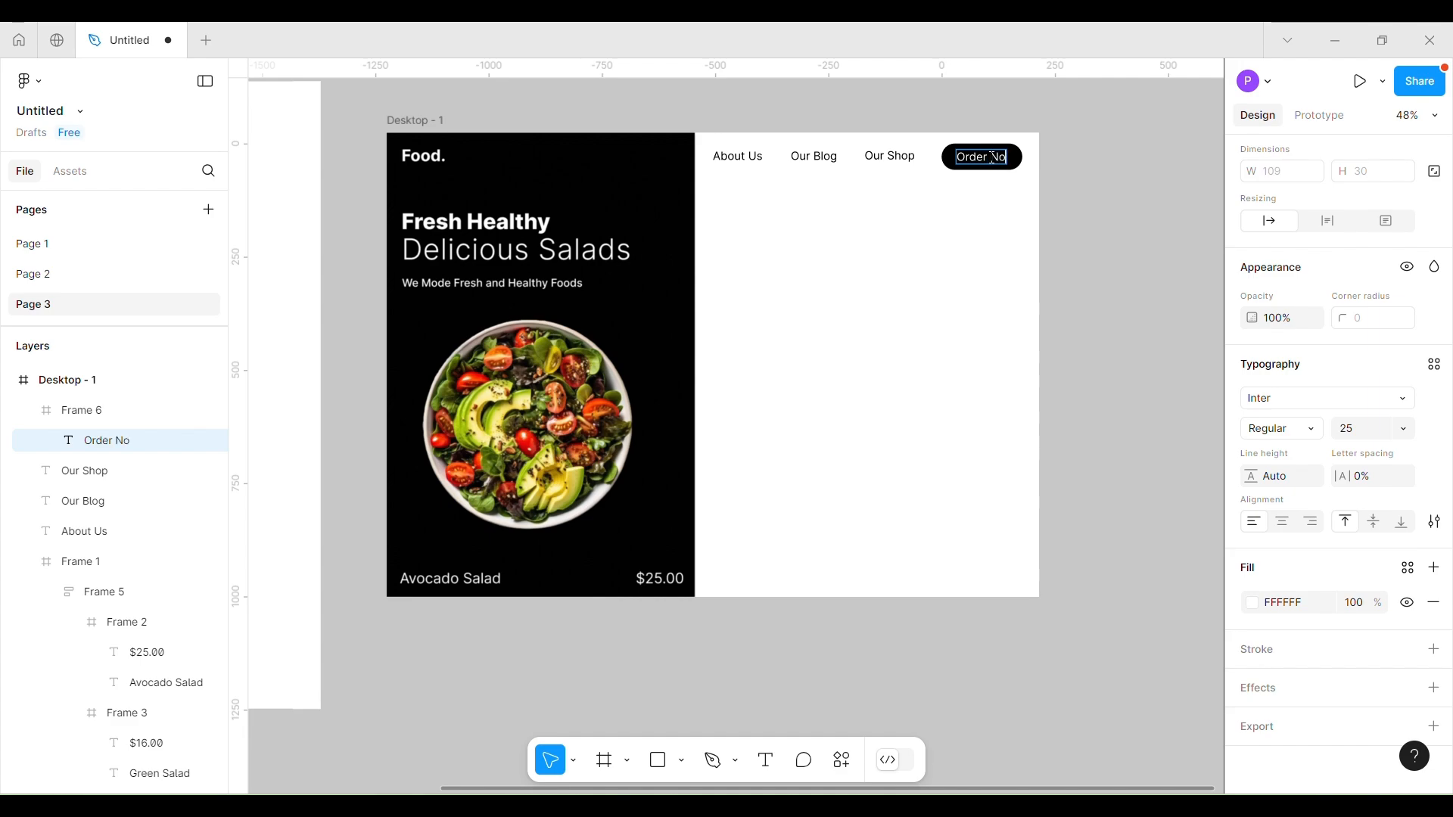
{"action": "type", "text": "w"}
{"action": "key", "text": "Escape"}
{"action": "left_click", "coordinate": [1310, 429]}
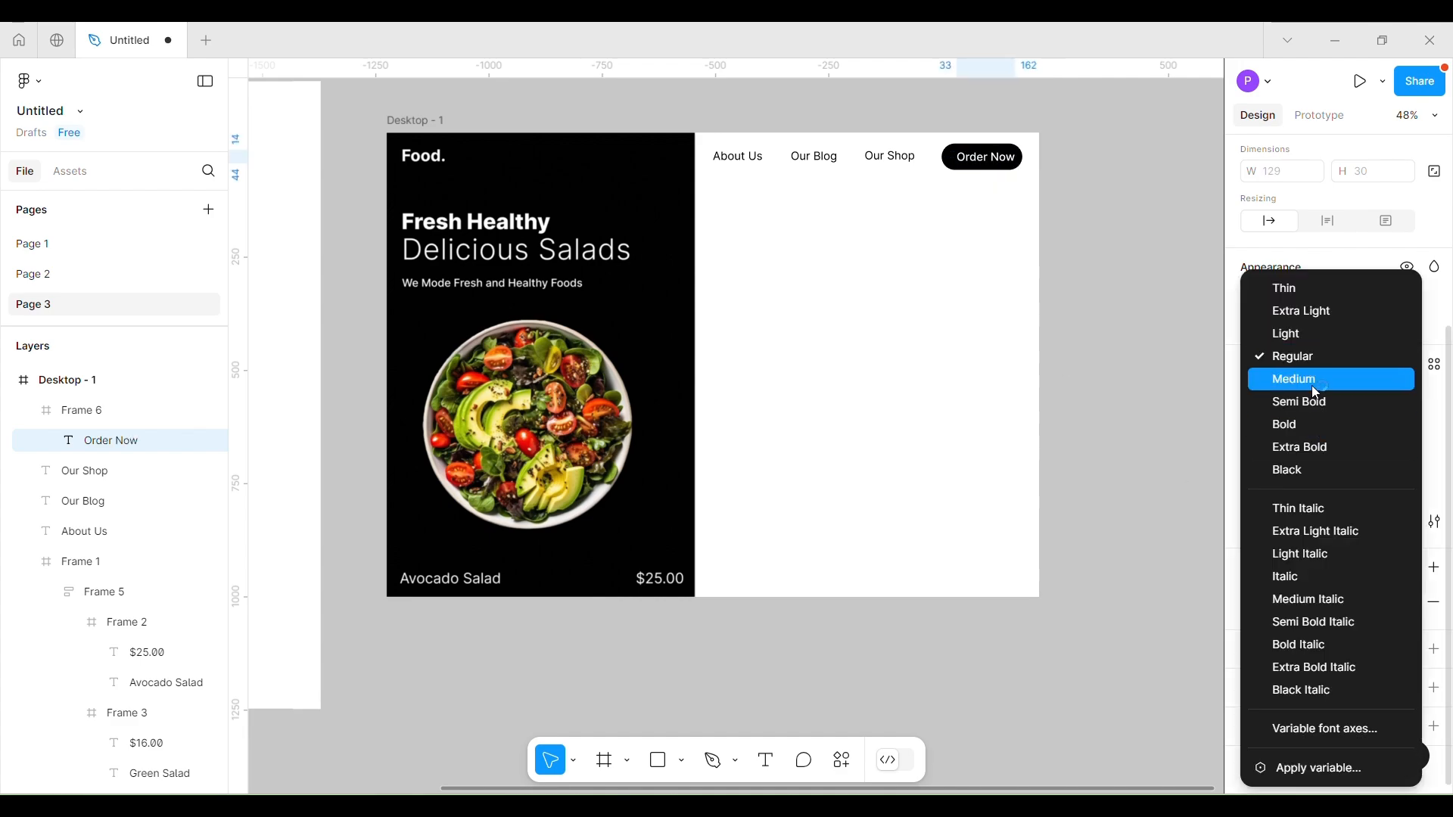
{"action": "left_click", "coordinate": [1313, 386]}
{"action": "left_click", "coordinate": [960, 202]}
Move the "Order Now" text to X 24, Y 14 so it sits centered in the button.
{"action": "scroll", "coordinate": [986, 129], "scroll_direction": "up", "scroll_amount": 5}
{"action": "left_click", "coordinate": [1035, 173]}
{"action": "left_click_drag", "start_coordinate": [1056, 173], "coordinate": [997, 180]}
{"action": "double_click", "coordinate": [1019, 174]}
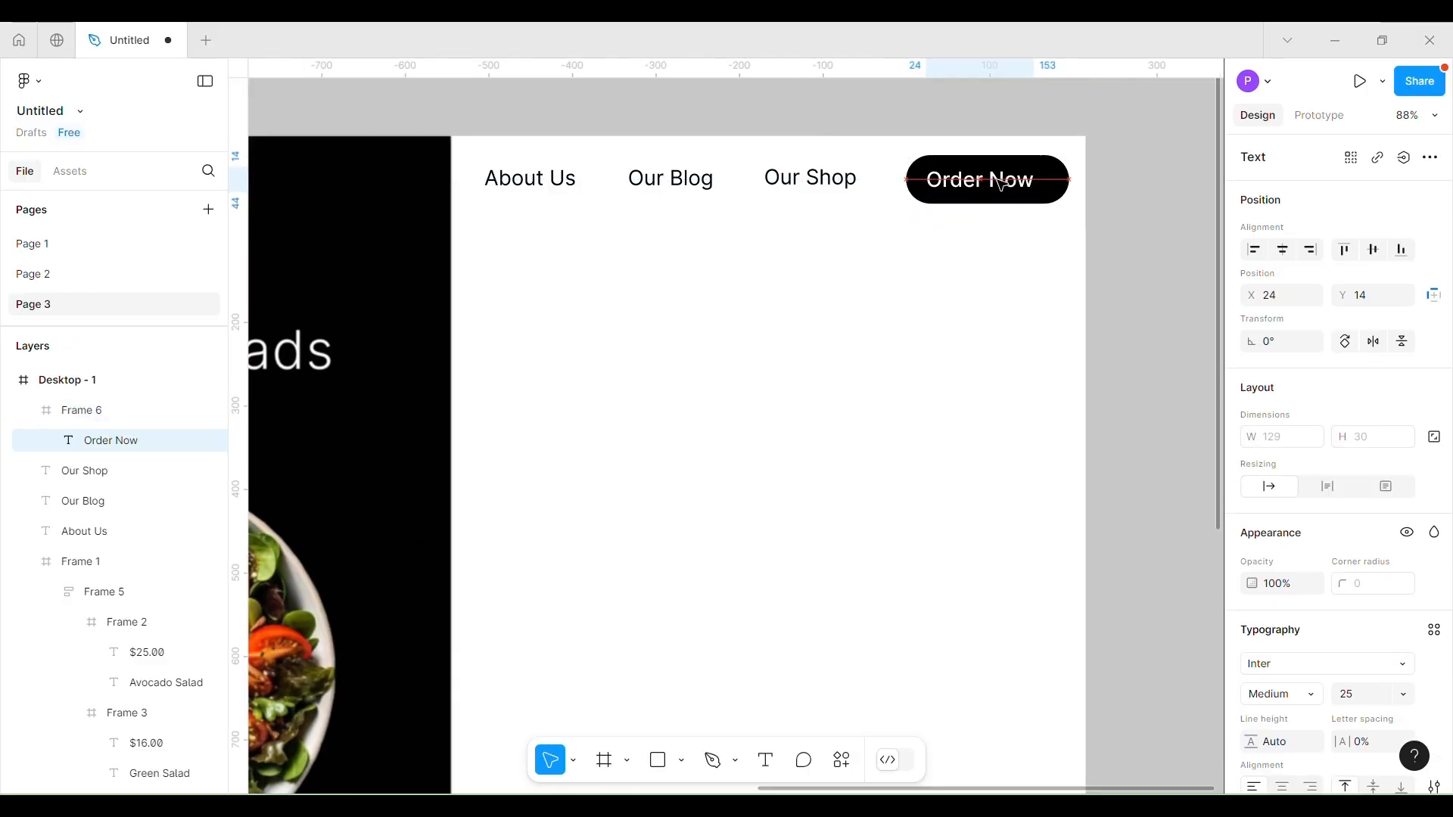
{"action": "left_click", "coordinate": [994, 239]}
Tighten the spacing between "About Us", "Our Blog" and "Our Shop" and reposition the group in the navigation row.
{"action": "scroll", "coordinate": [982, 282], "scroll_direction": "down", "scroll_amount": 6}
{"action": "left_click", "coordinate": [870, 233]}
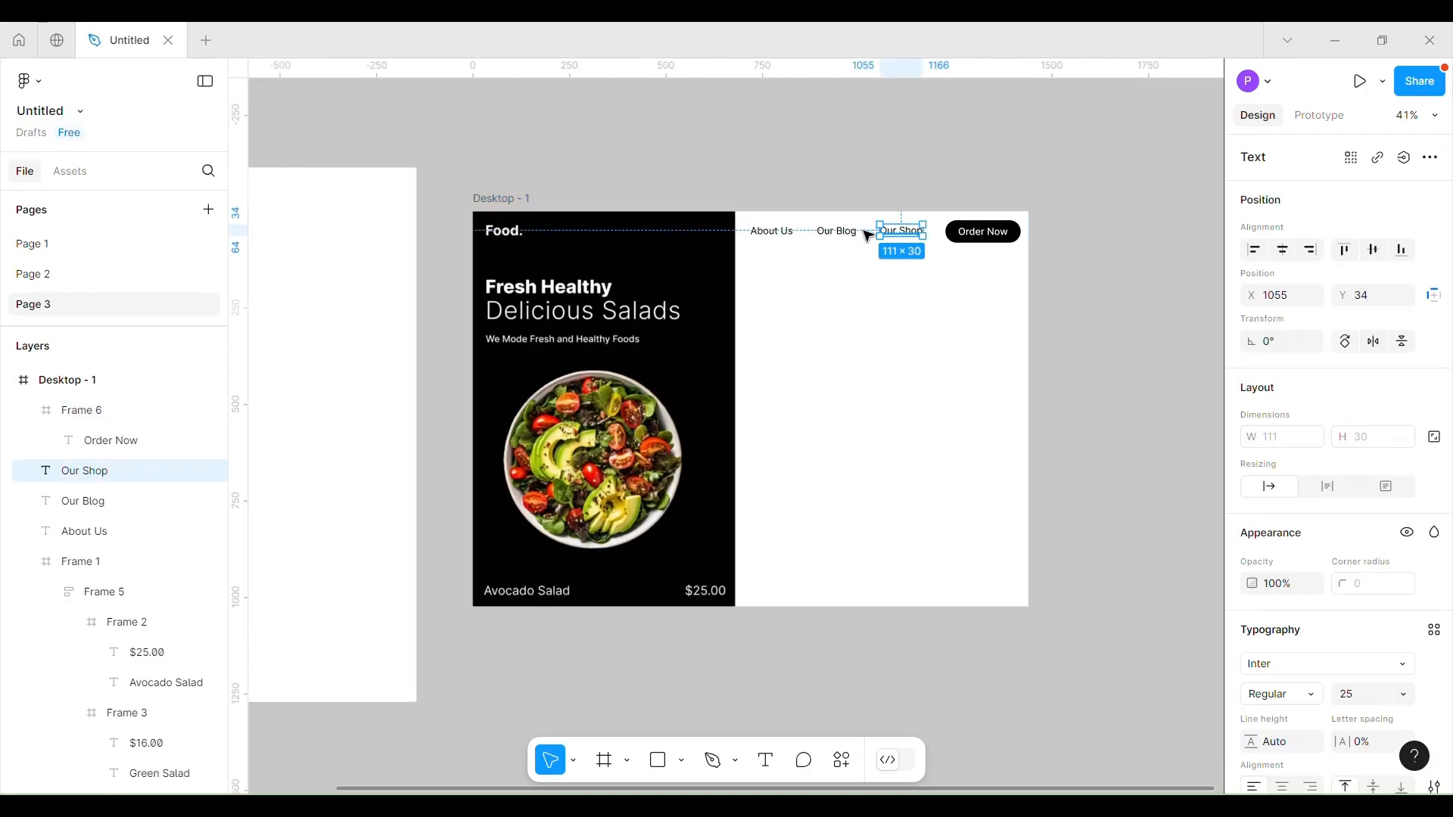
{"action": "left_click", "coordinate": [836, 230], "text": "shift"}
{"action": "left_click", "coordinate": [771, 231], "text": "shift"}
{"action": "left_click_drag", "start_coordinate": [1251, 532], "coordinate": [1219, 532]}
{"action": "scroll", "coordinate": [762, 267], "scroll_direction": "up", "scroll_amount": 3}
{"action": "left_click_drag", "start_coordinate": [822, 219], "coordinate": [825, 219]}
{"action": "left_click", "coordinate": [869, 147]}
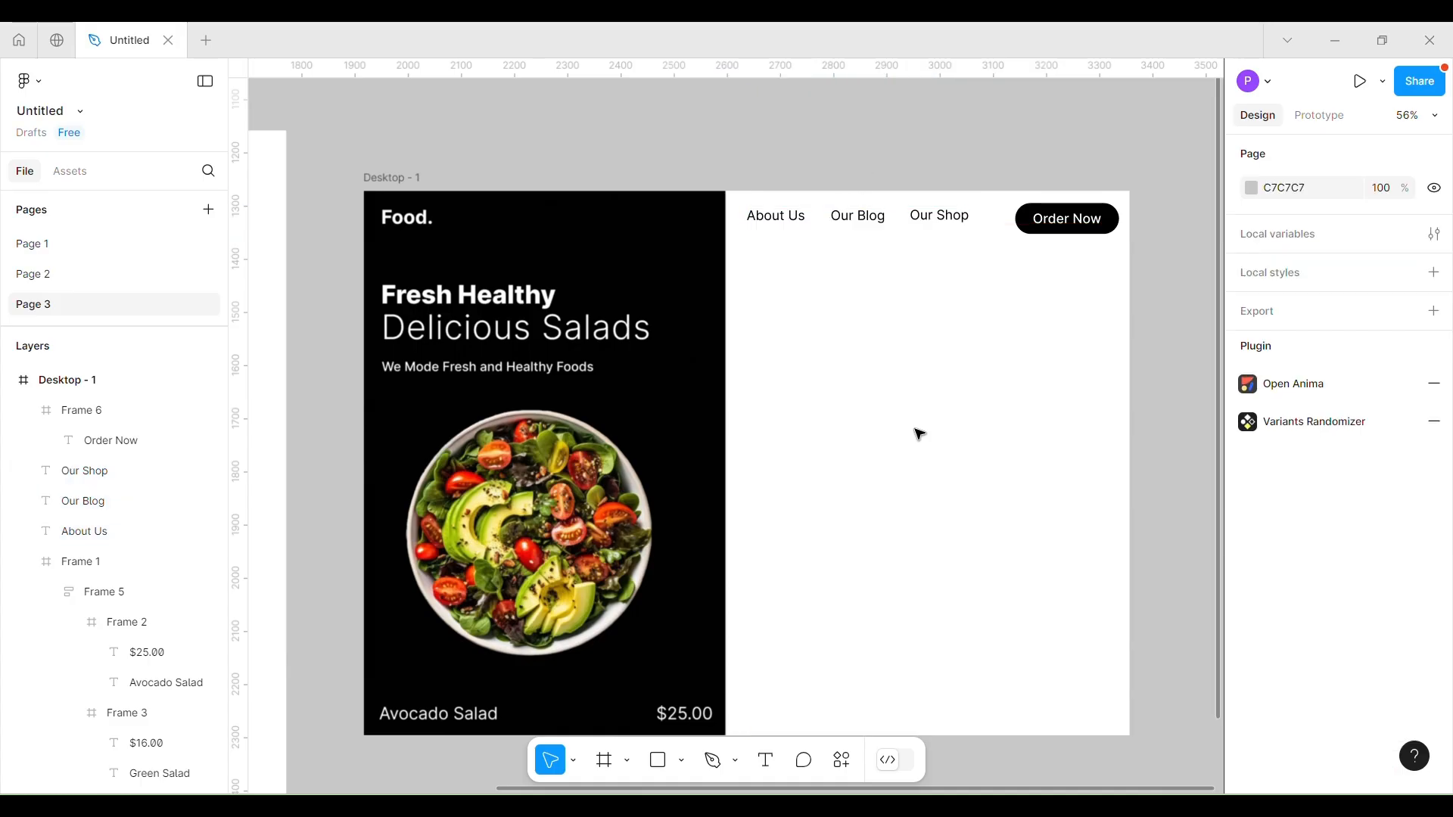
Draw a card frame about 558 × 132 below the navigation, fill it with 000000 and set its corner radius to 88.
{"action": "scroll", "coordinate": [920, 434], "scroll_direction": "down", "scroll_amount": 2}
{"action": "left_click", "coordinate": [603, 760]}
{"action": "left_click_drag", "start_coordinate": [833, 240], "coordinate": [1130, 310]}
{"action": "left_click", "coordinate": [1257, 576]}
{"action": "left_click", "coordinate": [1254, 607]}
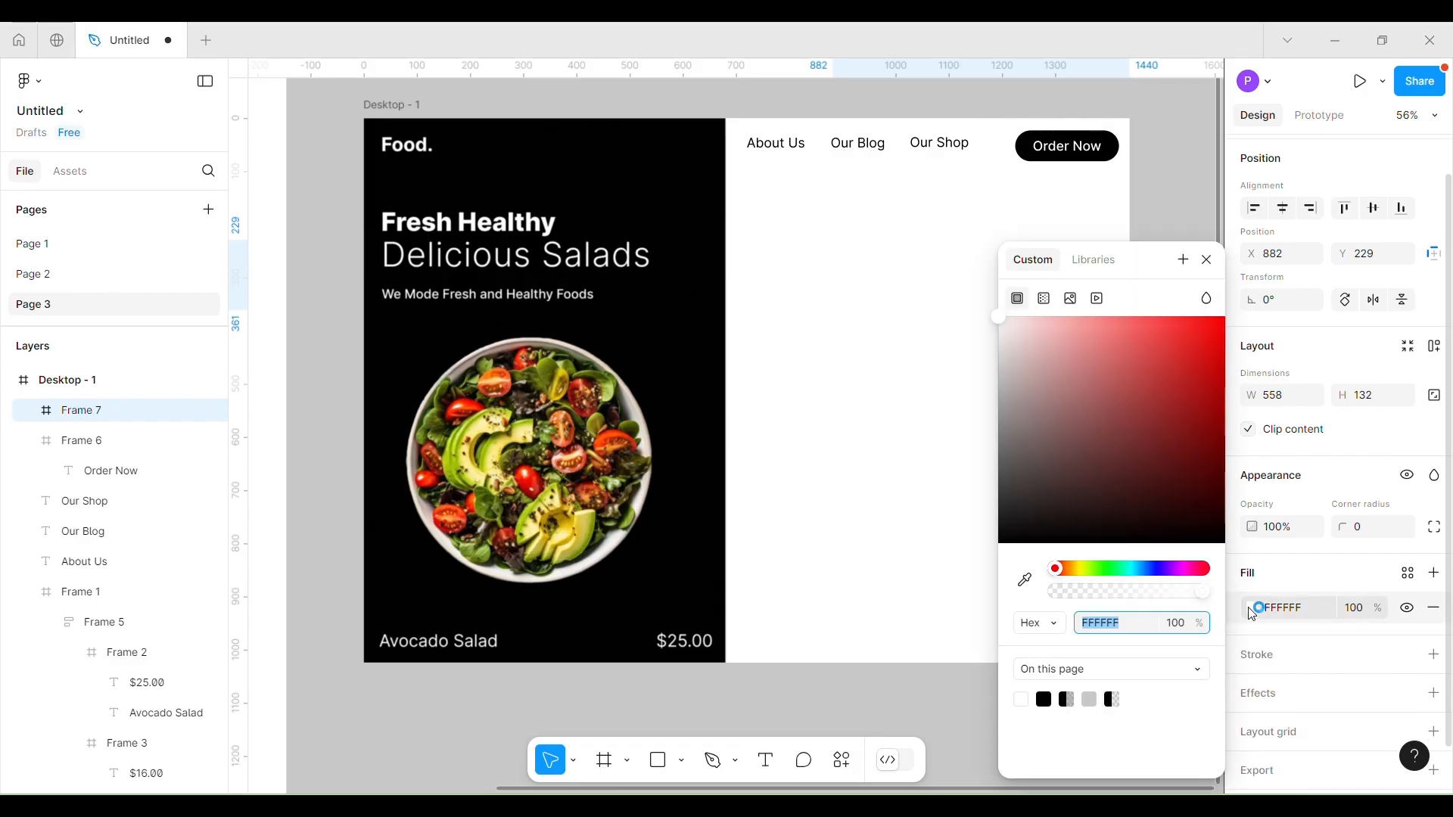
{"action": "left_click_drag", "start_coordinate": [1074, 484], "coordinate": [931, 607]}
{"action": "left_click", "coordinate": [1209, 261]}
{"action": "left_click_drag", "start_coordinate": [1342, 527], "coordinate": [1430, 525]}
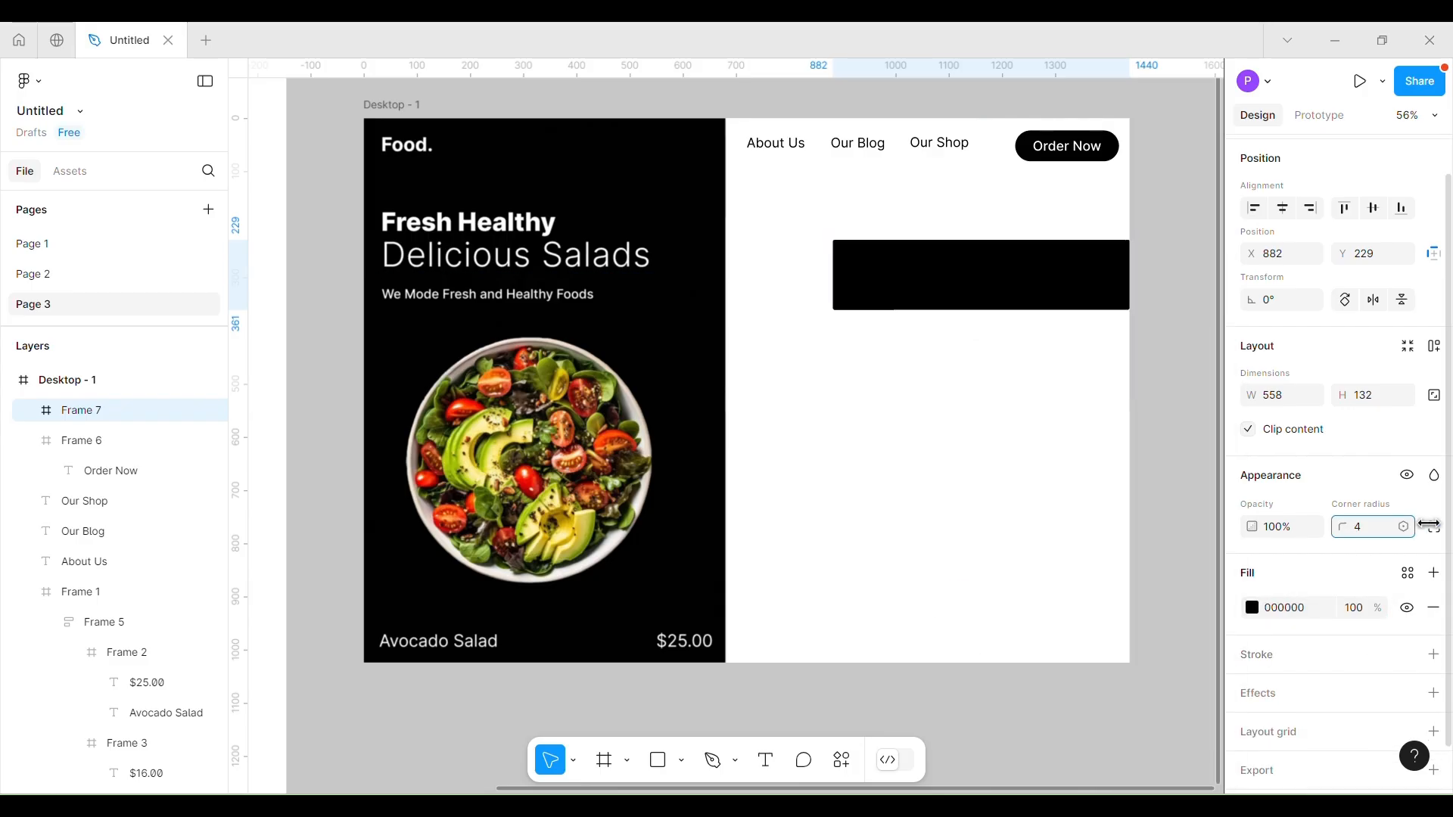
{"action": "left_click_drag", "start_coordinate": [969, 513], "coordinate": [331, 506]}
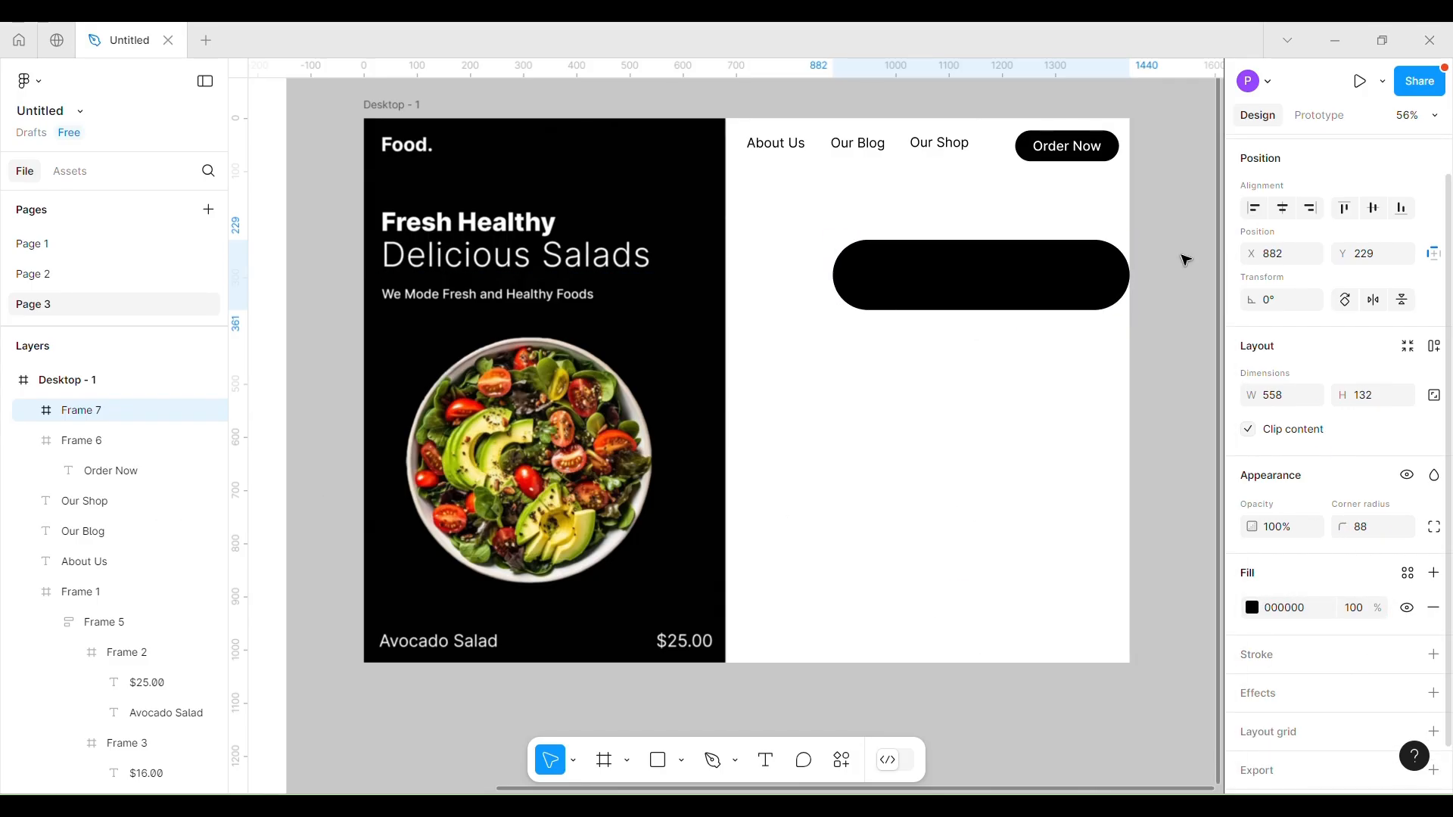
Resize the black card to about 674 × 150 so it runs past the page's right edge, and shift it left.
{"action": "left_click_drag", "start_coordinate": [1130, 270], "coordinate": [1193, 269]}
{"action": "left_click_drag", "start_coordinate": [1038, 310], "coordinate": [1035, 284]}
{"action": "left_click", "coordinate": [1002, 464]}
{"action": "scroll", "coordinate": [938, 457], "scroll_direction": "down", "scroll_amount": 2}
{"action": "left_click", "coordinate": [890, 260]}
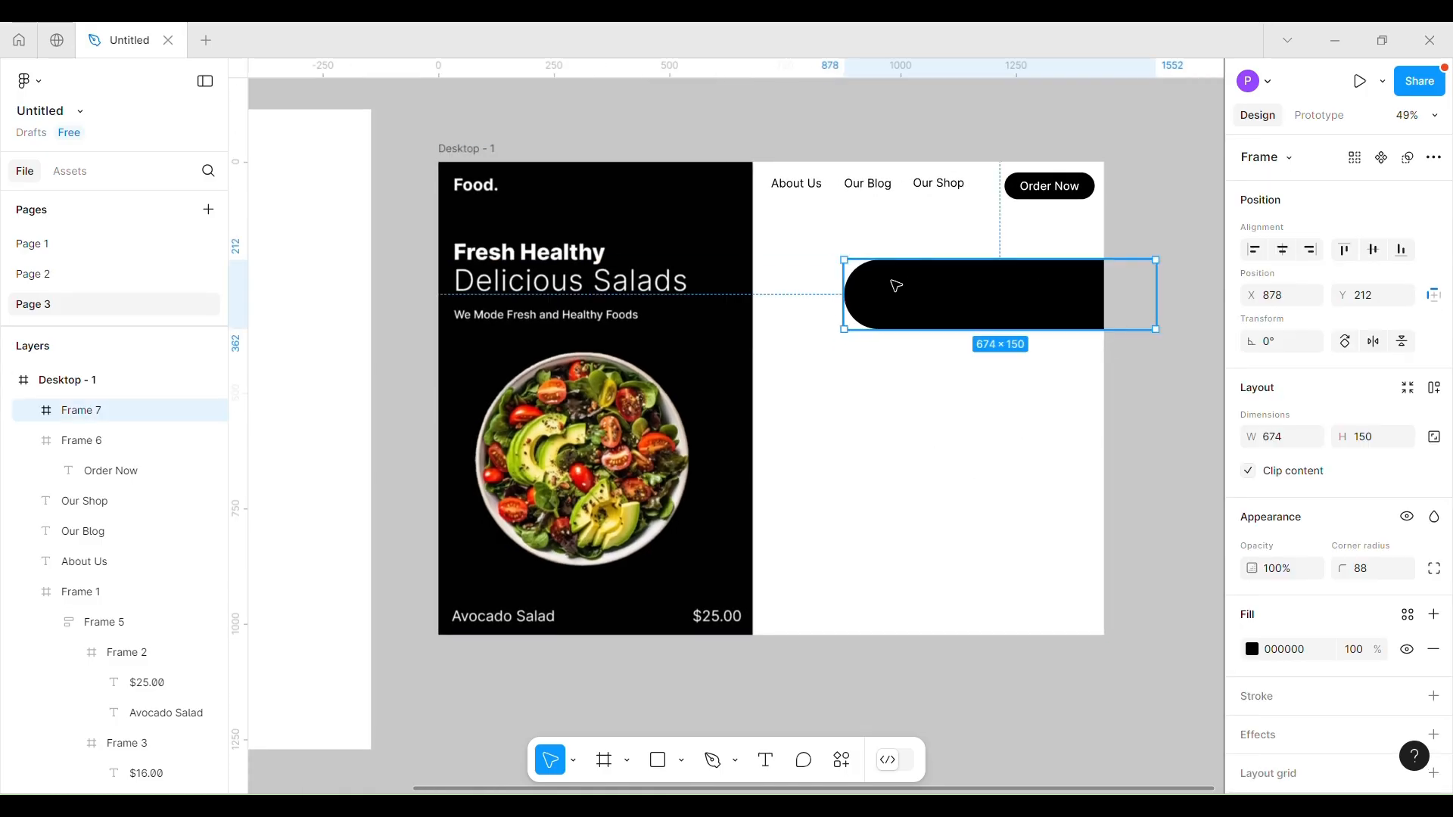
{"action": "left_click_drag", "start_coordinate": [892, 280], "coordinate": [875, 282]}
{"action": "left_click", "coordinate": [1064, 421]}
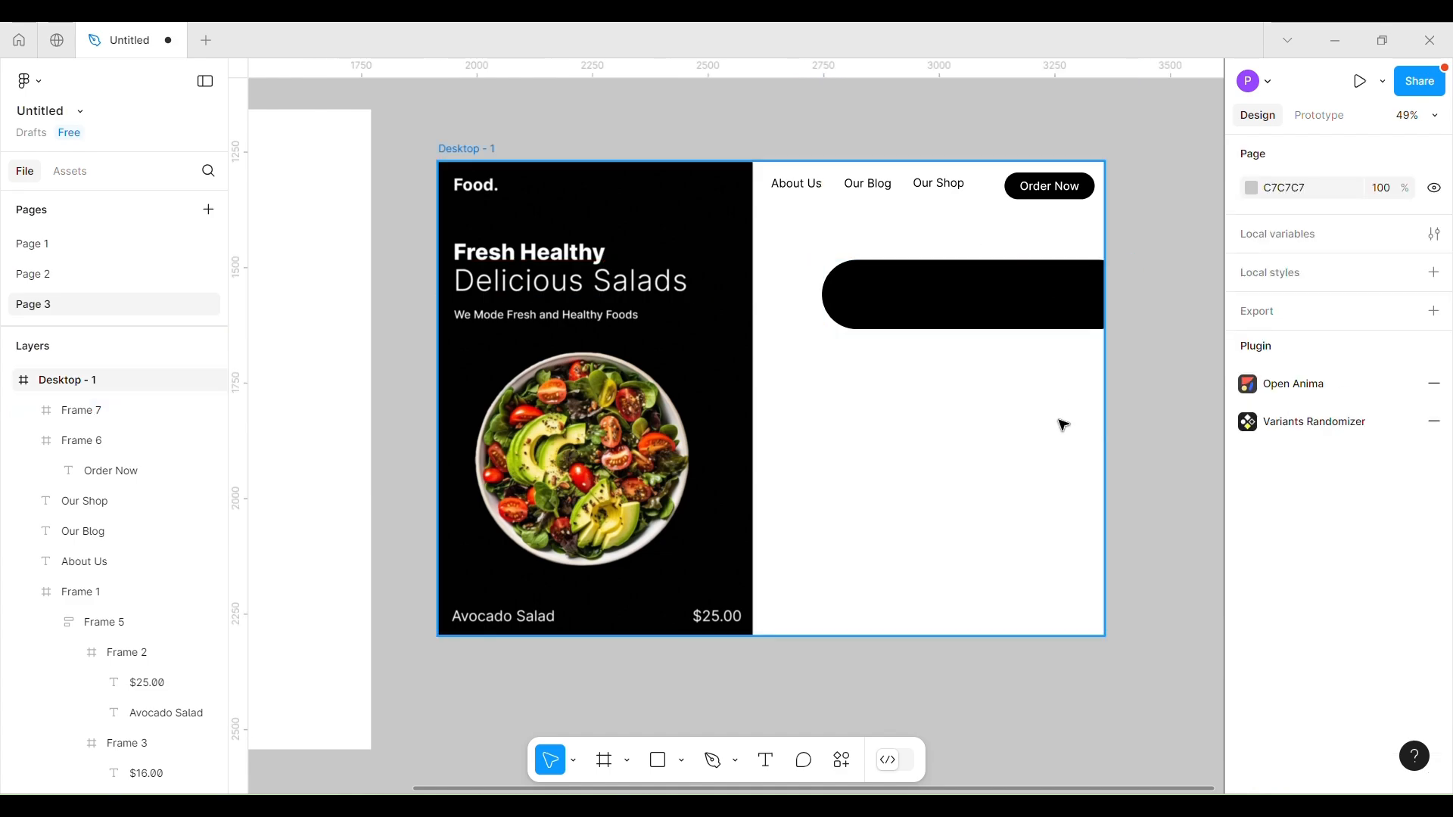
Bring the three small salad images from Section 1 into the white area of Desktop - 1, below the black card.
{"action": "scroll", "coordinate": [1065, 422], "scroll_direction": "down", "scroll_amount": 2}
{"action": "left_click_drag", "start_coordinate": [401, 490], "coordinate": [392, 614]}
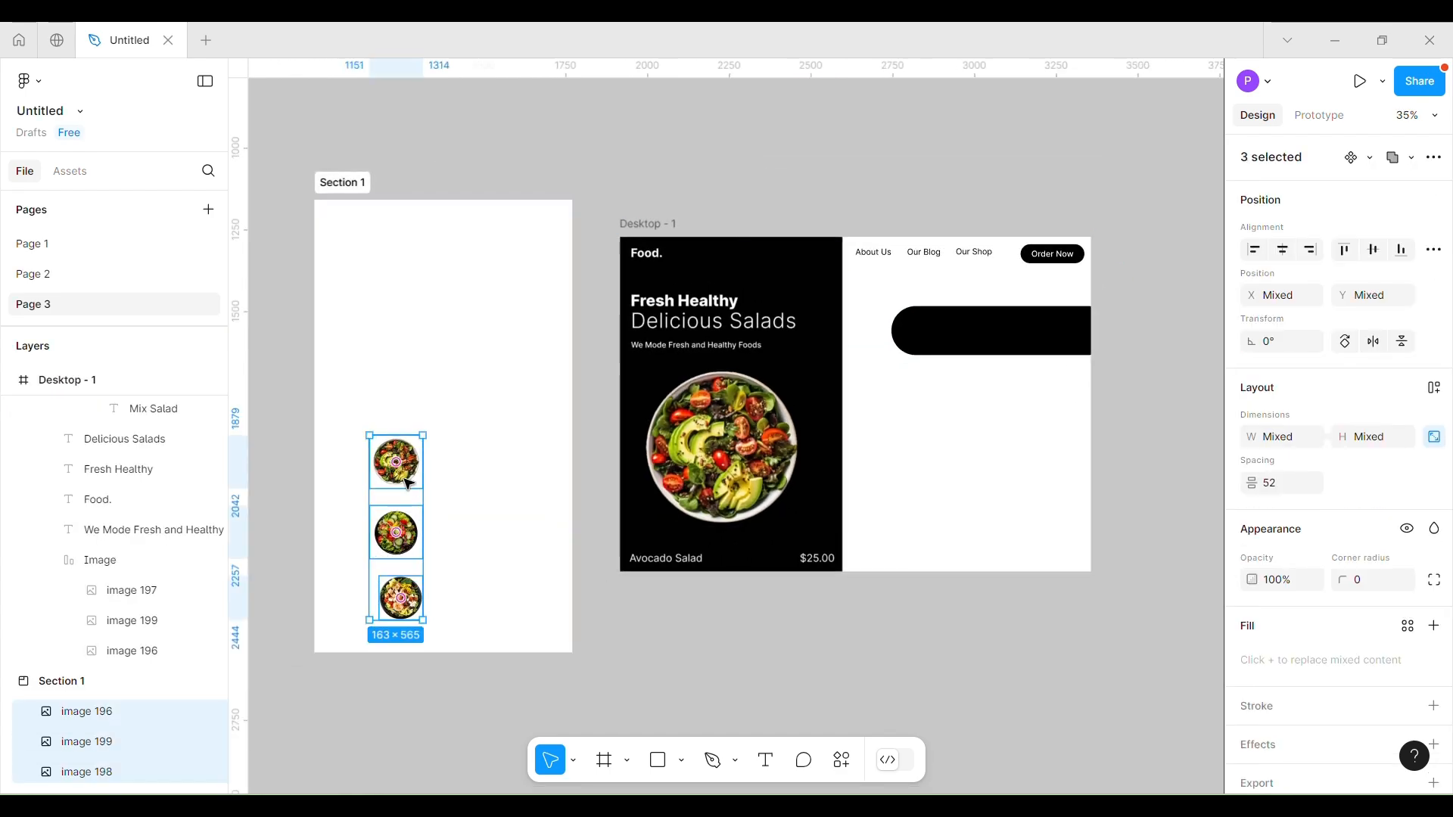
{"action": "left_click_drag", "start_coordinate": [408, 485], "coordinate": [1075, 363]}
{"action": "scroll", "coordinate": [1074, 364], "scroll_direction": "up", "scroll_amount": 3}
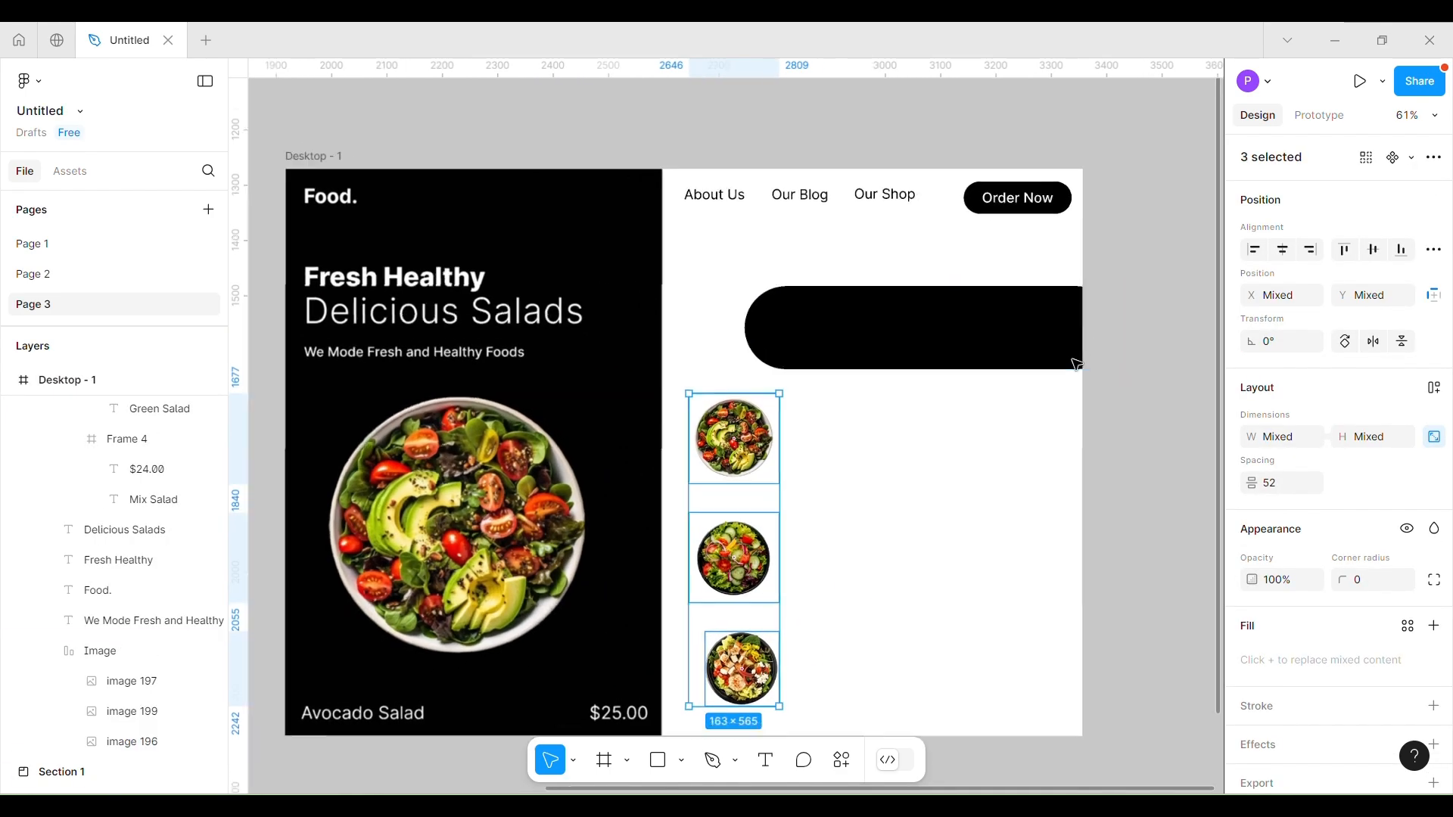
{"action": "scroll", "coordinate": [1075, 364], "scroll_direction": "down", "scroll_amount": 1}
Place the avocado salad image at the card's left end, at X 840, Y 193, and enlarge the card to 674 × 175.
{"action": "left_click", "coordinate": [752, 431]}
{"action": "left_click_drag", "start_coordinate": [752, 432], "coordinate": [969, 276]}
{"action": "left_click", "coordinate": [907, 315]}
{"action": "left_click", "coordinate": [825, 321]}
{"action": "left_click", "coordinate": [978, 286]}
{"action": "left_click_drag", "start_coordinate": [823, 334], "coordinate": [823, 328]}
{"action": "left_click", "coordinate": [767, 540]}
Nest image 198 inside Frame 7 in the layer order.
{"action": "left_click", "coordinate": [817, 325]}
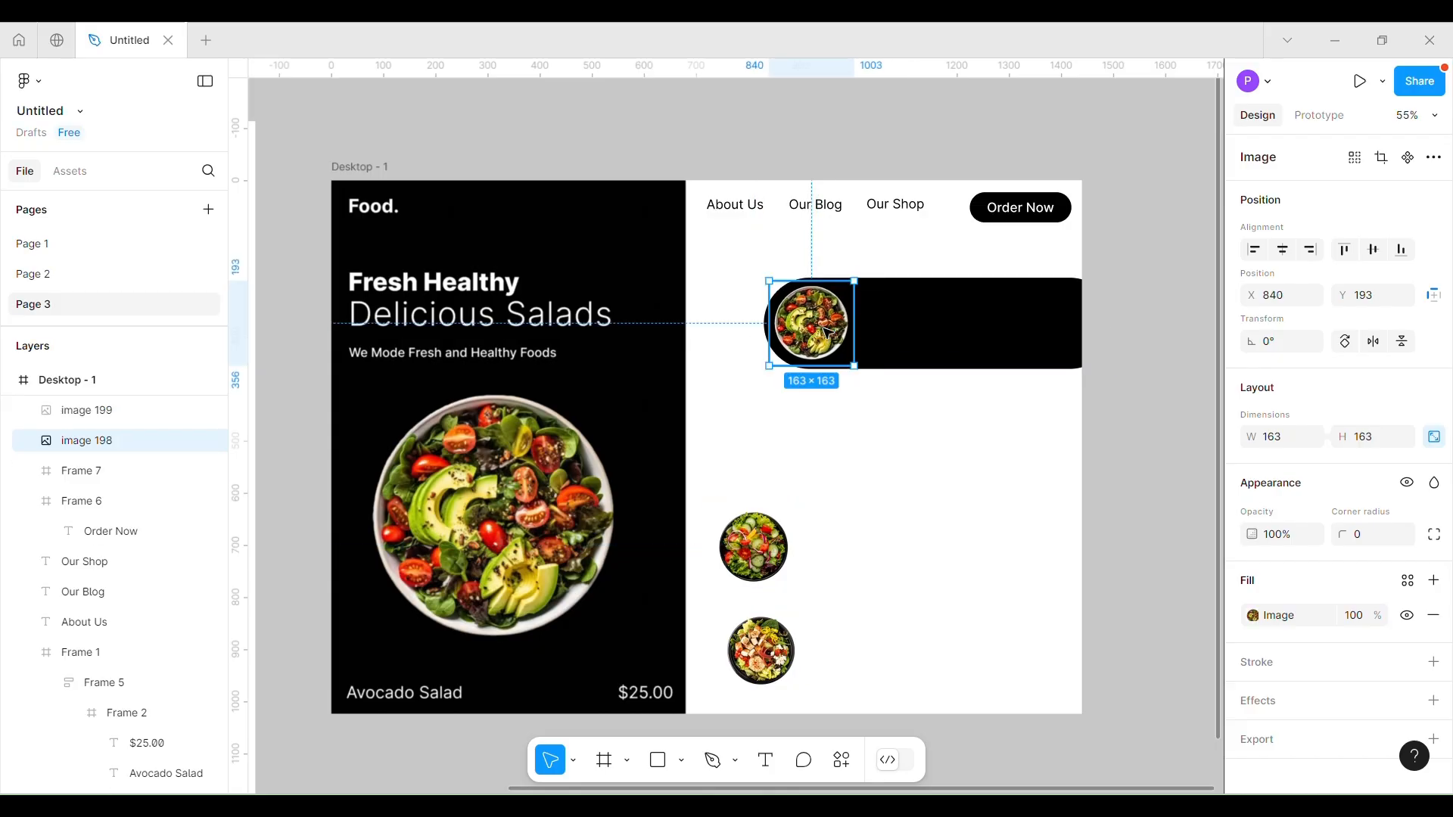
{"action": "key", "text": "Escape"}
{"action": "left_click", "coordinate": [814, 326]}
{"action": "left_click", "coordinate": [268, 429]}
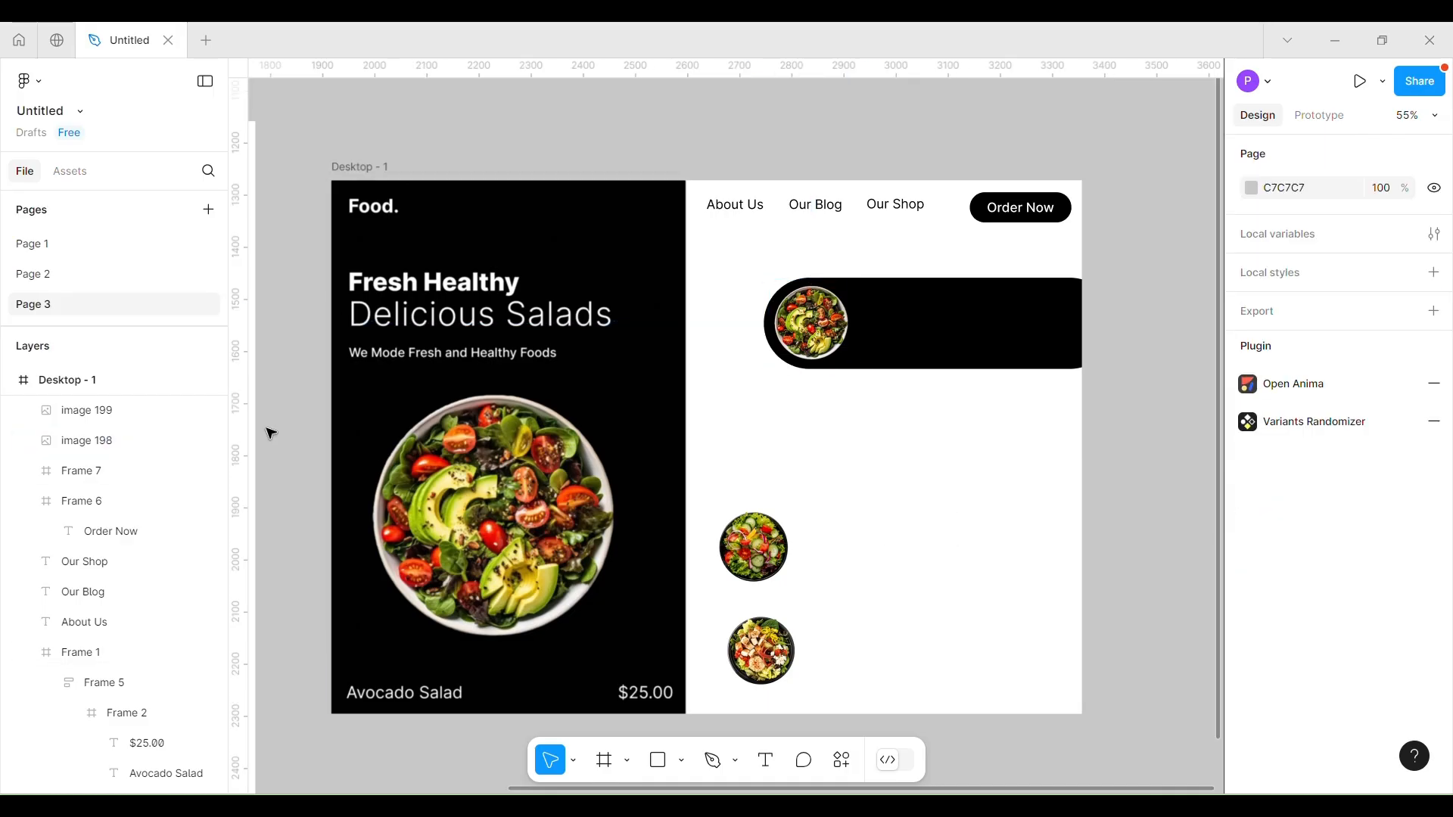
{"action": "left_click_drag", "start_coordinate": [114, 442], "coordinate": [107, 472]}
{"action": "left_click", "coordinate": [994, 379]}
Add a drop shadow effect to the black card frame.
{"action": "left_click", "coordinate": [995, 353]}
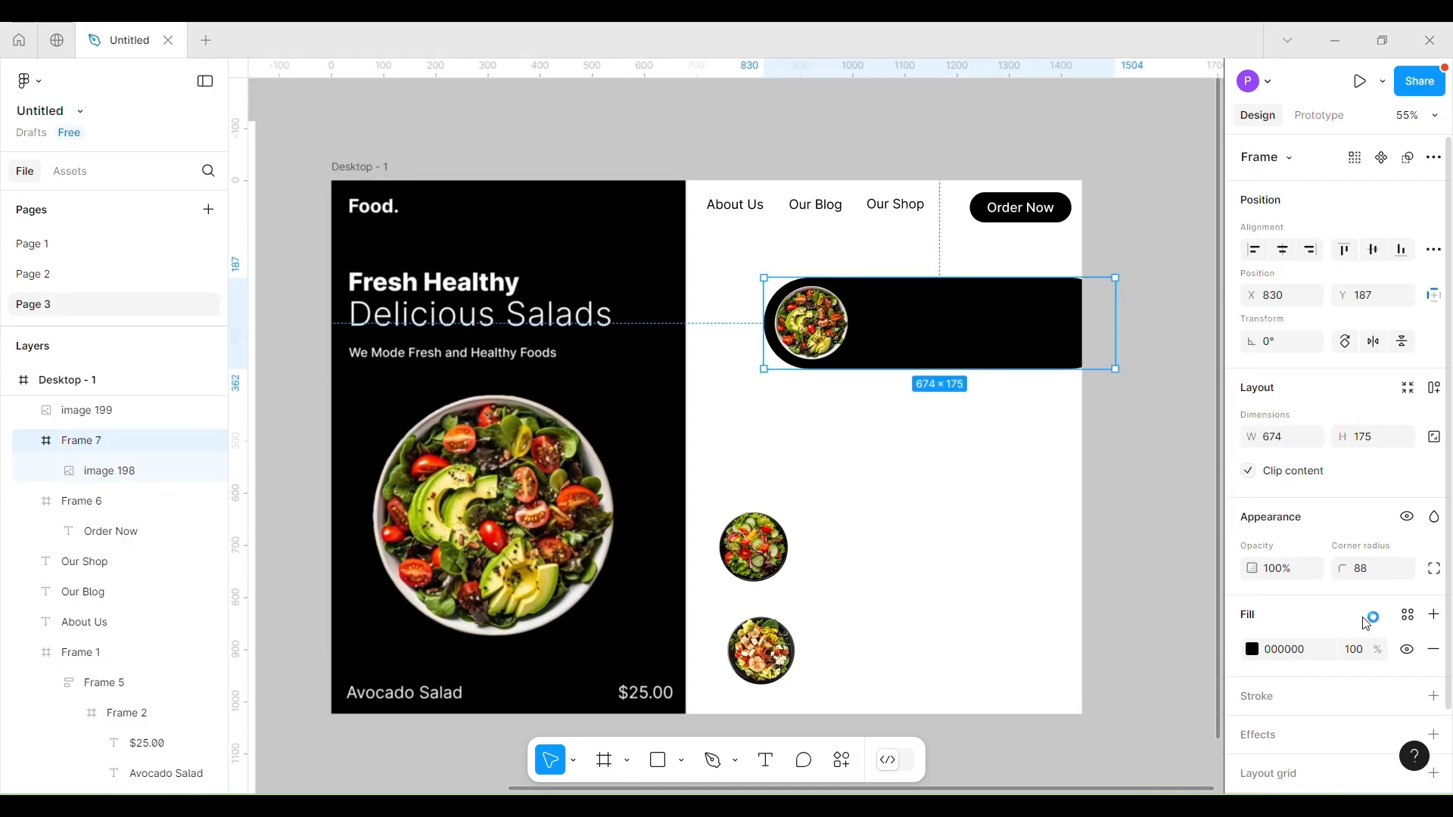
{"action": "scroll", "coordinate": [1332, 630], "scroll_direction": "down", "scroll_amount": 2}
{"action": "left_click", "coordinate": [1263, 651]}
{"action": "scroll", "coordinate": [1261, 645], "scroll_direction": "down", "scroll_amount": 1}
{"action": "left_click", "coordinate": [1253, 641]}
{"action": "left_click", "coordinate": [1147, 545]}
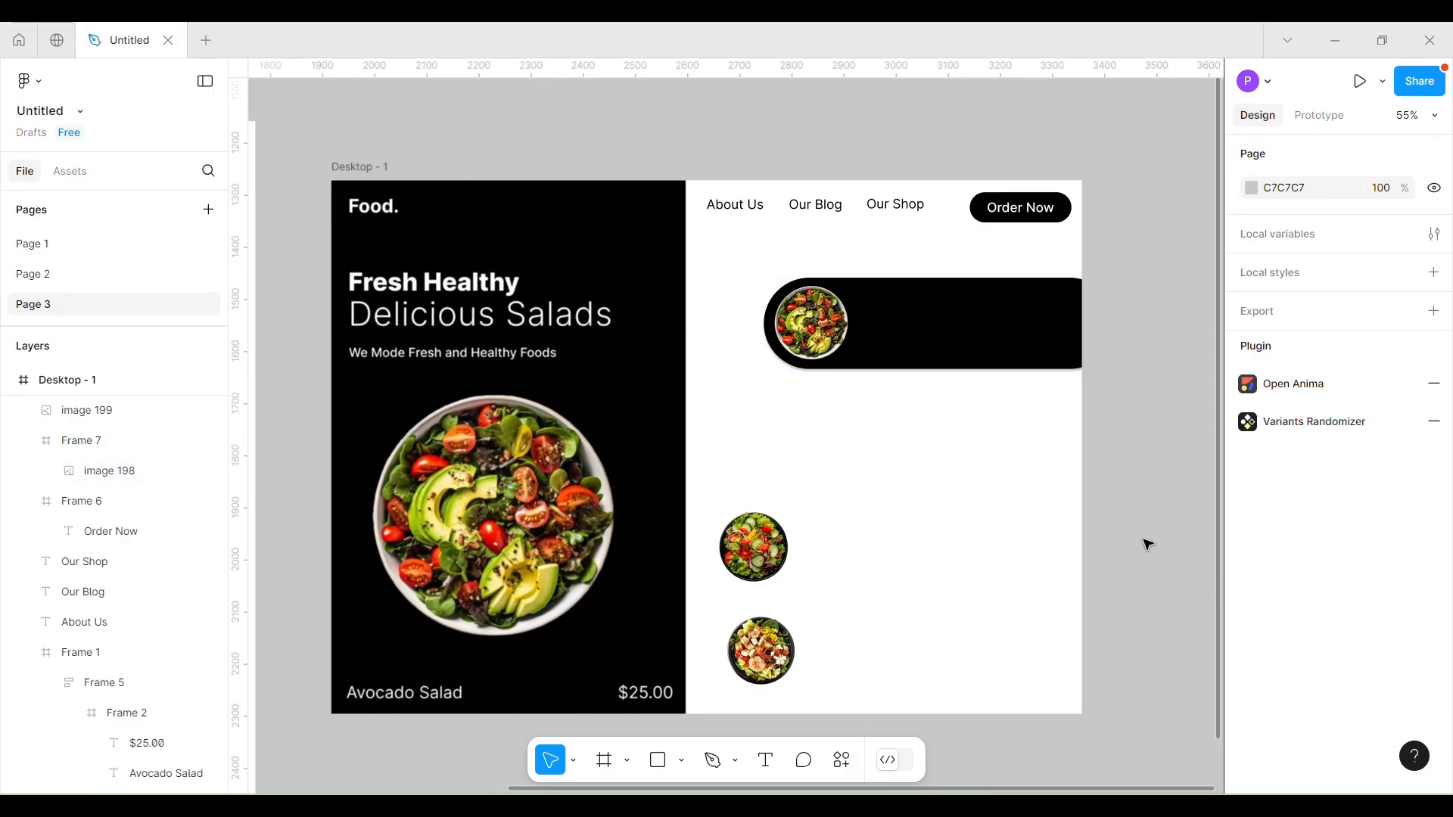
Add the text "Avocado Salad" beside the card's image, set its font size to 36 and move it to X 198, Y 27.
{"action": "left_click", "coordinate": [895, 310]}
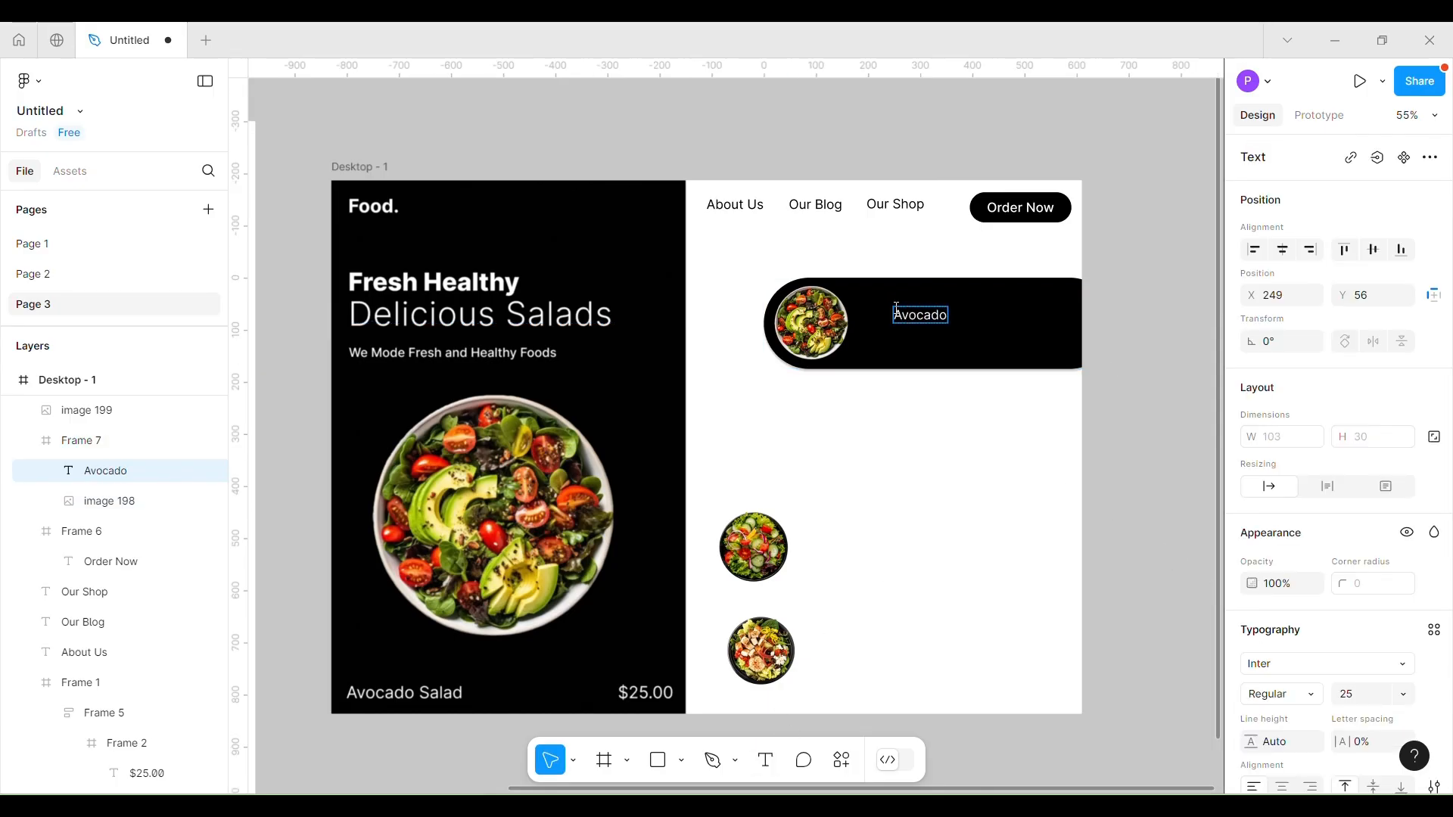
{"action": "type", "text": "Avocado Salad"}
{"action": "key", "text": "Escape"}
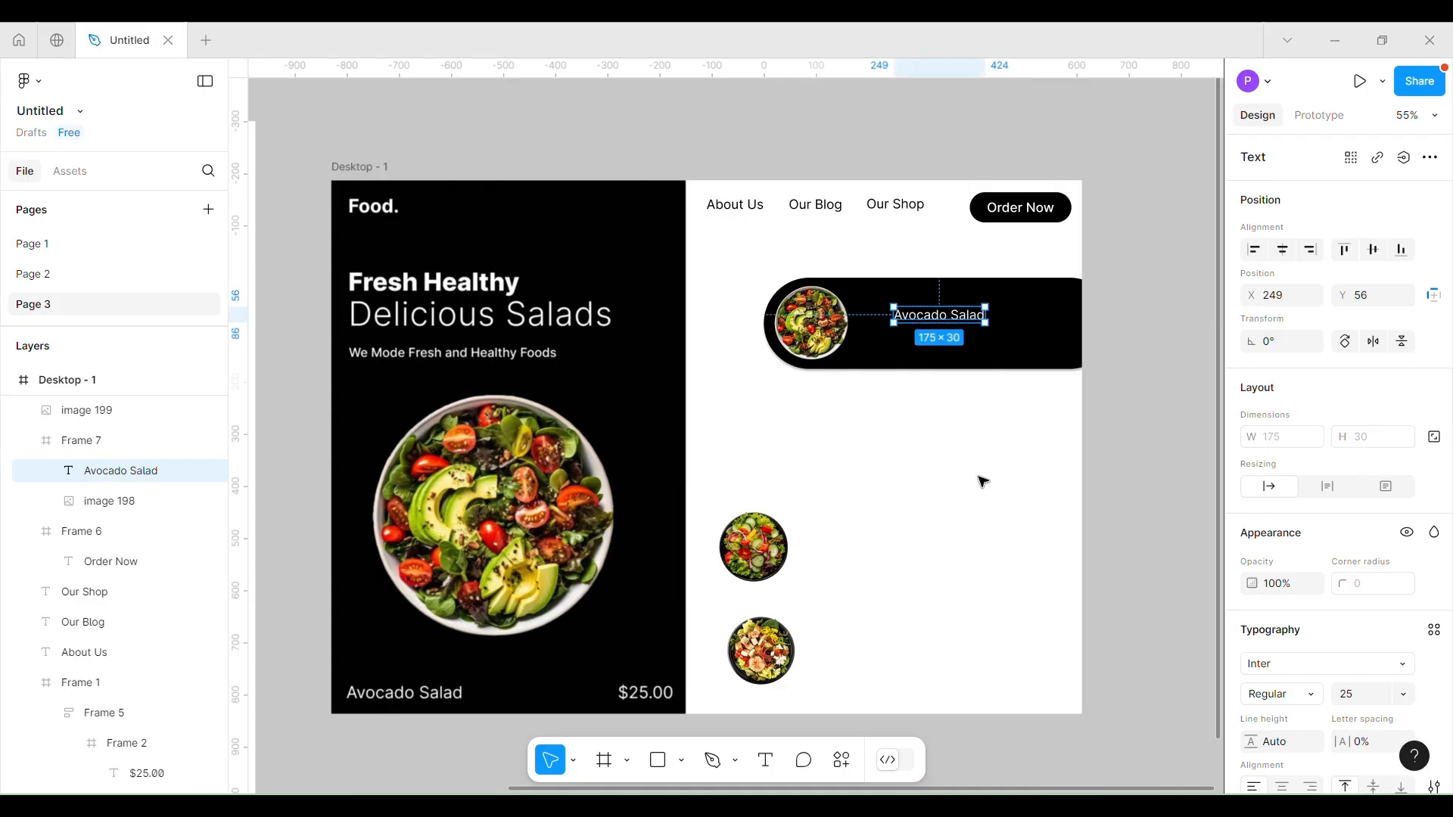
{"action": "left_click", "coordinate": [1371, 704]}
{"action": "type", "text": "36"}
{"action": "key", "text": "Return"}
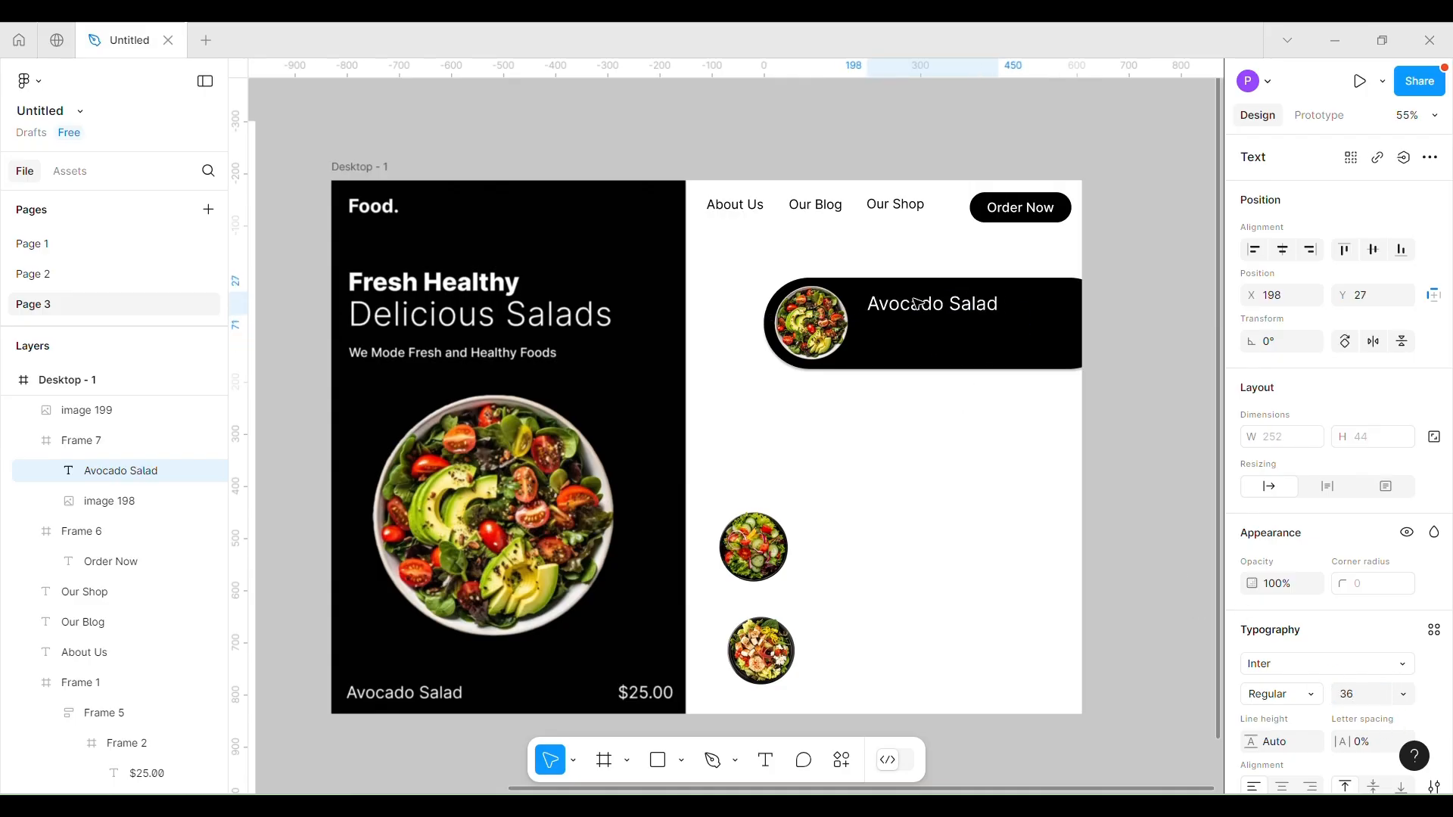
{"action": "left_click", "coordinate": [860, 417]}
Adjust the image and text inside the card, then widen the card to 752 and position it at X 811, Y 191.
{"action": "left_click_drag", "start_coordinate": [770, 252], "coordinate": [930, 349]}
{"action": "left_click_drag", "start_coordinate": [1106, 318], "coordinate": [1145, 316]}
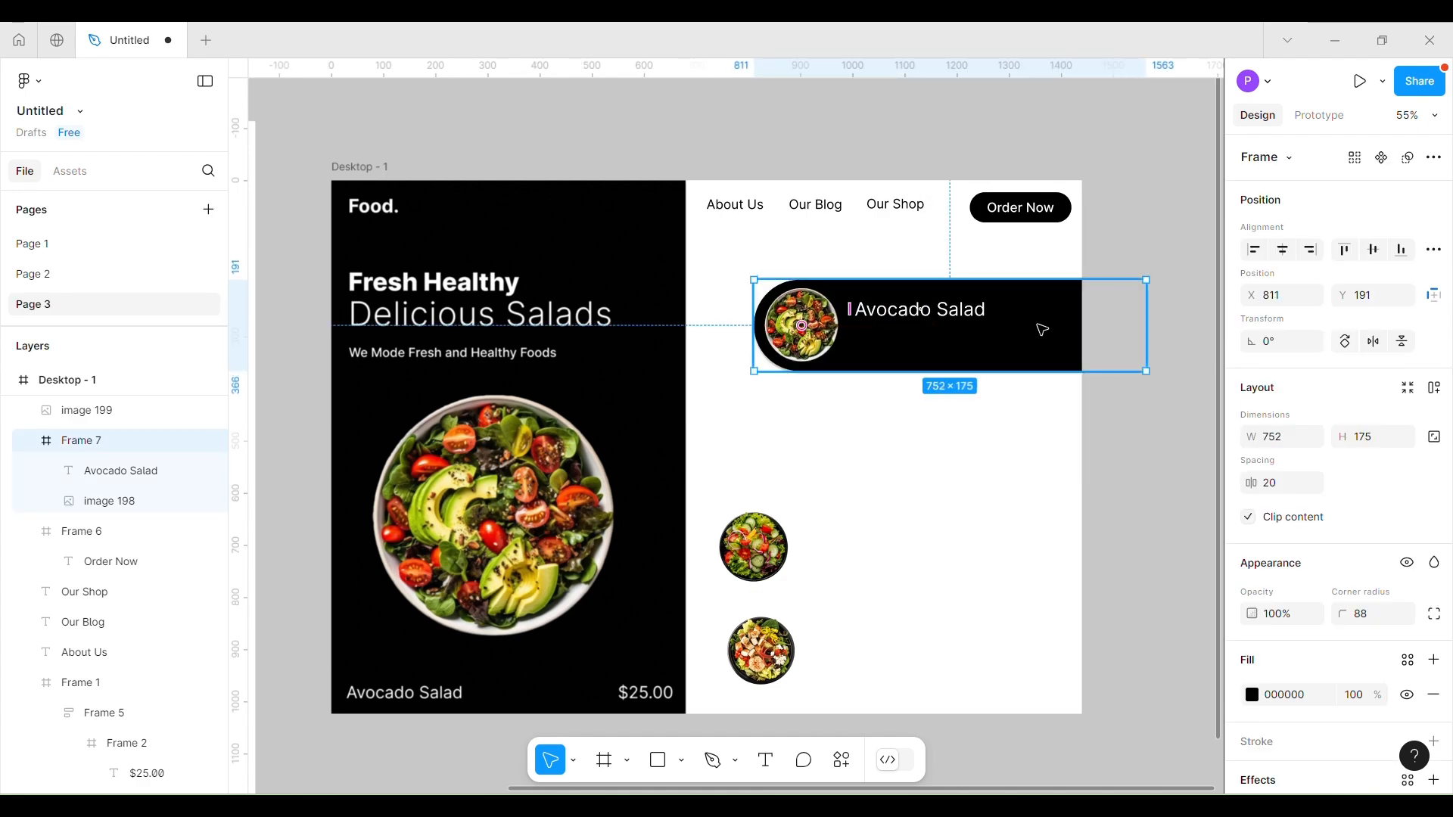
{"action": "left_click_drag", "start_coordinate": [1036, 324], "coordinate": [1038, 330]}
{"action": "left_click", "coordinate": [968, 512]}
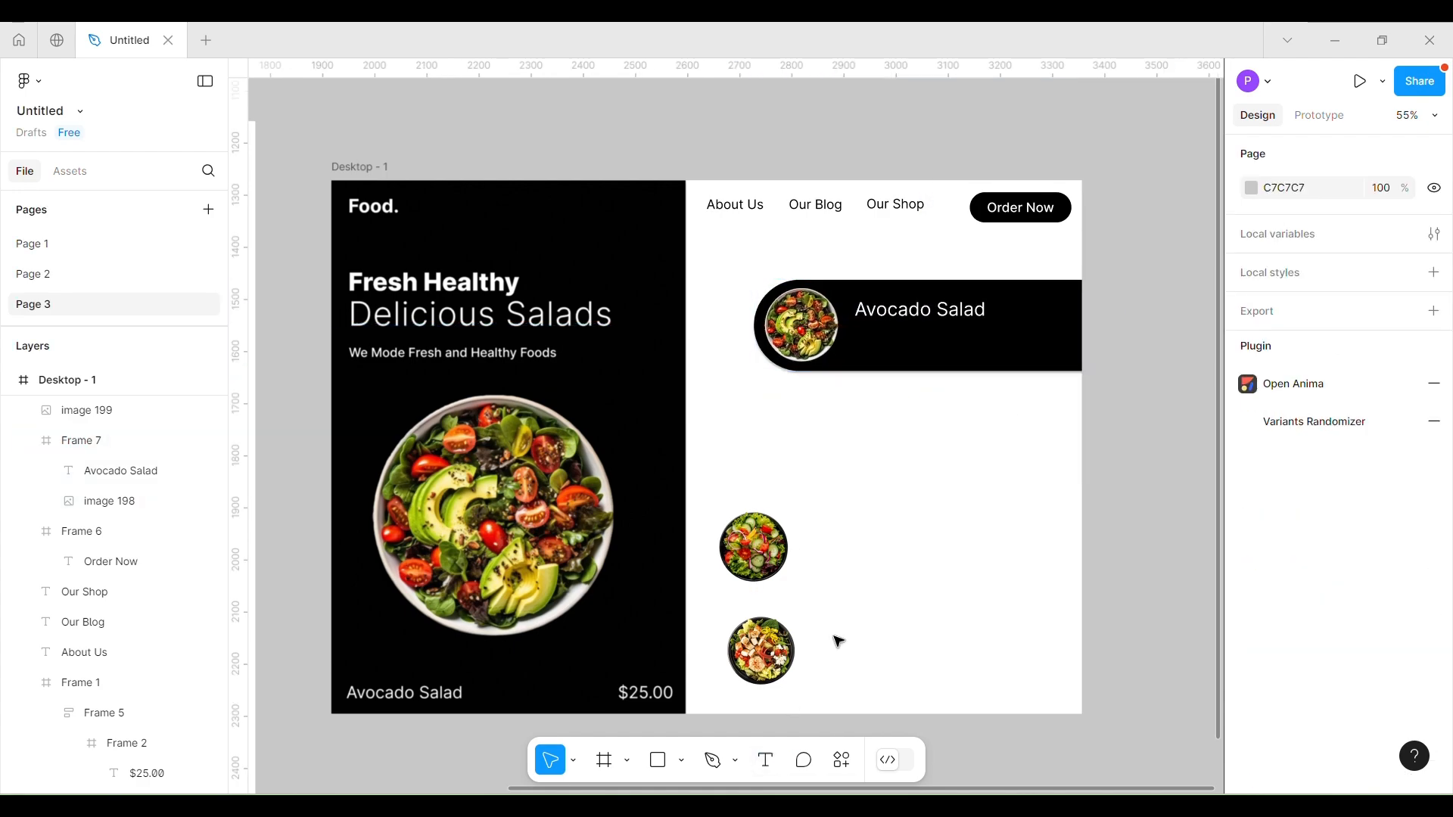
Duplicate the card's "Avocado Salad" text directly below at X 193, Y 88 and change the copy to "$25.00".
{"action": "left_click", "coordinate": [942, 314]}
{"action": "left_click", "coordinate": [927, 311]}
{"action": "left_click_drag", "start_coordinate": [927, 310], "coordinate": [927, 339], "text": "alt"}
{"action": "double_click", "coordinate": [927, 339]}
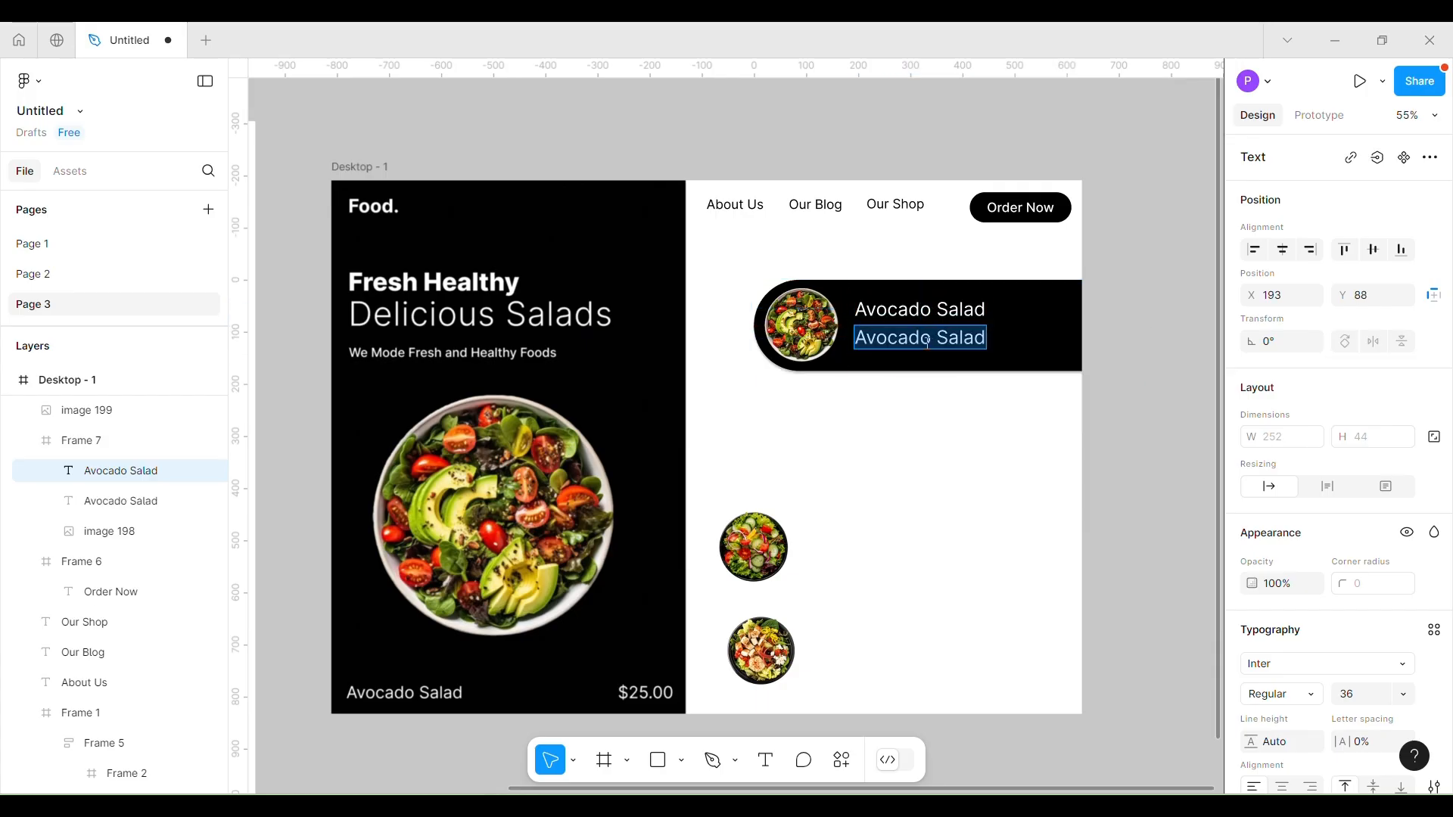
{"action": "type", "text": "$25.00"}
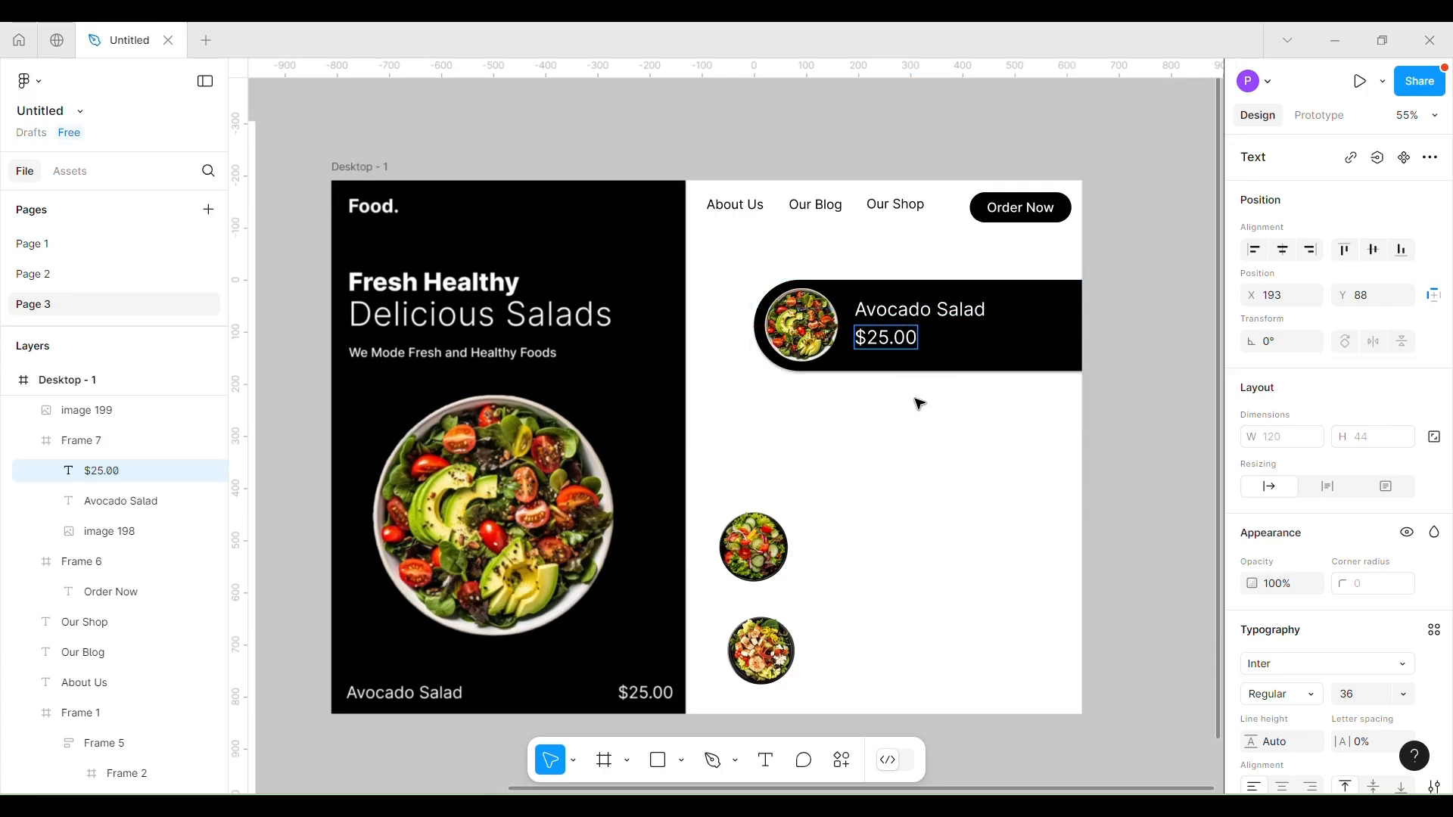
Set the card's "$25.00" price text to font size 32 and recolor it to grey 9C9C9C.
{"action": "key", "text": "Escape"}
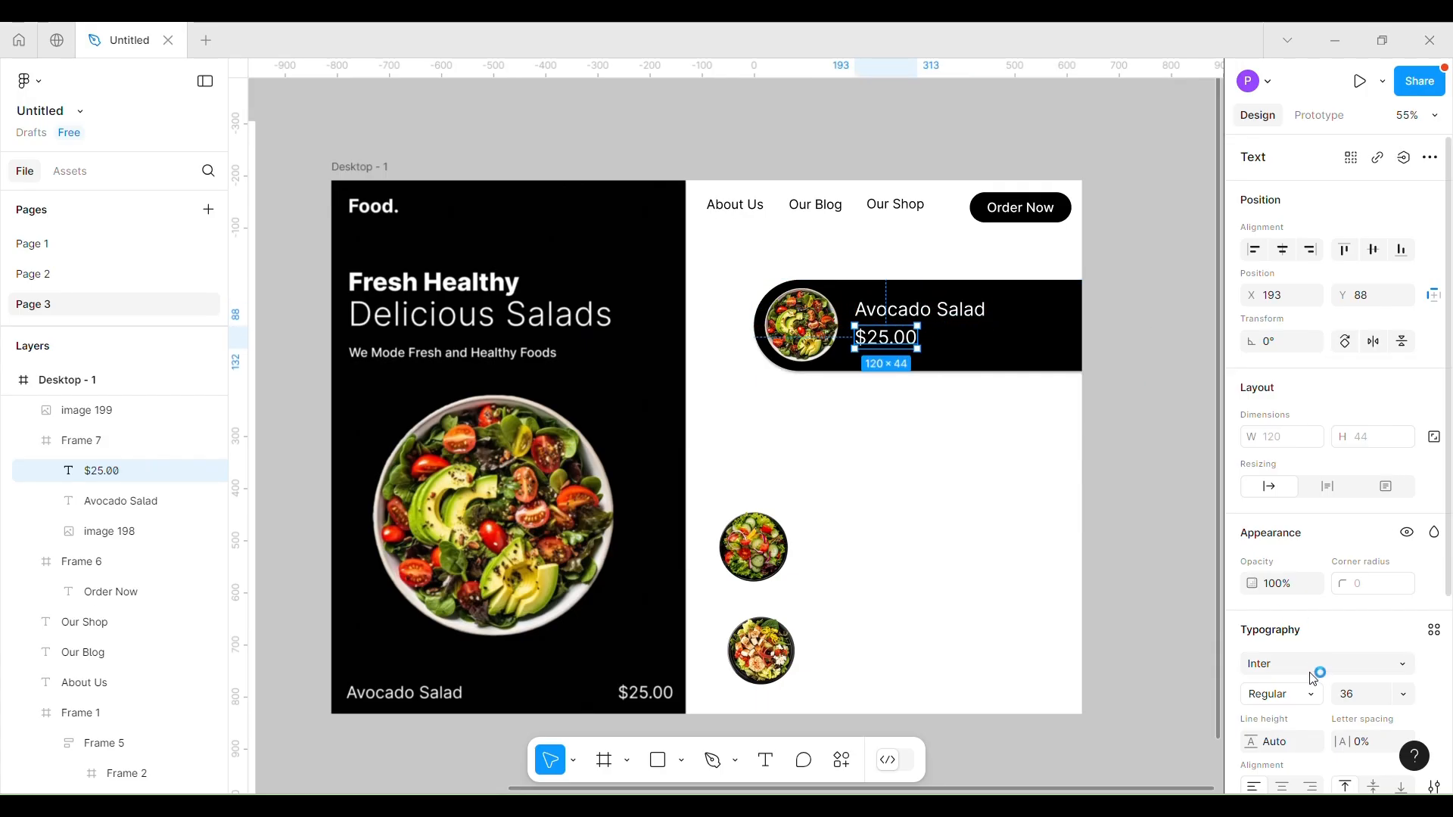
{"action": "left_click", "coordinate": [1401, 694]}
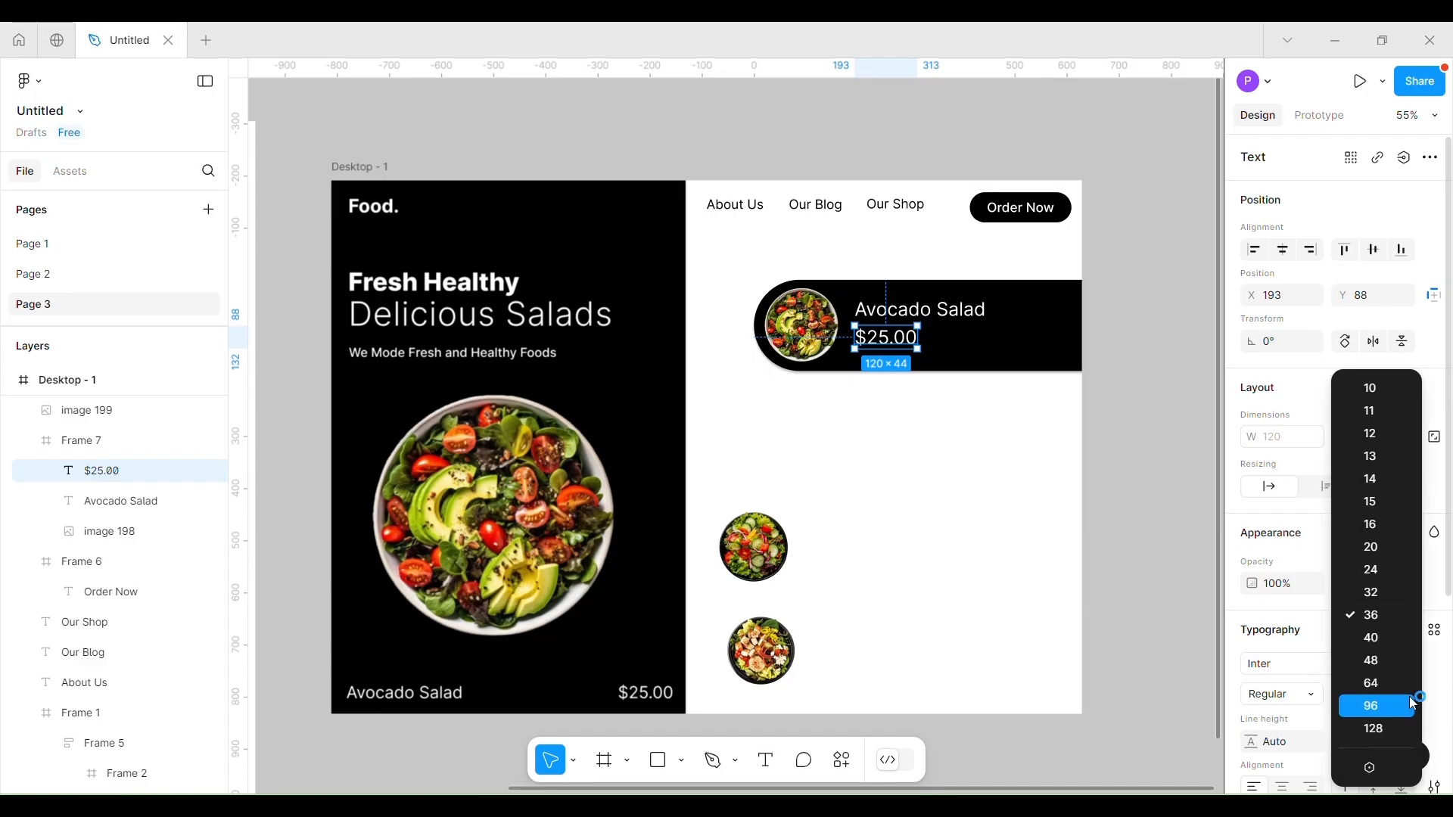
{"action": "left_click", "coordinate": [1369, 593]}
{"action": "scroll", "coordinate": [1333, 605], "scroll_direction": "down", "scroll_amount": 3}
{"action": "left_click", "coordinate": [1252, 679]}
{"action": "left_click", "coordinate": [1083, 623]}
{"action": "left_click_drag", "start_coordinate": [1006, 530], "coordinate": [999, 404]}
{"action": "left_click", "coordinate": [1205, 261]}
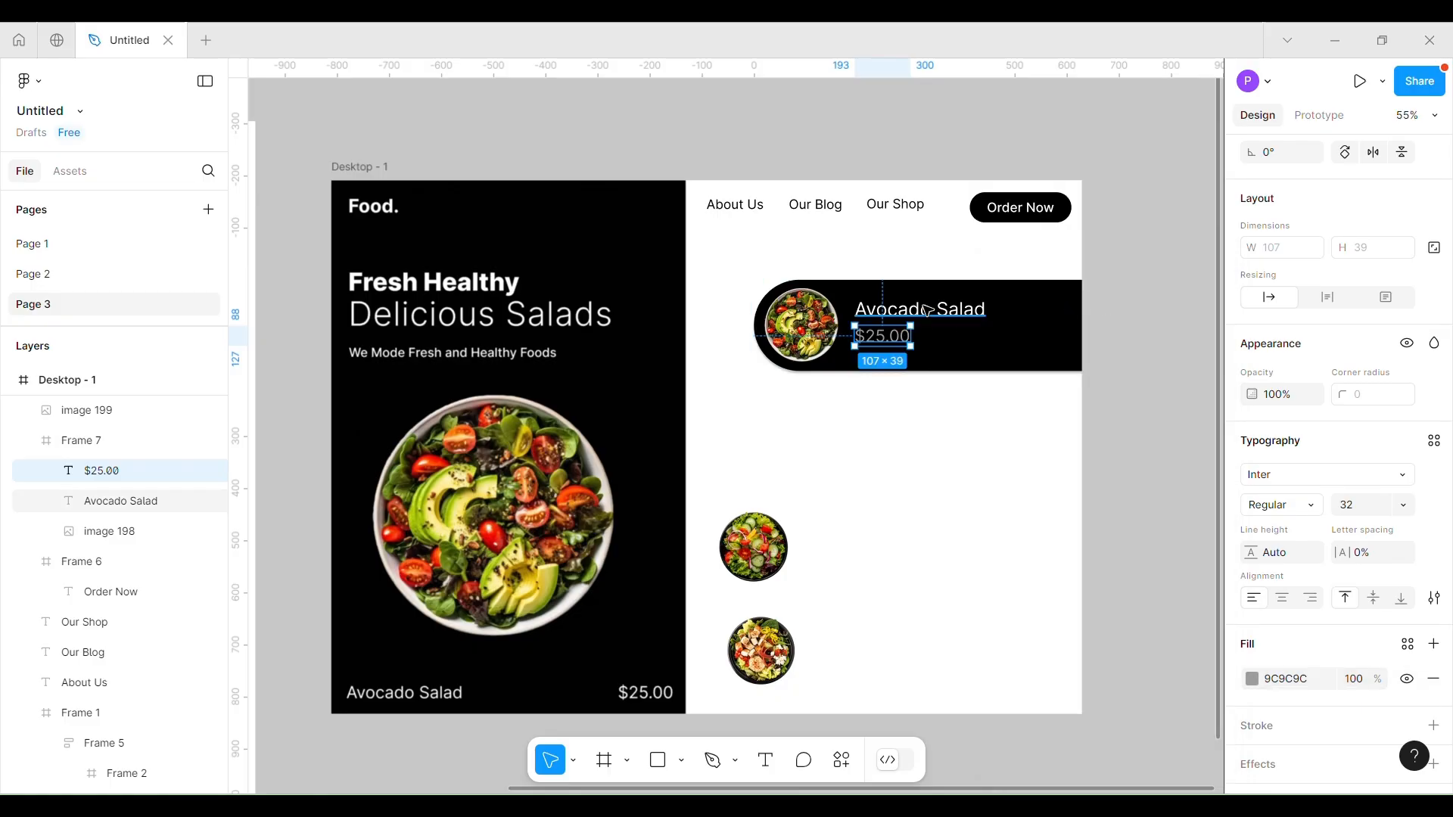
Move the card's "Avocado Salad" and "$25.00" texts together slightly to X 197.
{"action": "left_click", "coordinate": [932, 310], "text": "shift"}
{"action": "left_click_drag", "start_coordinate": [917, 322], "coordinate": [921, 326]}
{"action": "left_click", "coordinate": [926, 496]}
Find the filled heart in the Bootstrap Icons plugin by searching "he" and insert it on the canvas.
{"action": "left_click", "coordinate": [842, 760]}
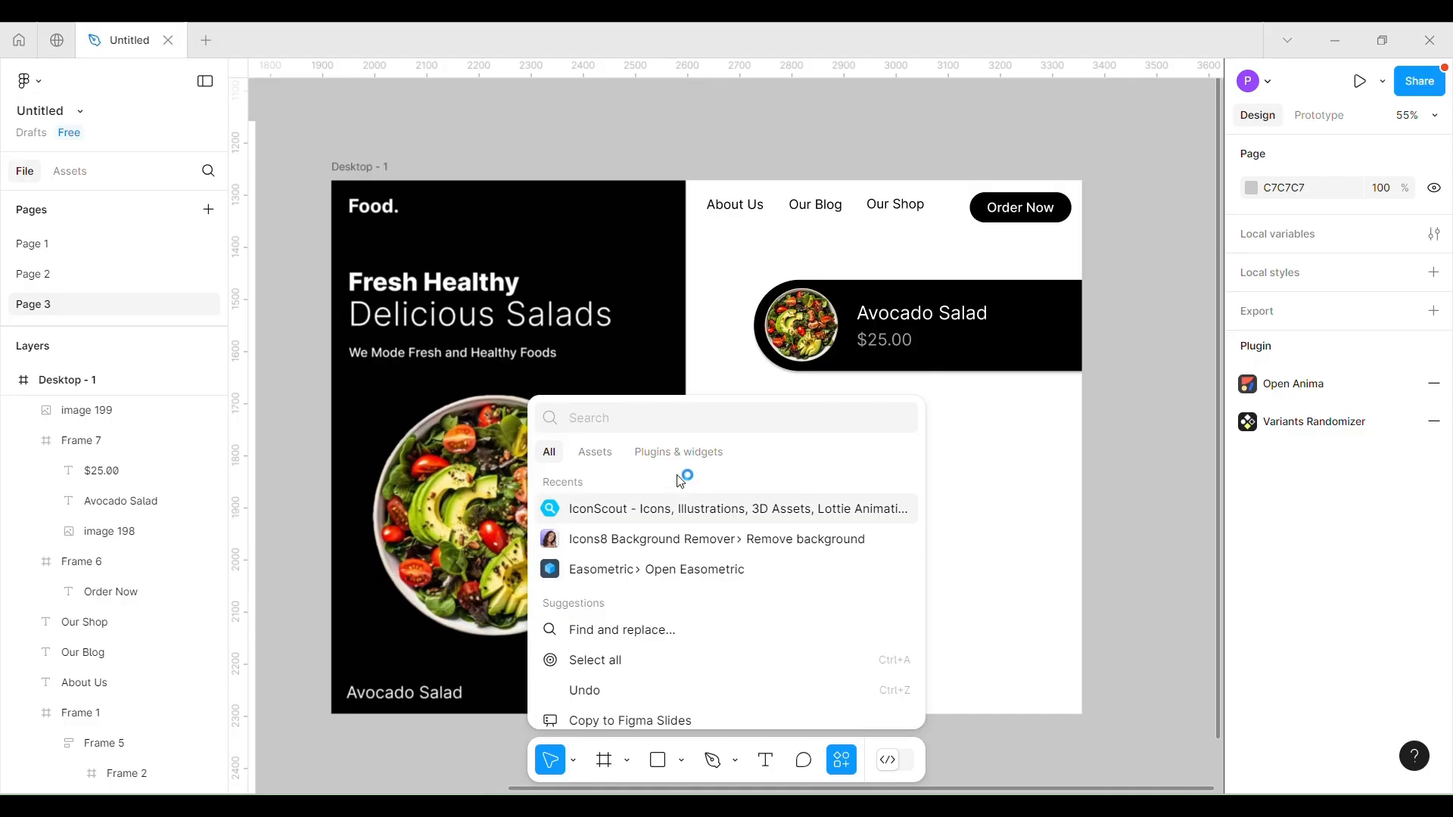
{"action": "left_click", "coordinate": [682, 452]}
{"action": "type", "text": "b"}
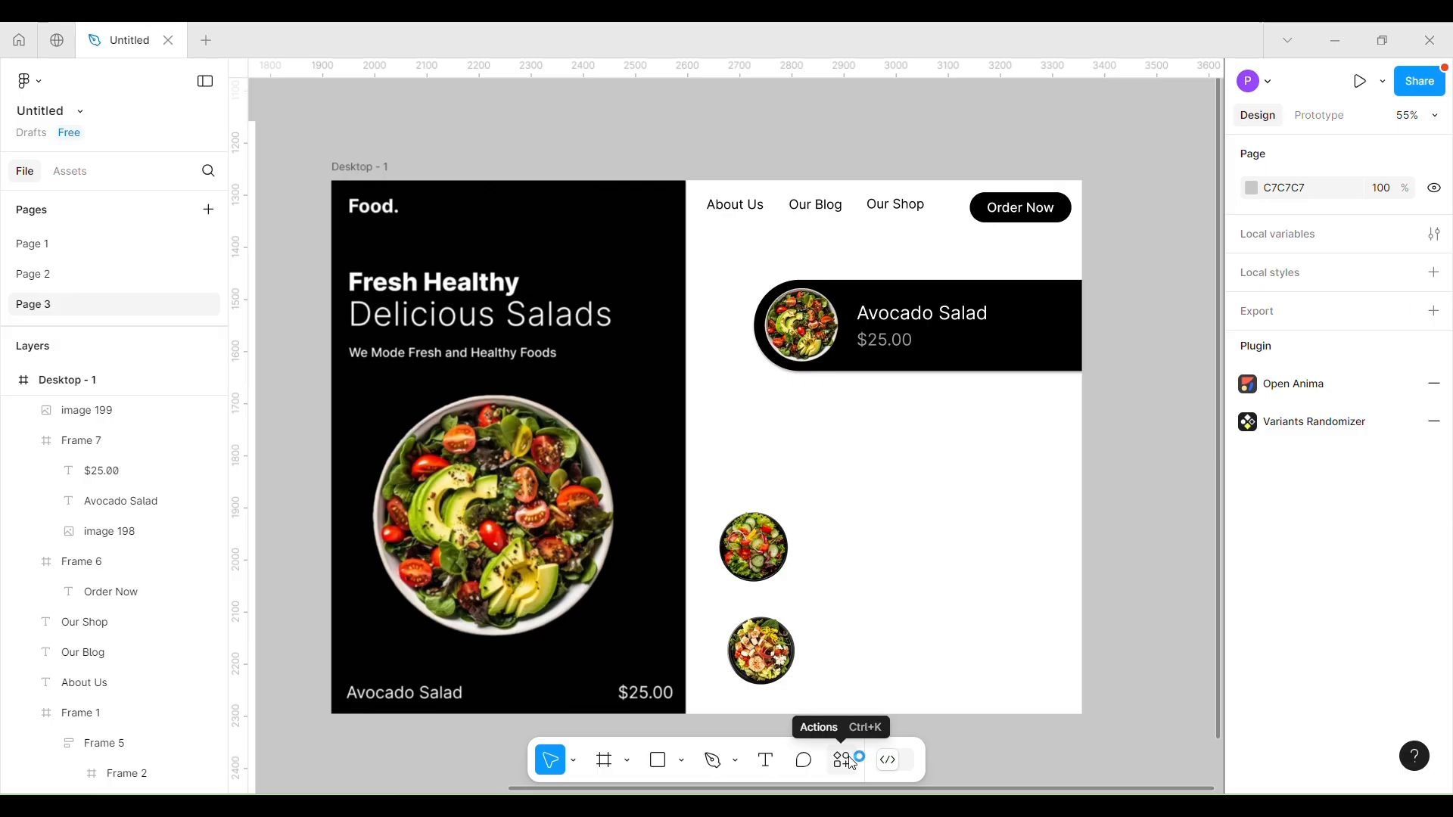
{"action": "left_click", "coordinate": [841, 760]}
{"action": "type", "text": "he"}
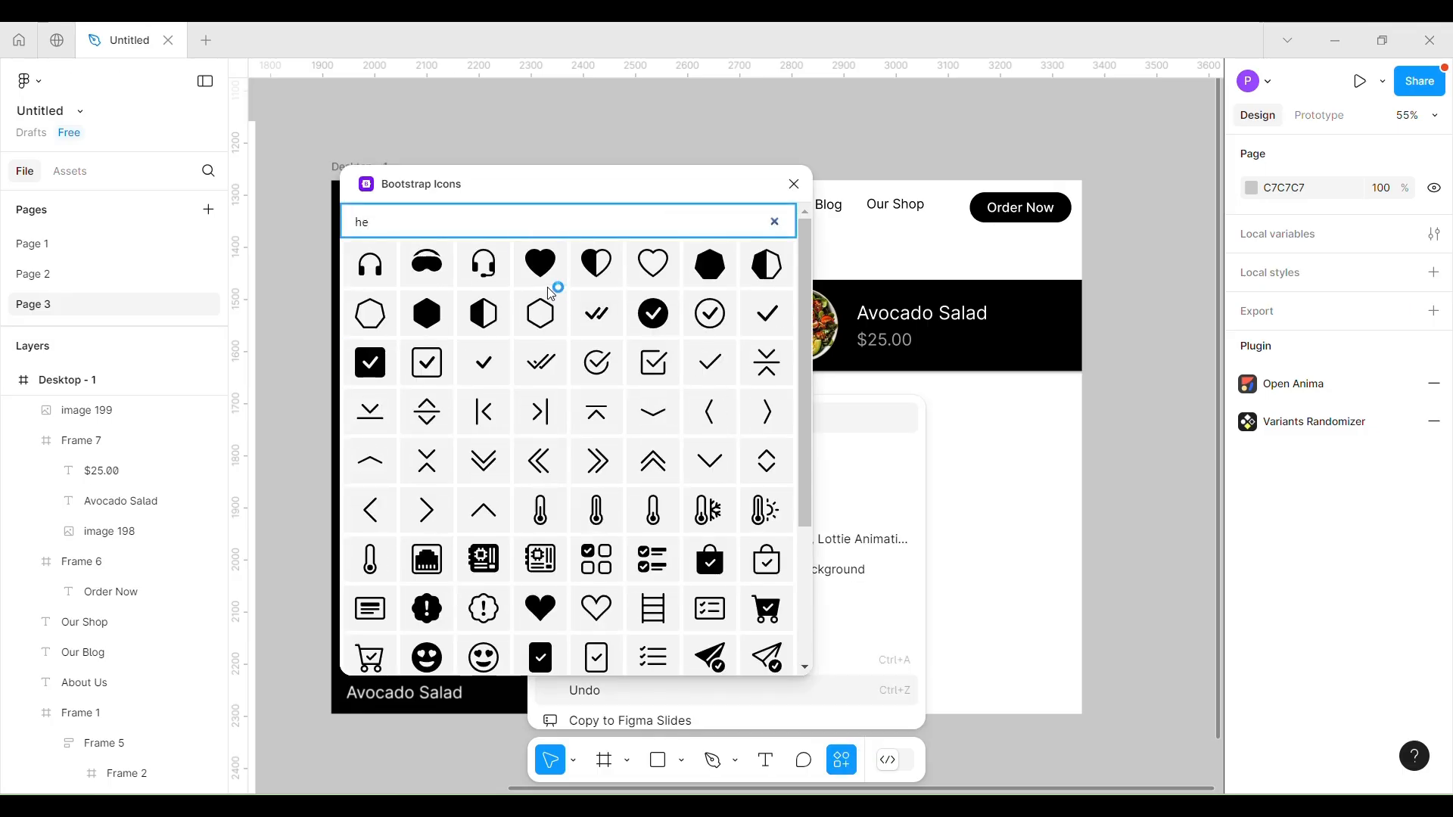
{"action": "left_click", "coordinate": [542, 272]}
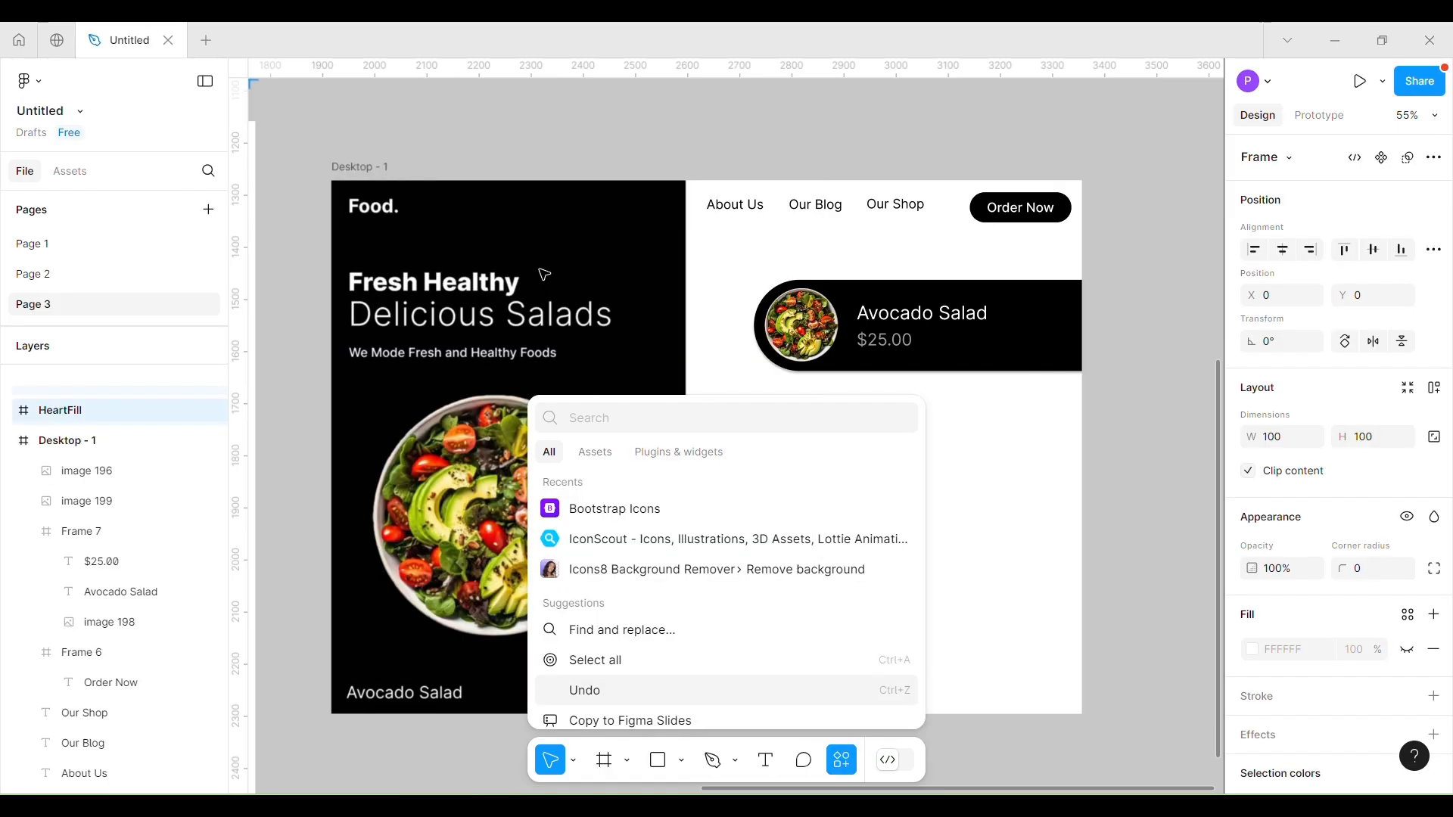
{"action": "left_click", "coordinate": [1123, 535]}
Move the heart icon onto the white area of the landing page below the card, at X 1225, Y 476.
{"action": "scroll", "coordinate": [1115, 540], "scroll_direction": "down", "scroll_amount": 3}
{"action": "scroll", "coordinate": [1115, 541], "scroll_direction": "down", "scroll_amount": 2}
{"action": "left_click_drag", "start_coordinate": [562, 224], "coordinate": [1076, 507]}
{"action": "scroll", "coordinate": [1111, 503], "scroll_direction": "up", "scroll_amount": 4}
{"action": "scroll", "coordinate": [1039, 485], "scroll_direction": "up", "scroll_amount": 2}
{"action": "left_click_drag", "start_coordinate": [768, 514], "coordinate": [671, 412]}
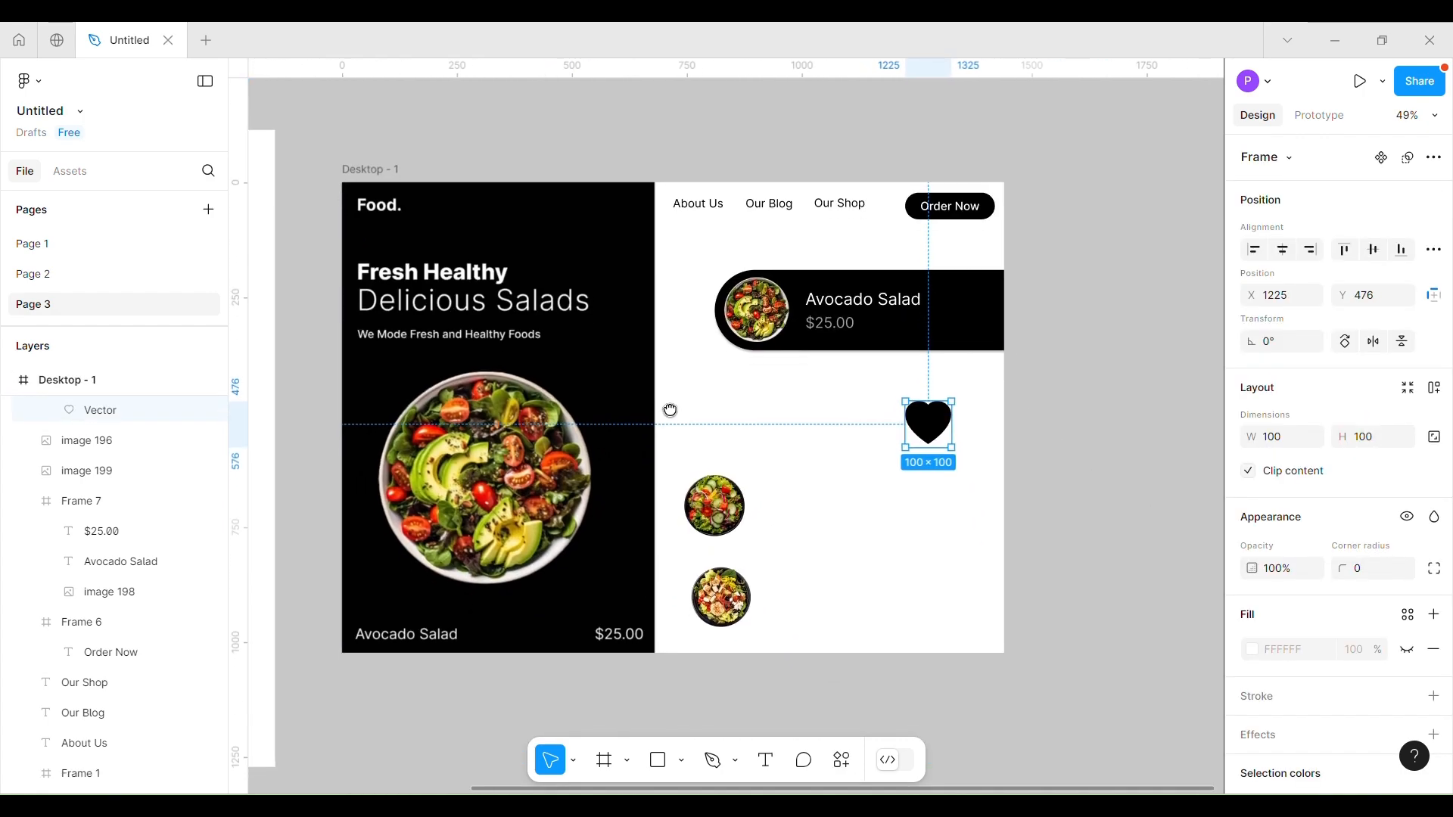
{"action": "scroll", "coordinate": [931, 486], "scroll_direction": "up", "scroll_amount": 1}
{"action": "left_click_drag", "start_coordinate": [766, 461], "coordinate": [813, 458]}
{"action": "left_click", "coordinate": [813, 459]}
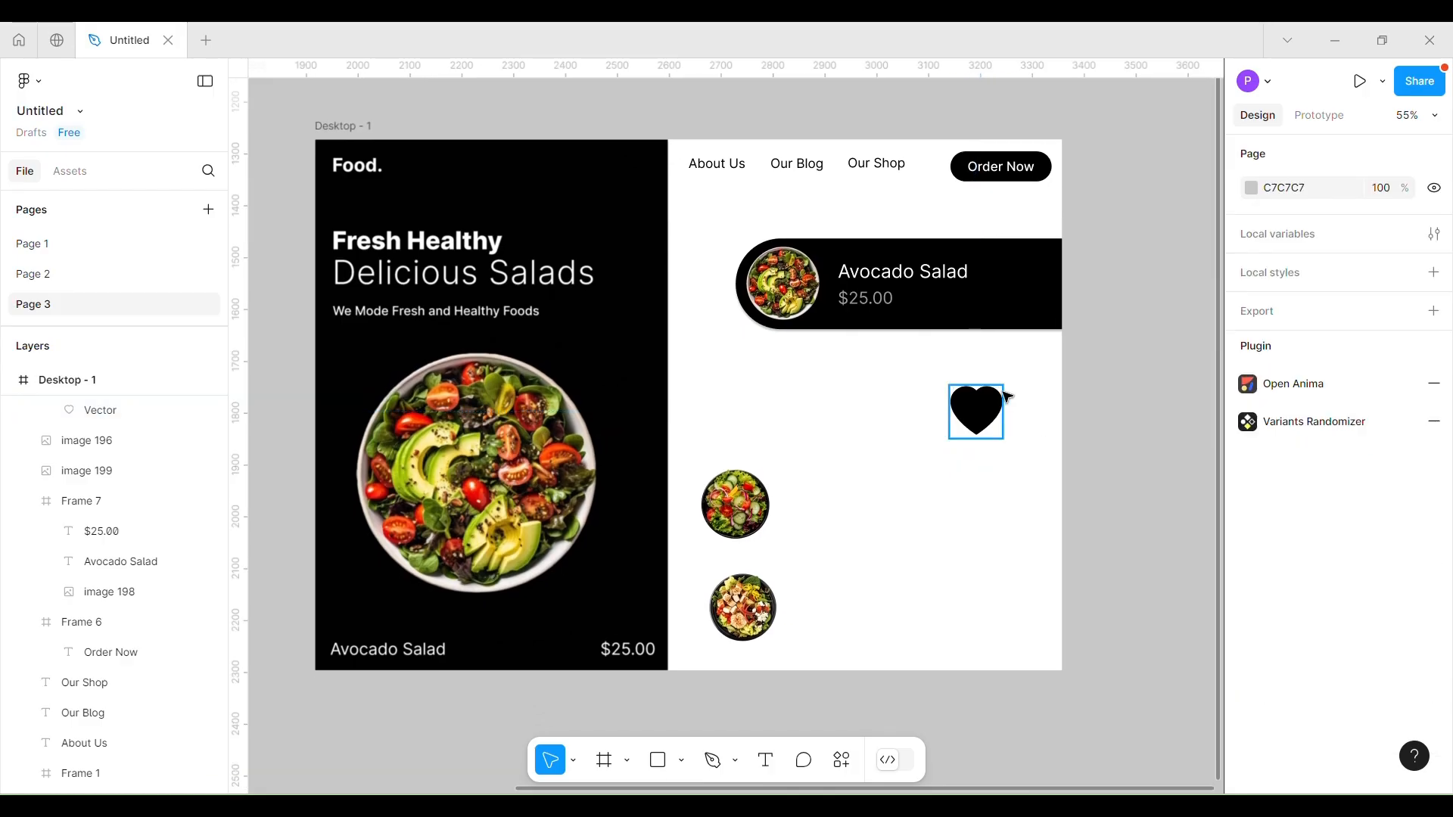
Shrink the heart icon to 53 × 53 and change its color to red FF0000.
{"action": "left_click", "coordinate": [977, 412]}
{"action": "left_click_drag", "start_coordinate": [1001, 386], "coordinate": [978, 409]}
{"action": "scroll", "coordinate": [1376, 666], "scroll_direction": "down", "scroll_amount": 3}
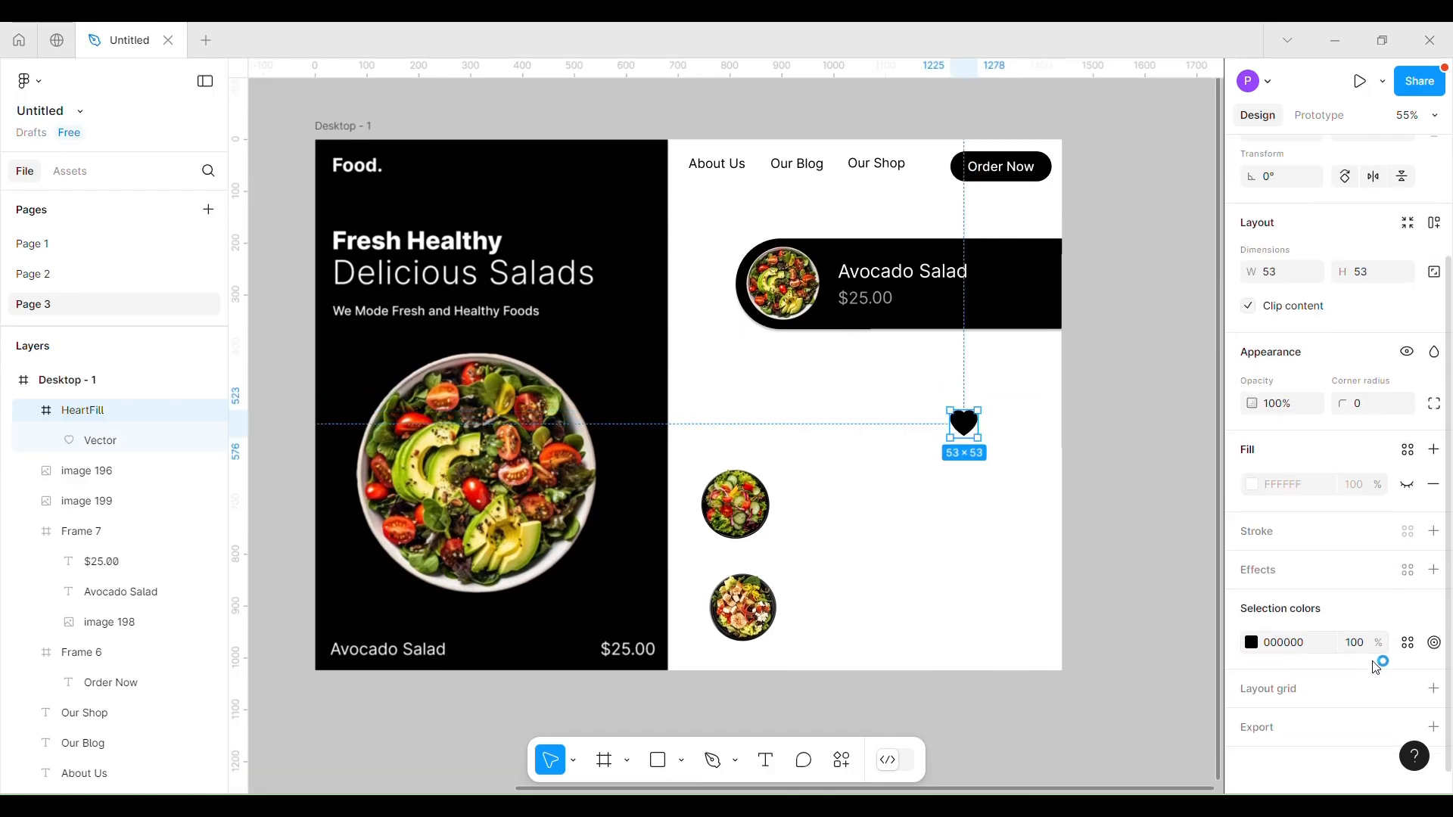
{"action": "left_click", "coordinate": [1250, 644]}
{"action": "left_click_drag", "start_coordinate": [1189, 363], "coordinate": [1302, 216]}
{"action": "left_click", "coordinate": [1209, 259]}
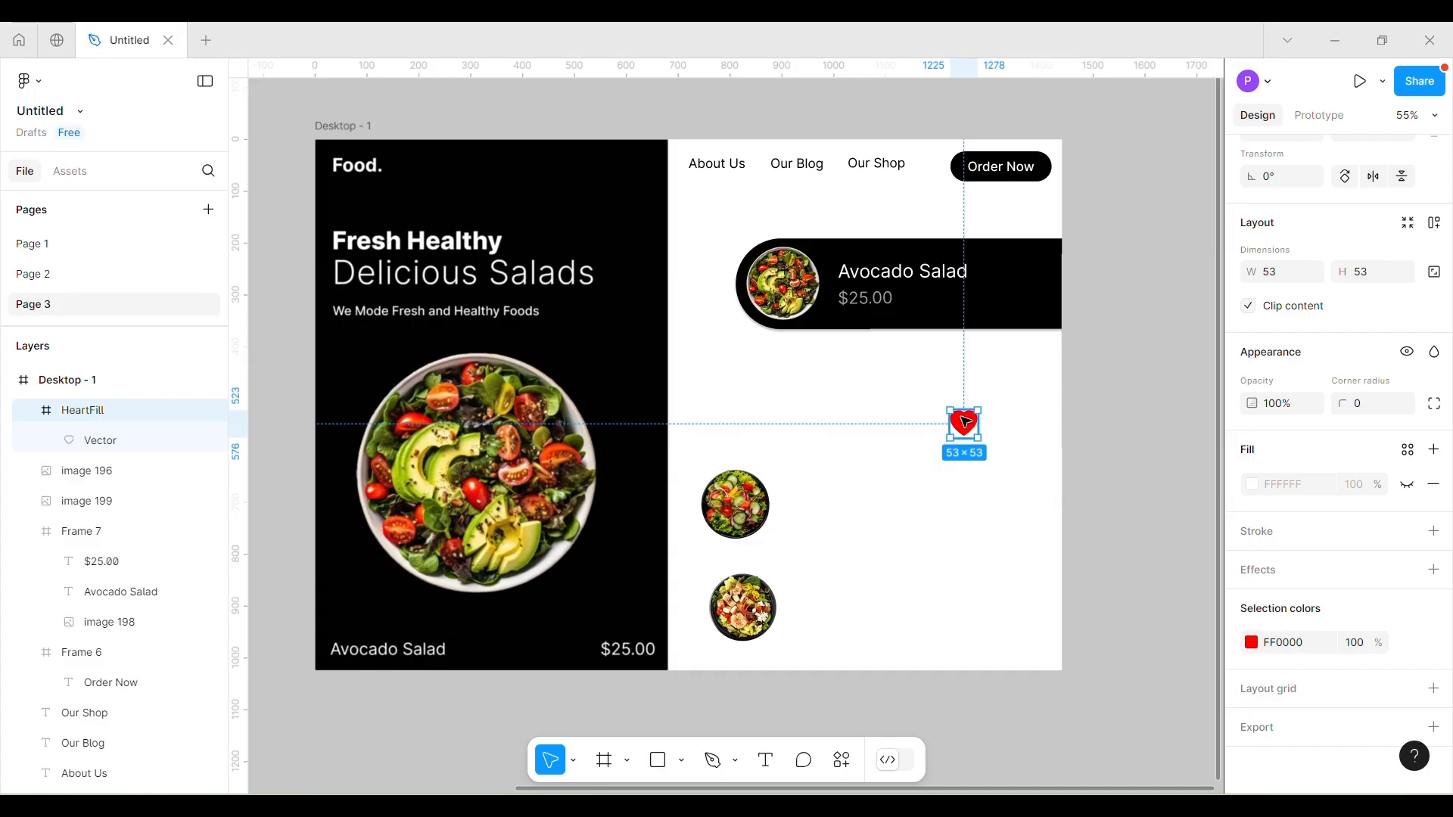
Place the heart inside the Avocado Salad card at X 569, Y 23, sized 35 × 35 with locked proportions.
{"action": "left_click_drag", "start_coordinate": [969, 420], "coordinate": [1049, 269]}
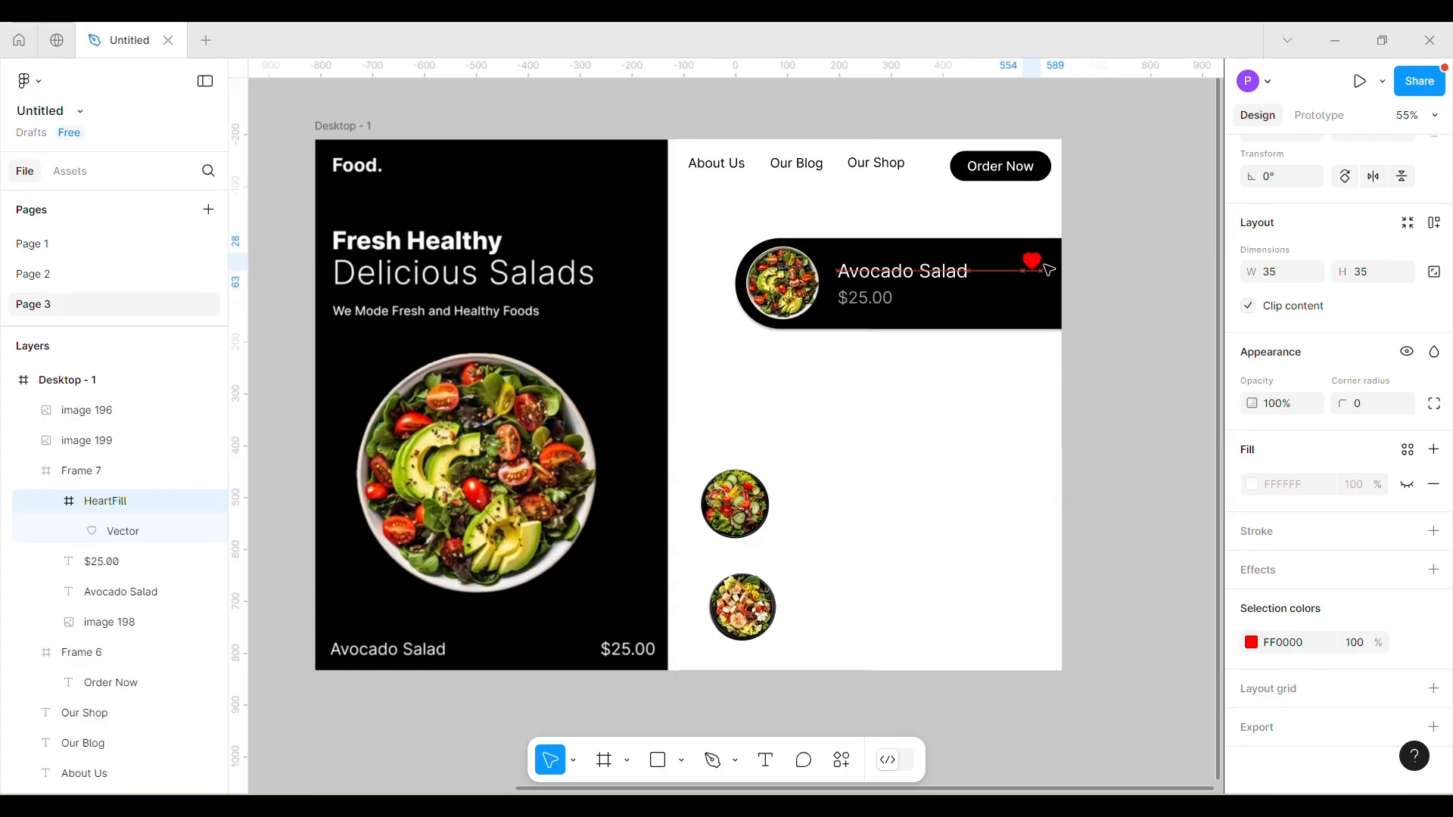
{"action": "left_click", "coordinate": [1436, 272]}
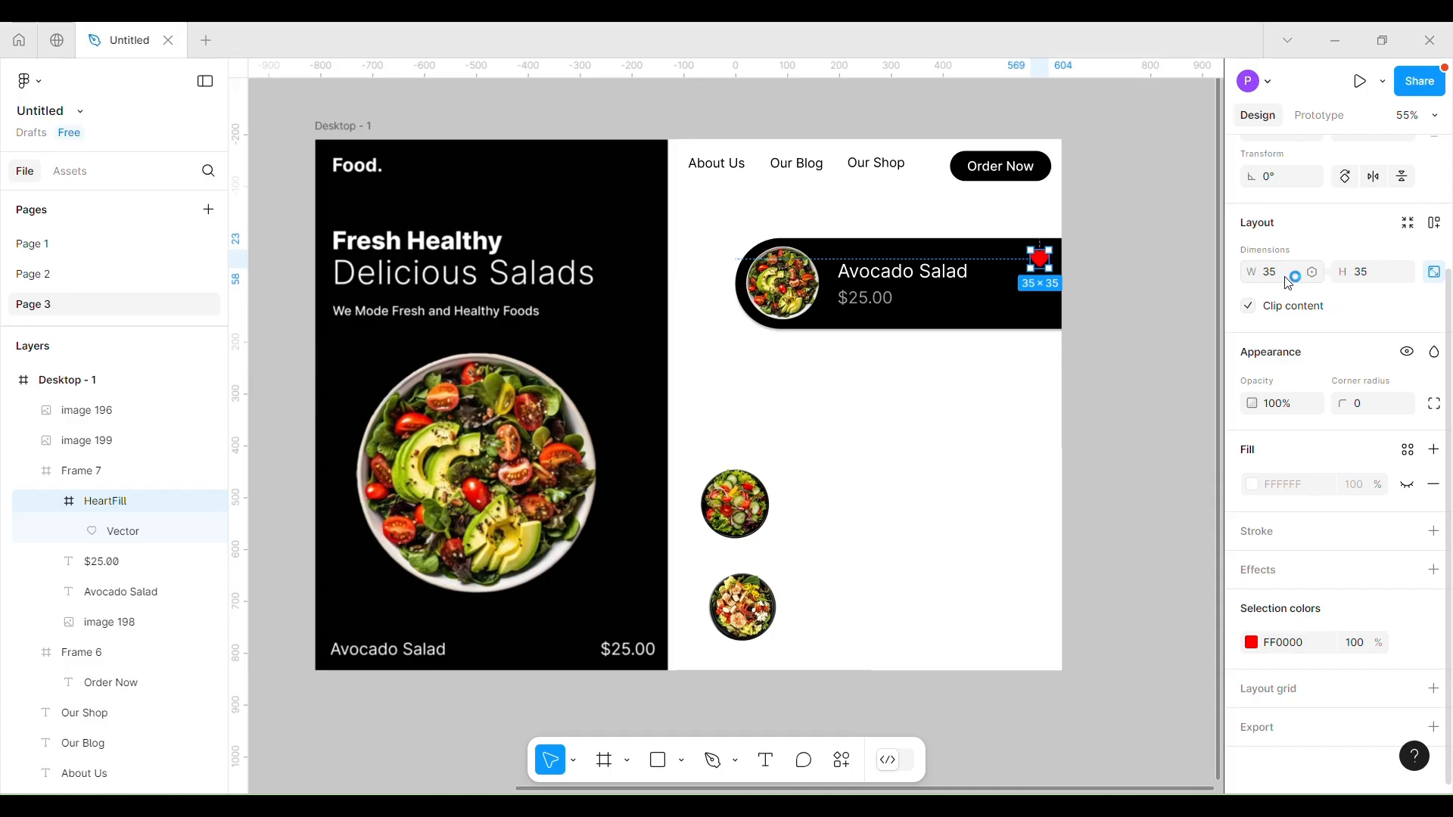
{"action": "left_click", "coordinate": [1080, 393]}
Move the card's name and price texts together to X 209, placing the name at Y 31.
{"action": "left_click", "coordinate": [901, 273]}
{"action": "left_click", "coordinate": [867, 297], "text": "shift"}
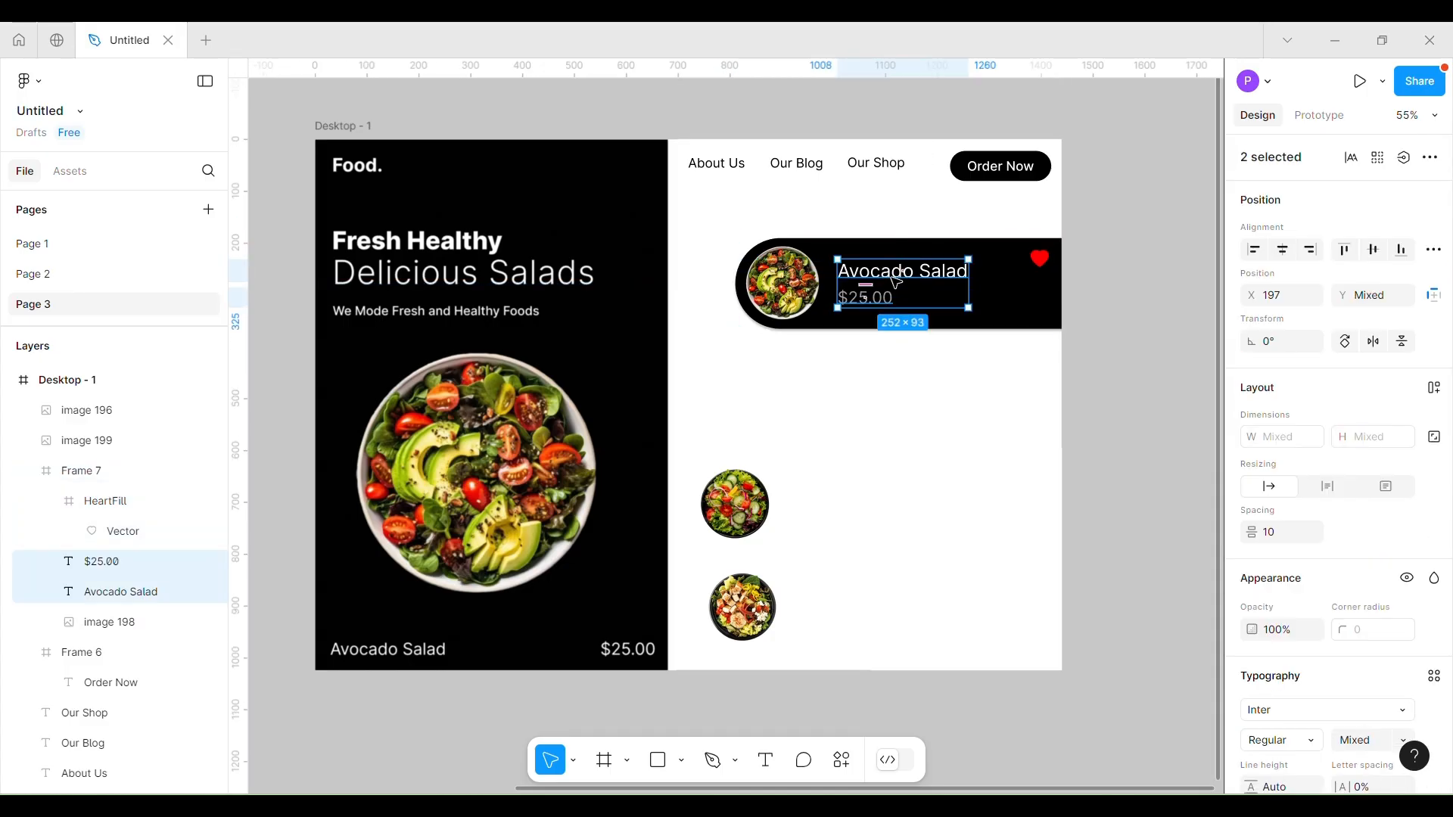
{"action": "left_click_drag", "start_coordinate": [897, 281], "coordinate": [904, 272]}
{"action": "key", "text": "Up"}
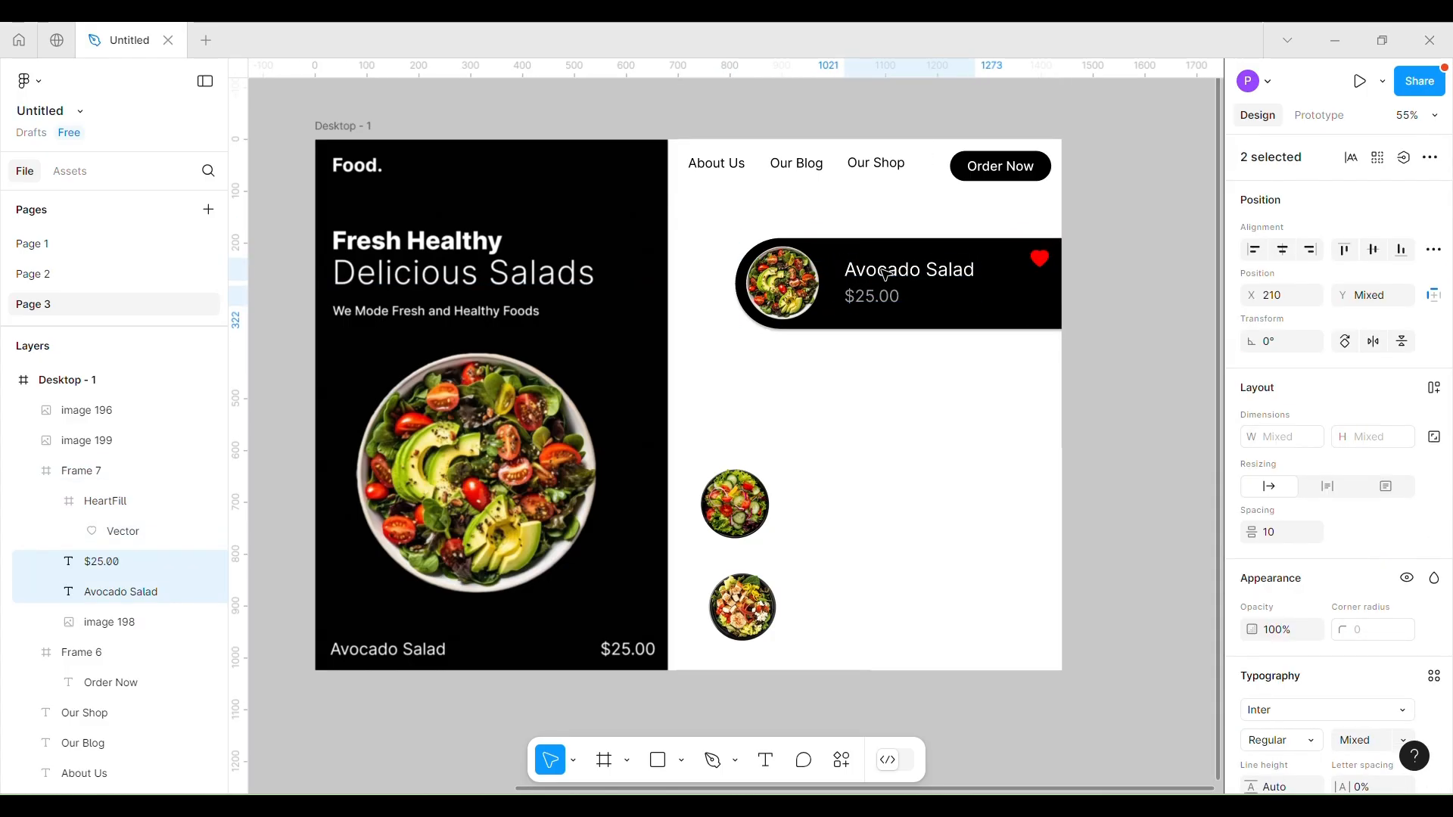
{"action": "left_click", "coordinate": [887, 430]}
Change the font weight of the card's "Avocado Salad" text to Medium.
{"action": "left_click", "coordinate": [910, 269]}
{"action": "left_click", "coordinate": [1287, 691]}
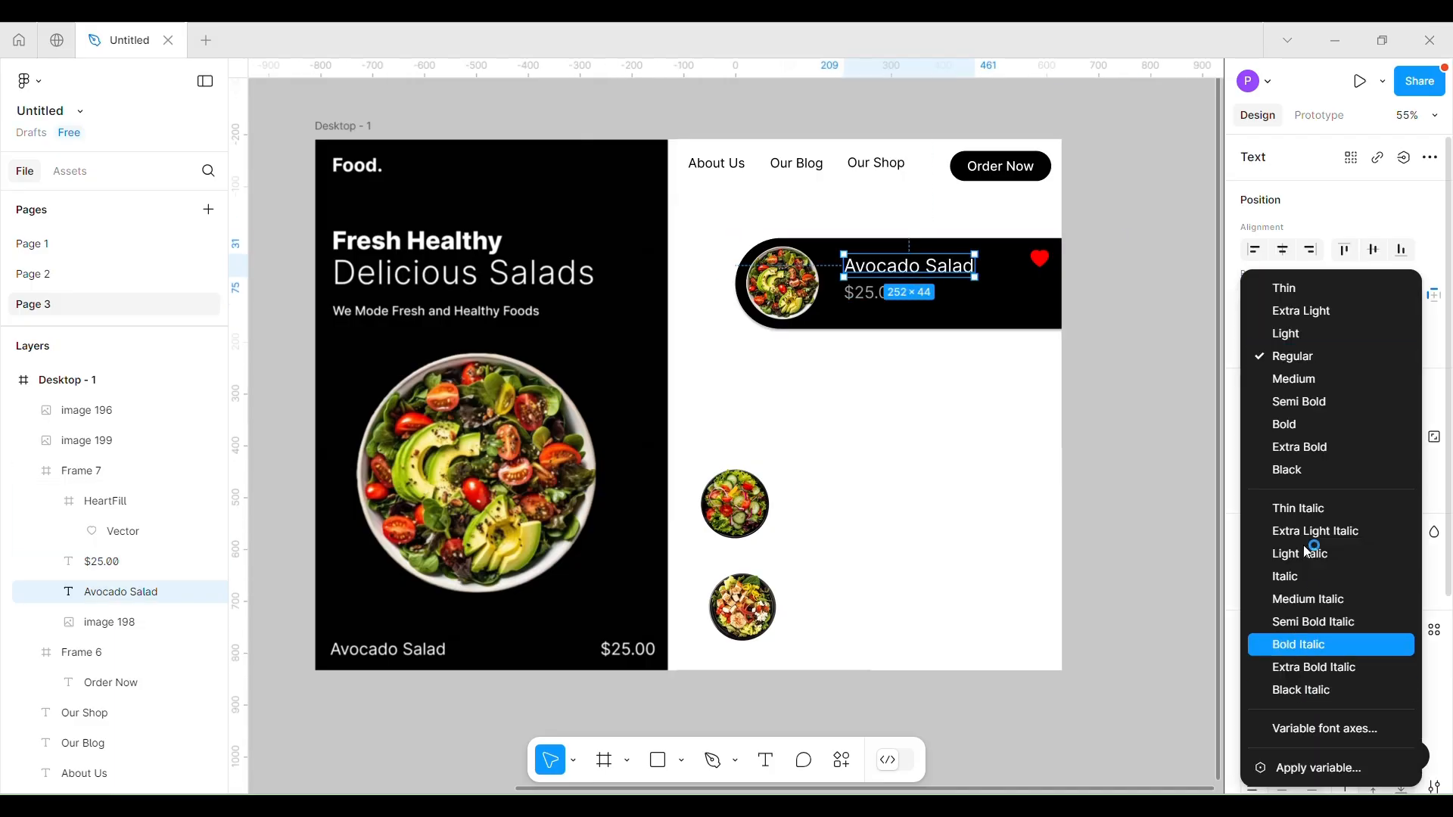
{"action": "left_click", "coordinate": [1283, 383]}
{"action": "left_click", "coordinate": [1059, 363]}
Duplicate the Avocado Salad card below at X 892, Y 424 and set the copy's name to font size 30.
{"action": "left_click", "coordinate": [985, 318]}
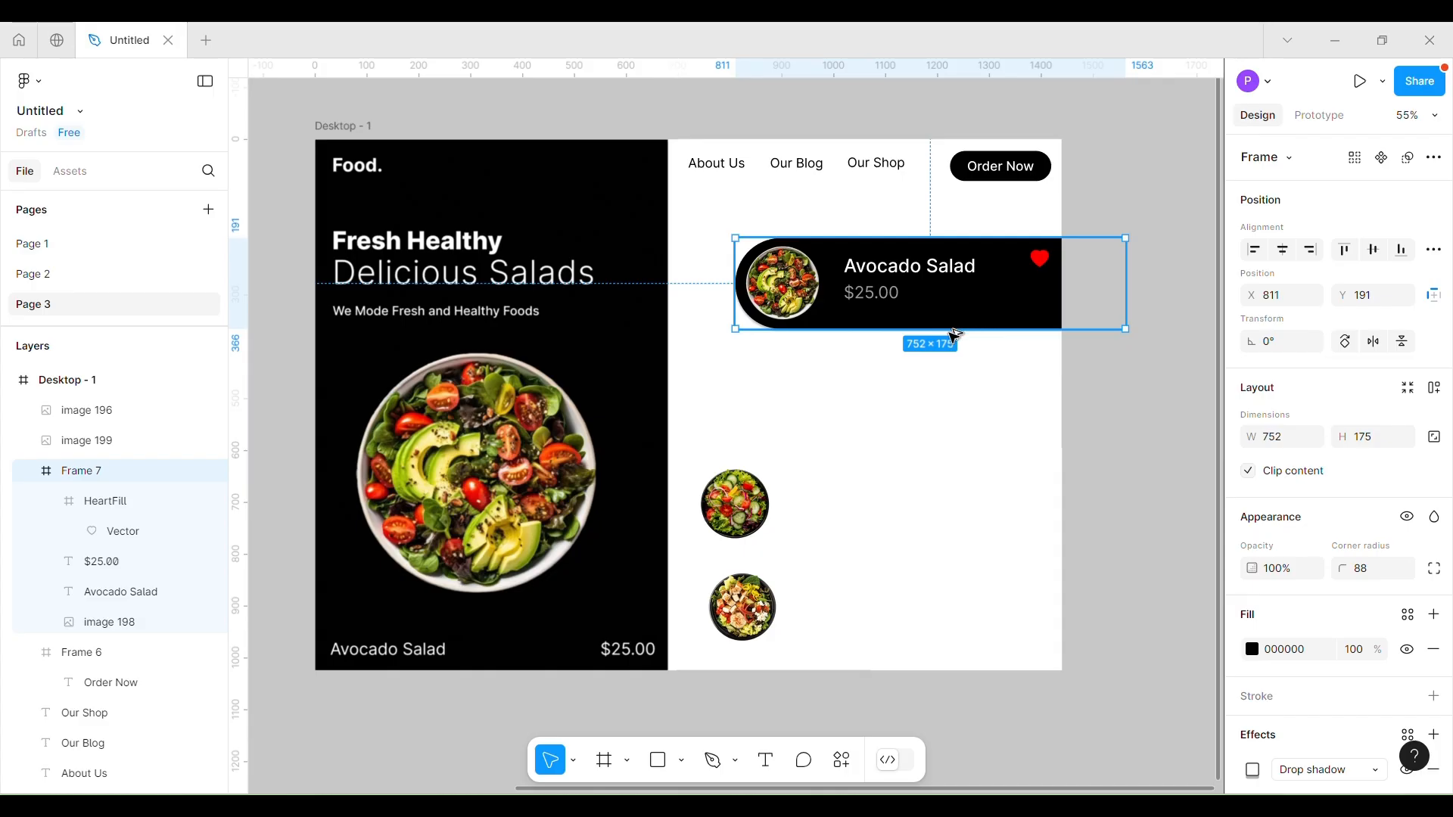
{"action": "left_click_drag", "start_coordinate": [955, 334], "coordinate": [998, 430]}
{"action": "double_click", "coordinate": [952, 388]}
{"action": "left_click", "coordinate": [1363, 694]}
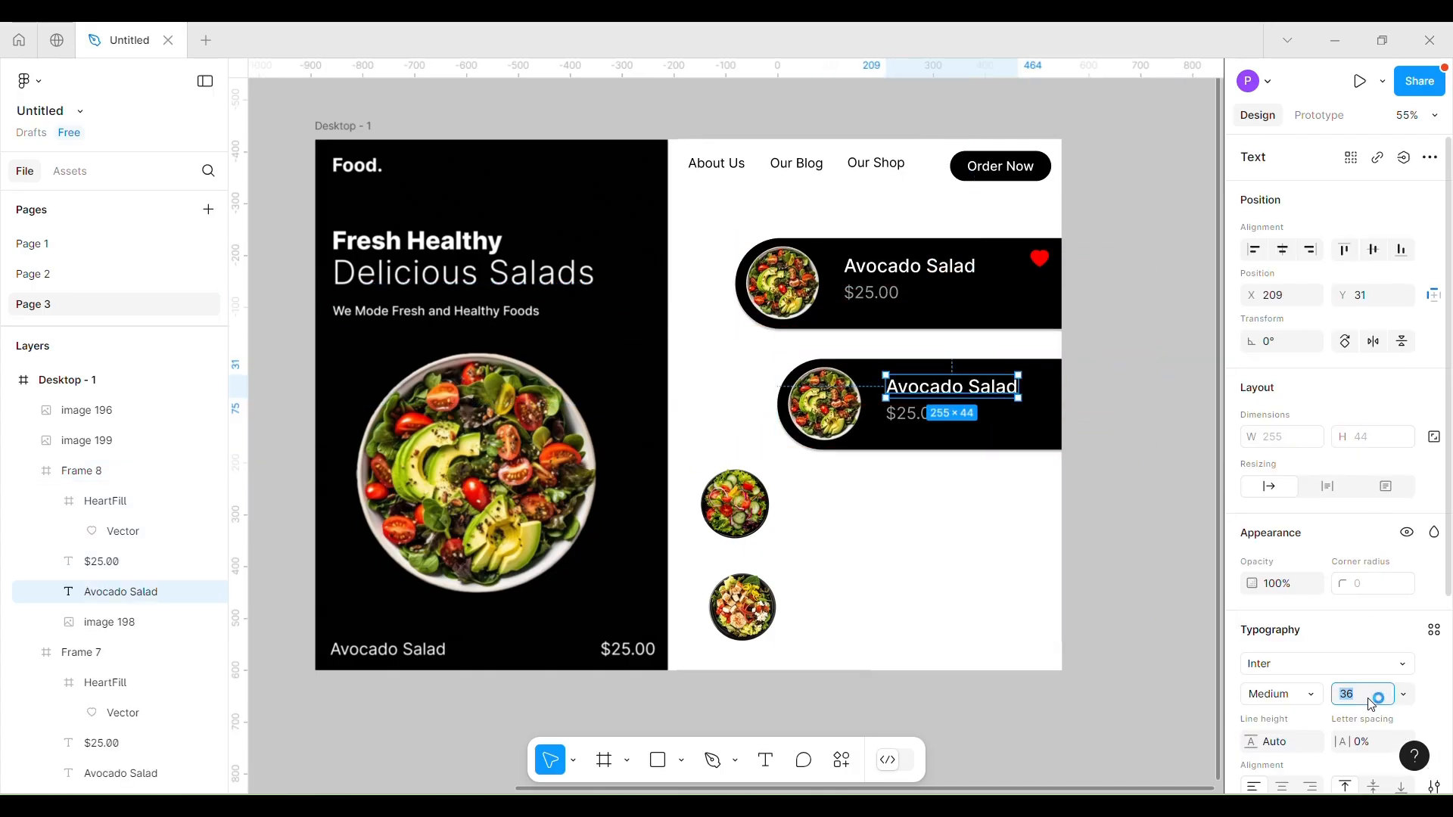
{"action": "type", "text": "30"}
{"action": "key", "text": "Return"}
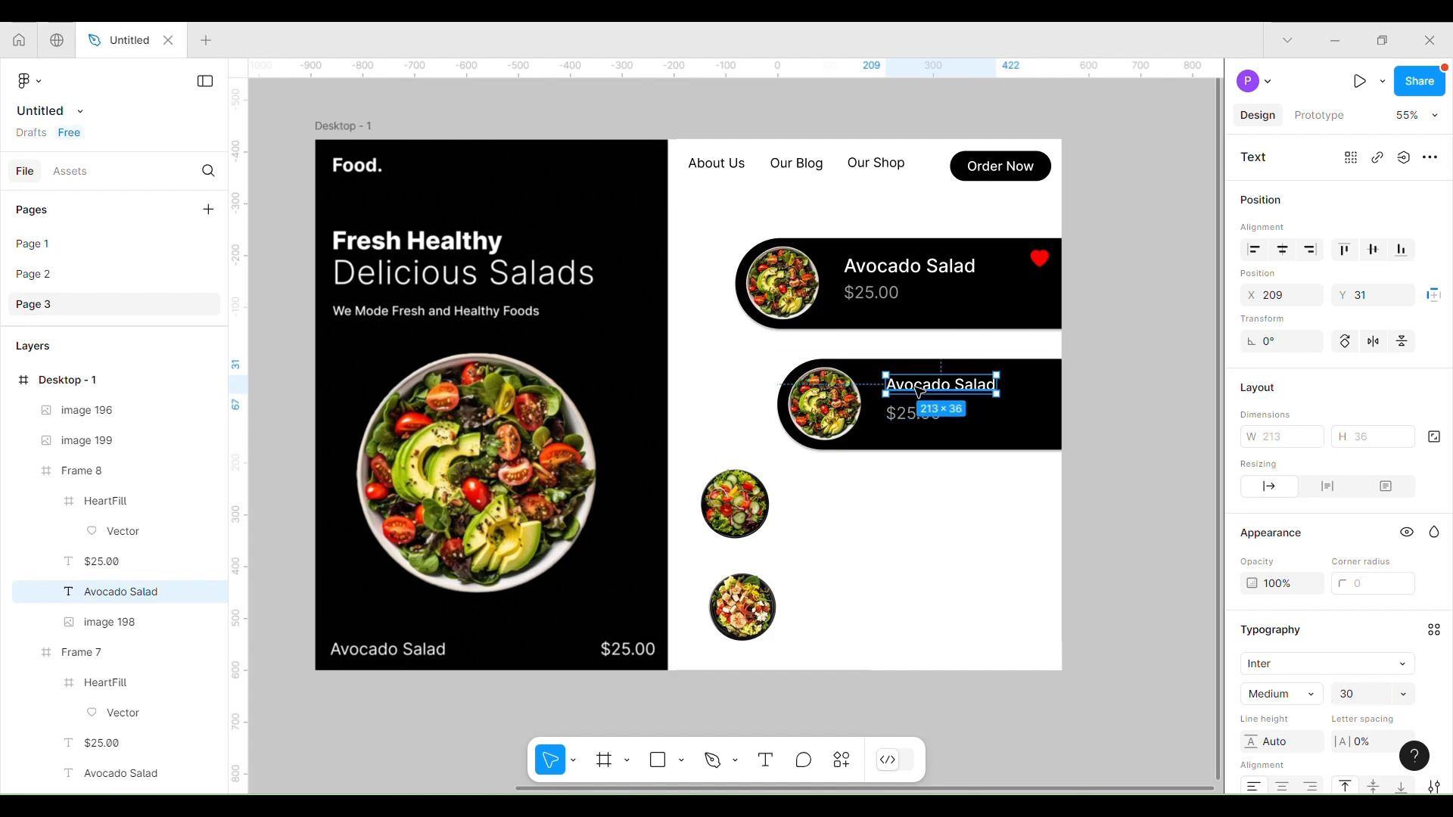
Move the second card's name to Y 40, rename it "Green Salad" and change the price to "$16.00".
{"action": "left_click_drag", "start_coordinate": [919, 386], "coordinate": [920, 389]}
{"action": "double_click", "coordinate": [923, 392]}
{"action": "type", "text": "Green"}
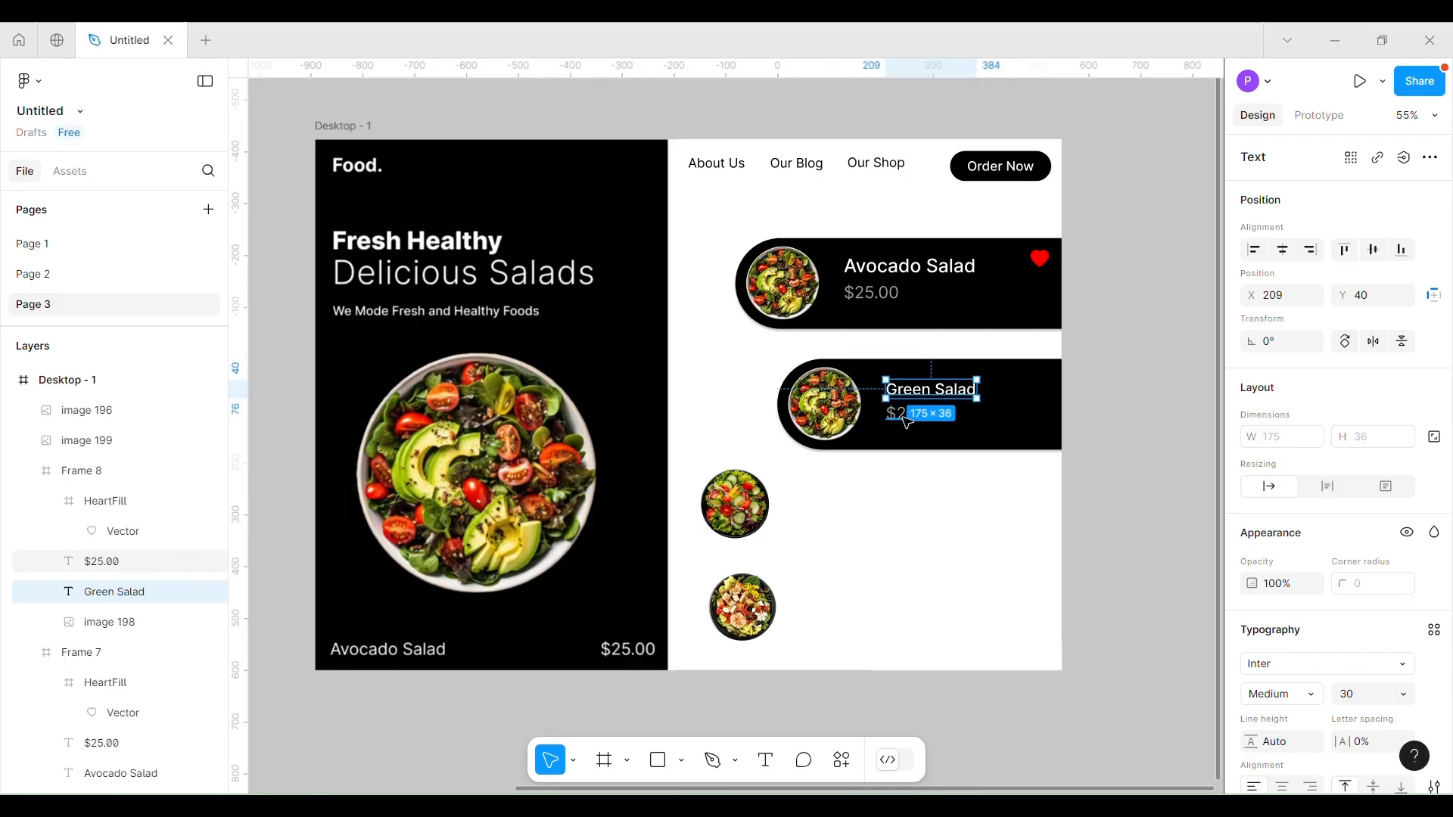
{"action": "double_click", "coordinate": [919, 416]}
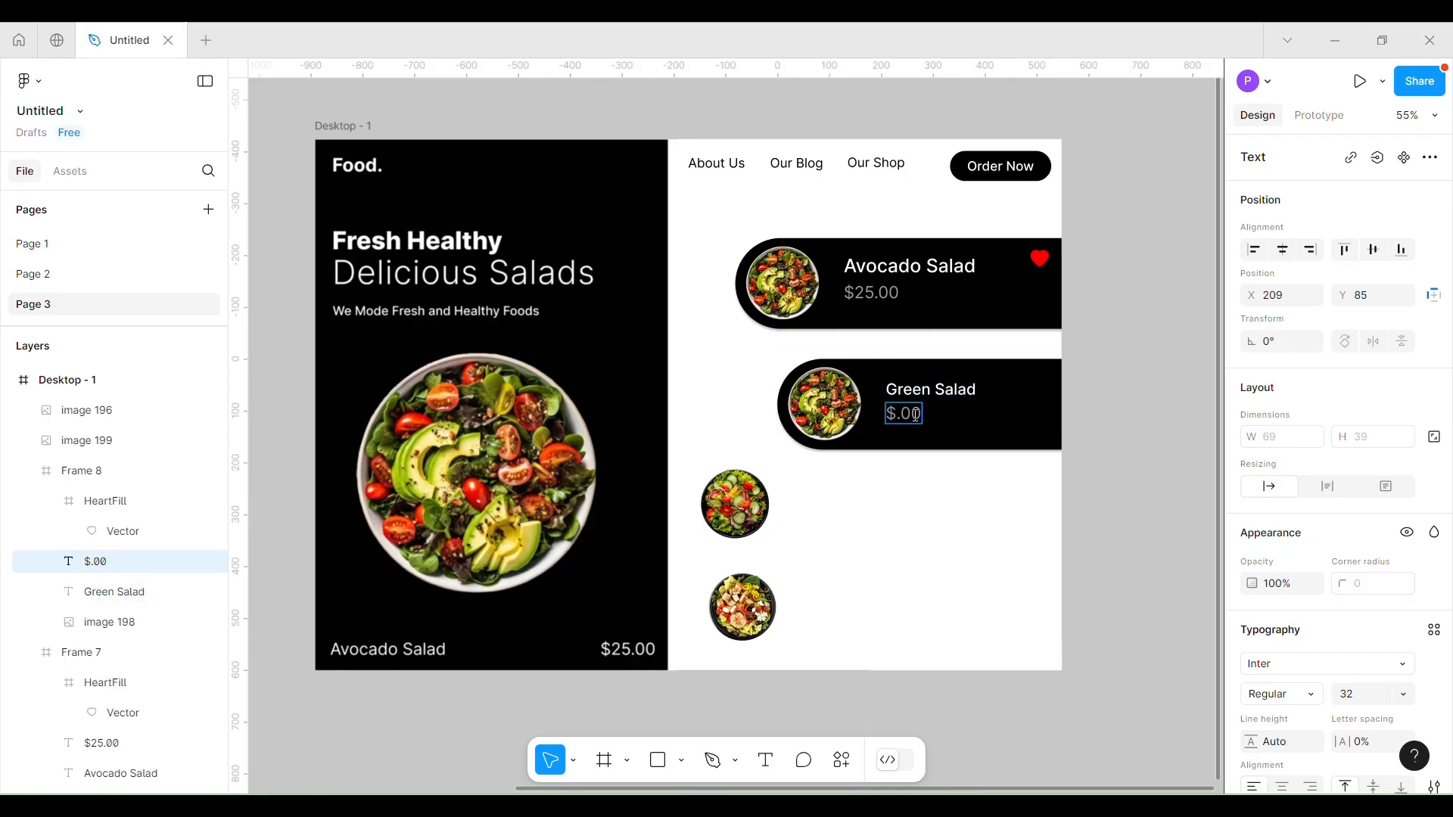
{"action": "type", "text": "16"}
{"action": "left_click", "coordinate": [909, 529]}
{"action": "left_click", "coordinate": [908, 529]}
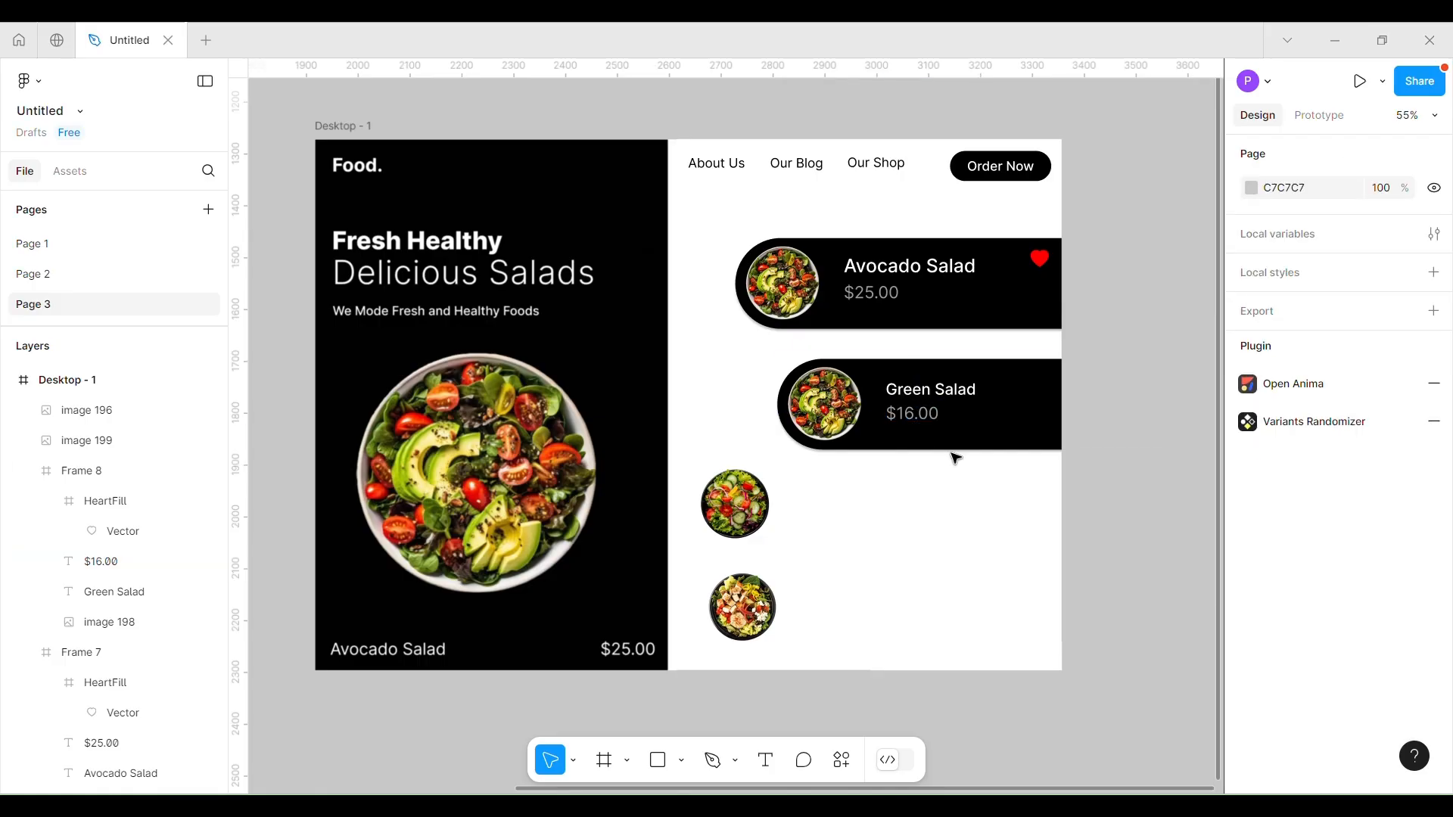
Reduce the font size of the second card's "$16.00" price to 30.
{"action": "double_click", "coordinate": [924, 414]}
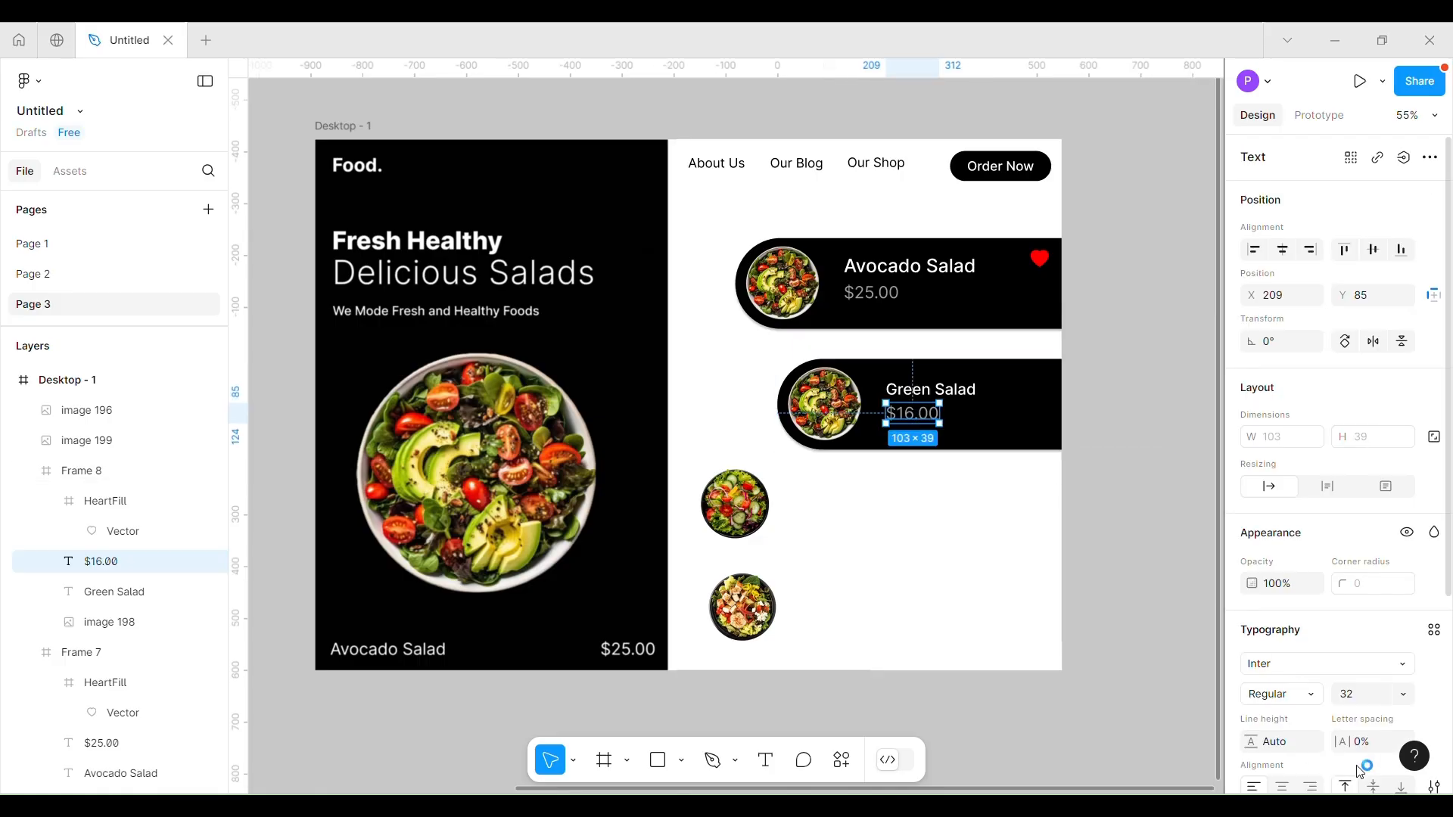
{"action": "left_click", "coordinate": [1404, 700]}
{"action": "left_click", "coordinate": [1375, 569]}
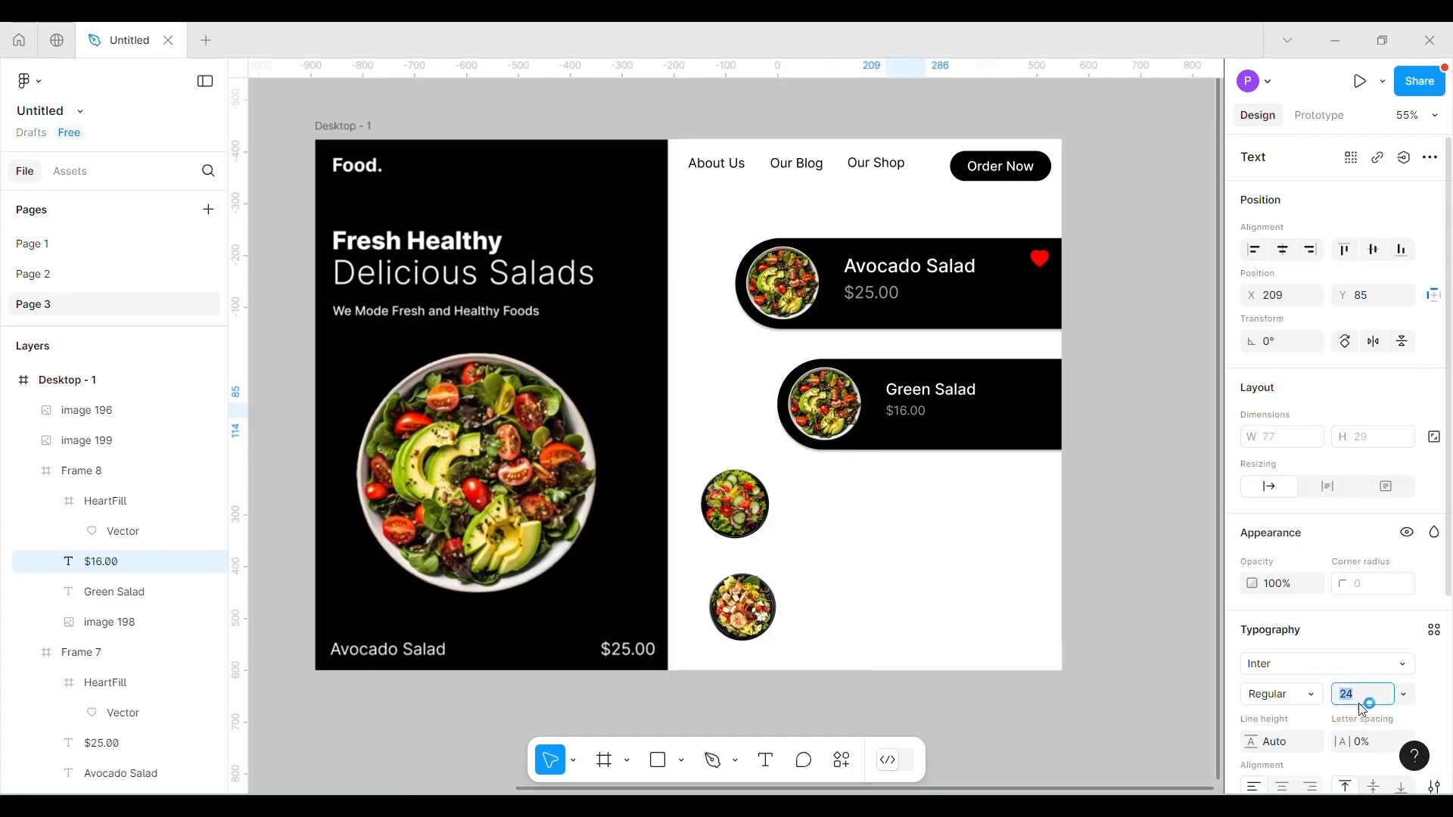
Set the spacing between the Green Salad name and price to 10 and move both texts to X 201.
{"action": "left_click", "coordinate": [968, 390], "text": "shift"}
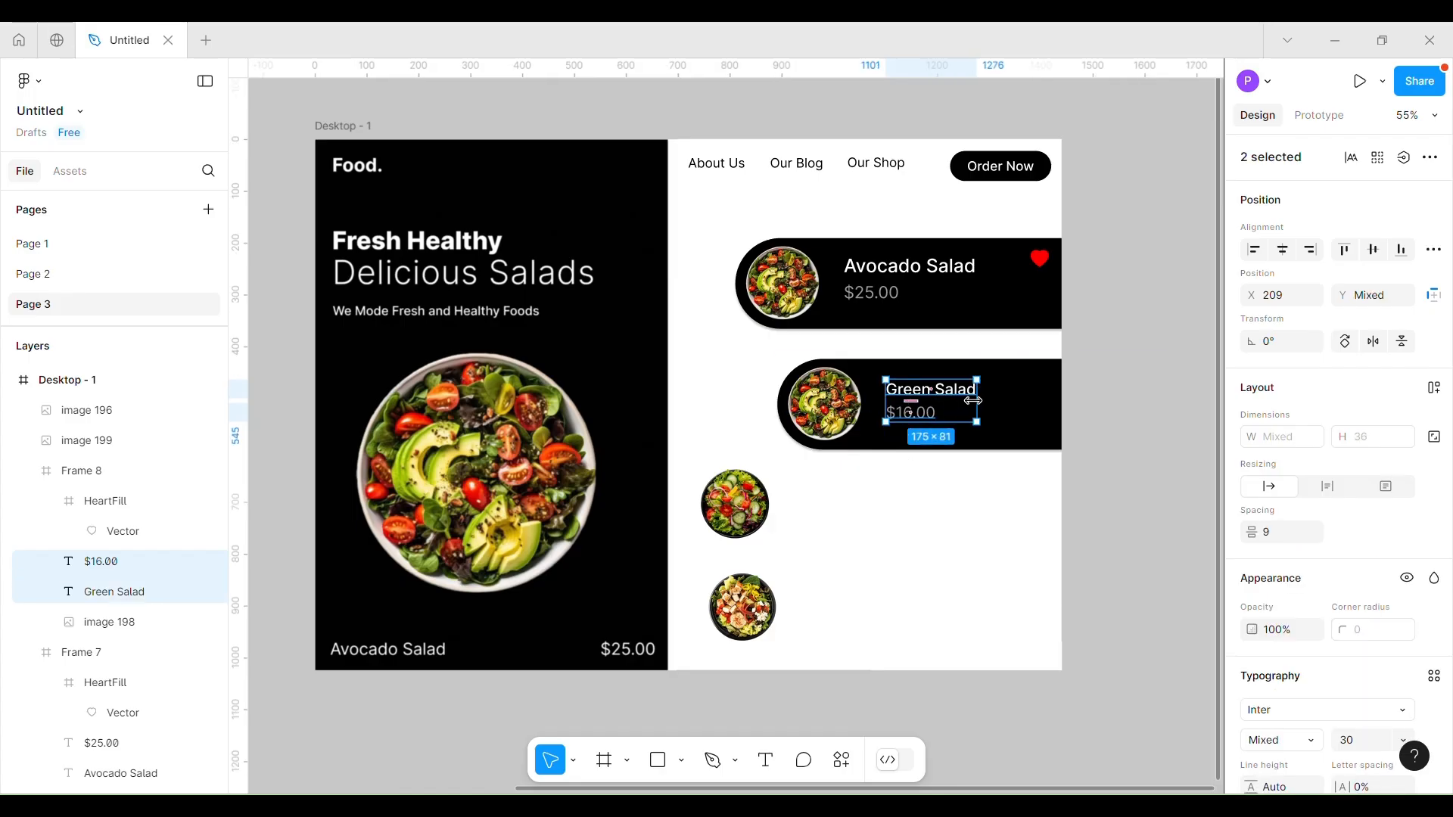
{"action": "left_click", "coordinate": [1287, 539]}
{"action": "key", "text": "Return"}
{"action": "left_click_drag", "start_coordinate": [933, 396], "coordinate": [923, 409]}
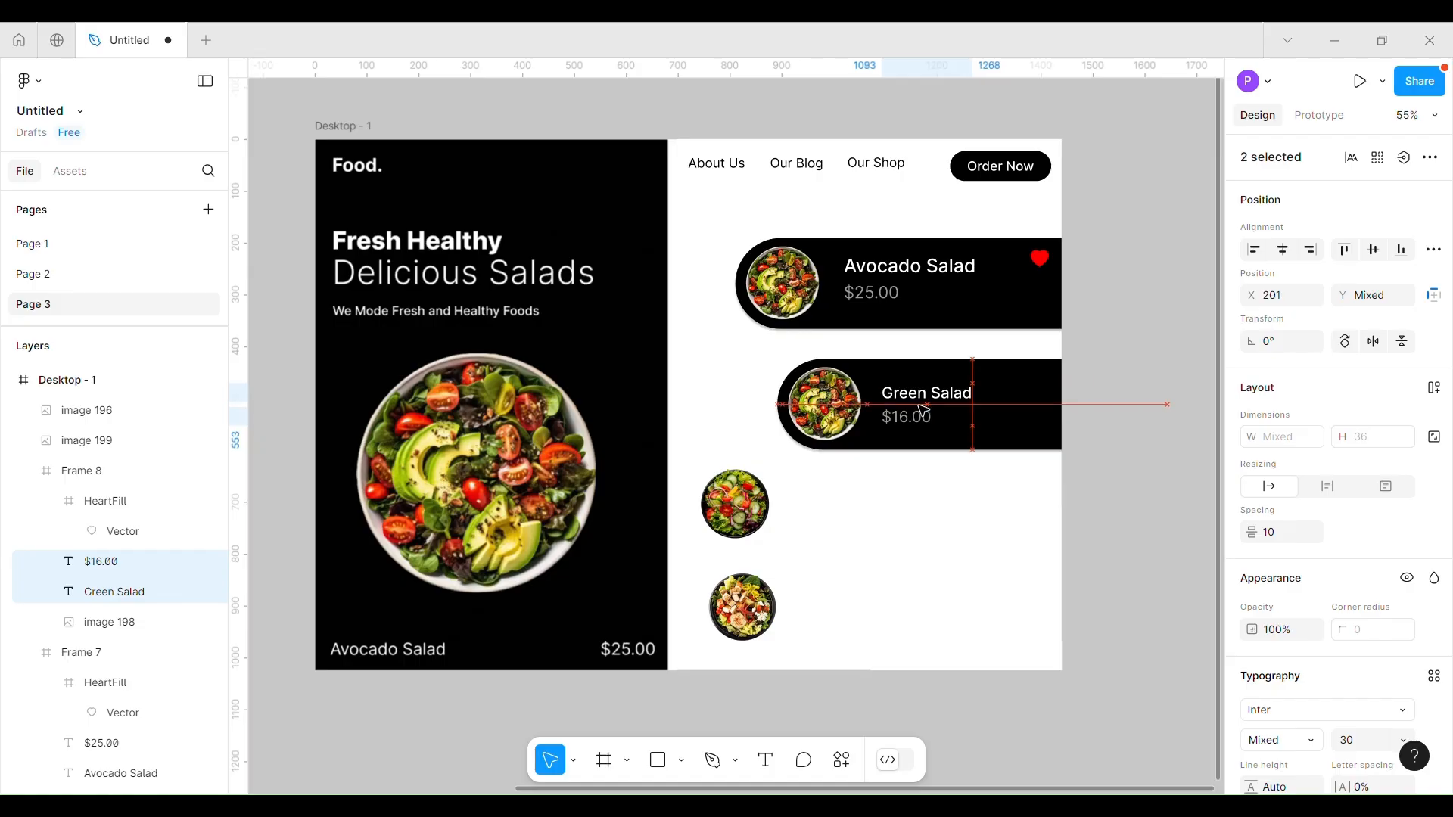
{"action": "left_click", "coordinate": [993, 456]}
Move the Green Salad card's heart icon inward so it sits within the visible page area.
{"action": "left_click", "coordinate": [990, 435]}
{"action": "left_click", "coordinate": [153, 502]}
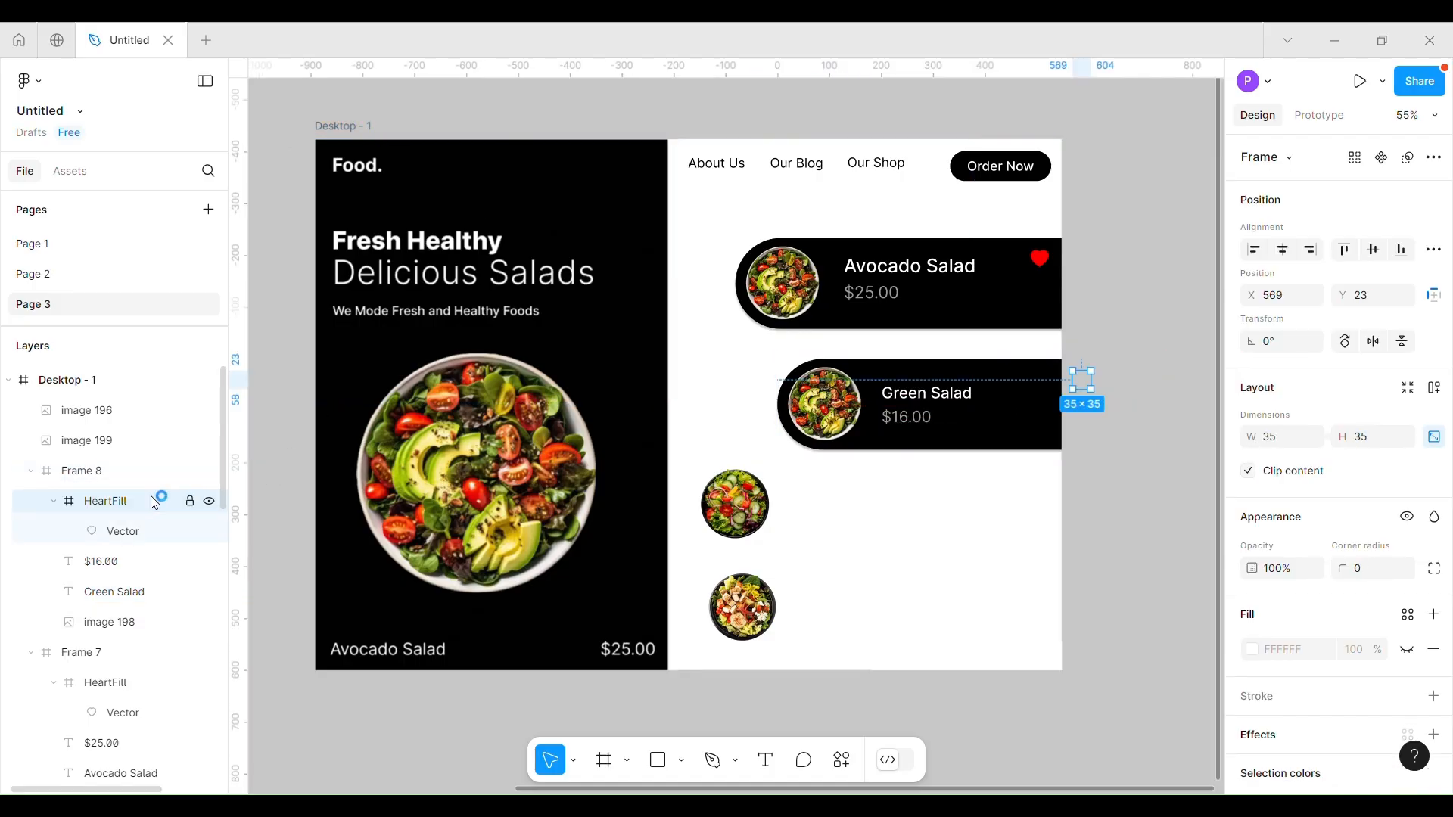
{"action": "left_click_drag", "start_coordinate": [1086, 384], "coordinate": [961, 280]}
Change the Green Salad card's background fill to white FFFFFF.
{"action": "left_click", "coordinate": [978, 415]}
{"action": "scroll", "coordinate": [1299, 575], "scroll_direction": "down", "scroll_amount": 2}
{"action": "left_click", "coordinate": [1252, 461]}
{"action": "left_click", "coordinate": [1209, 262]}
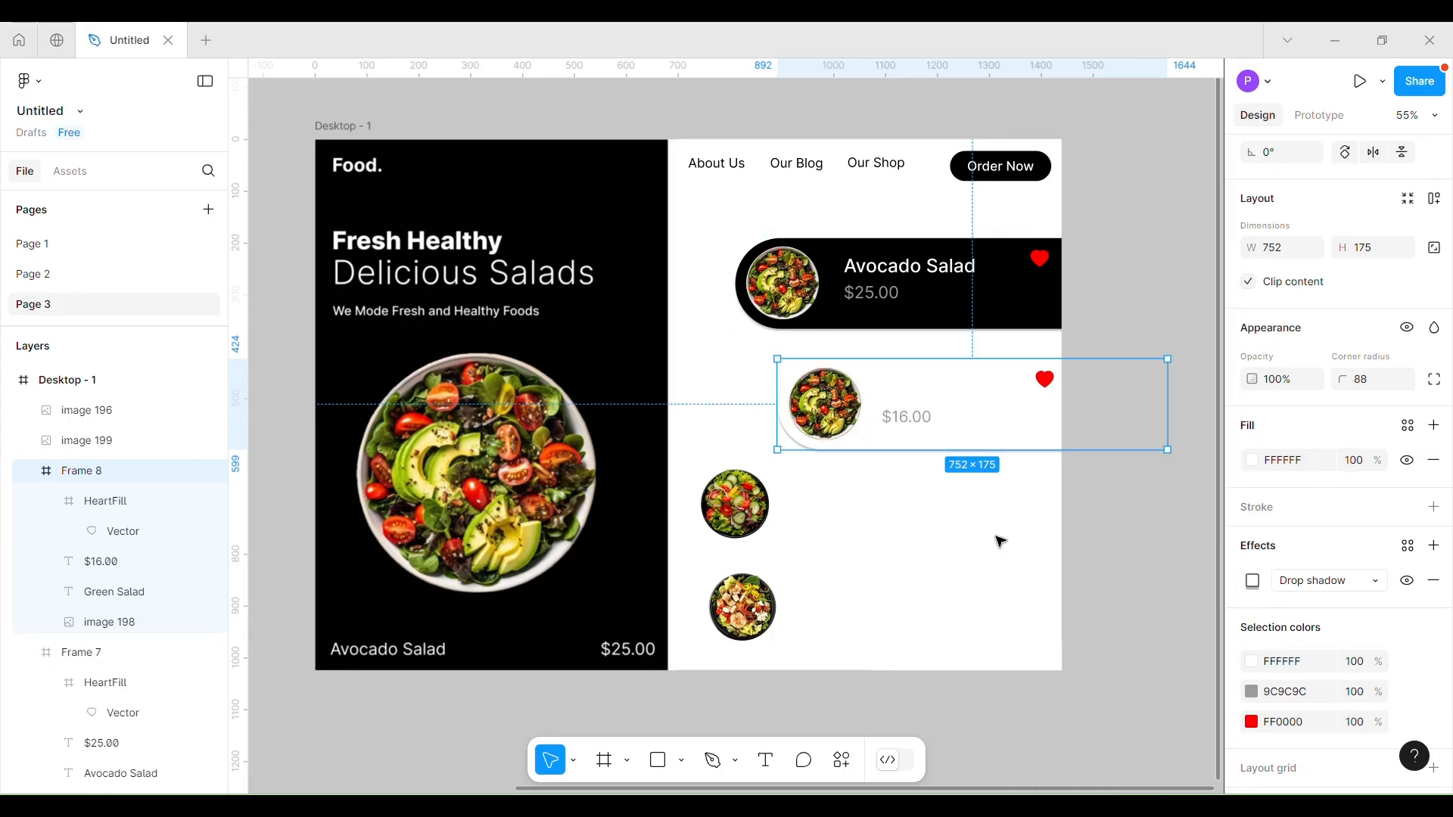
Change the color of the "Green Salad" text to black 000000.
{"action": "scroll", "coordinate": [1001, 542], "scroll_direction": "down", "scroll_amount": 1}
{"action": "double_click", "coordinate": [922, 378]}
{"action": "scroll", "coordinate": [1272, 583], "scroll_direction": "down", "scroll_amount": 1}
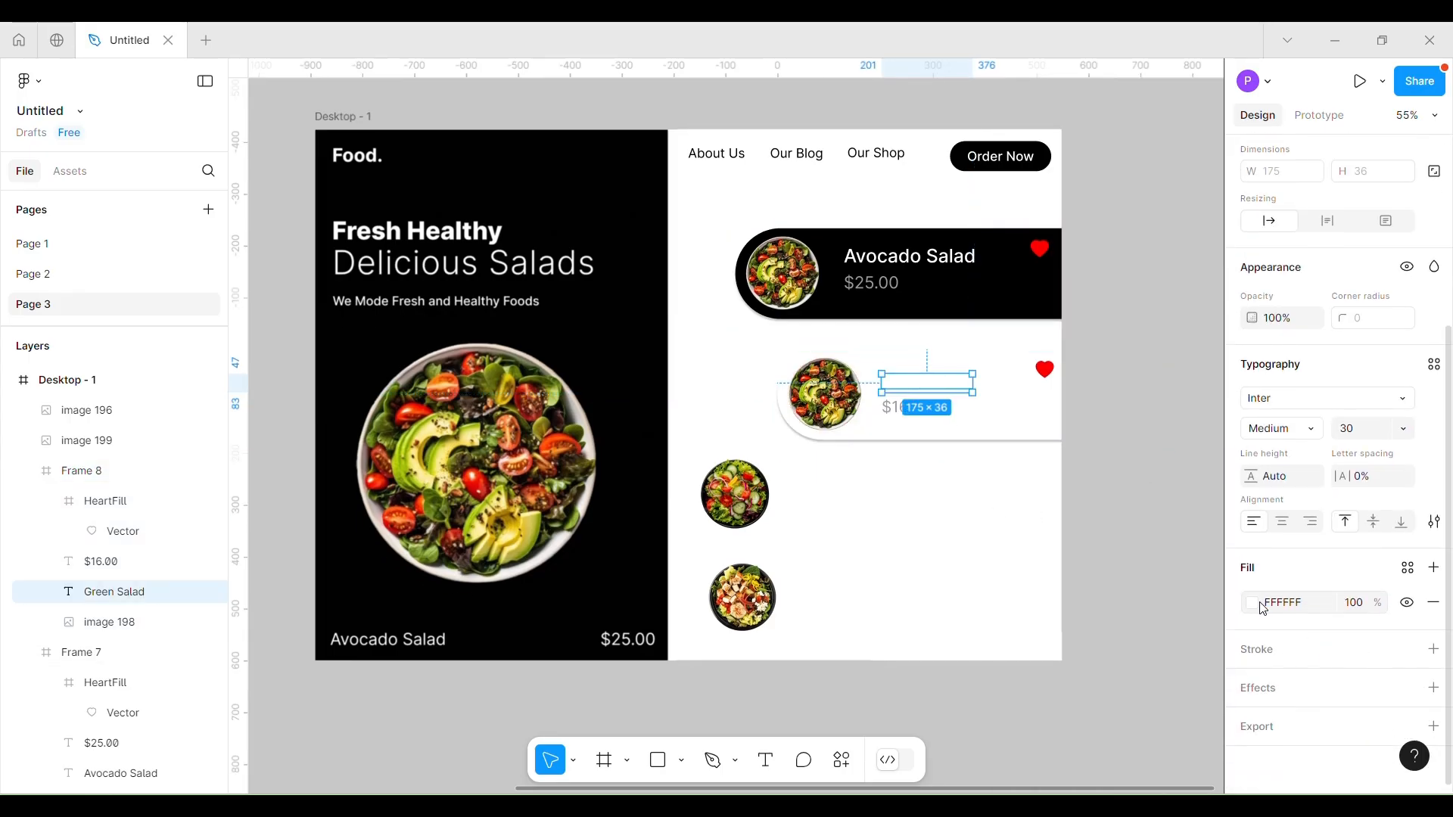
{"action": "left_click", "coordinate": [1253, 603]}
{"action": "left_click_drag", "start_coordinate": [1084, 497], "coordinate": [993, 549]}
{"action": "key", "text": "Escape"}
Adjust the Green Salad card's drop shadow to Y 0, blur 8.5 and spread 3.
{"action": "left_click", "coordinate": [1032, 399]}
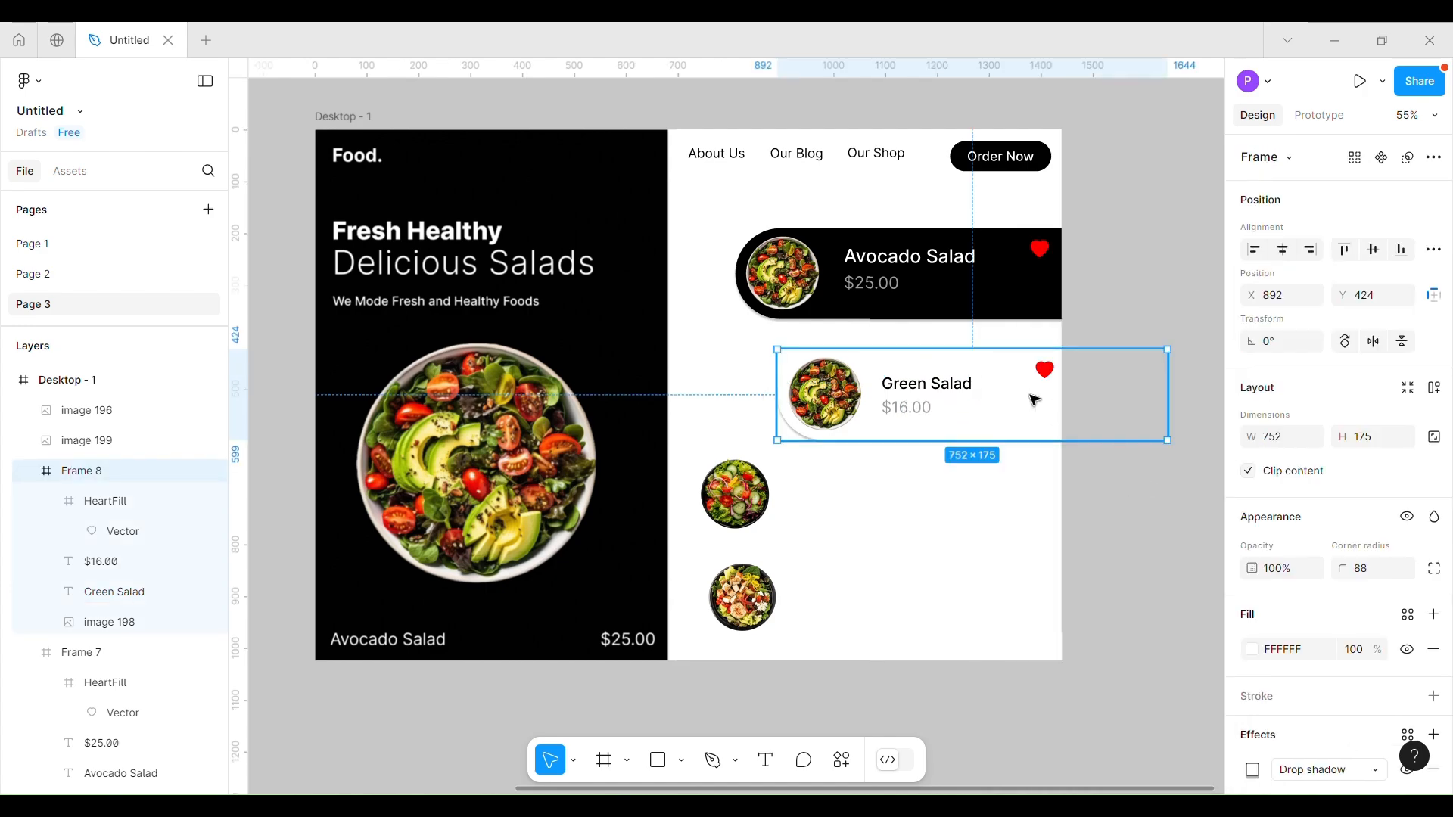
{"action": "scroll", "coordinate": [1269, 676], "scroll_direction": "down", "scroll_amount": 3}
{"action": "left_click", "coordinate": [1253, 470]}
{"action": "left_click_drag", "start_coordinate": [1093, 521], "coordinate": [1084, 556]}
{"action": "left_click_drag", "start_coordinate": [1097, 606], "coordinate": [1185, 571]}
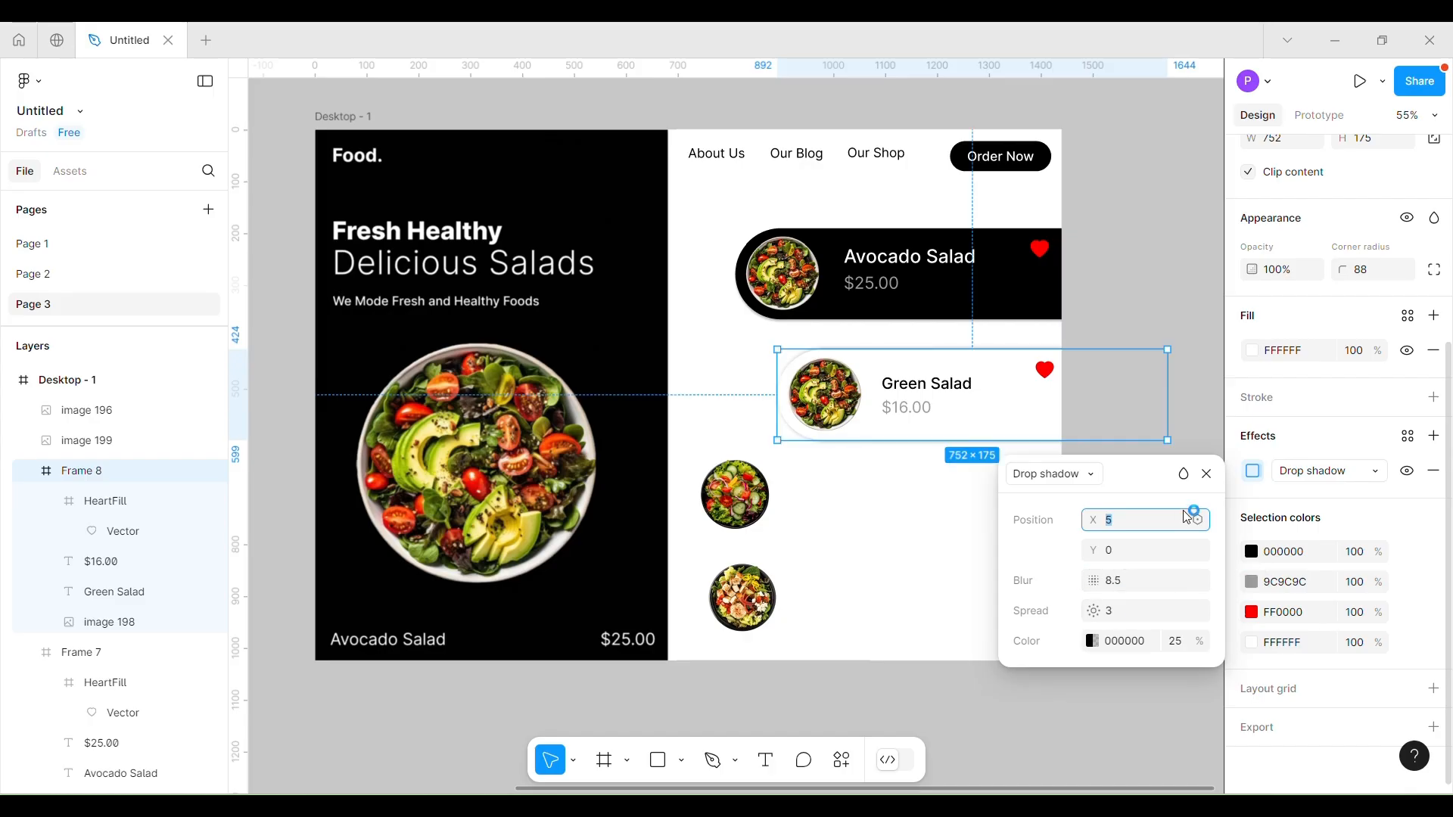
{"action": "left_click", "coordinate": [1207, 474]}
Delete the avocado salad image from the Green Salad card and put the green salad image in its place.
{"action": "left_click", "coordinate": [825, 394]}
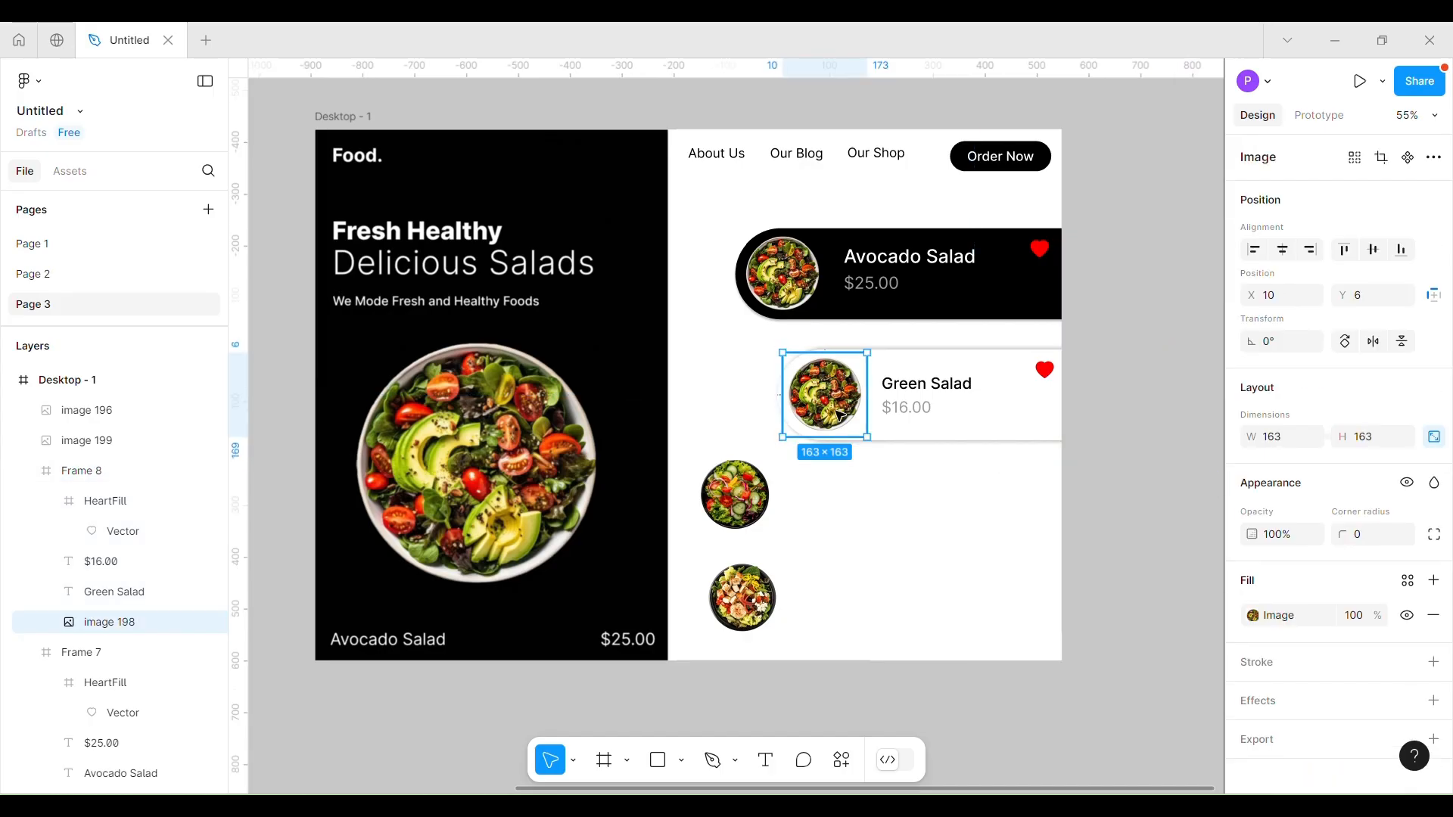
{"action": "key", "text": "Delete"}
{"action": "left_click", "coordinate": [738, 507]}
{"action": "left_click_drag", "start_coordinate": [819, 402], "coordinate": [844, 378]}
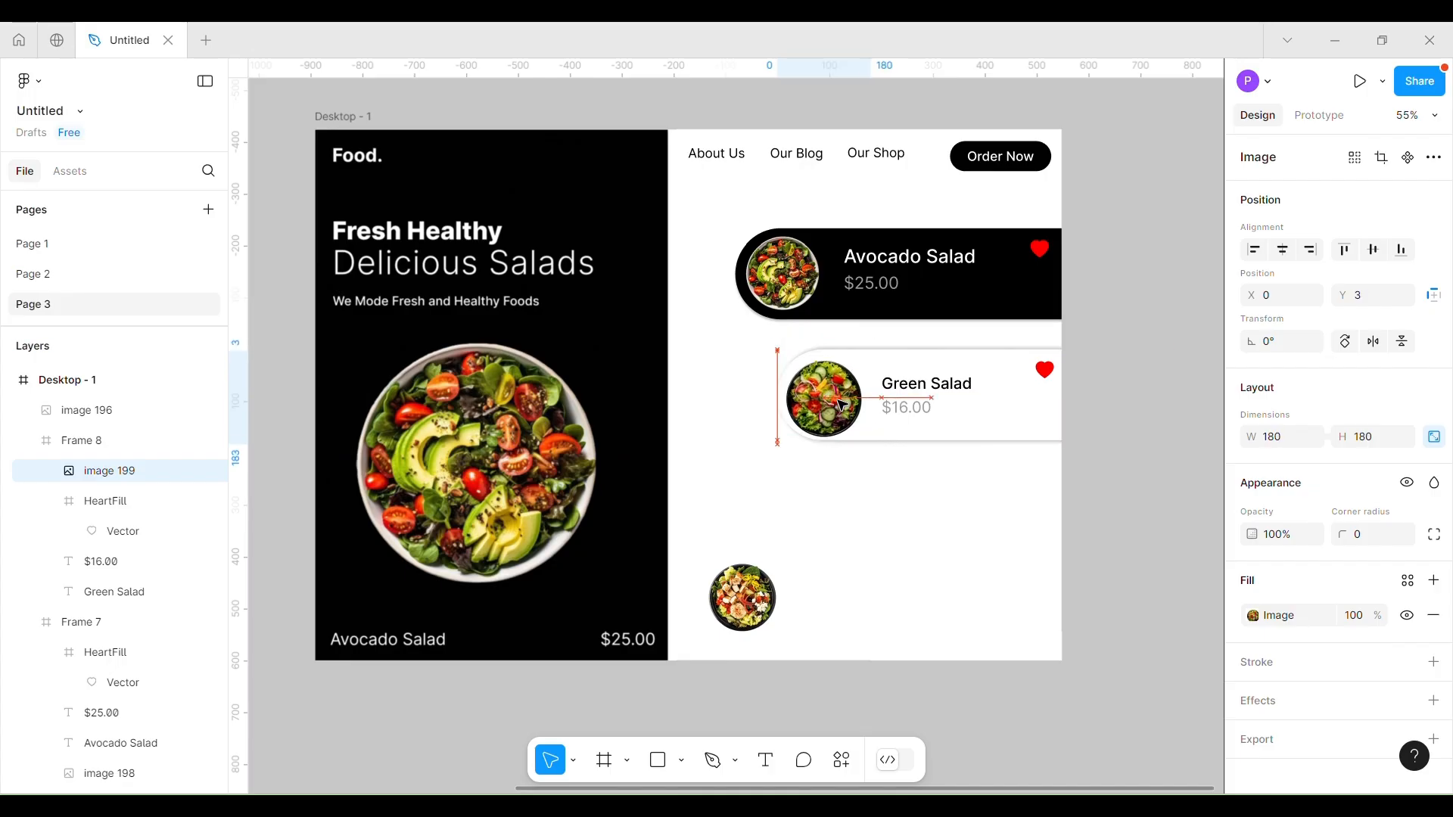
{"action": "left_click", "coordinate": [983, 397]}
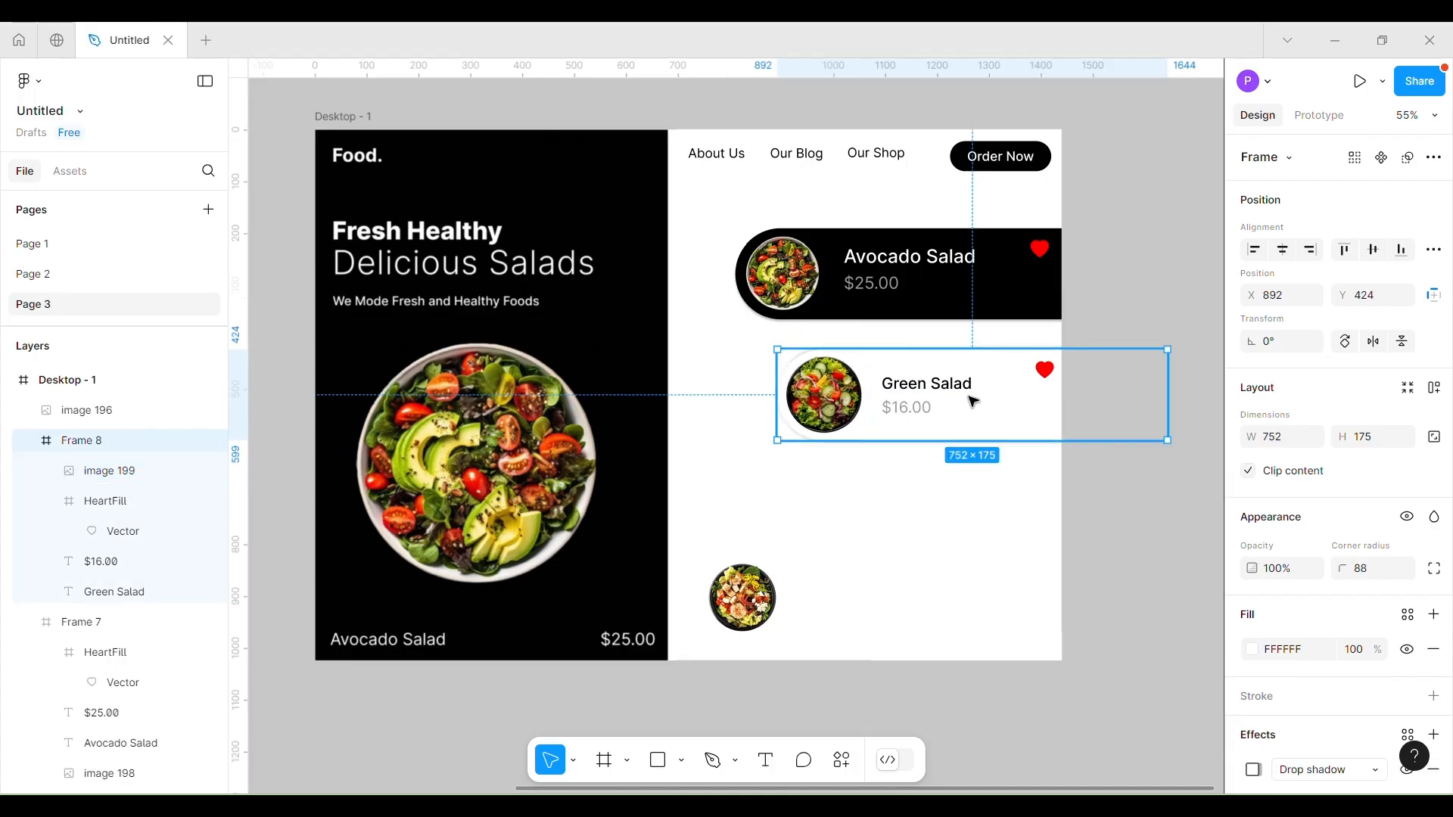
Duplicate the Green Salad card directly below at X 892, Y 659.
{"action": "left_click", "coordinate": [905, 545]}
{"action": "left_click", "coordinate": [989, 389]}
{"action": "left_click_drag", "start_coordinate": [989, 389], "coordinate": [993, 493]}
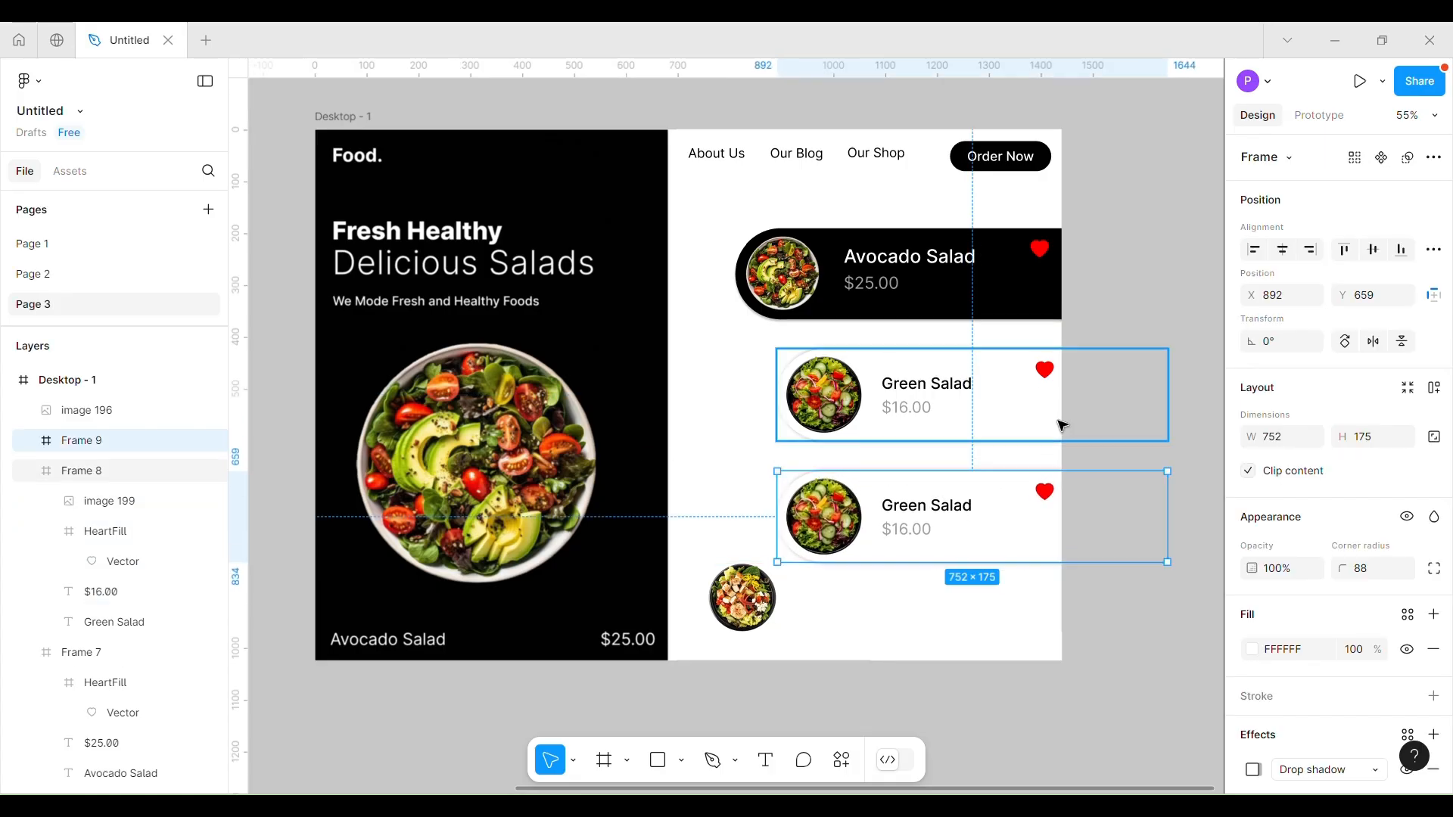
Replace the upper Green Salad card heart's fill with a red FF0000 inside stroke of weight 4.
{"action": "key", "text": "Escape"}
{"action": "double_click", "coordinate": [1043, 374]}
{"action": "double_click", "coordinate": [1045, 373]}
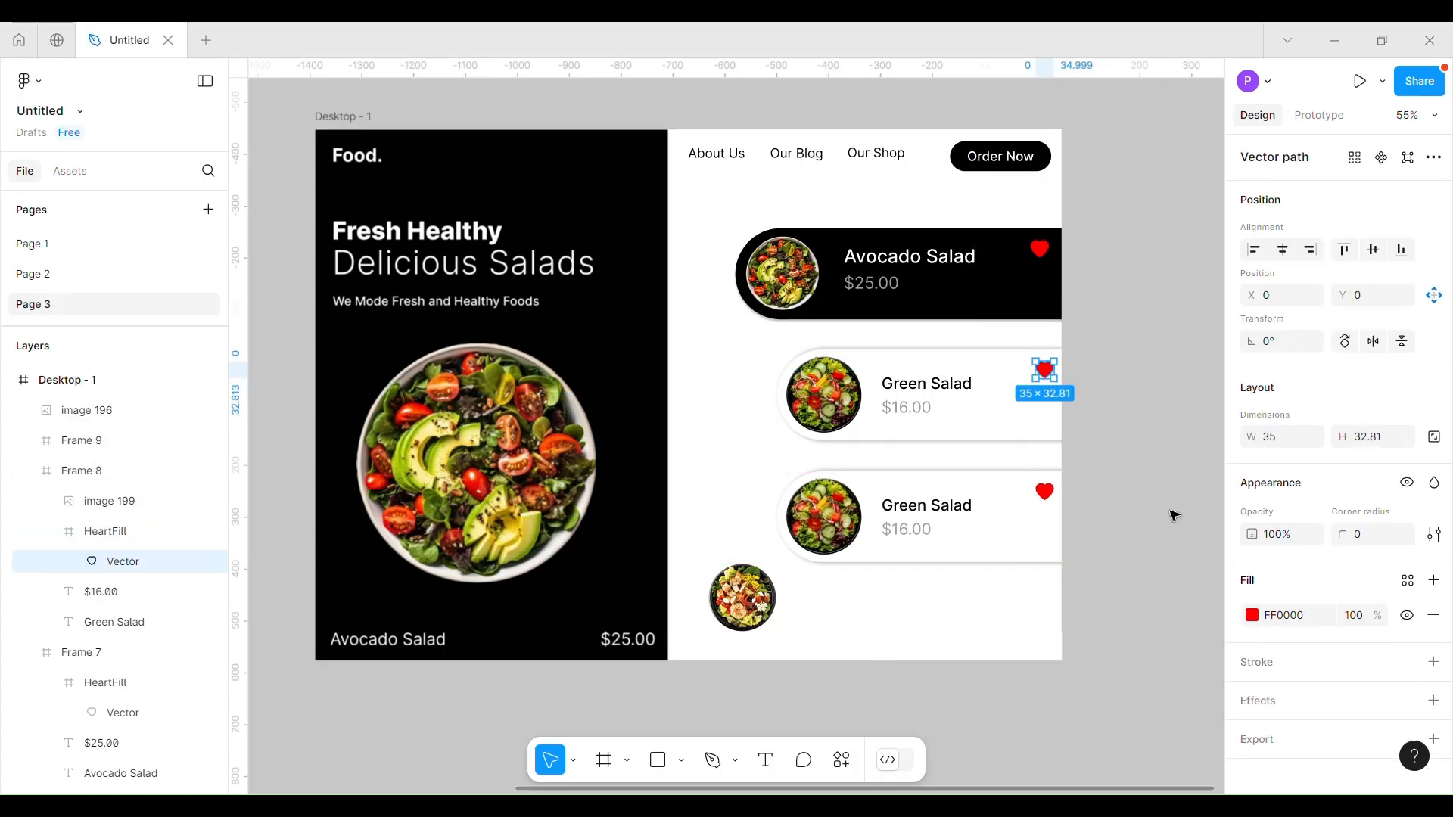
{"action": "double_click", "coordinate": [1045, 374]}
{"action": "scroll", "coordinate": [1332, 614], "scroll_direction": "down", "scroll_amount": 1}
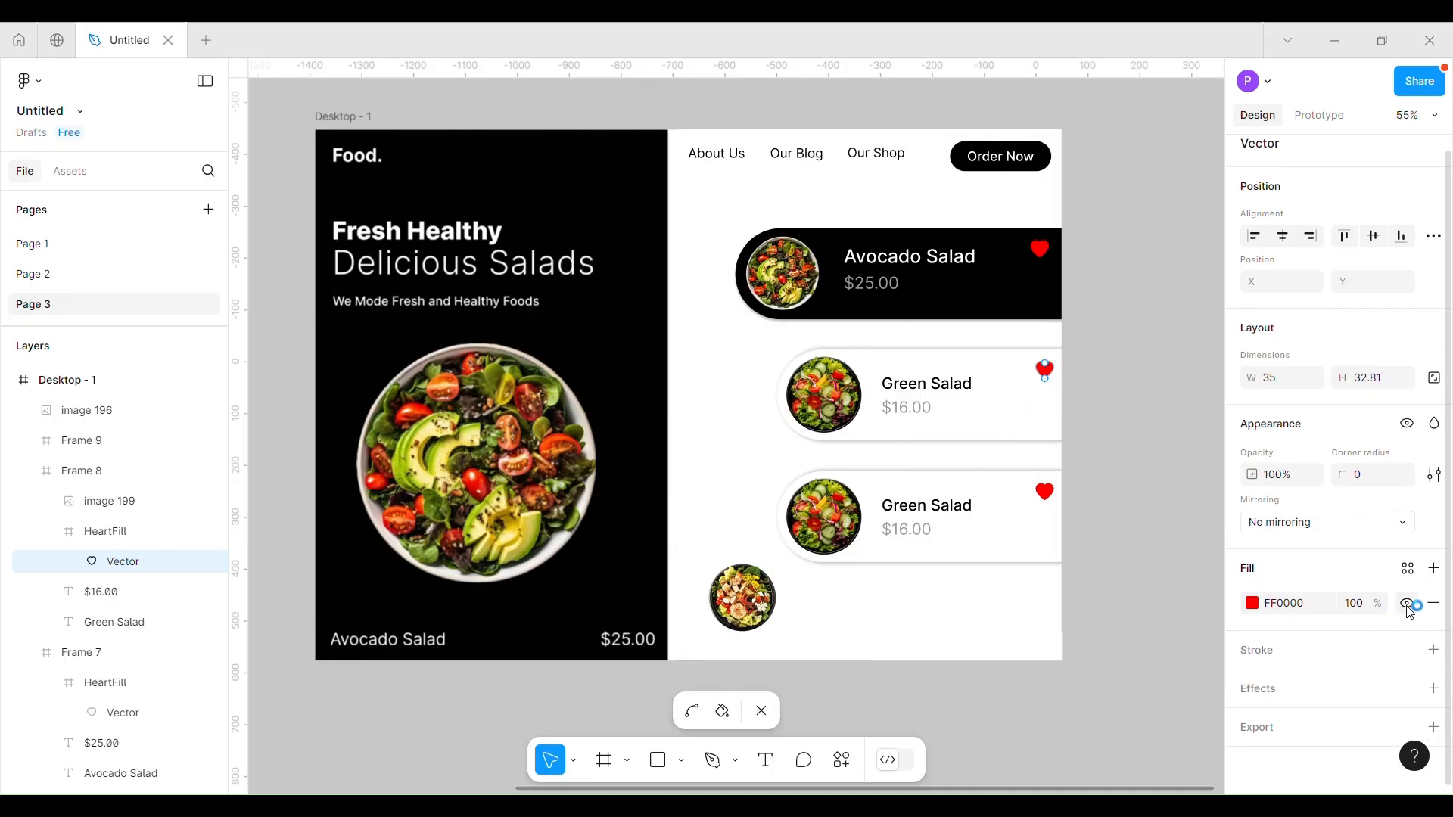
{"action": "left_click", "coordinate": [1434, 603]}
{"action": "left_click", "coordinate": [1257, 607]}
{"action": "left_click", "coordinate": [1253, 641]}
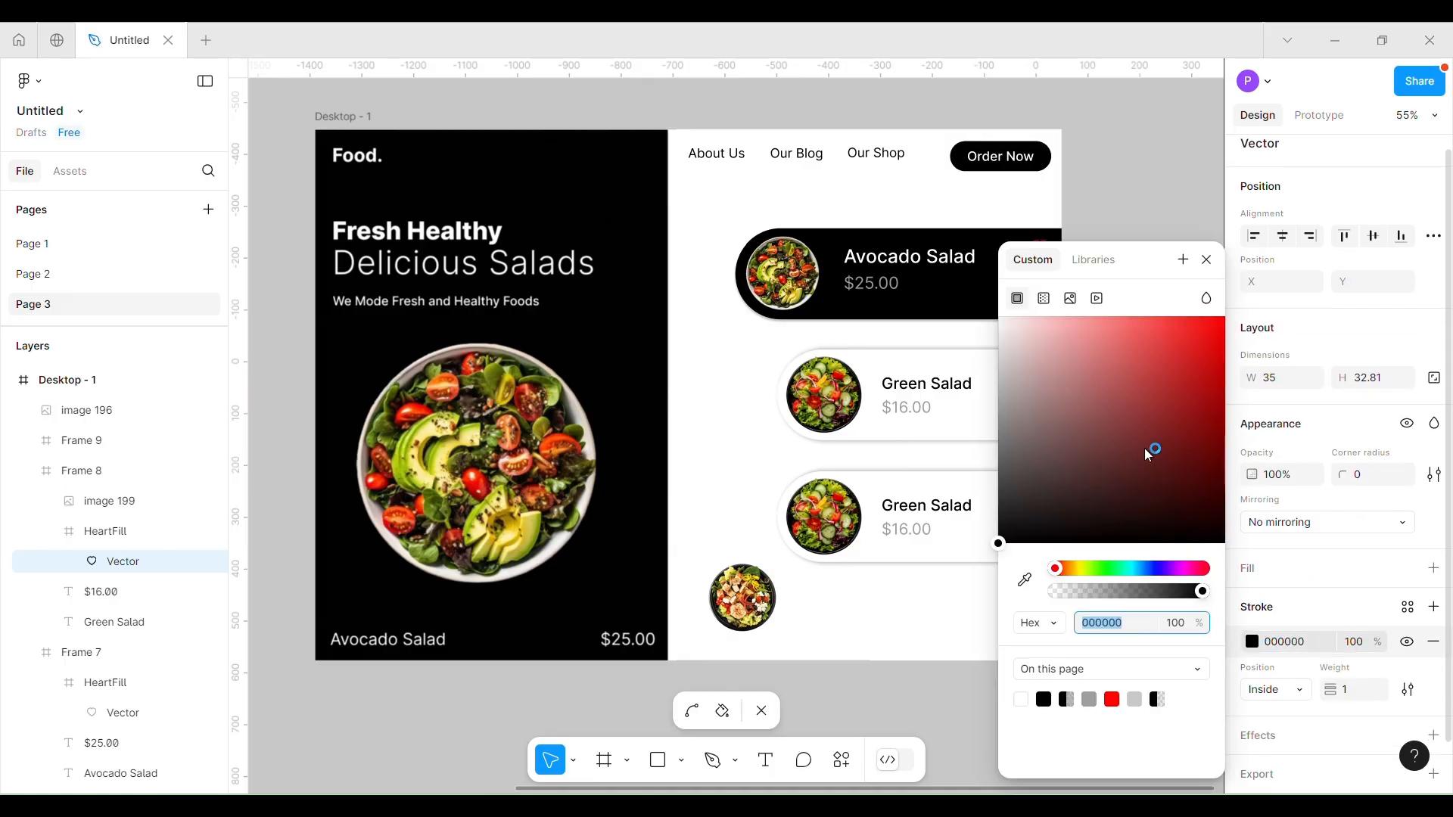
{"action": "left_click", "coordinate": [1208, 261]}
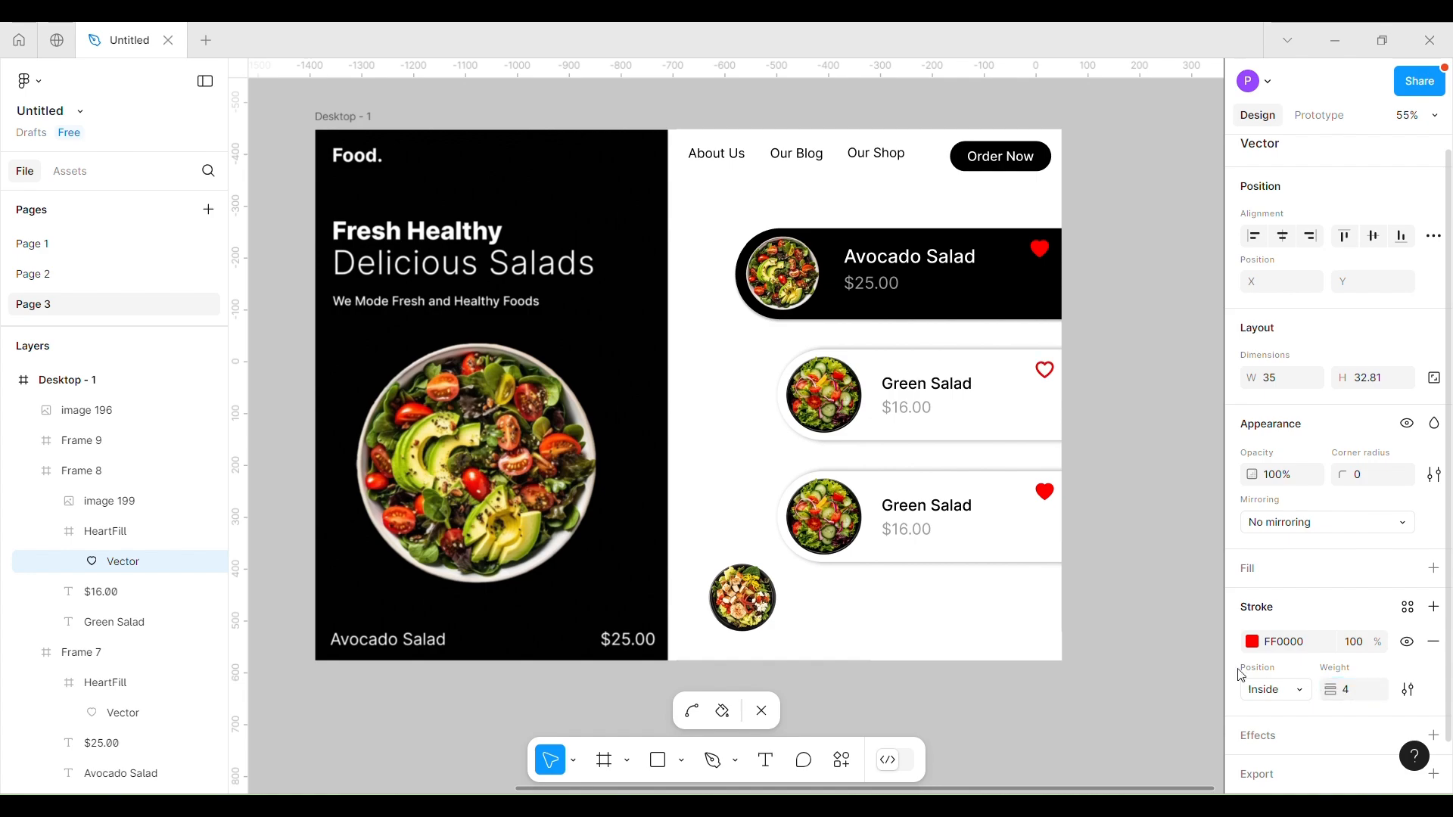
Turn the duplicated card's heart into an outline with an FF0000 inside stroke of weight 4 and no fill.
{"action": "key", "text": "Escape"}
{"action": "left_click", "coordinate": [1044, 488]}
{"action": "double_click", "coordinate": [1045, 493]}
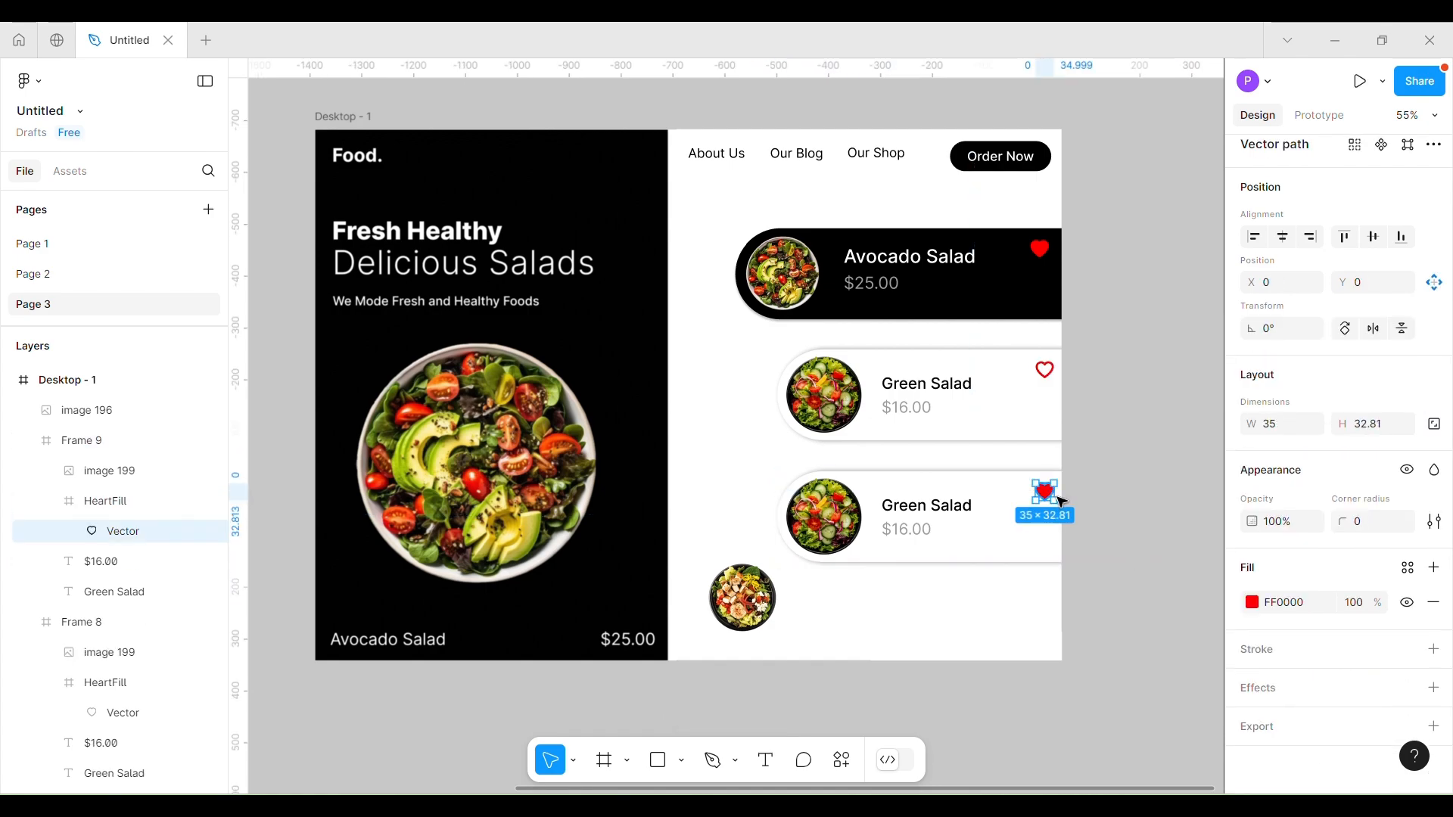
{"action": "left_click", "coordinate": [1432, 603]}
{"action": "left_click", "coordinate": [1251, 608]}
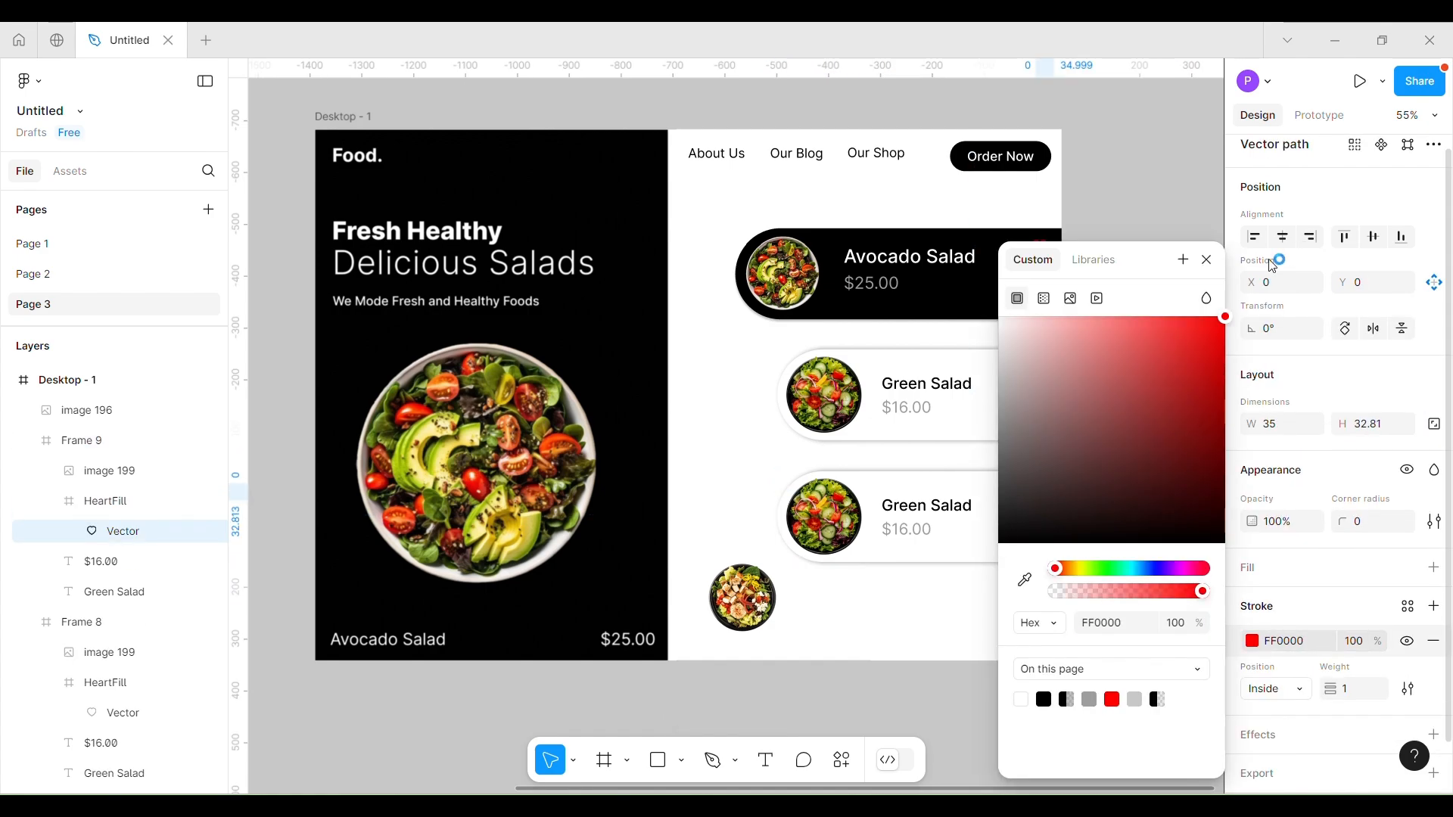
{"action": "left_click", "coordinate": [1207, 260]}
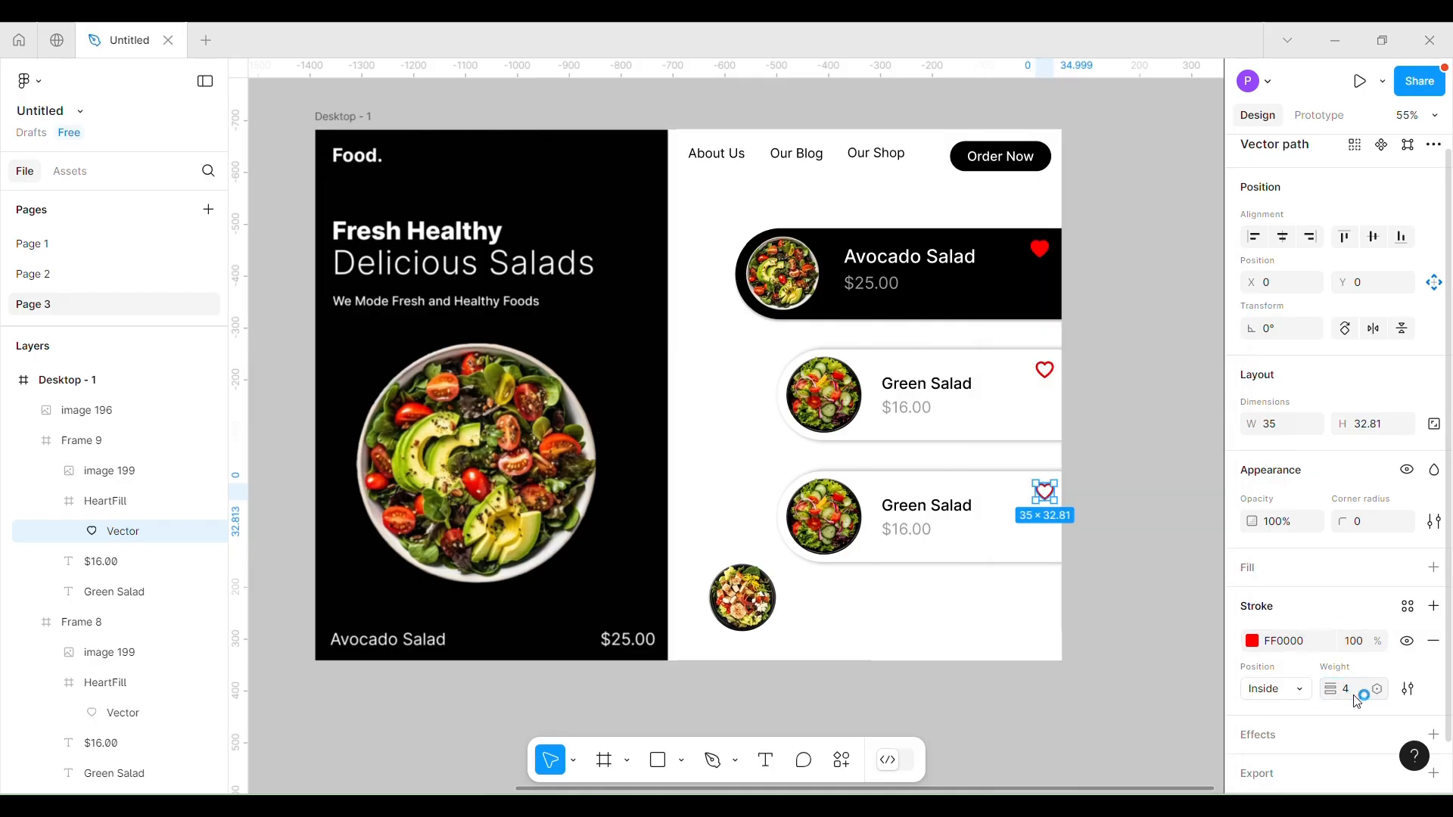
Move the duplicated card to Y 657 and replace its green salad image with the remaining salad image.
{"action": "left_click_drag", "start_coordinate": [992, 545], "coordinate": [989, 544]}
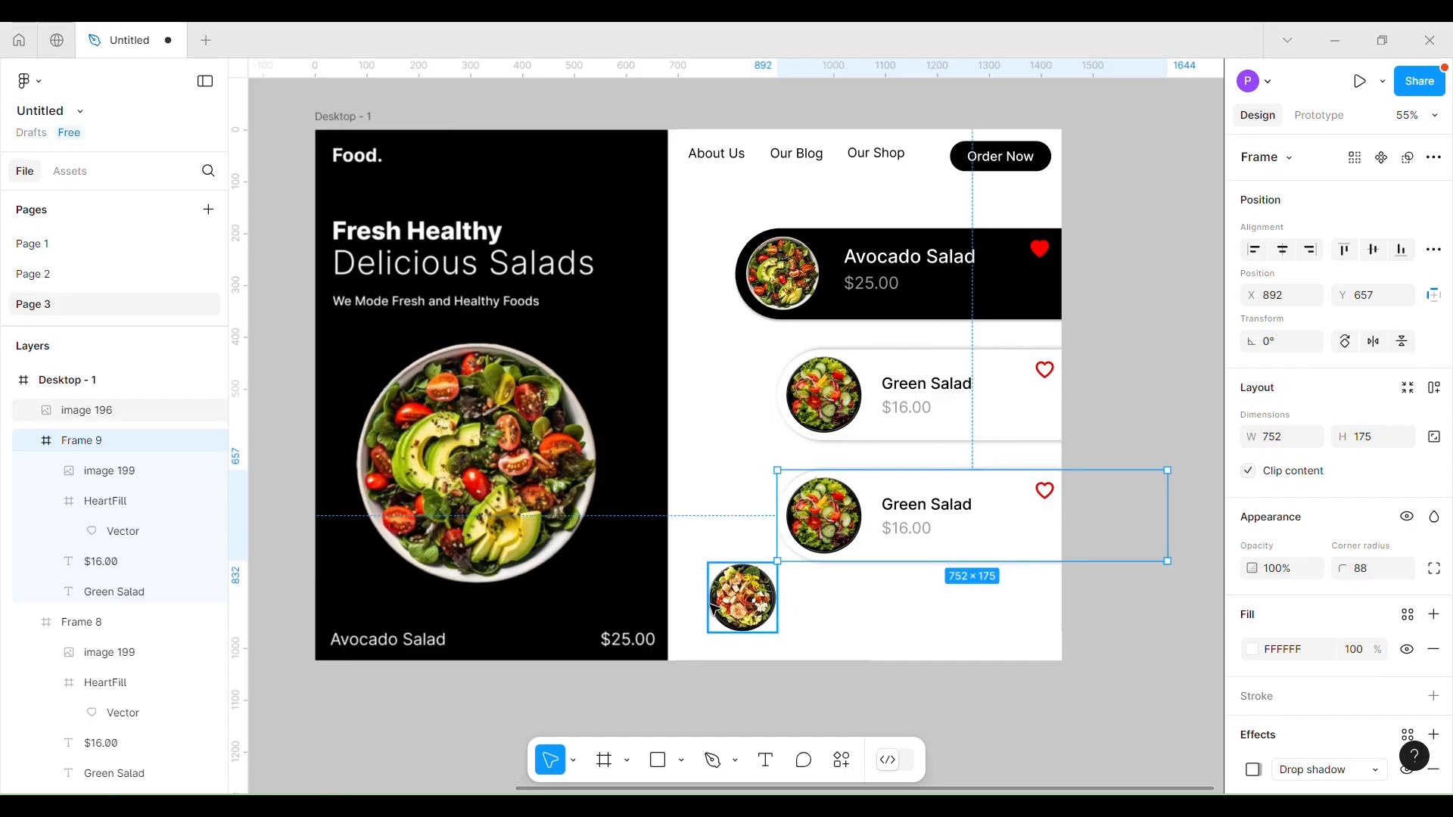
{"action": "left_click", "coordinate": [827, 522]}
{"action": "key", "text": "Delete"}
{"action": "left_click_drag", "start_coordinate": [716, 627], "coordinate": [780, 561]}
{"action": "left_click_drag", "start_coordinate": [830, 518], "coordinate": [833, 517]}
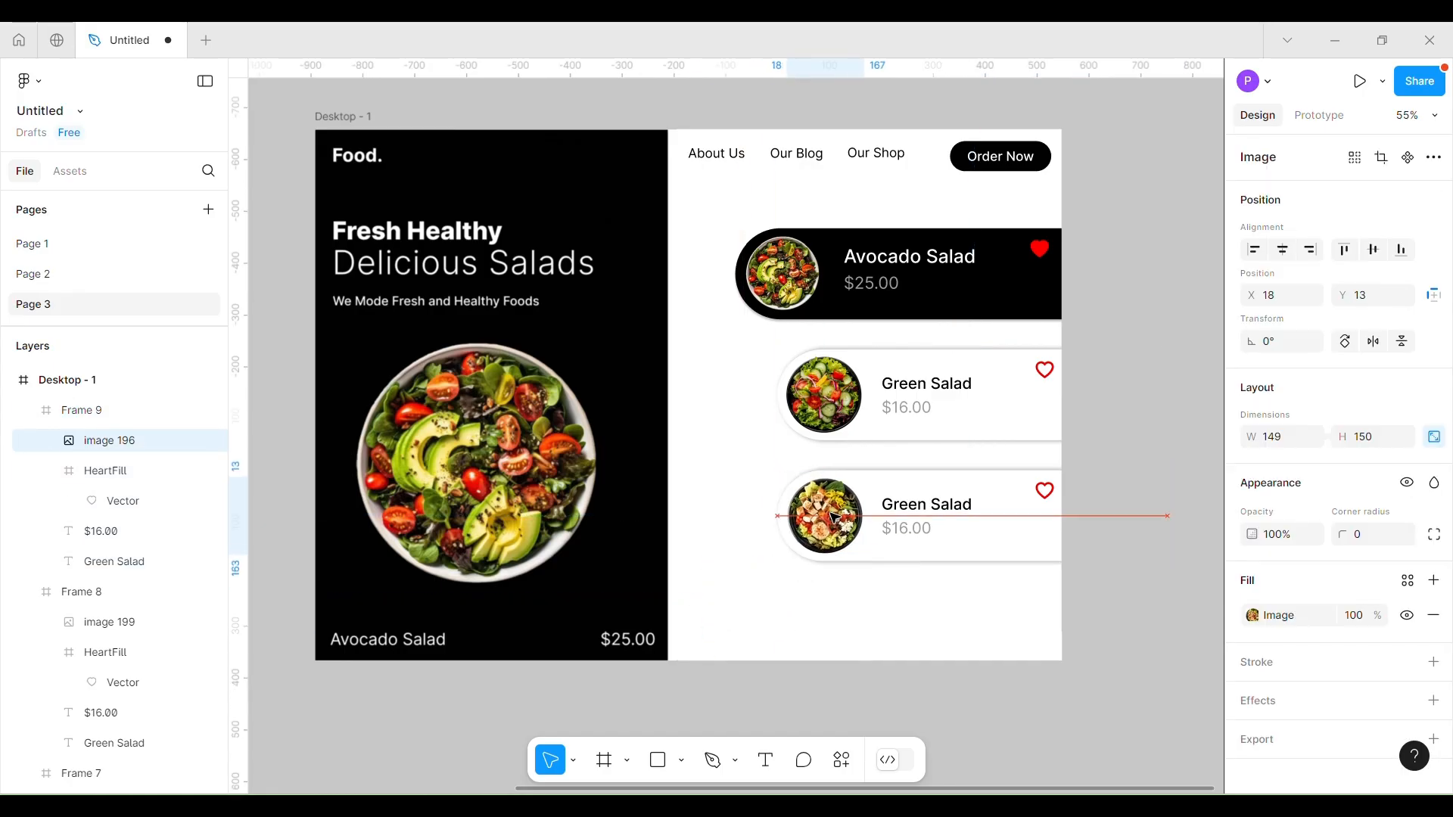
Change the duplicated card's name to "Mix Salad" and its price to $24.00.
{"action": "left_click", "coordinate": [936, 522]}
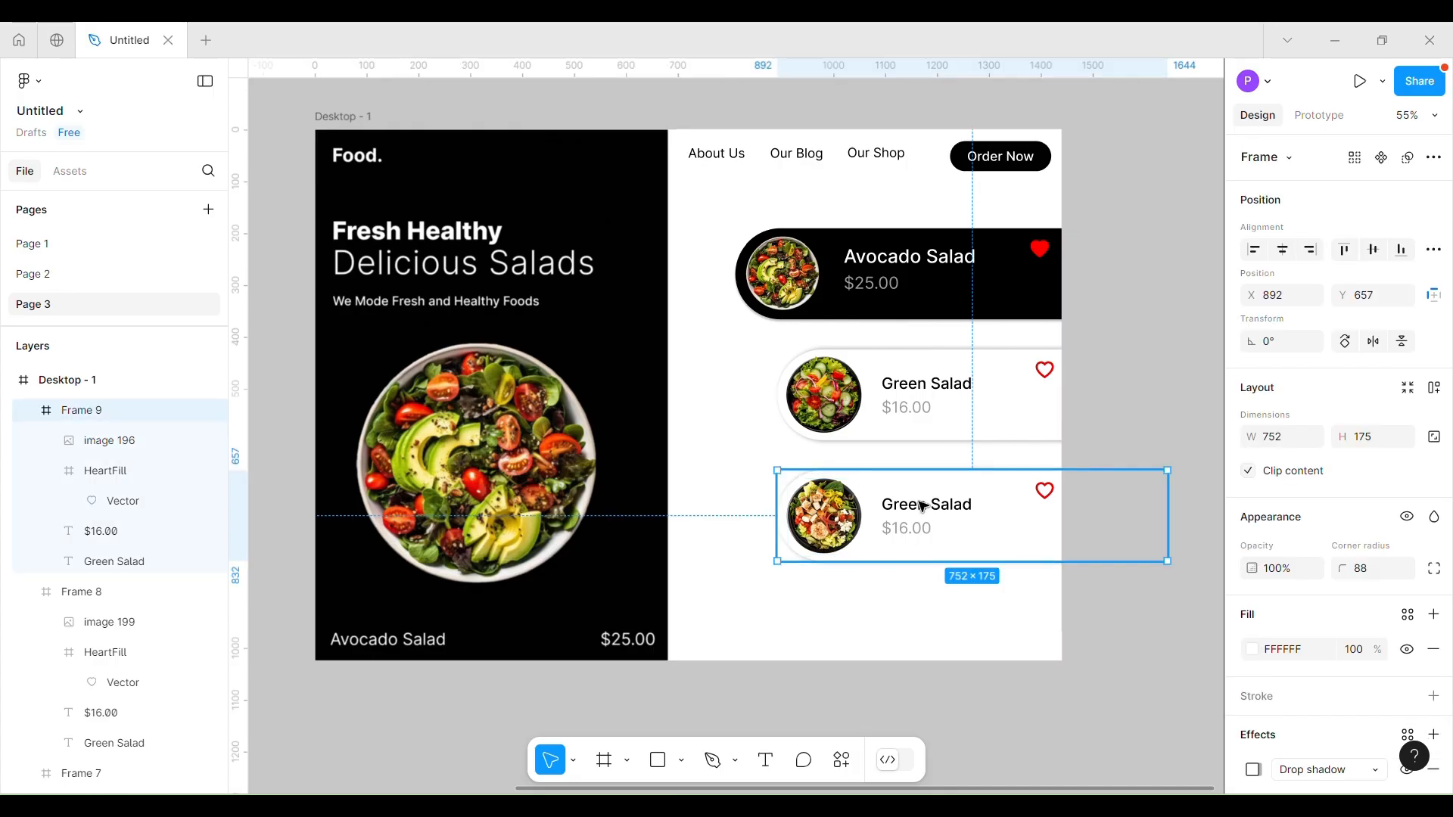
{"action": "double_click", "coordinate": [922, 507]}
{"action": "double_click", "coordinate": [921, 504]}
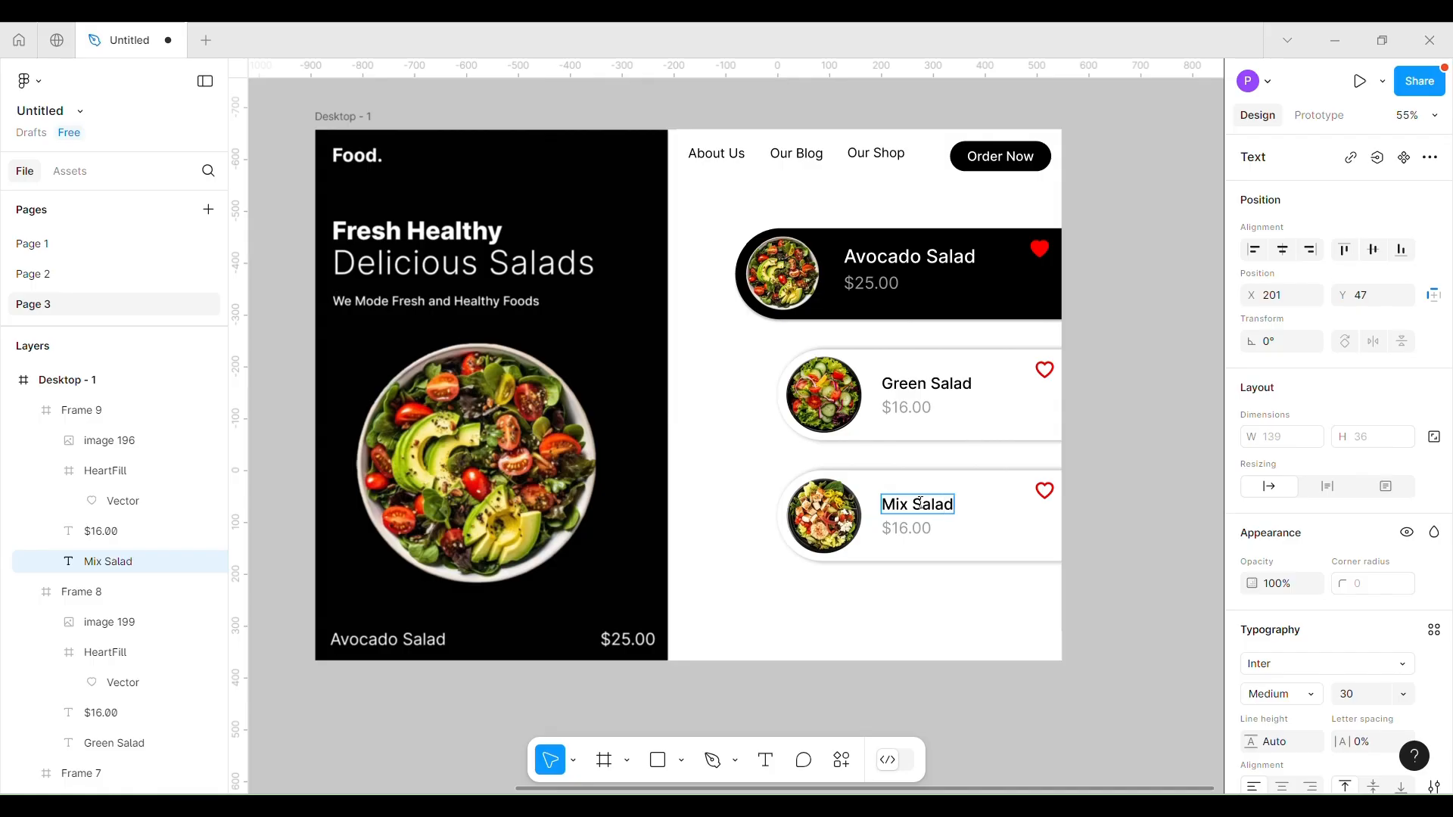
{"action": "left_click", "coordinate": [900, 530]}
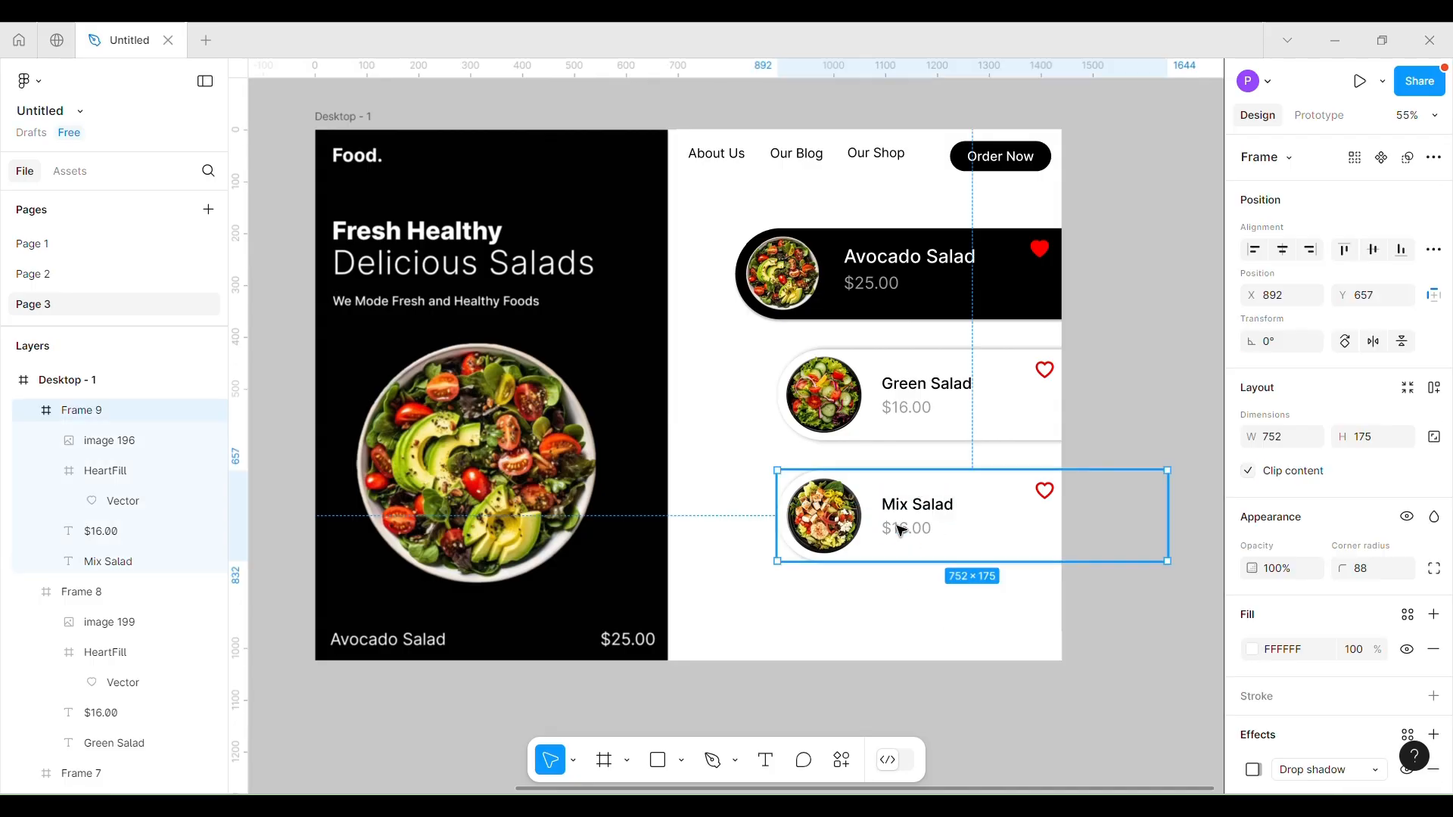
{"action": "double_click", "coordinate": [901, 530]}
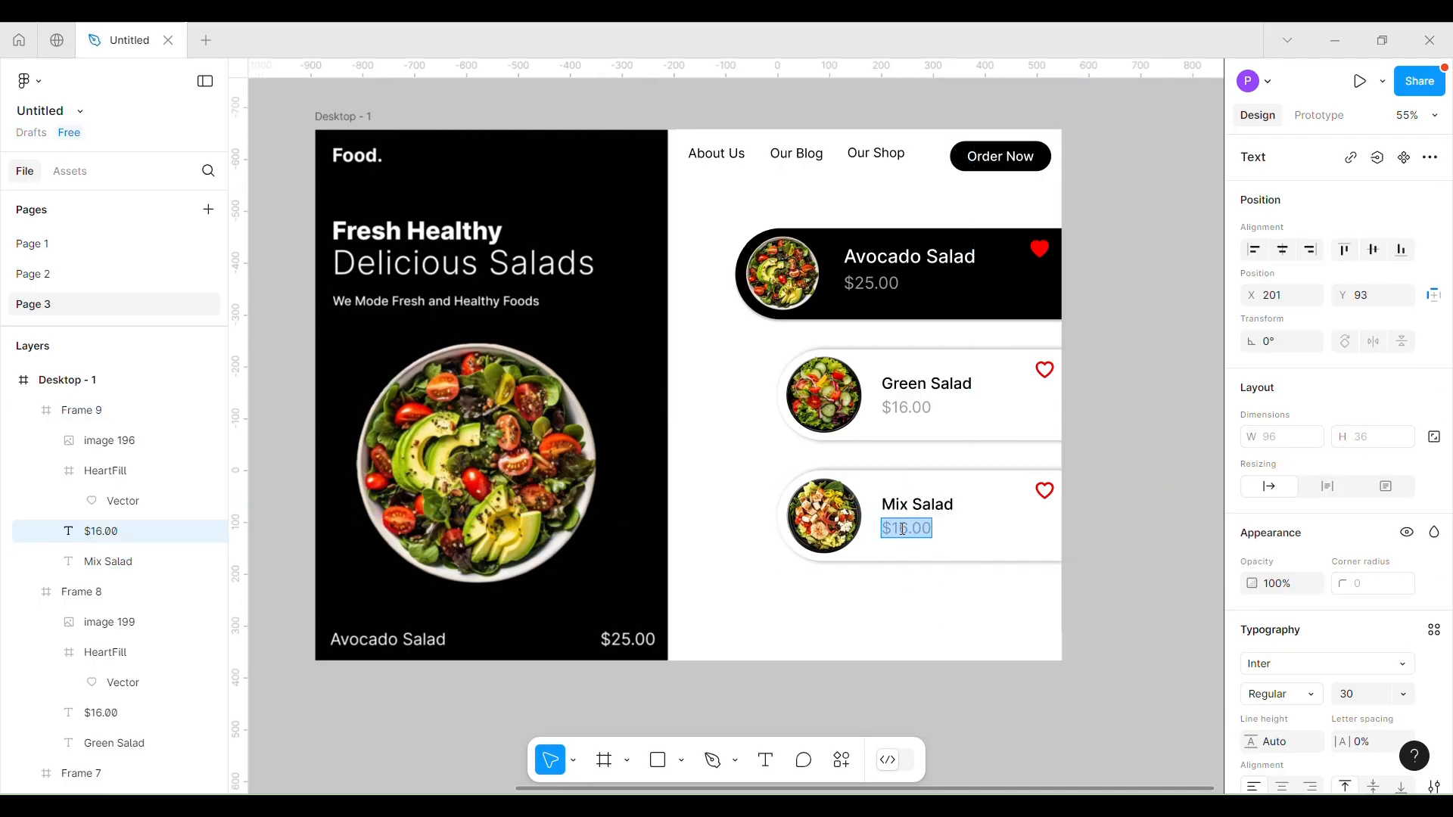
{"action": "left_click", "coordinate": [929, 606]}
Set the vertical spacing between the three salad cards to 37 and shift them together slightly left and down.
{"action": "left_click", "coordinate": [1015, 502]}
{"action": "left_click", "coordinate": [1007, 394], "text": "shift"}
{"action": "left_click", "coordinate": [990, 283], "text": "shift"}
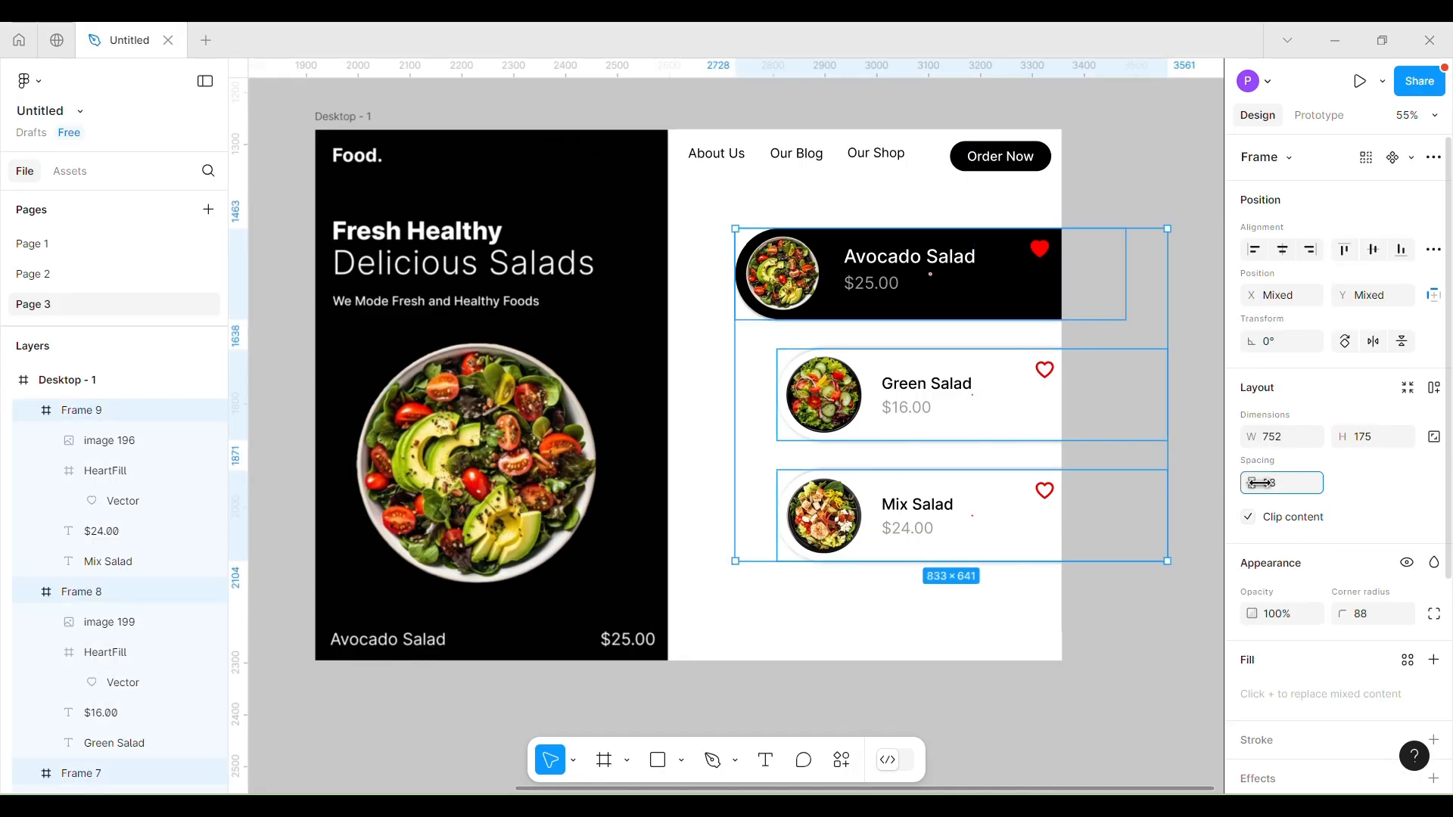
{"action": "left_click_drag", "start_coordinate": [1259, 482], "coordinate": [1210, 480]}
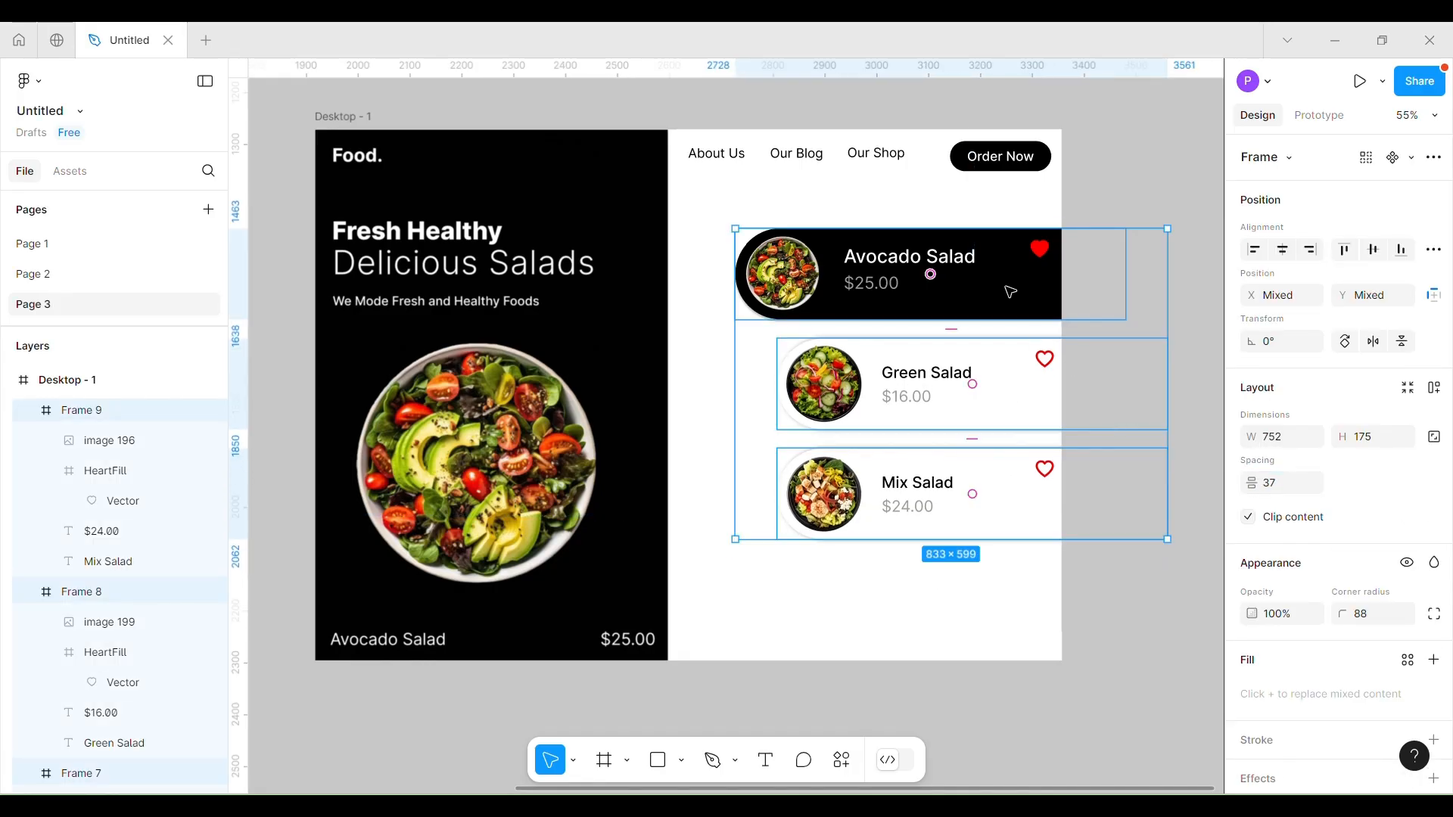
{"action": "left_click_drag", "start_coordinate": [1011, 291], "coordinate": [1003, 292]}
Set the font size of the "Green Salad" and "Mix Salad" names to 36.
{"action": "left_click", "coordinate": [928, 374]}
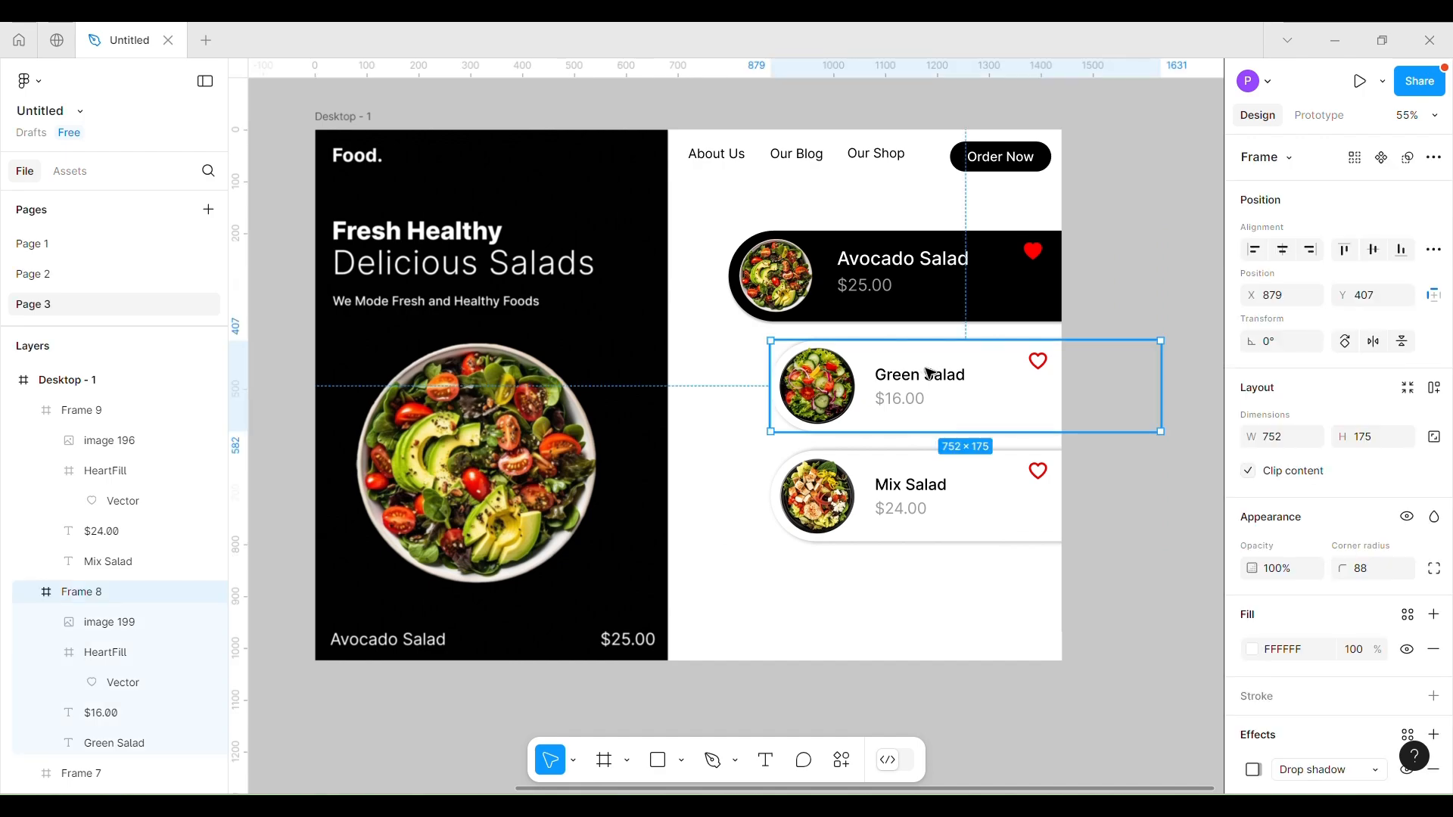
{"action": "left_click", "coordinate": [926, 373]}
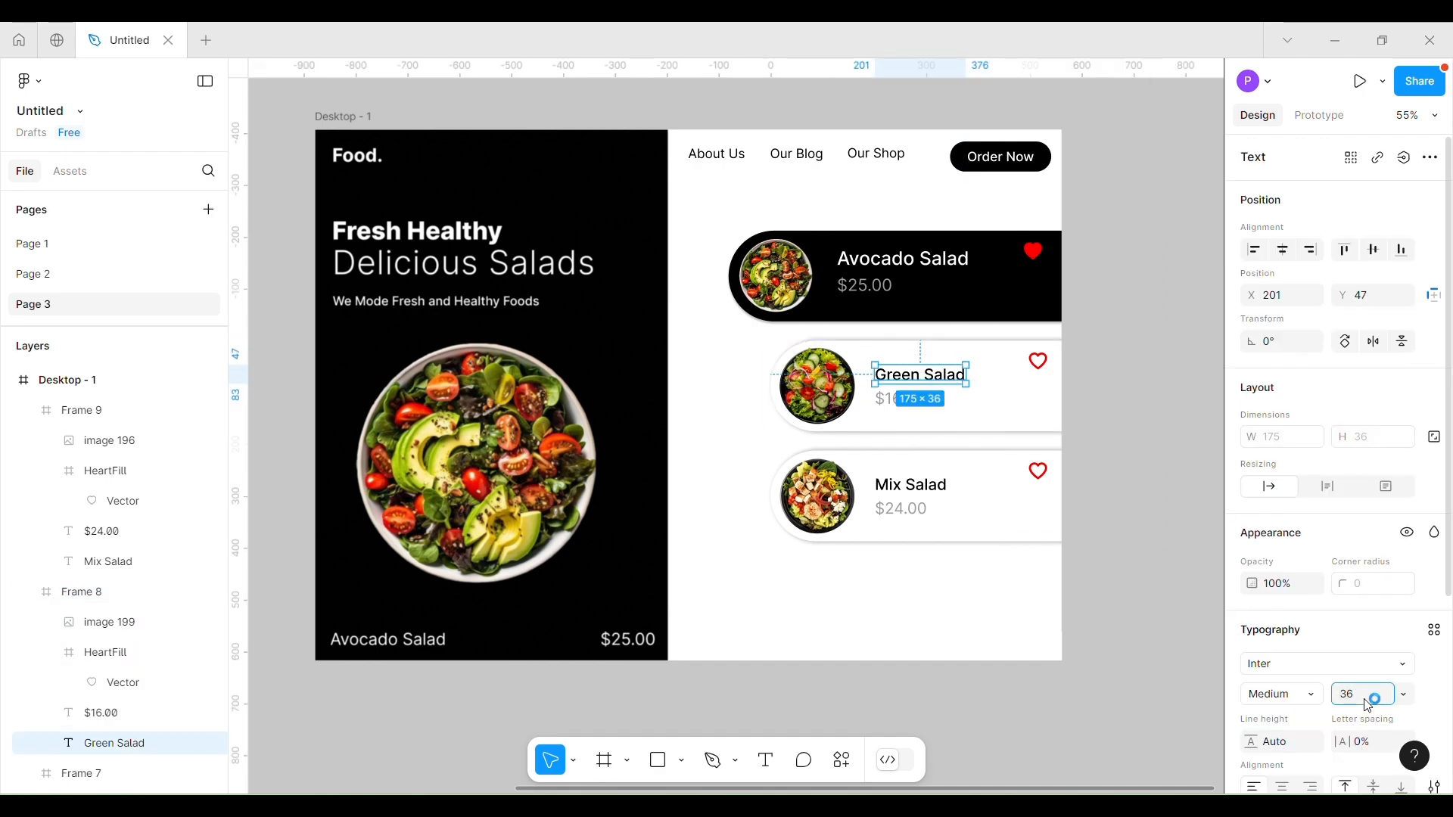
{"action": "type", "text": "30"}
{"action": "key", "text": "Return"}
{"action": "left_click", "coordinate": [916, 484]}
{"action": "left_click", "coordinate": [912, 484]}
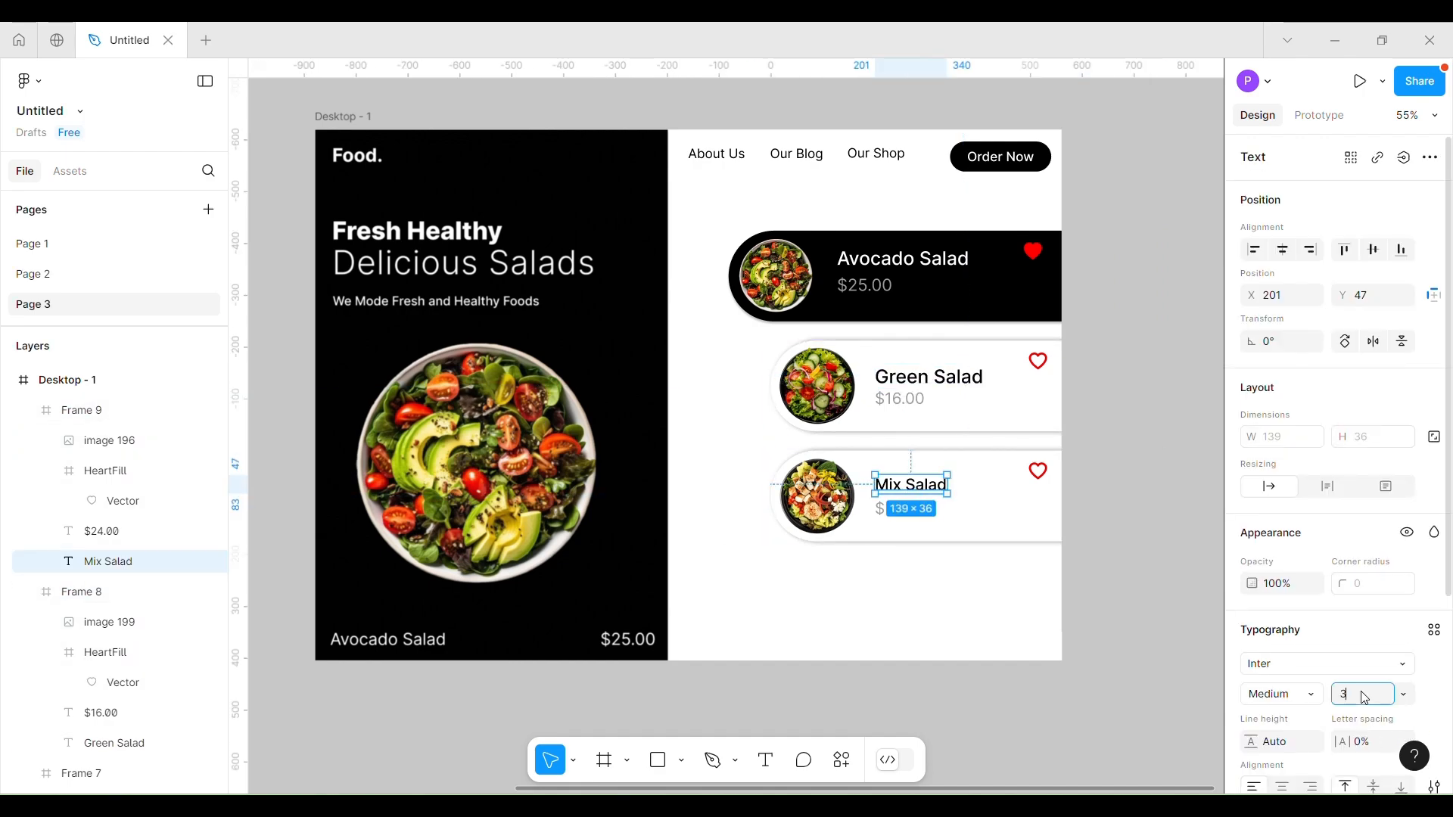
{"action": "left_click", "coordinate": [1147, 614]}
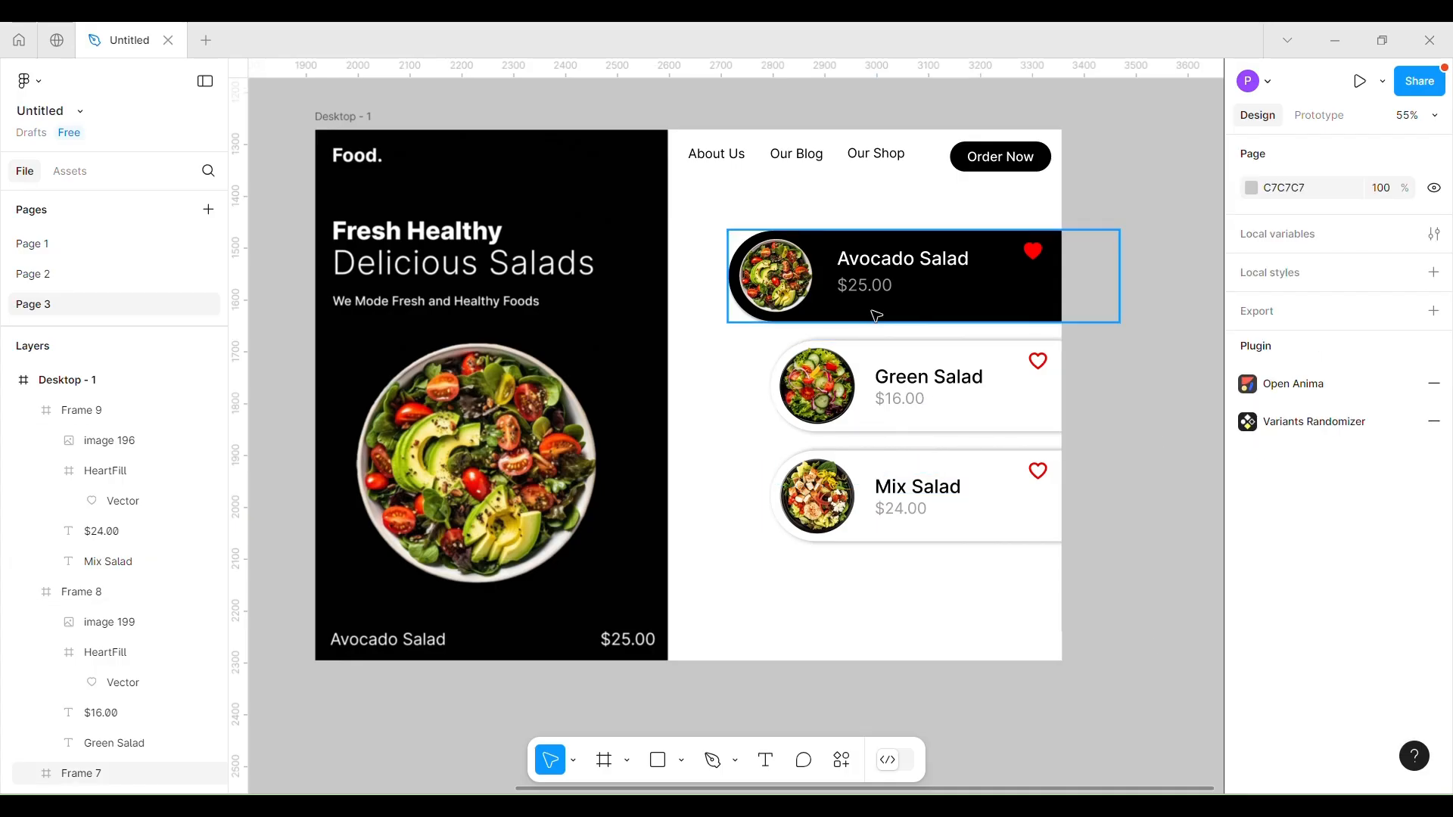
Increase the font size of the $16.00 and $24.00 prices to match the Avocado Salad card's price.
{"action": "double_click", "coordinate": [876, 286]}
{"action": "double_click", "coordinate": [916, 405]}
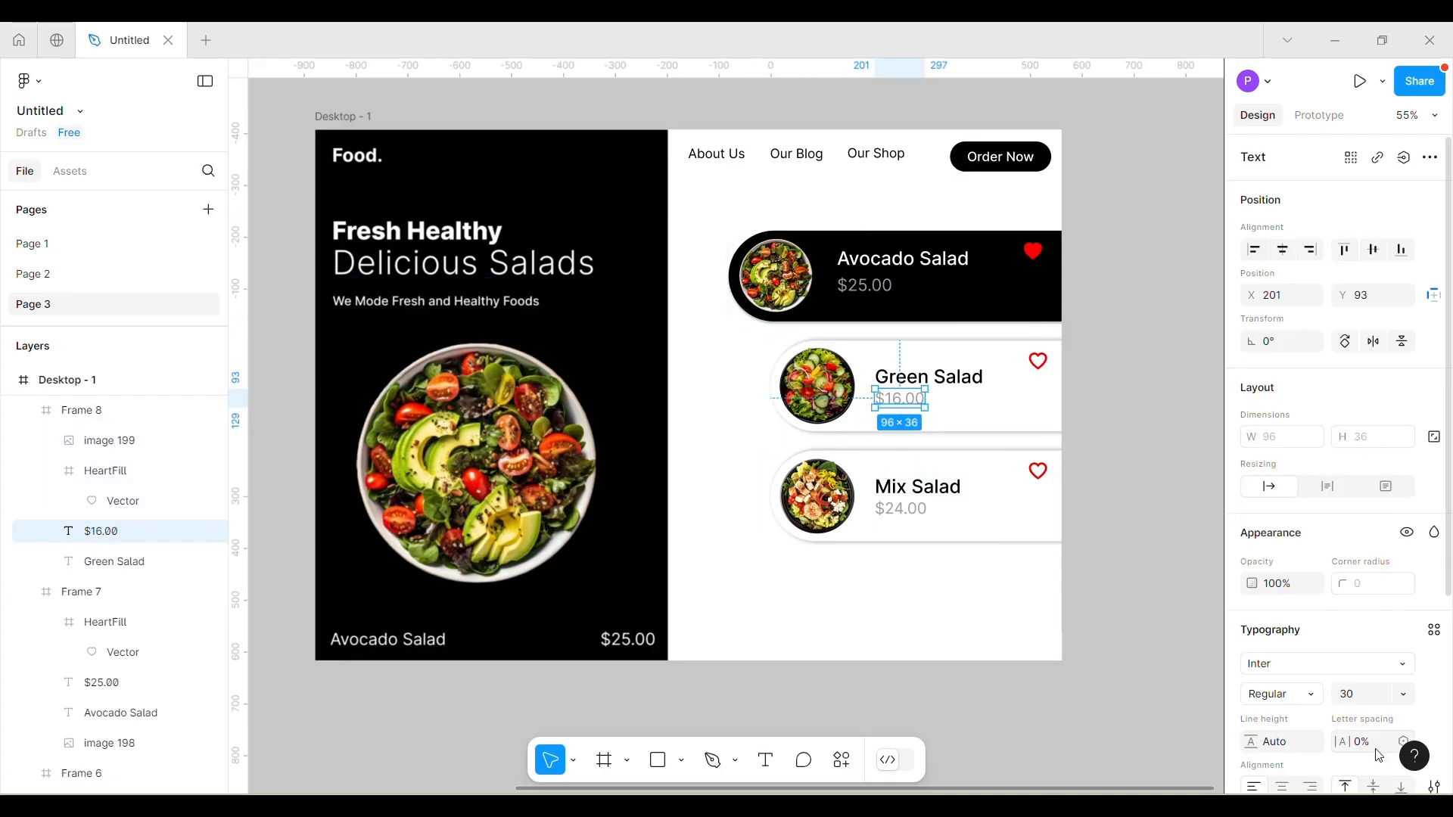
{"action": "double_click", "coordinate": [915, 514]}
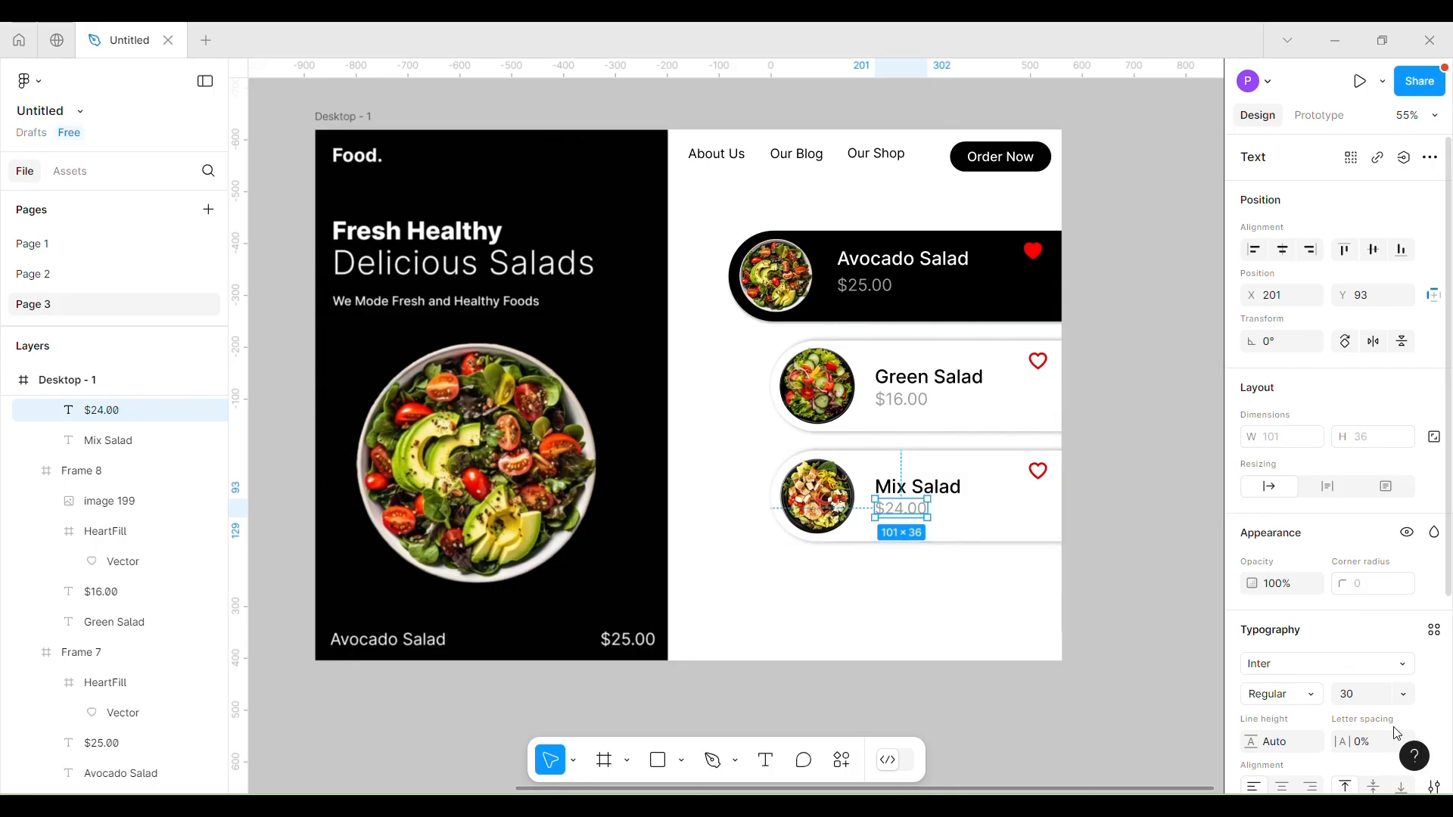
{"action": "left_click", "coordinate": [1152, 615]}
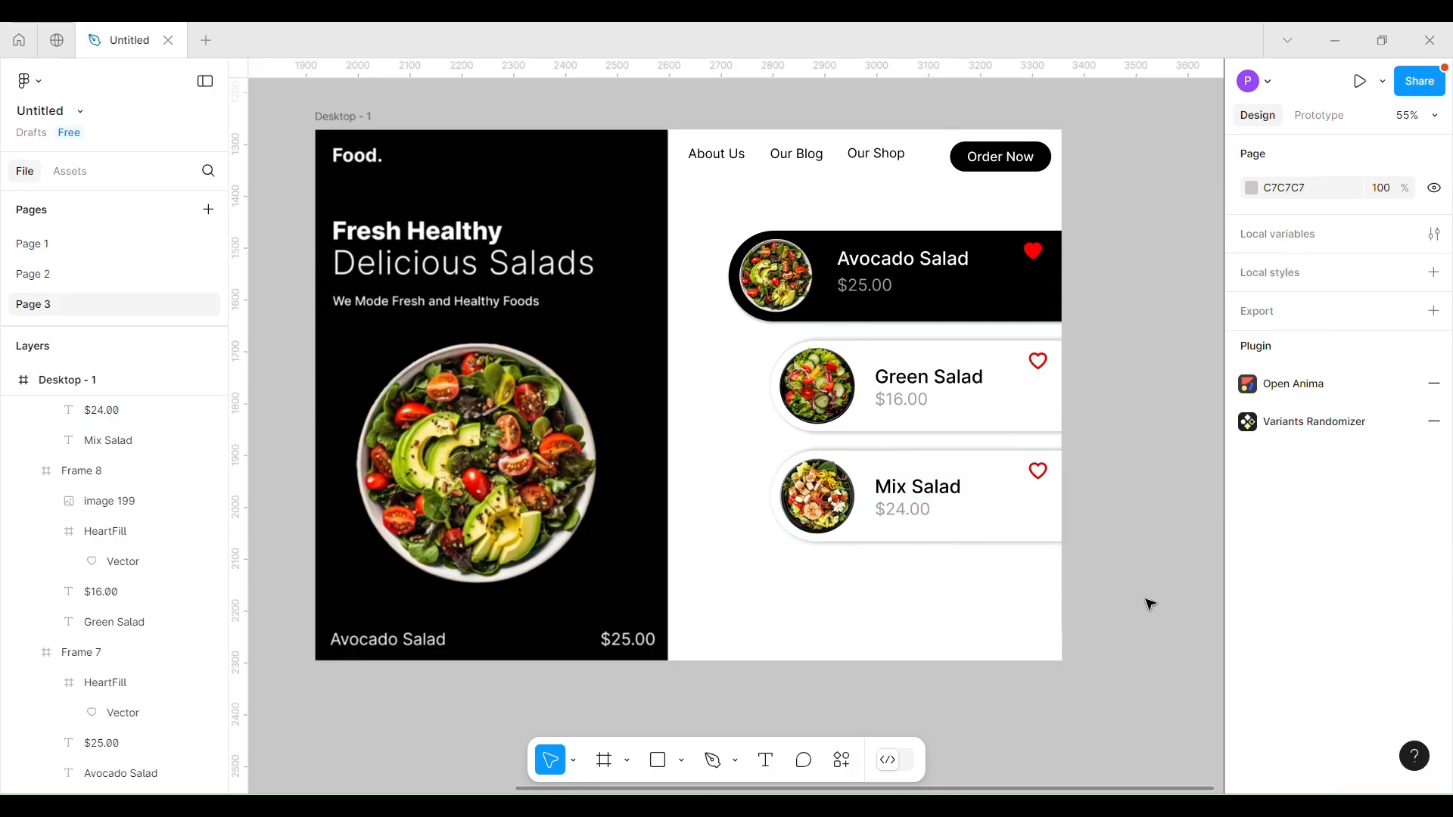
Widen the gap between the "Green Salad" name and its price and shift both slightly toward the salad image.
{"action": "left_click", "coordinate": [931, 383]}
{"action": "double_click", "coordinate": [923, 379]}
{"action": "left_click", "coordinate": [912, 404], "text": "shift"}
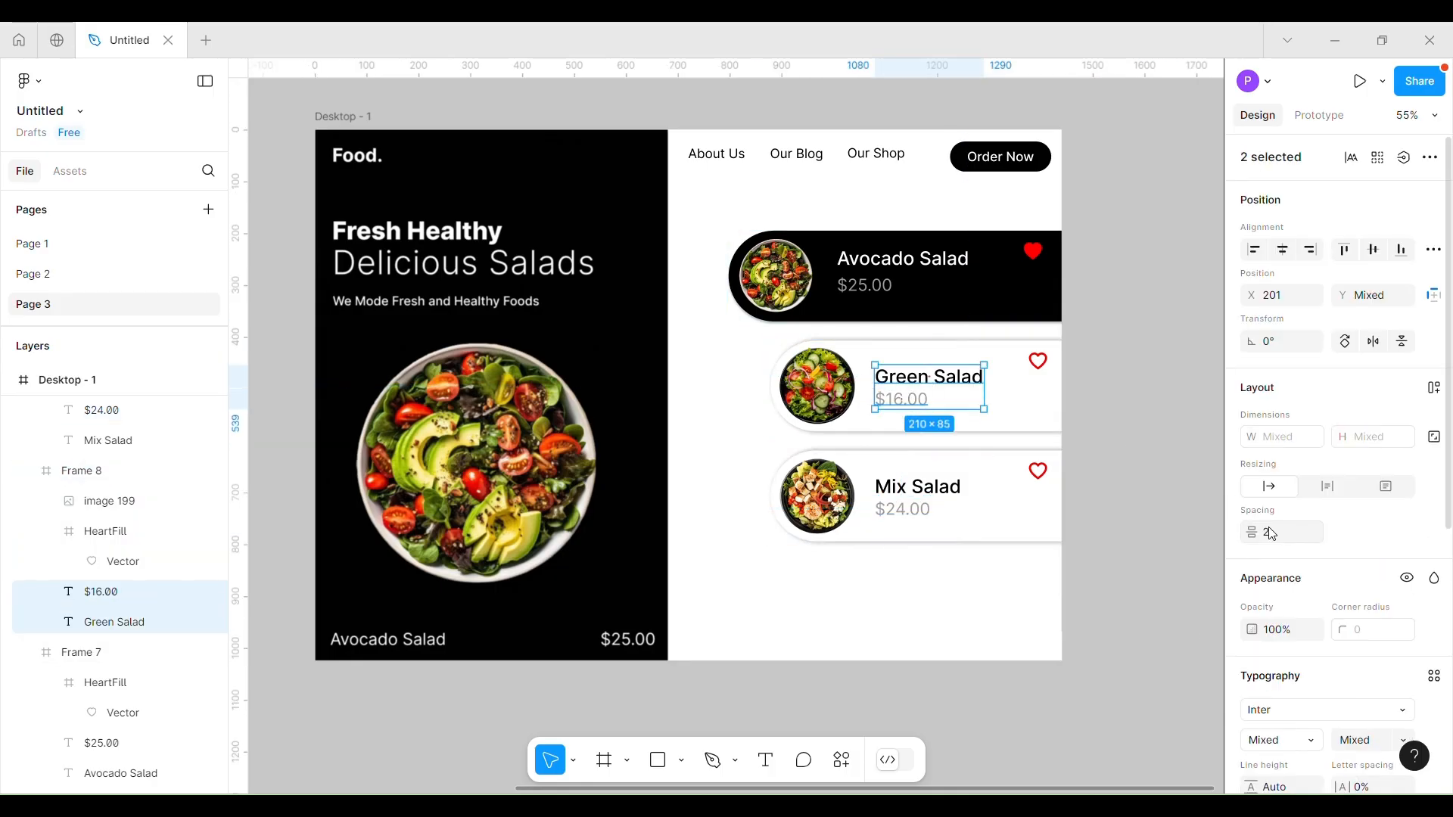
{"action": "left_click_drag", "start_coordinate": [933, 372], "coordinate": [923, 374]}
Set the spacing between the "Mix Salad" name and its price to 10 and shift both slightly toward the image.
{"action": "double_click", "coordinate": [901, 488]}
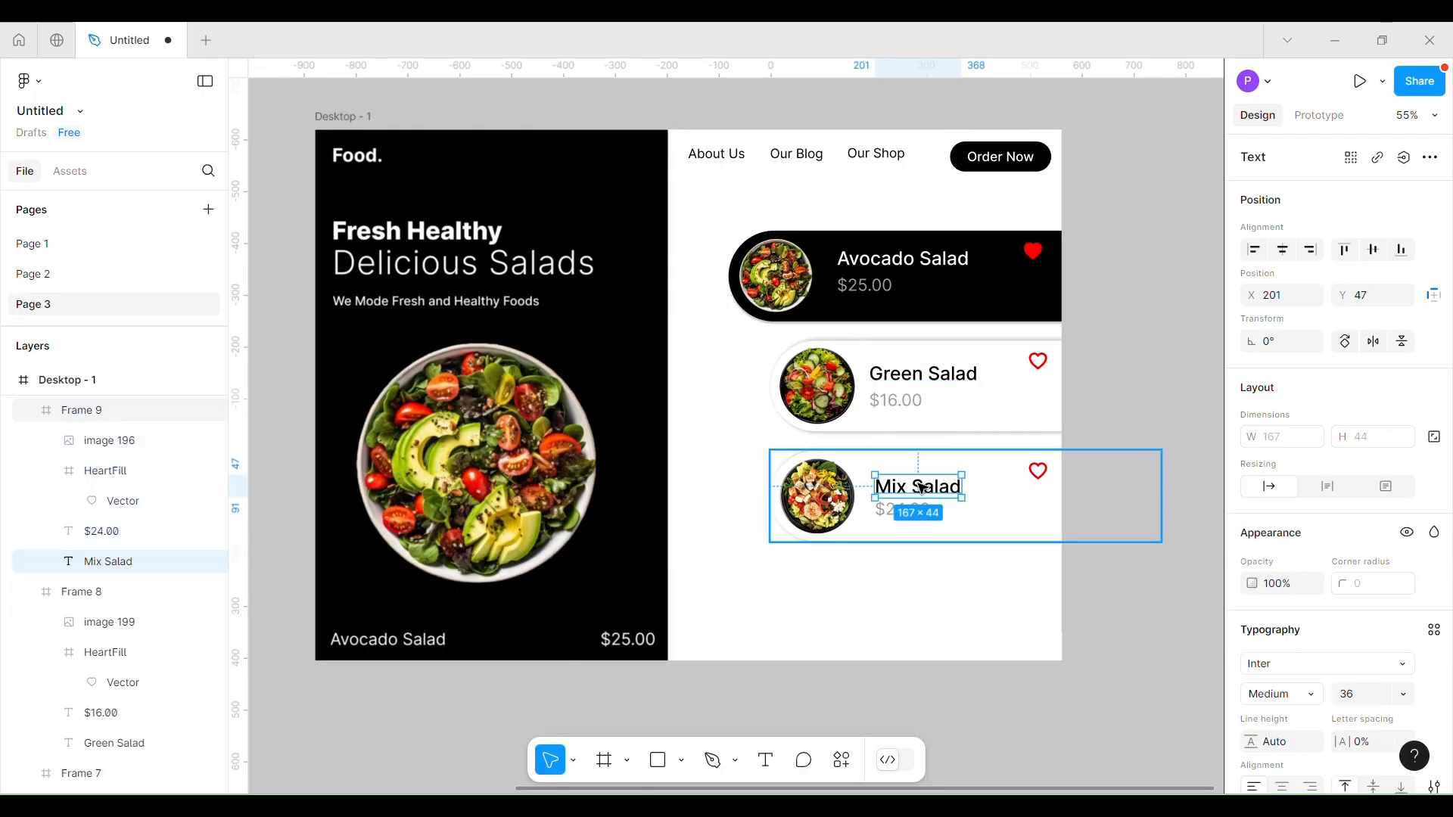
{"action": "left_click", "coordinate": [900, 513], "text": "shift"}
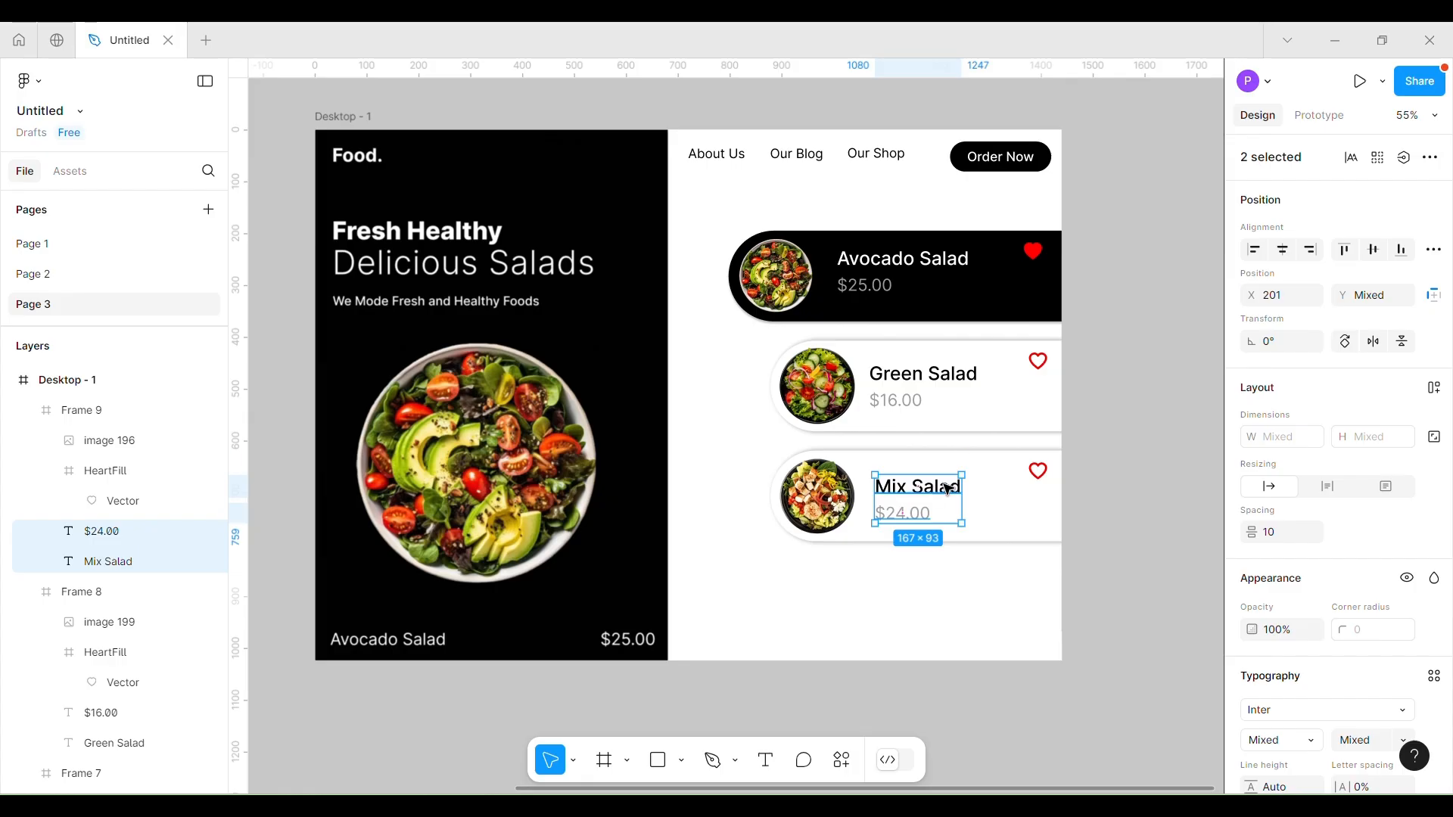
{"action": "left_click_drag", "start_coordinate": [947, 489], "coordinate": [935, 492]}
{"action": "left_click", "coordinate": [1113, 402]}
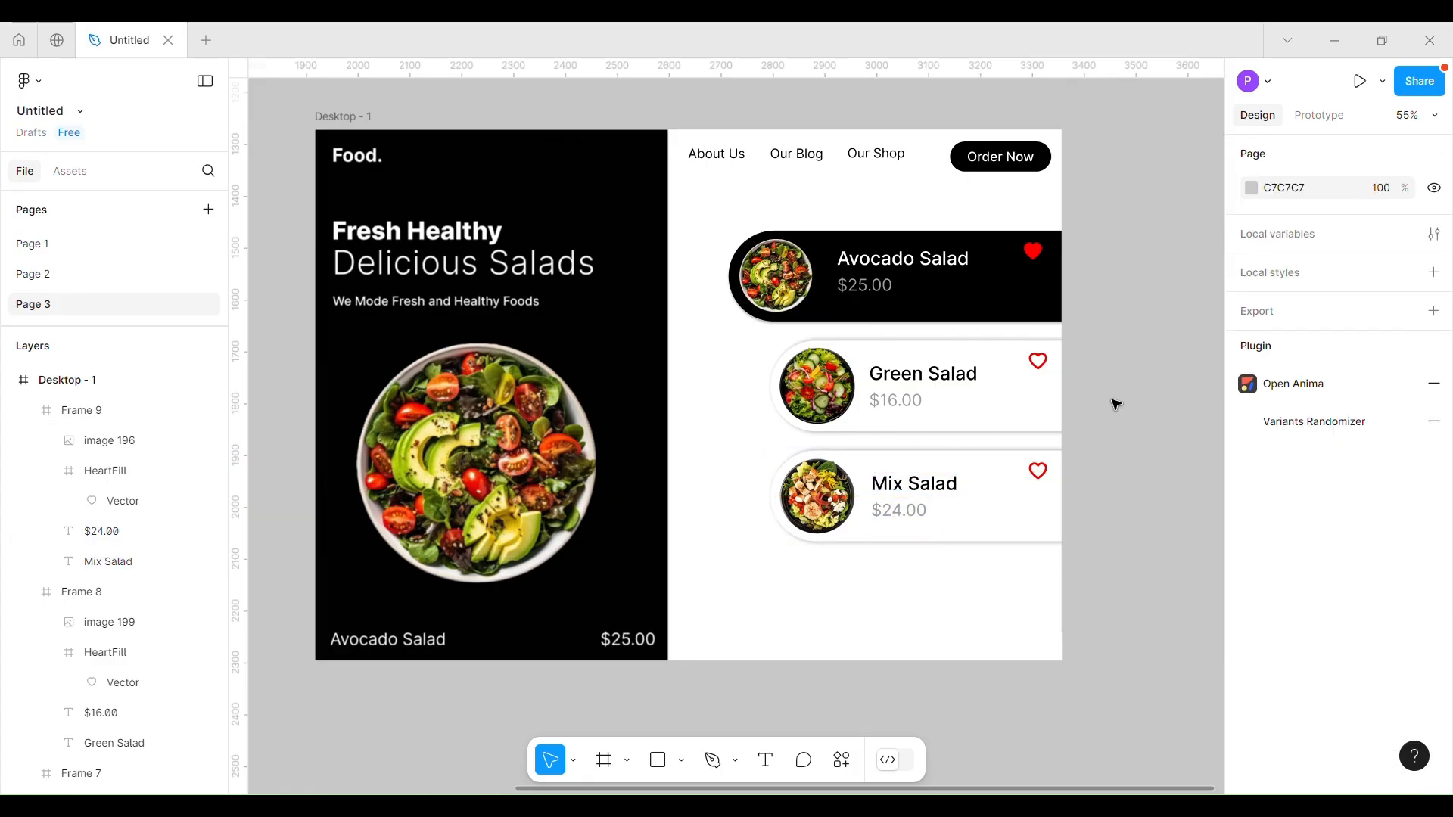
Draw a frame of about 368 × 88 below the Mix Salad card and fill it with black 000000.
{"action": "scroll", "coordinate": [1114, 402], "scroll_direction": "down", "scroll_amount": 2}
{"action": "key", "text": "f"}
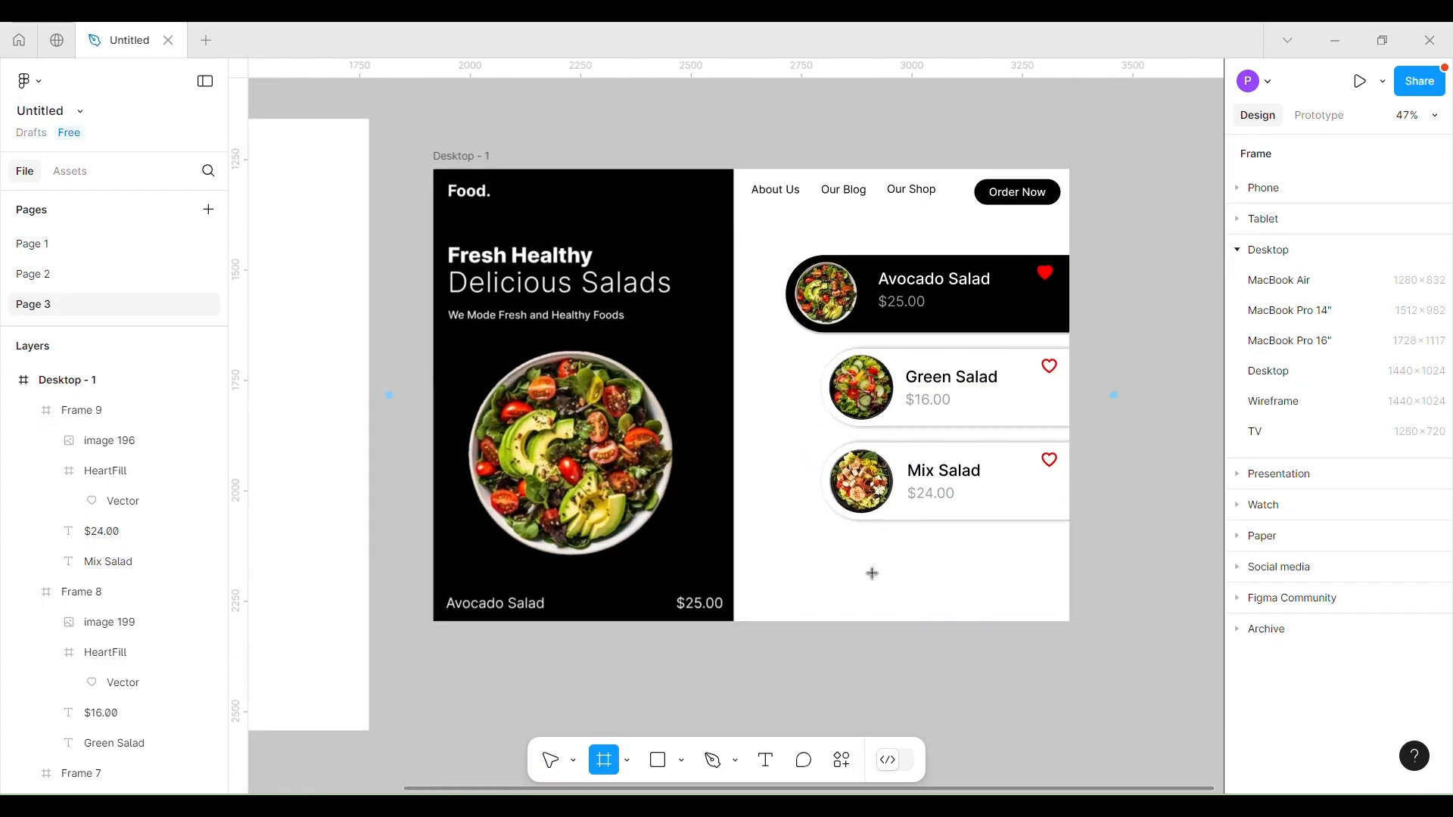
{"action": "mouse_move", "coordinate": [851, 567]}
{"action": "left_mouse_down"}
{"action": "mouse_move", "coordinate": [997, 584]}
{"action": "mouse_move", "coordinate": [999, 600]}
{"action": "left_mouse_up"}
{"action": "left_click", "coordinate": [1253, 609]}
{"action": "left_click_drag", "start_coordinate": [1097, 458], "coordinate": [922, 560]}
{"action": "left_click", "coordinate": [1207, 260]}
{"action": "left_click_drag", "start_coordinate": [1015, 574], "coordinate": [1016, 574]}
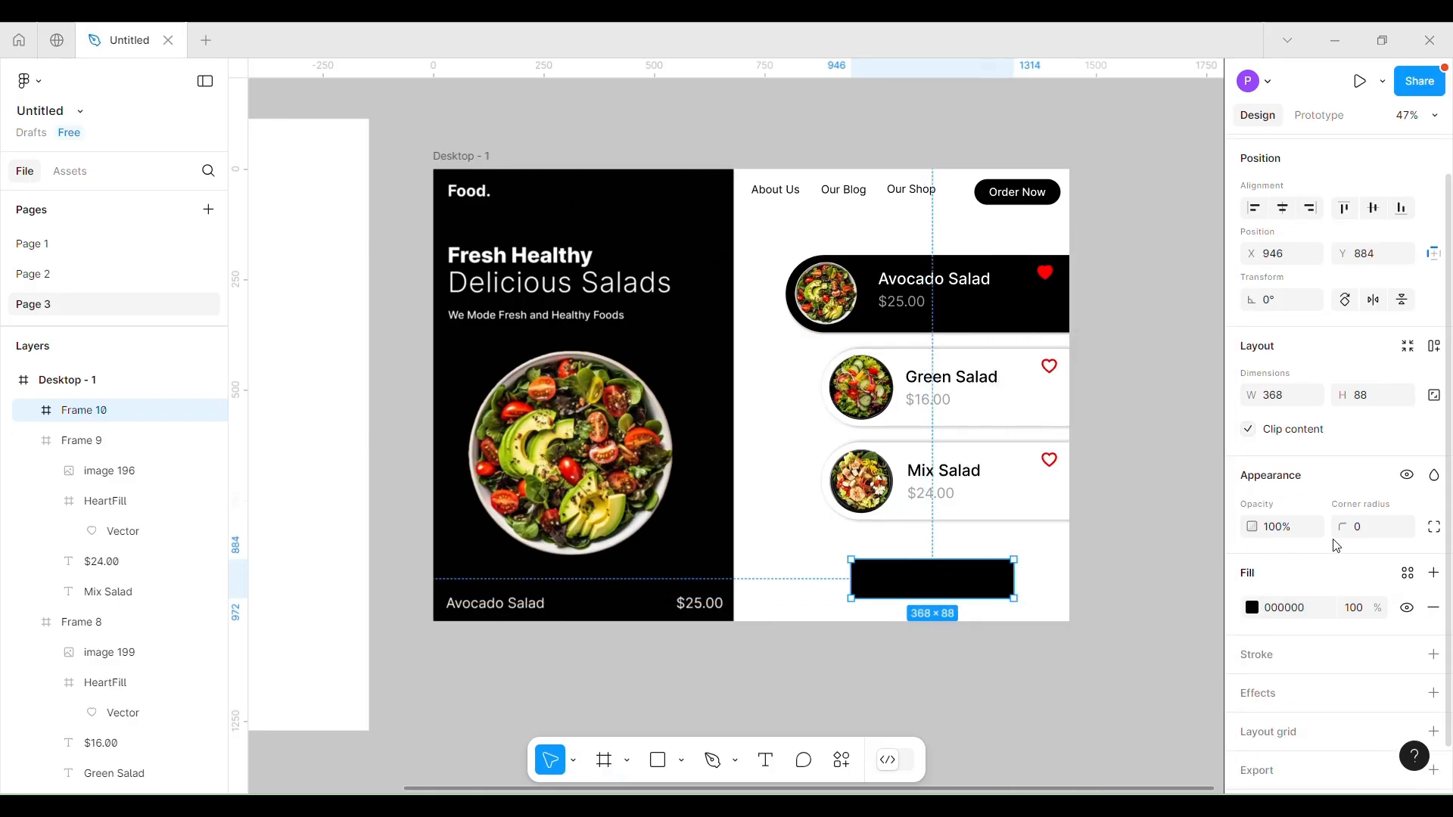
Round the black frame's corners to 105 and add the text "Order NOw" inside it.
{"action": "left_click_drag", "start_coordinate": [867, 570], "coordinate": [955, 605]}
{"action": "left_click", "coordinate": [976, 701]}
{"action": "left_click", "coordinate": [870, 593]}
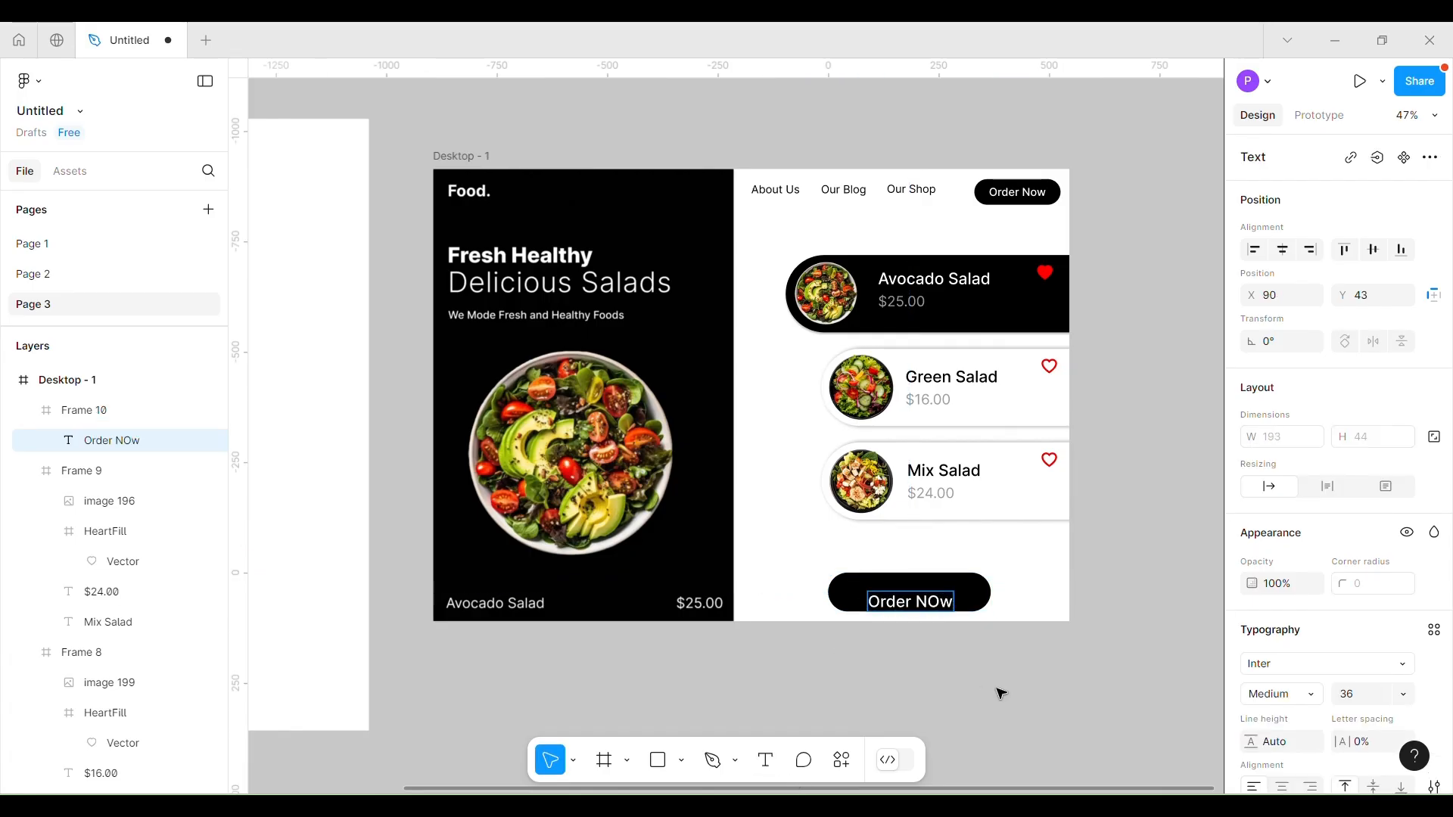
Make the "Order NOw" text Semi Bold, position it at X 87, Y 22 and enlarge its font size.
{"action": "left_click", "coordinate": [1321, 693]}
{"action": "left_click", "coordinate": [1287, 402]}
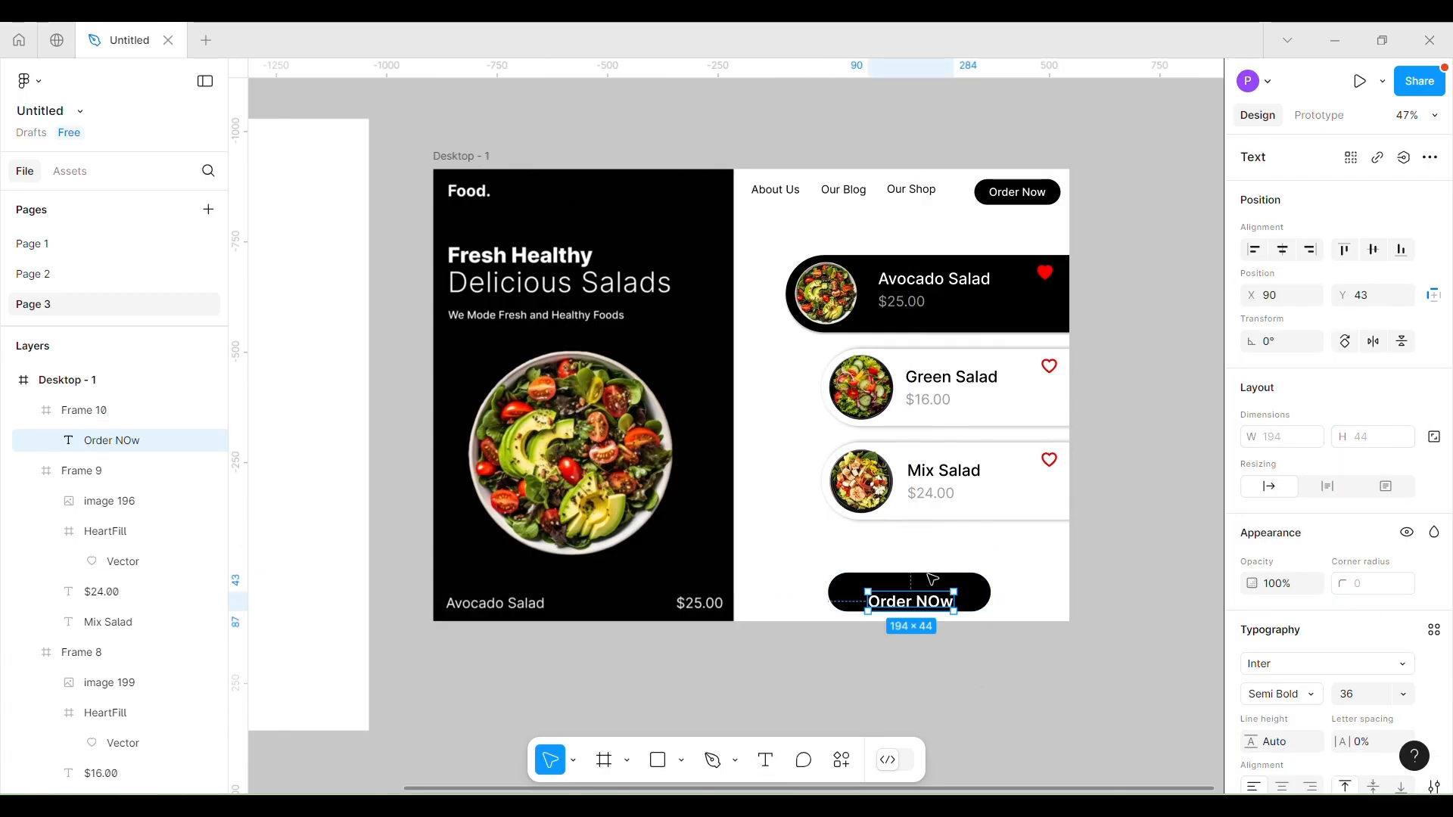
{"action": "left_click", "coordinate": [1403, 694]}
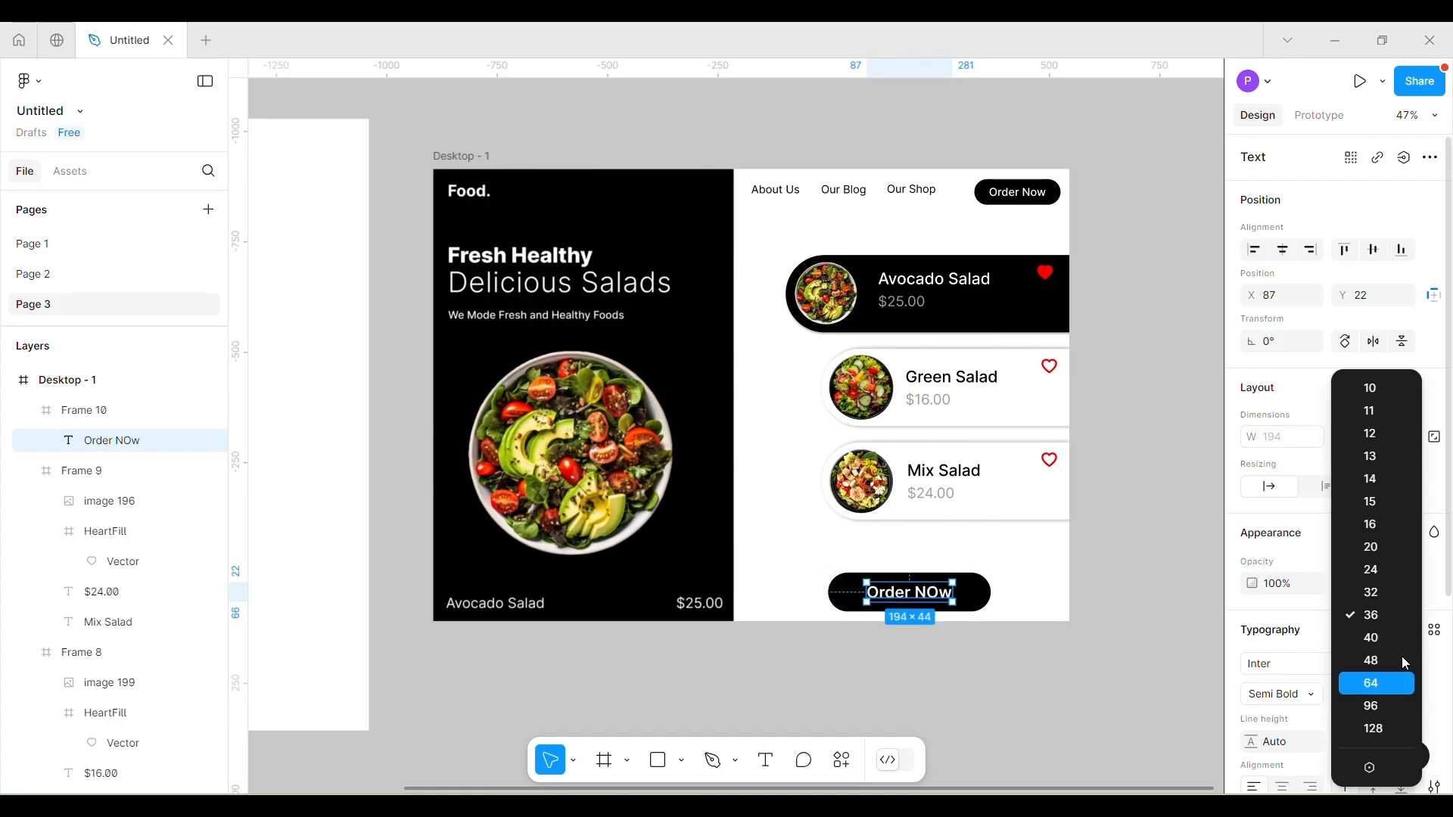
{"action": "left_click", "coordinate": [1366, 684]}
Apply auto layout to the black button with padding 66 and 23, and move it to X 878, Y 900.
{"action": "left_click", "coordinate": [988, 576]}
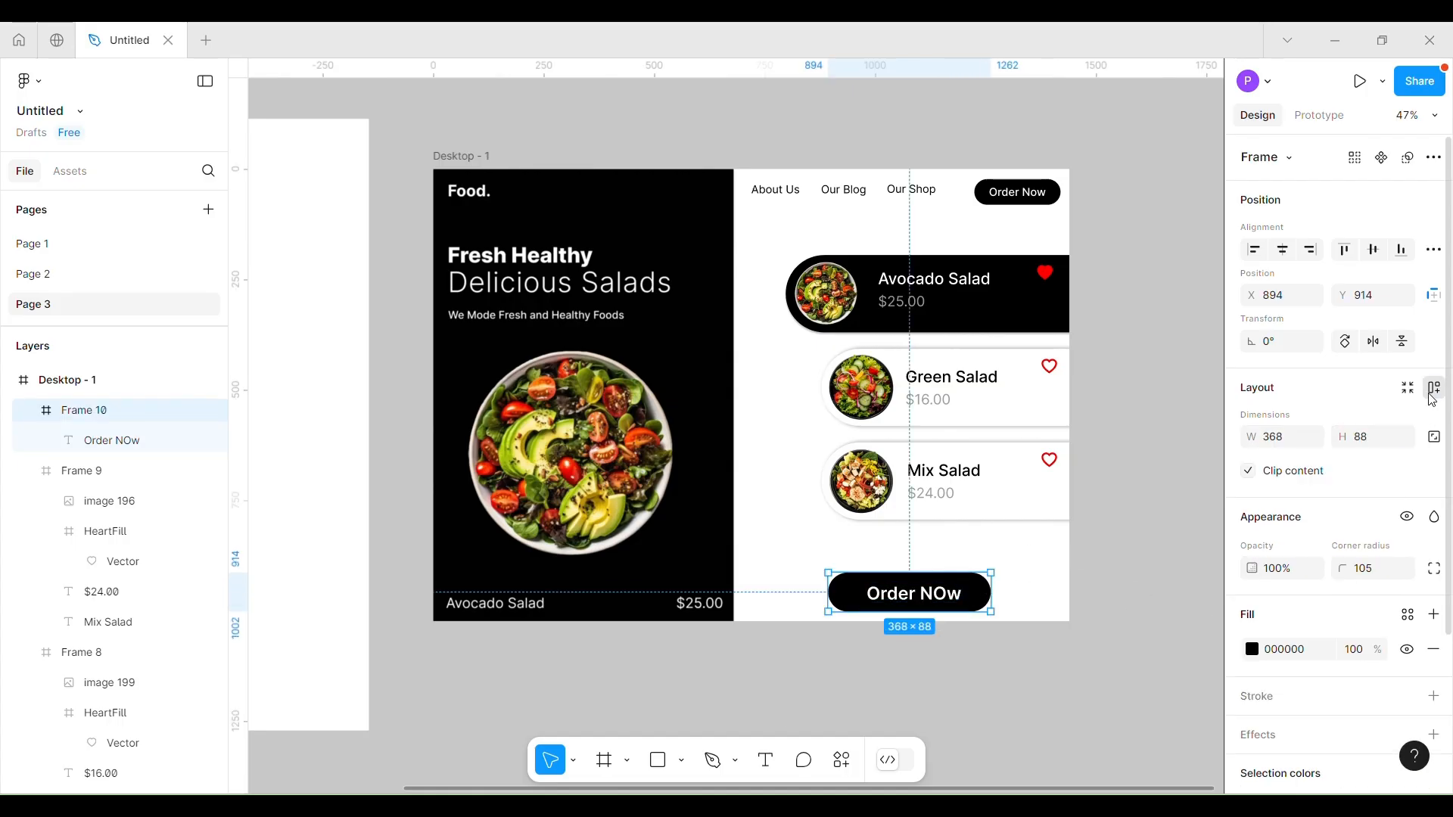
{"action": "left_click", "coordinate": [1433, 395]}
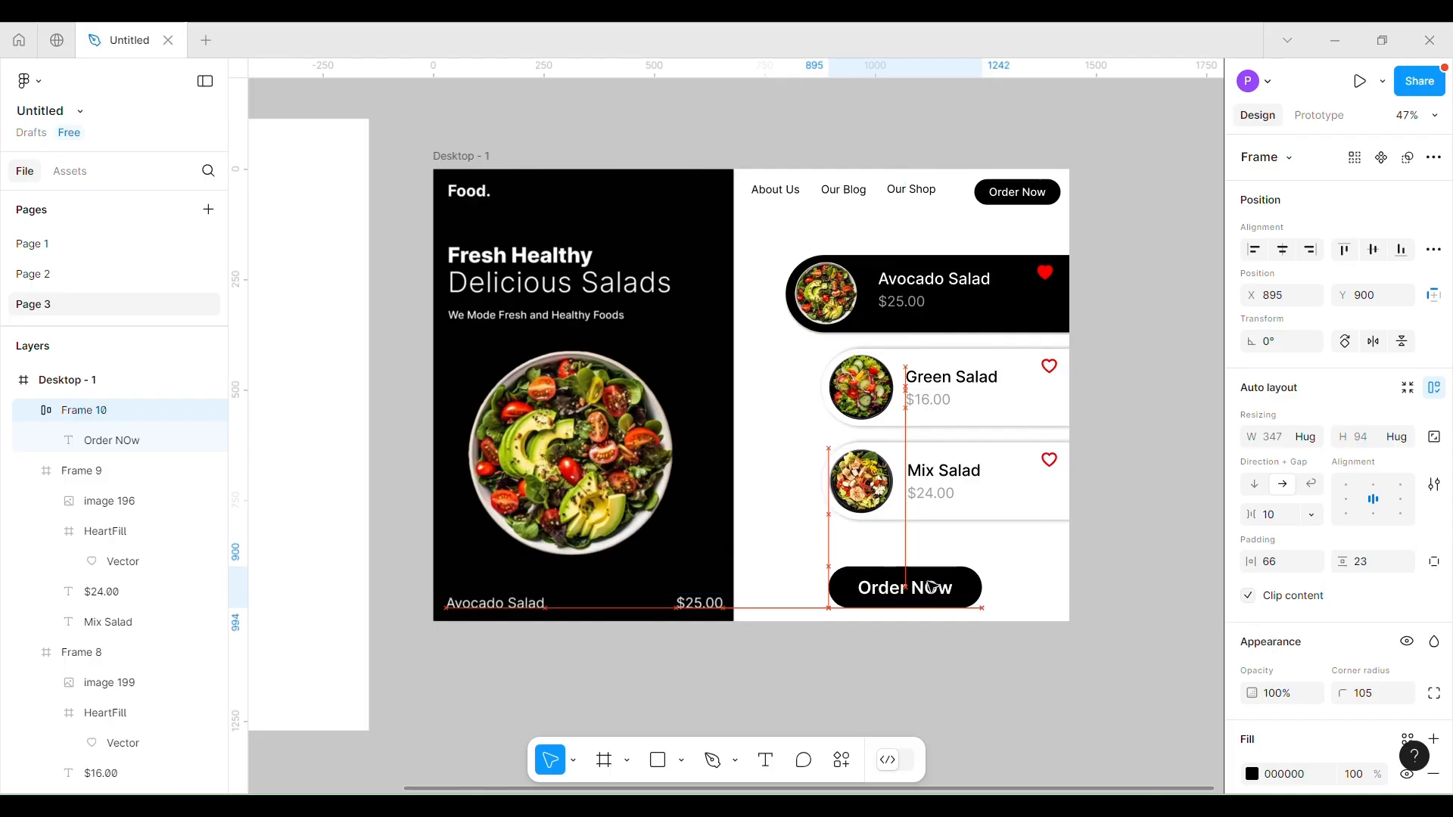
{"action": "left_click_drag", "start_coordinate": [931, 587], "coordinate": [943, 579]}
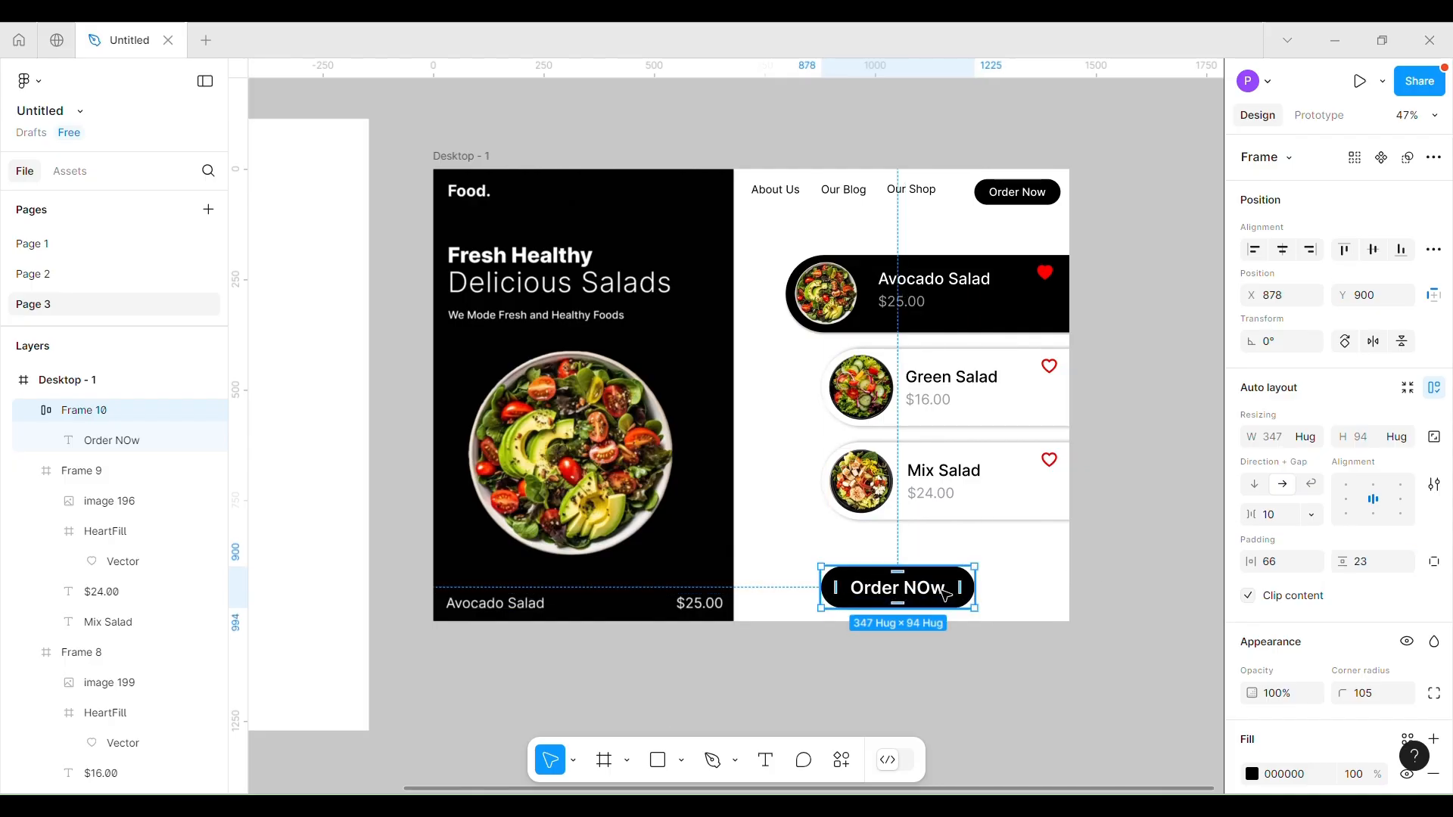
Set the font size of the lower button's "Order NOw" text to 36.
{"action": "double_click", "coordinate": [947, 594]}
{"action": "left_click", "coordinate": [1403, 694]}
{"action": "left_click", "coordinate": [1379, 615]}
{"action": "left_click", "coordinate": [1135, 606]}
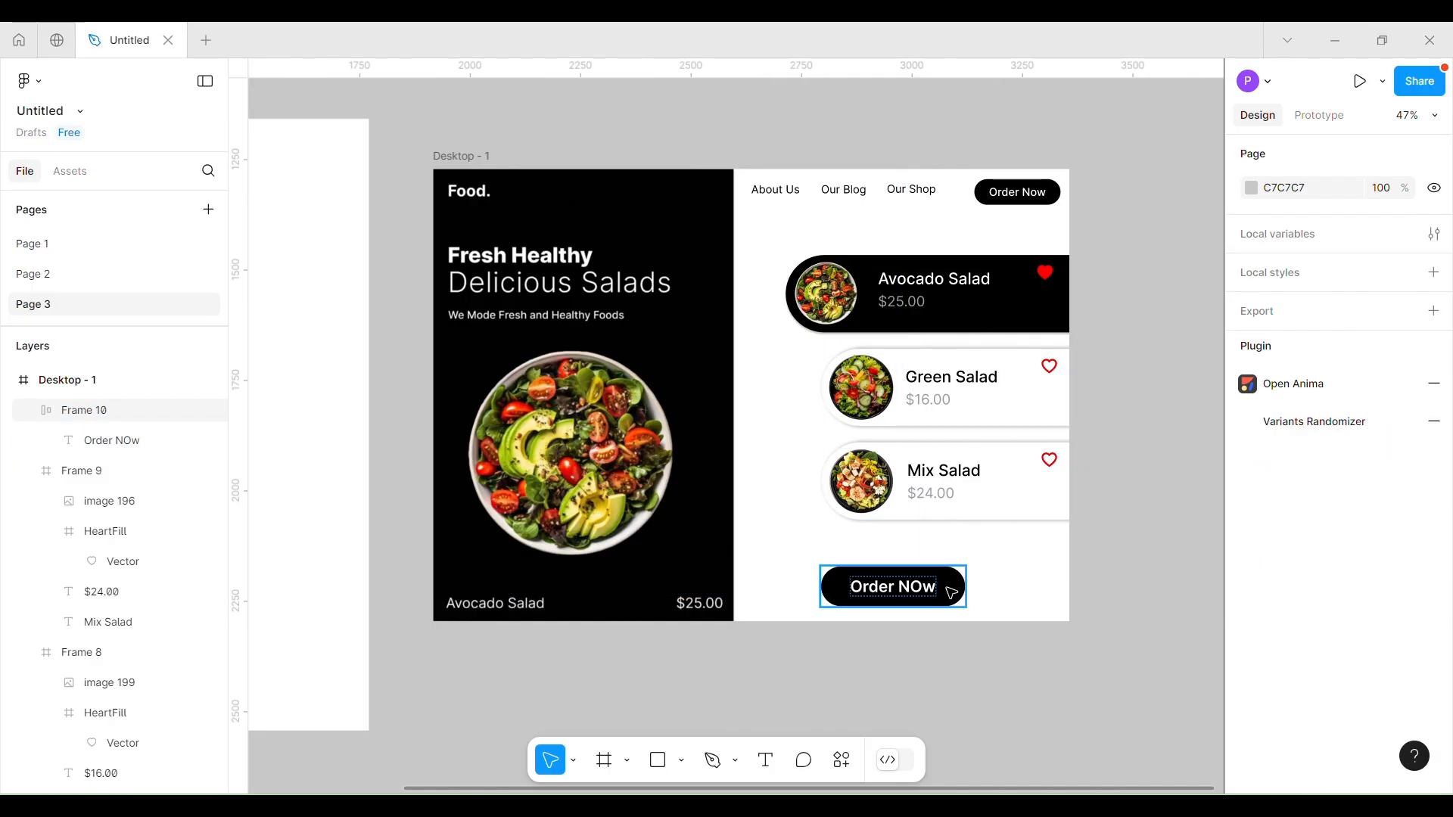
Nudge the lower "Order NOw" button slightly down and right, and shift the three salad cards together by a tiny amount.
{"action": "left_click_drag", "start_coordinate": [952, 593], "coordinate": [957, 595]}
{"action": "left_click", "coordinate": [1095, 548]}
{"action": "left_click_drag", "start_coordinate": [932, 235], "coordinate": [1047, 507]}
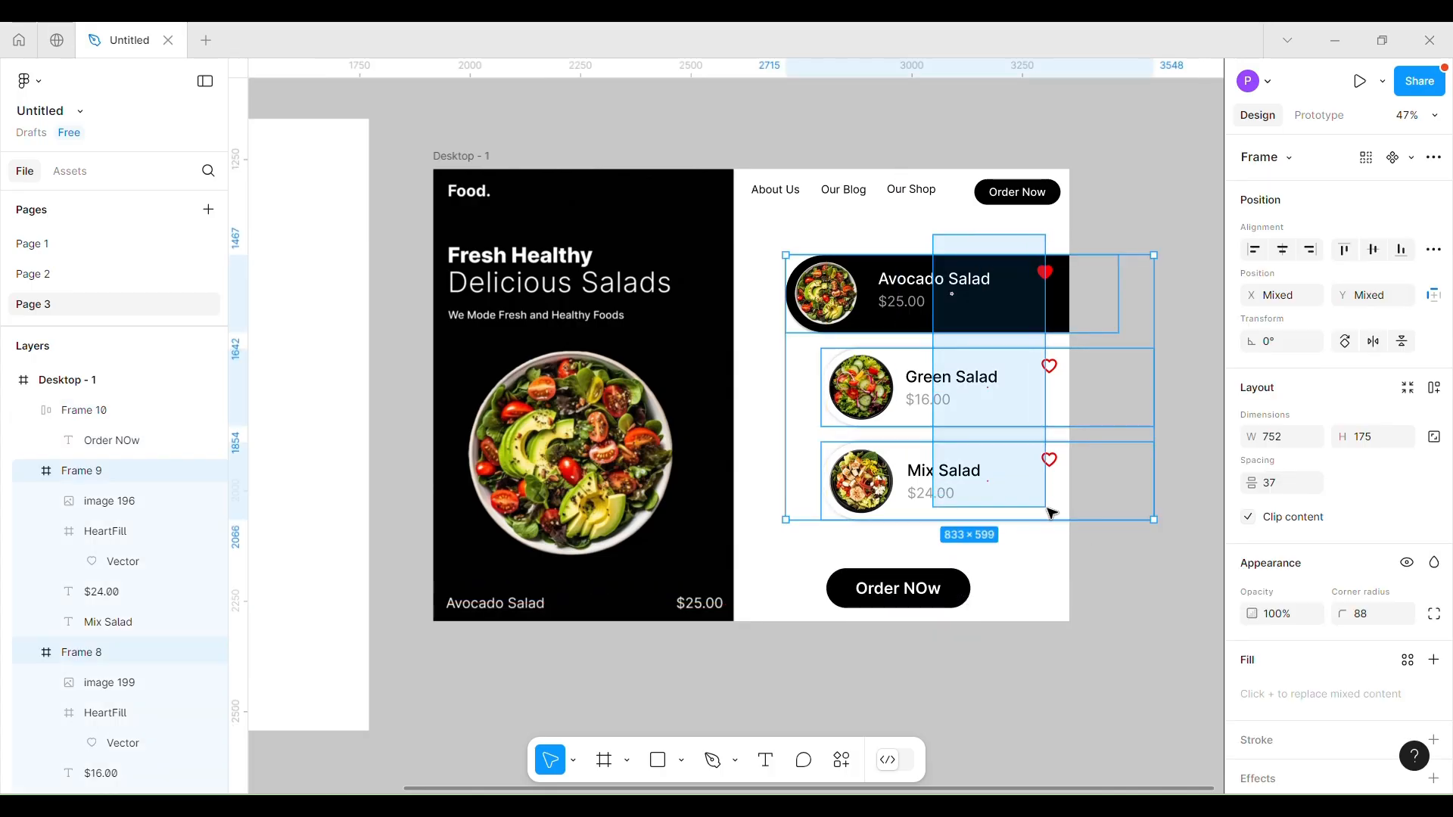
{"action": "left_click_drag", "start_coordinate": [1022, 393], "coordinate": [1035, 399]}
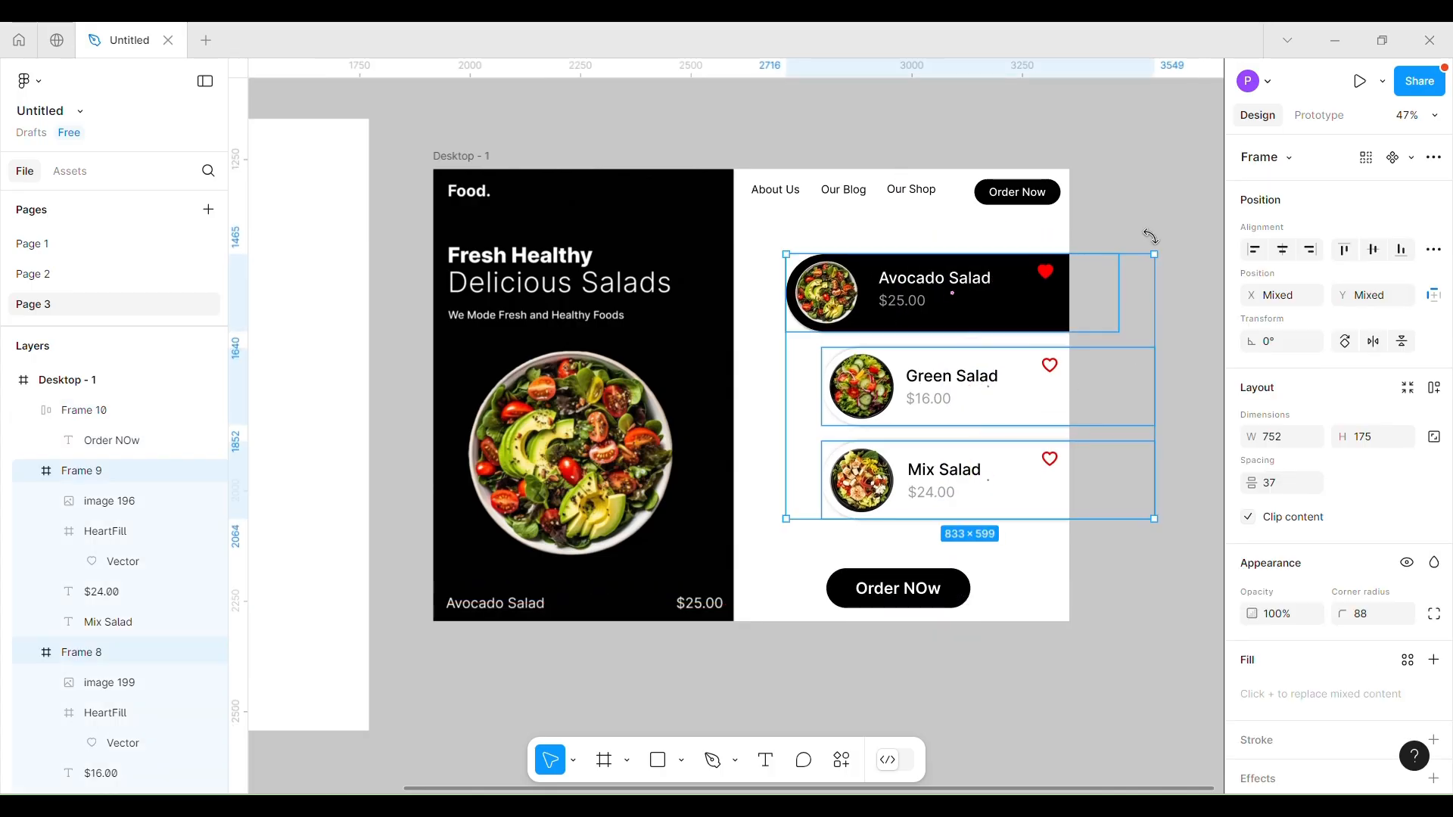
{"action": "left_click", "coordinate": [1134, 197]}
Add two vertical guides and align the cards: Green Salad and Mix Salad at X 909, Avocado Salad at X 775, Y 191.
{"action": "left_click_drag", "start_coordinate": [499, 317], "coordinate": [836, 398]}
{"action": "left_click", "coordinate": [947, 386]}
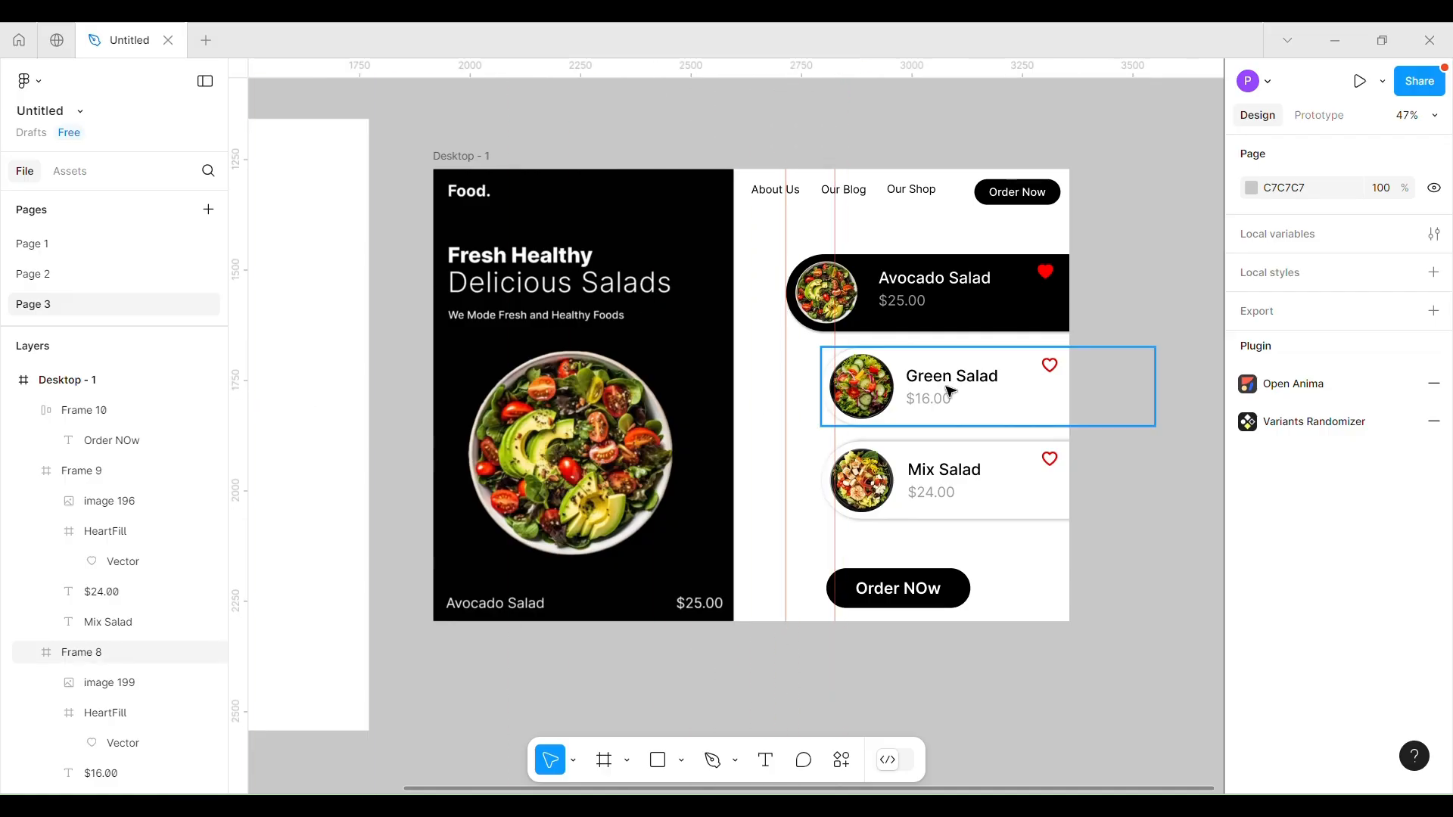
{"action": "left_click", "coordinate": [984, 482], "text": "shift"}
{"action": "left_click_drag", "start_coordinate": [939, 455], "coordinate": [947, 455]}
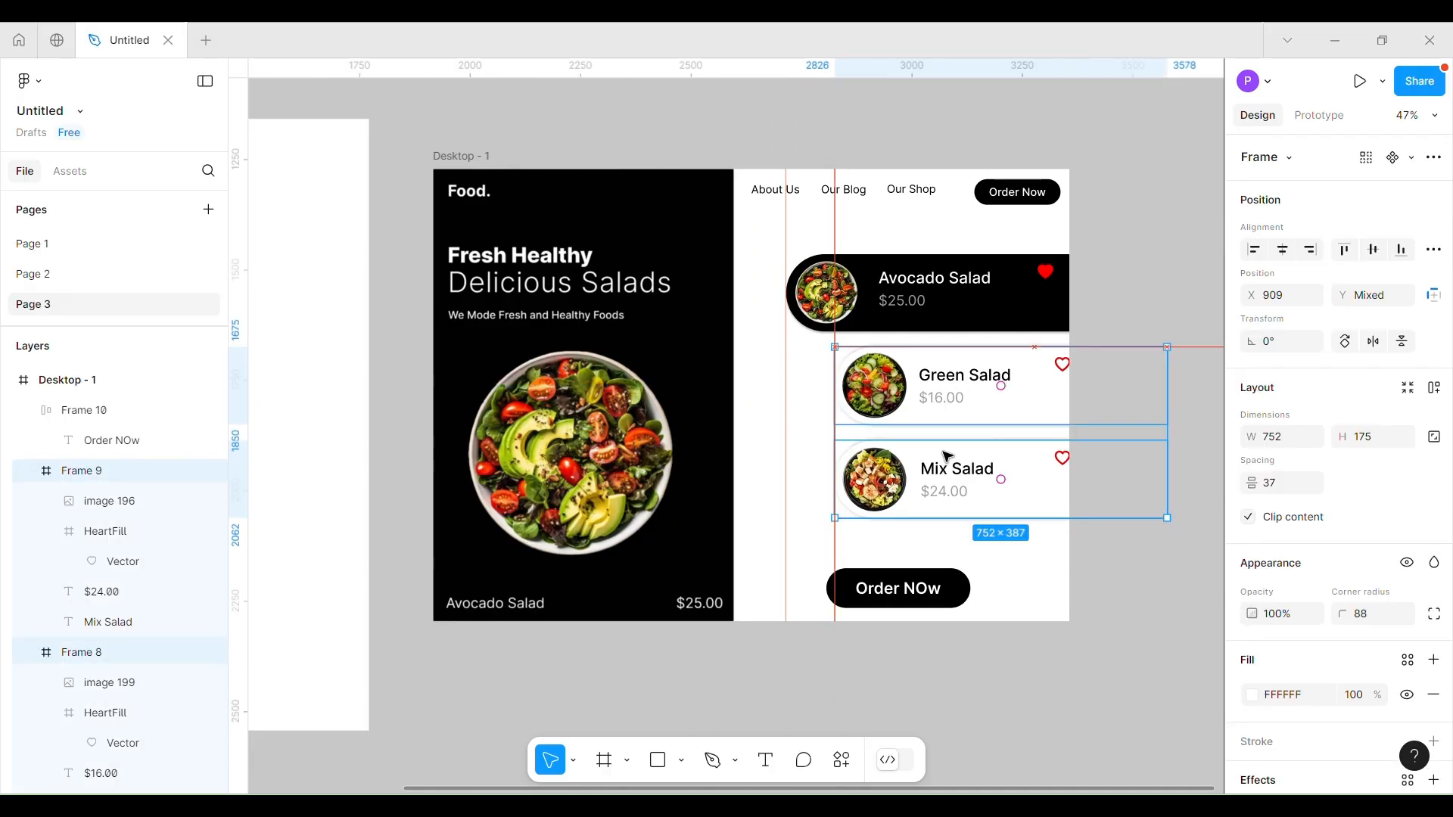
{"action": "left_click_drag", "start_coordinate": [988, 312], "coordinate": [978, 312]}
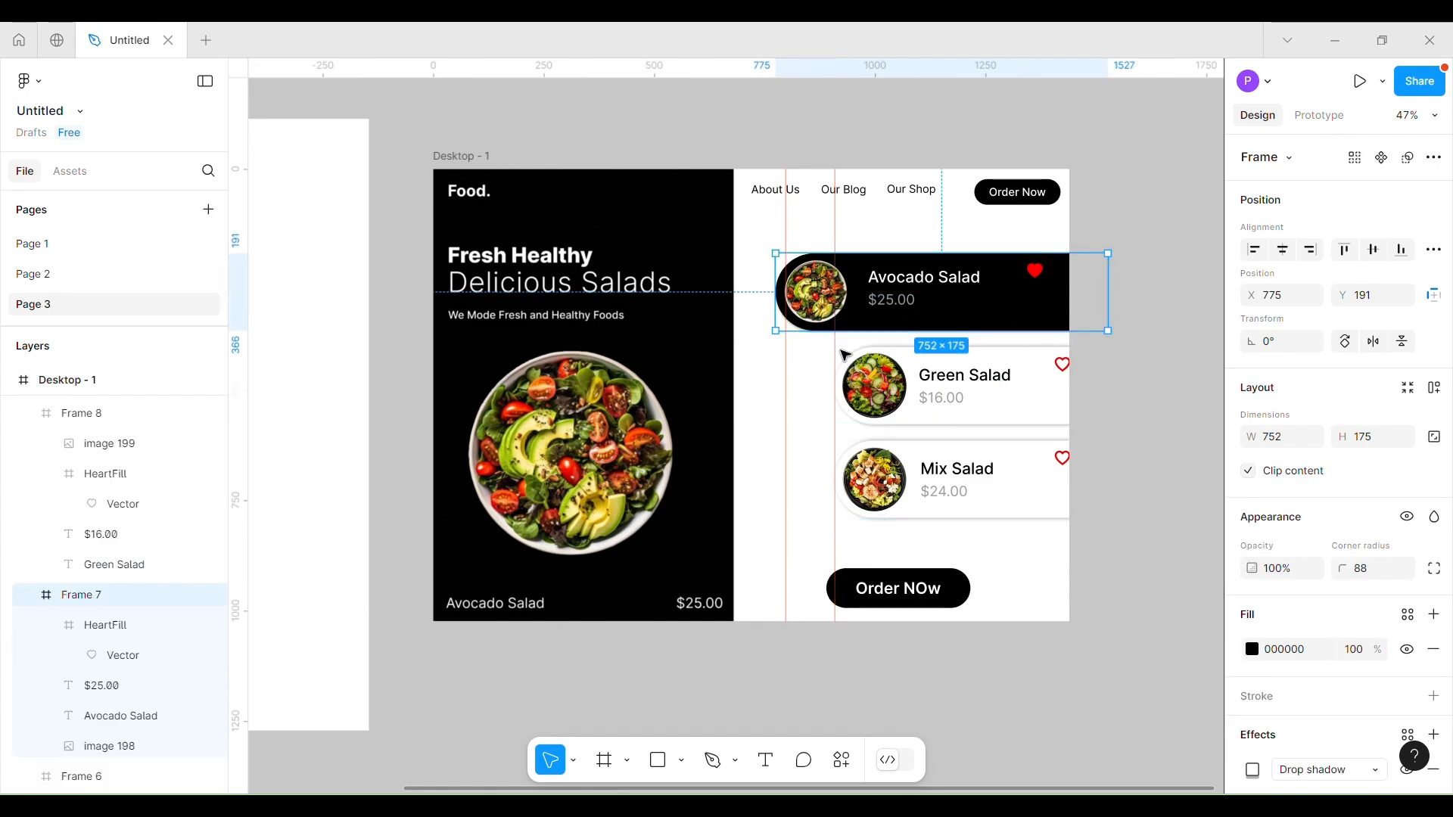
{"action": "key", "text": "Escape"}
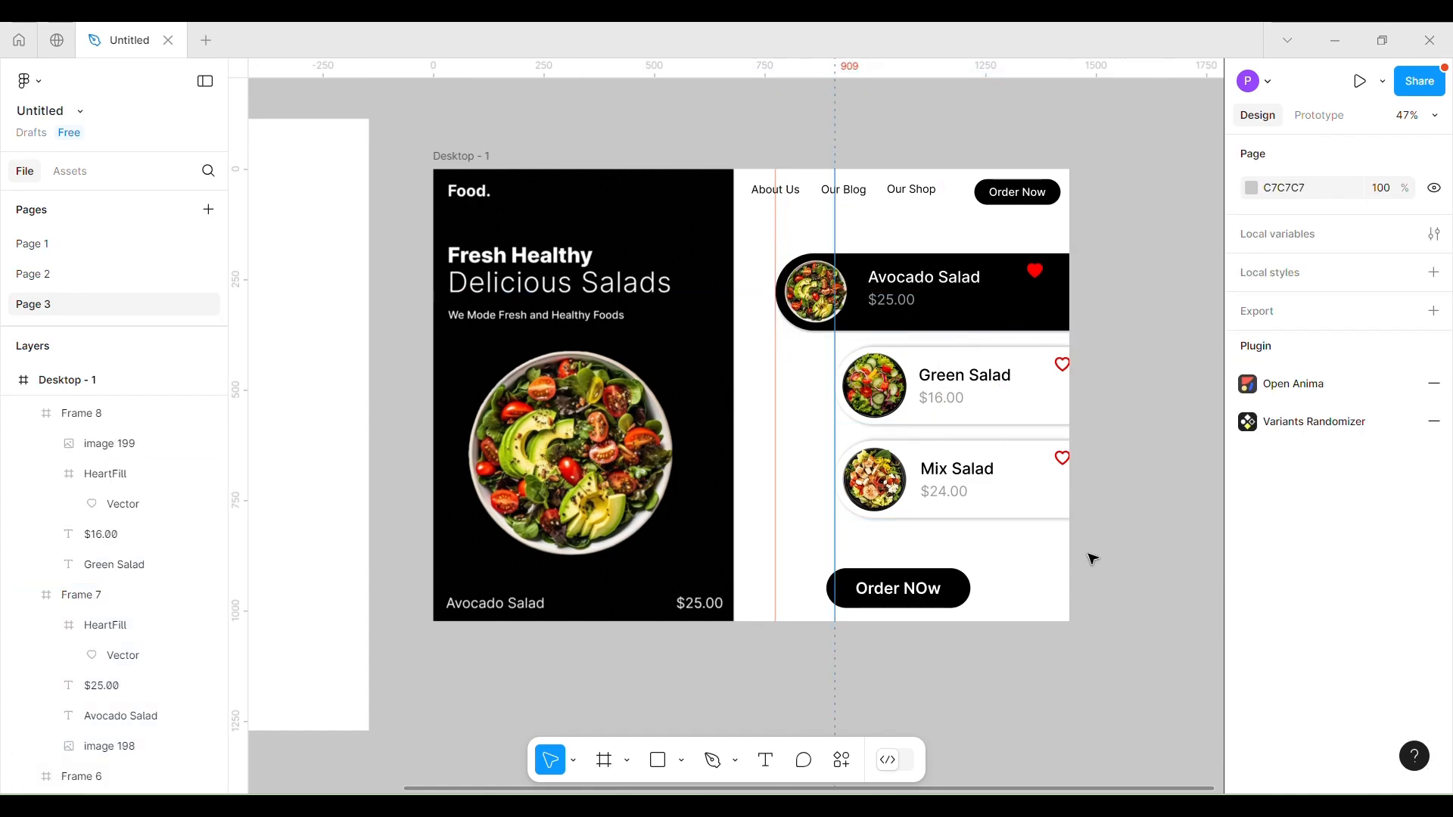
Place a vertical guide at 1387 and move the Green Salad and Mix Salad hearts to X 476.
{"action": "left_click_drag", "start_coordinate": [238, 369], "coordinate": [1022, 374]}
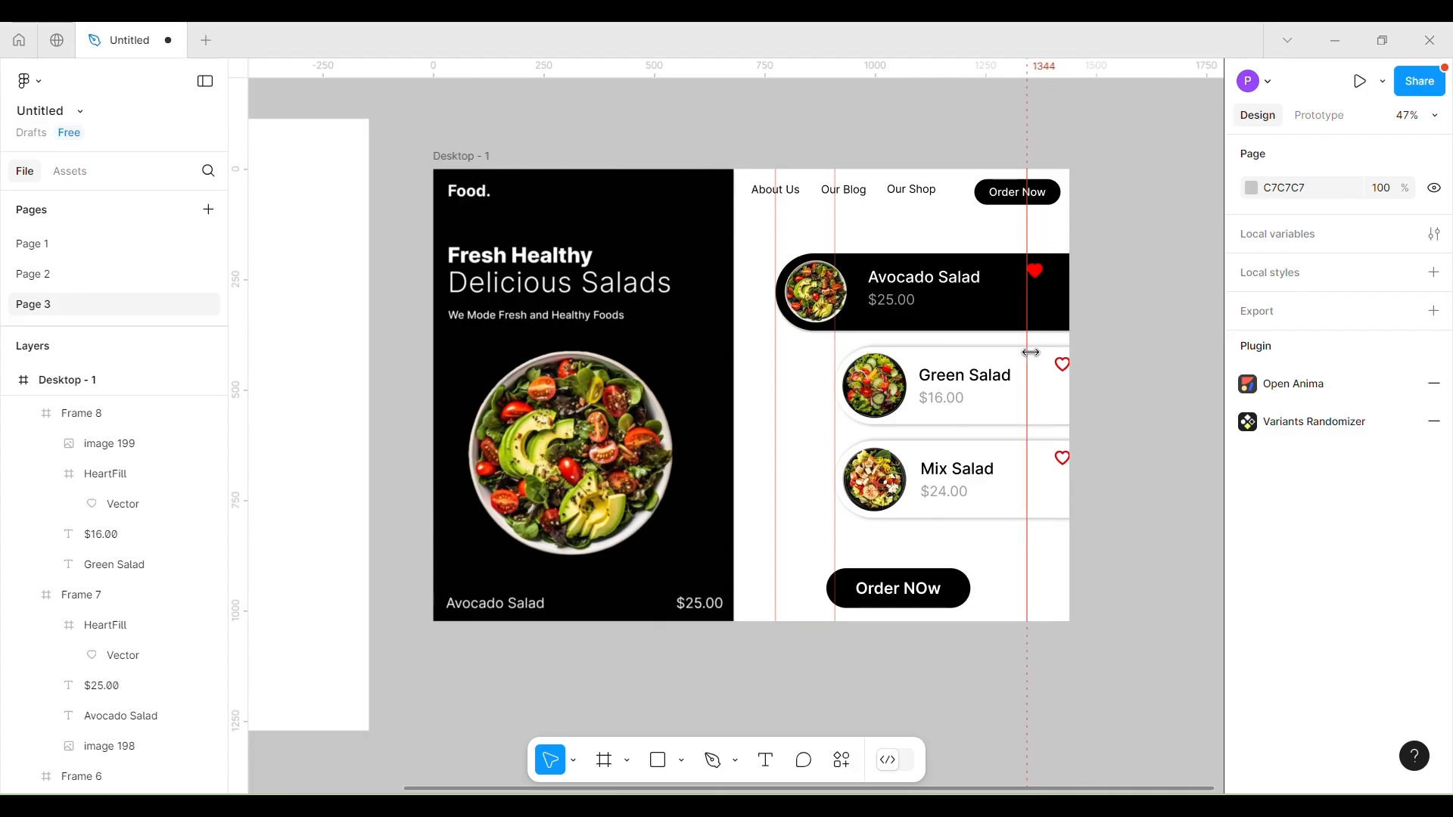
{"action": "left_click", "coordinate": [1062, 364]}
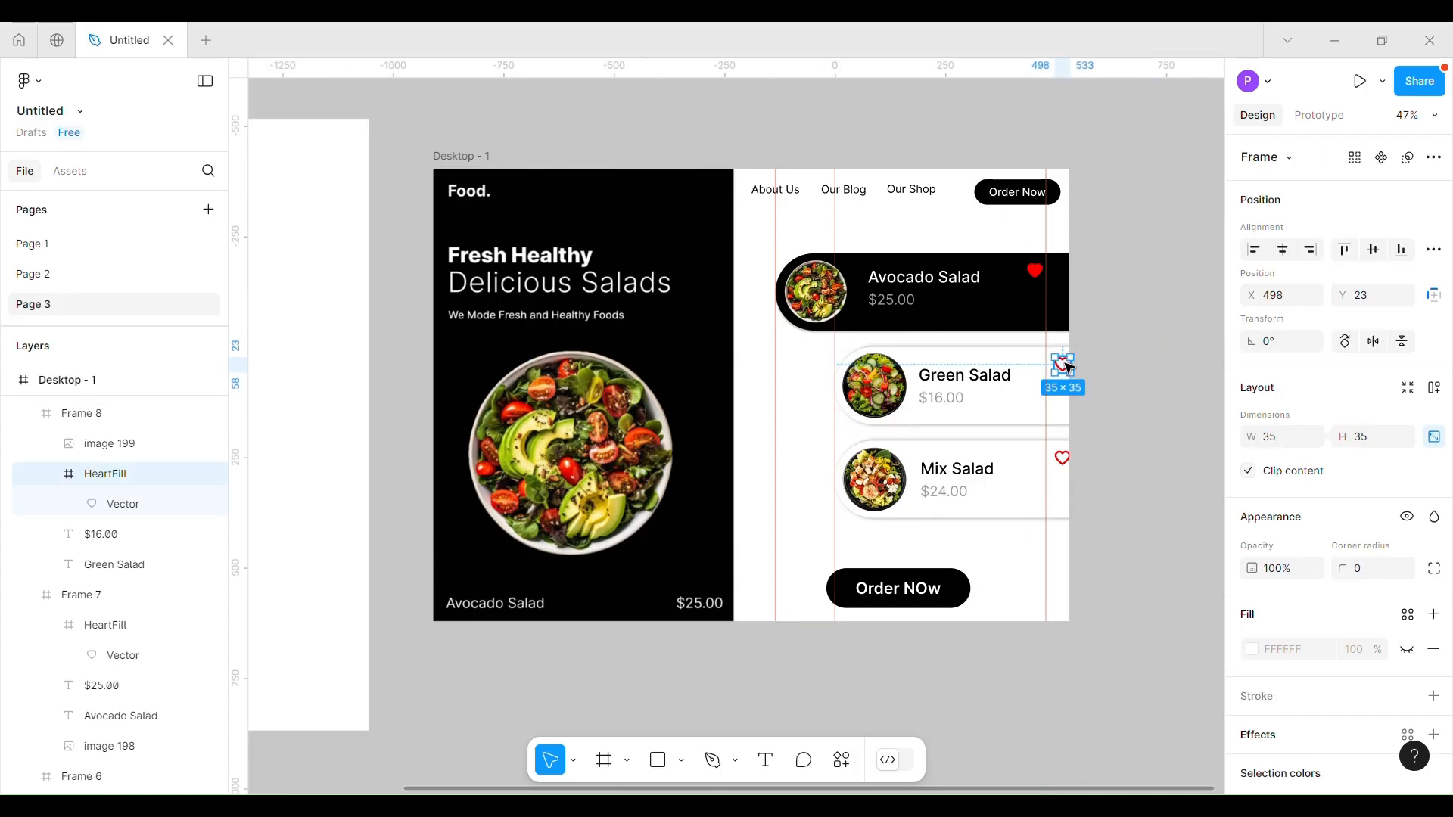
{"action": "left_click", "coordinate": [1062, 458], "text": "shift"}
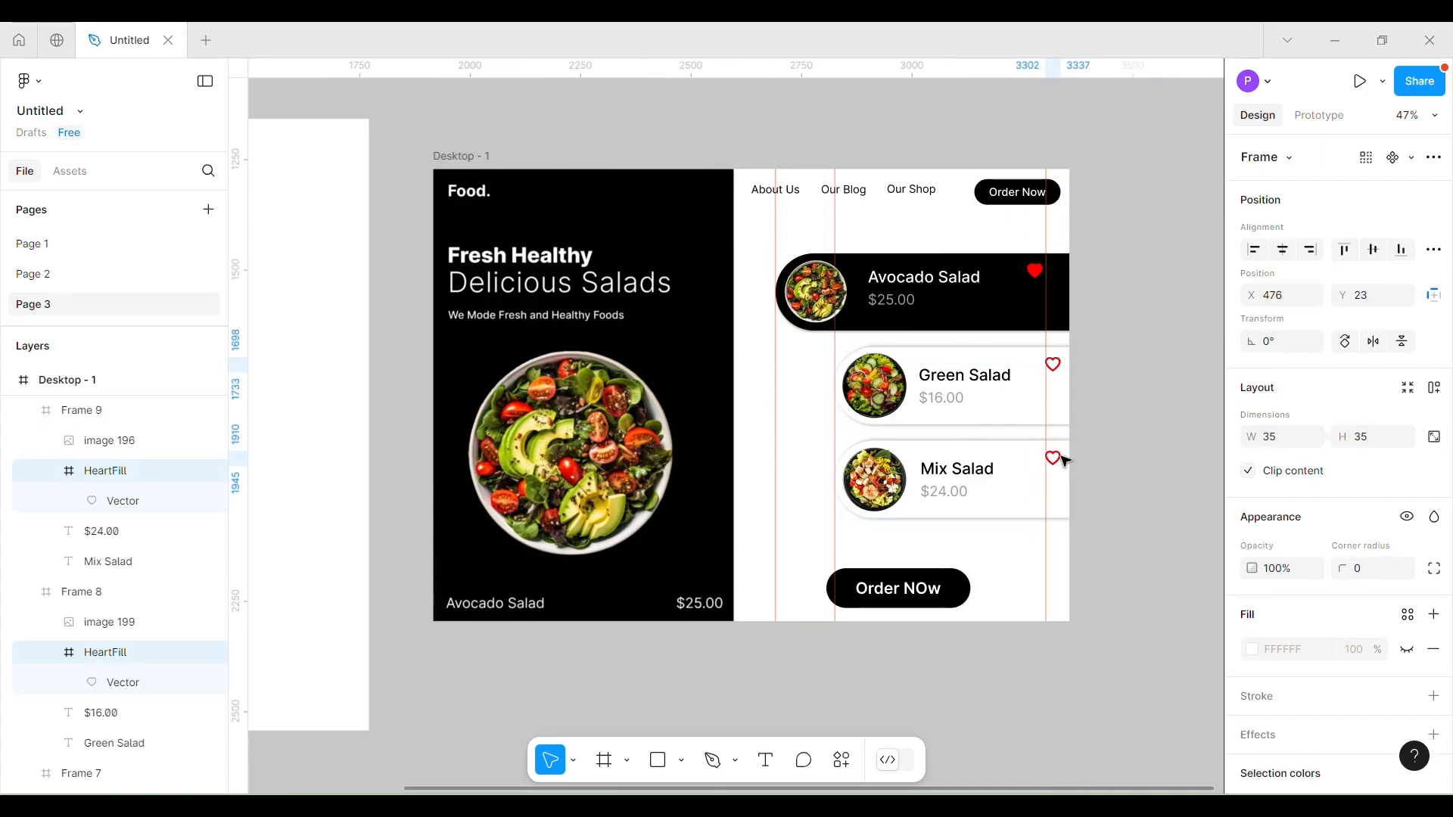
{"action": "left_click", "coordinate": [1131, 570]}
Duplicate the Desktop - 1 frame directly below the original at X 1917, Y 2422.
{"action": "scroll", "coordinate": [1097, 534], "scroll_direction": "down", "scroll_amount": 3, "text": "ctrl"}
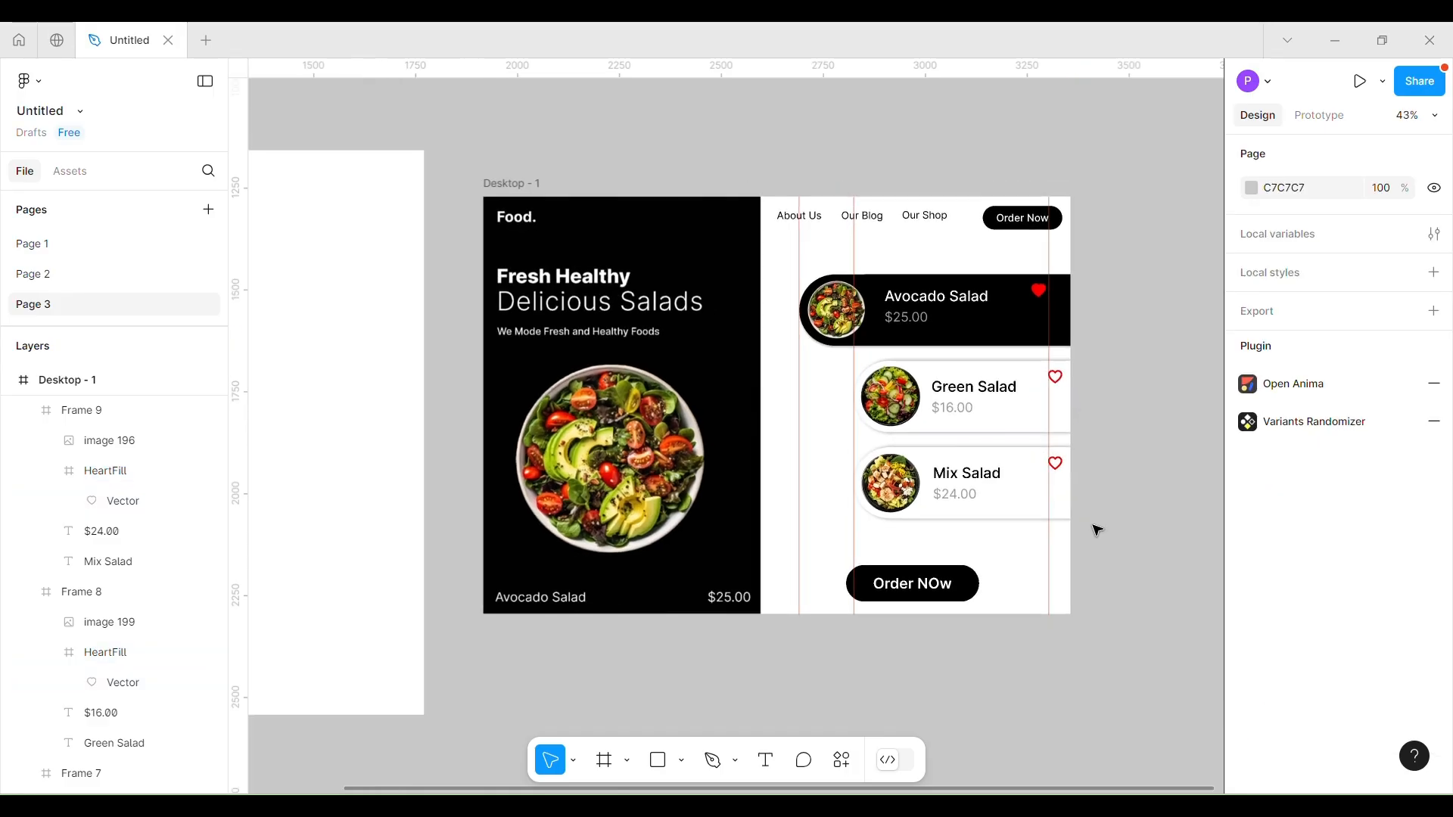
{"action": "left_click", "coordinate": [542, 214]}
{"action": "scroll", "coordinate": [808, 341], "scroll_direction": "down", "scroll_amount": 3}
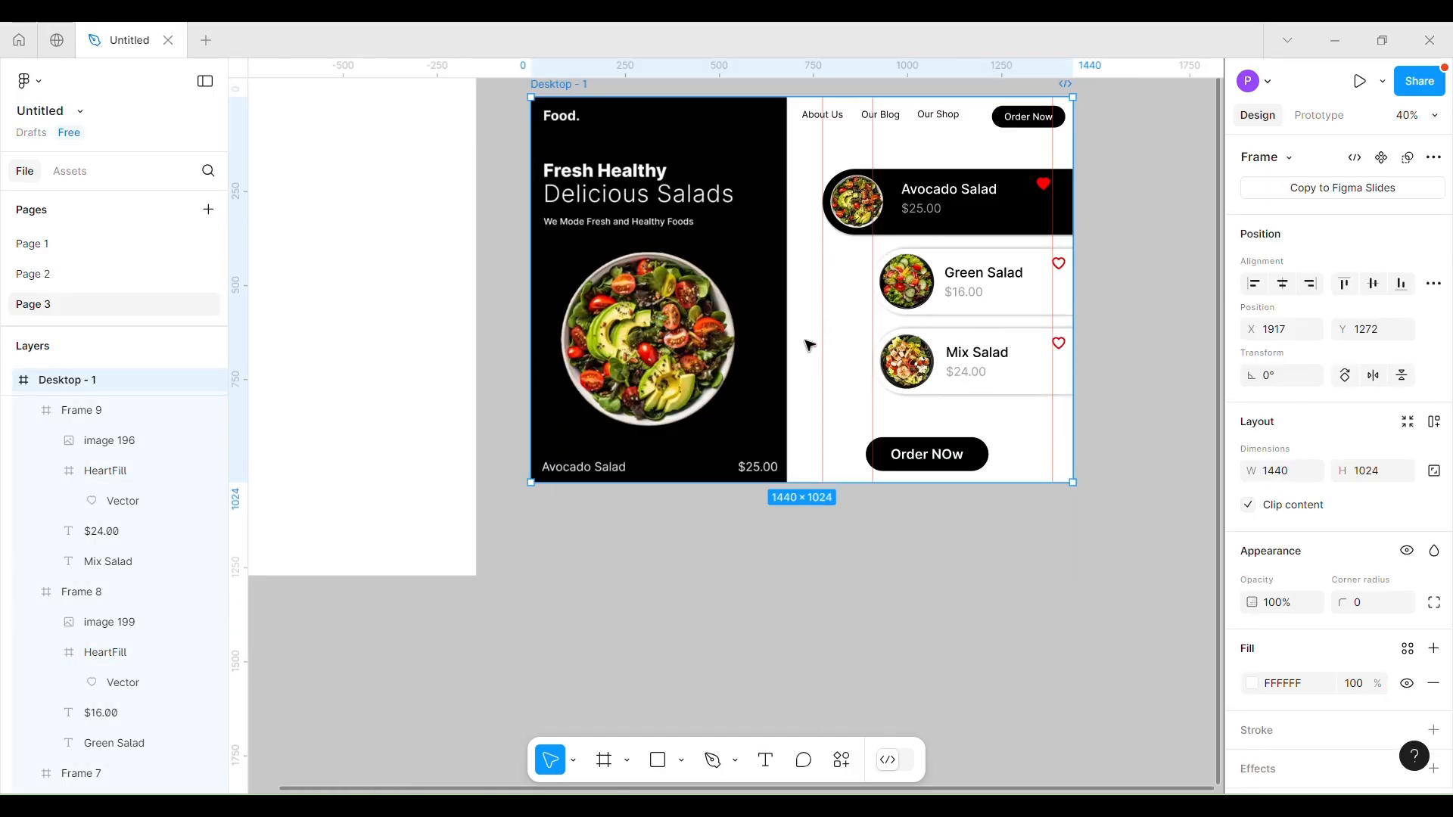
{"action": "scroll", "coordinate": [810, 333], "scroll_direction": "down", "scroll_amount": 2, "text": "ctrl"}
{"action": "left_click_drag", "start_coordinate": [786, 243], "coordinate": [786, 562]}
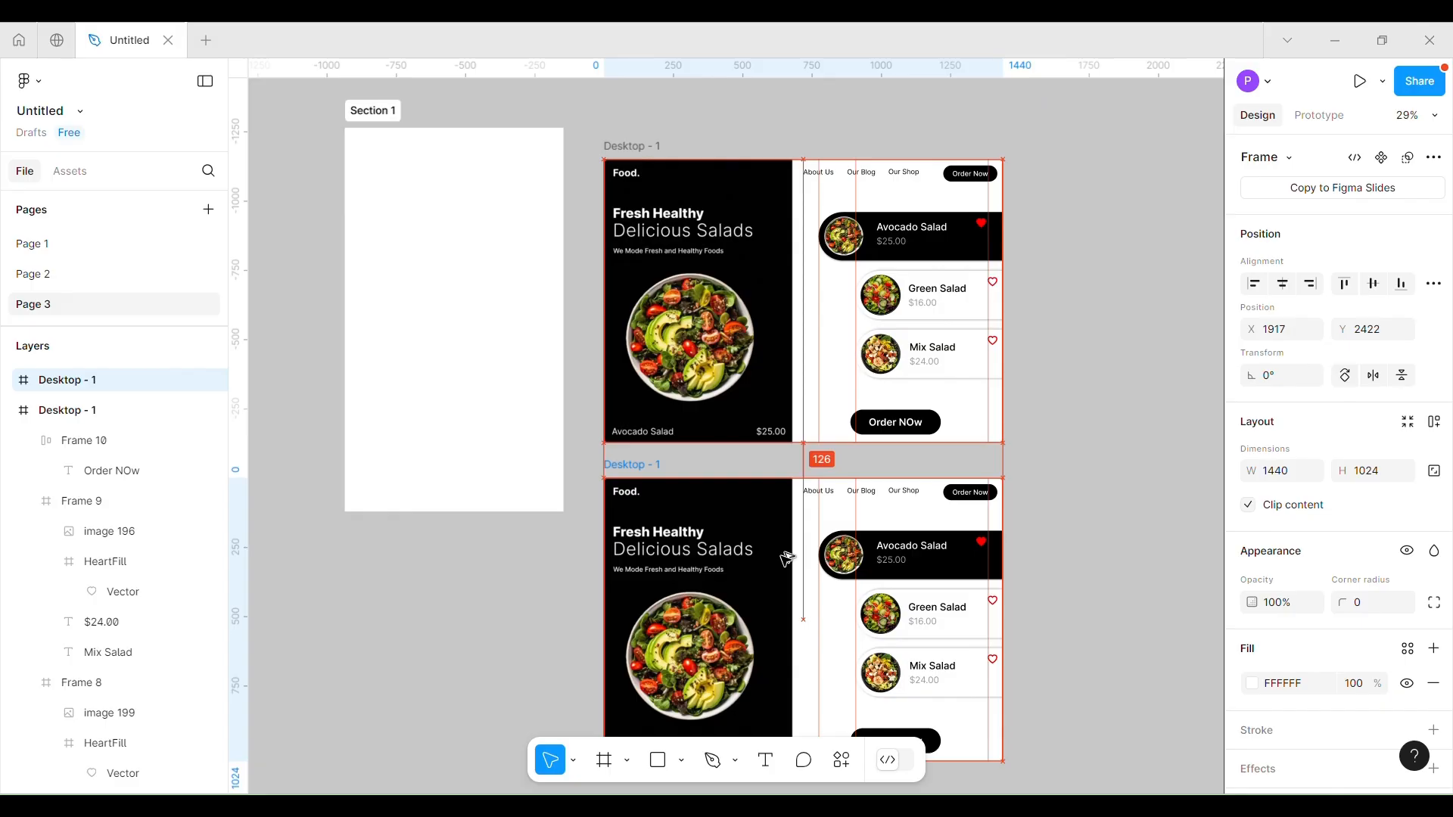
Delete the empty Section 1 beside the desktop frames.
{"action": "left_click", "coordinate": [584, 439]}
{"action": "left_click", "coordinate": [376, 121]}
{"action": "key", "text": "Delete"}
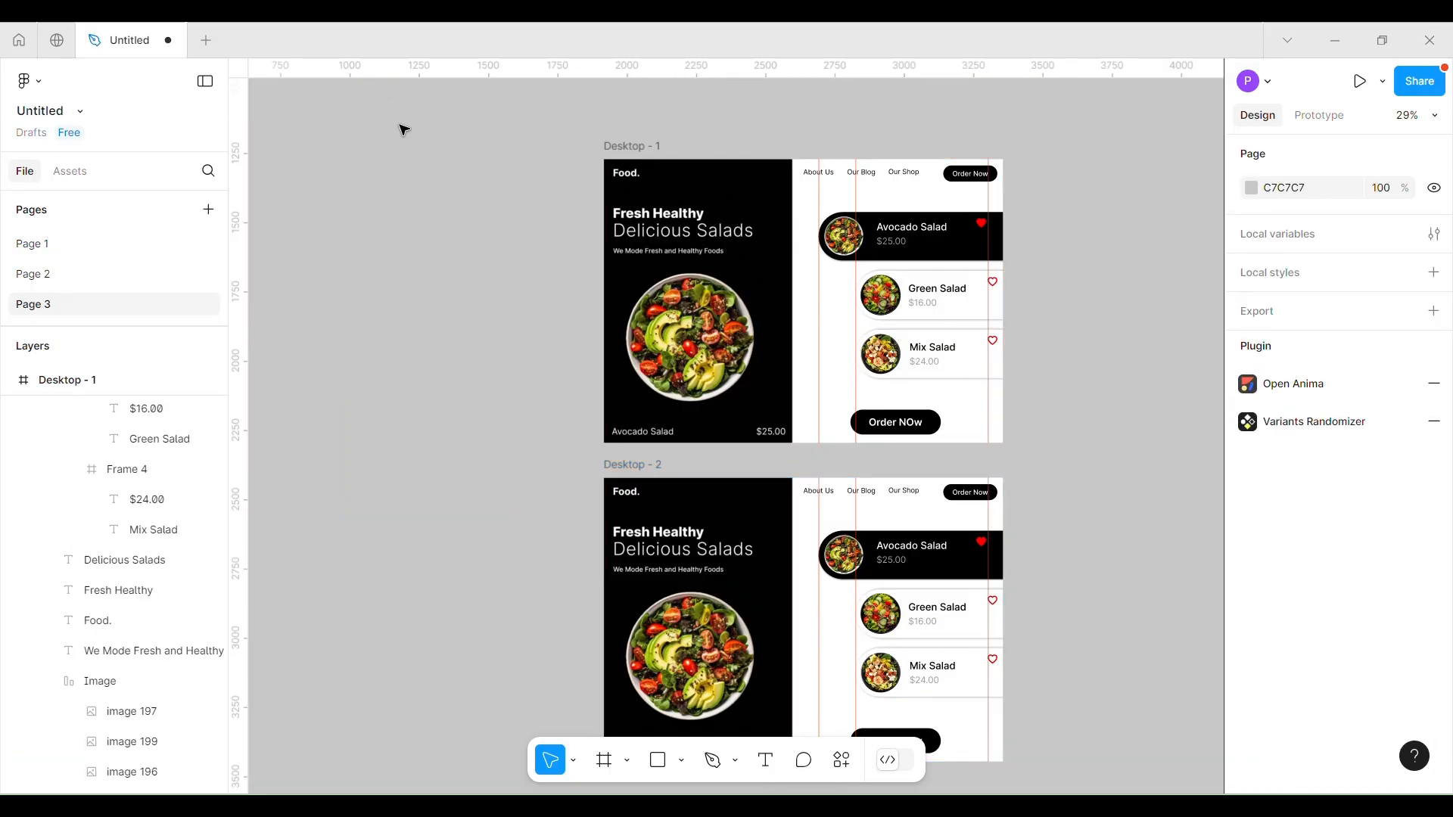
Reorder the hero Image stack in Desktop - 2 so image 199, the green salad, comes above image 197.
{"action": "scroll", "coordinate": [1087, 545], "scroll_direction": "down", "scroll_amount": 5}
{"action": "scroll", "coordinate": [895, 404], "scroll_direction": "up", "scroll_amount": 5, "text": "ctrl"}
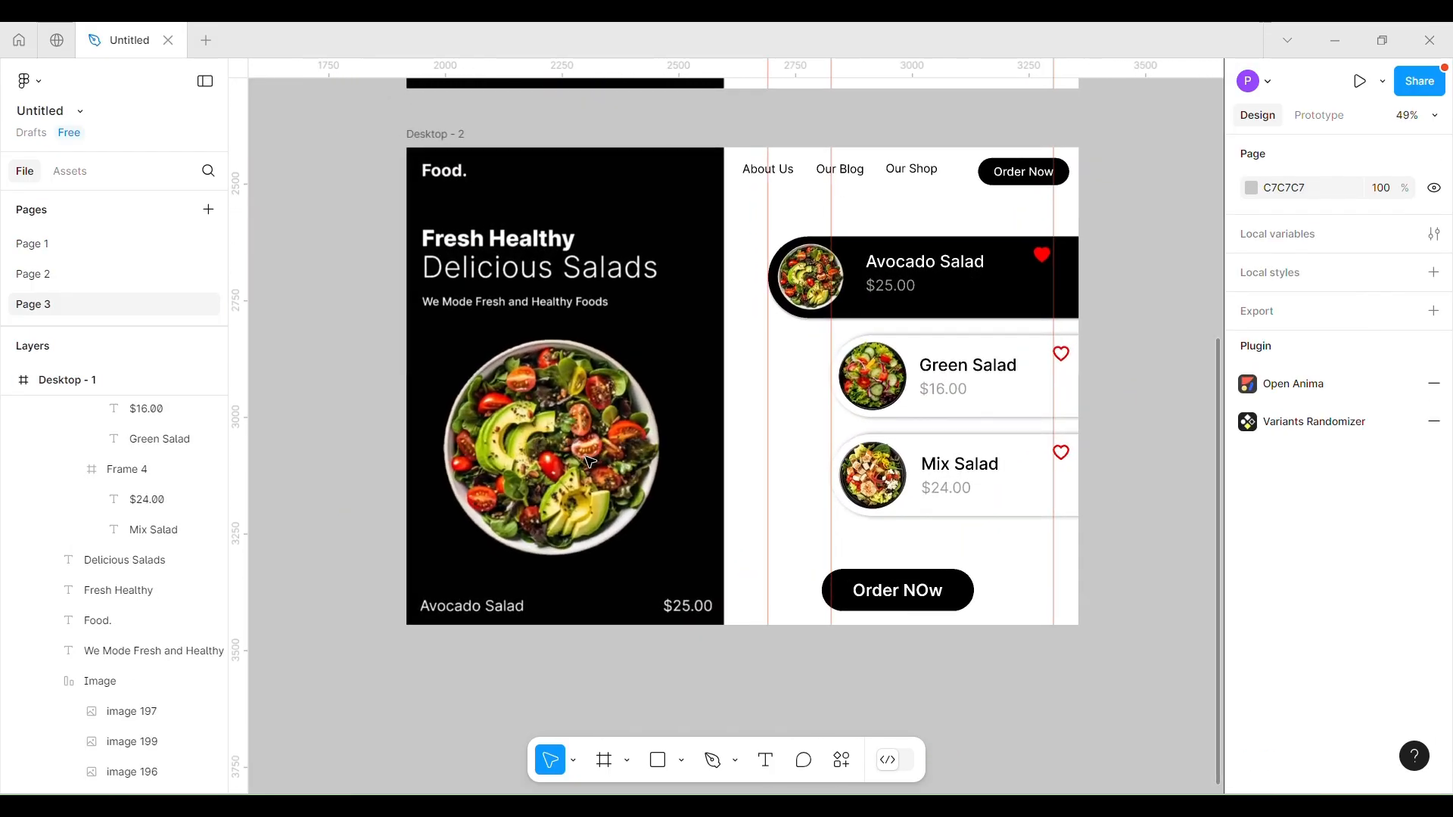
{"action": "left_click", "coordinate": [589, 460]}
{"action": "left_click", "coordinate": [155, 657]}
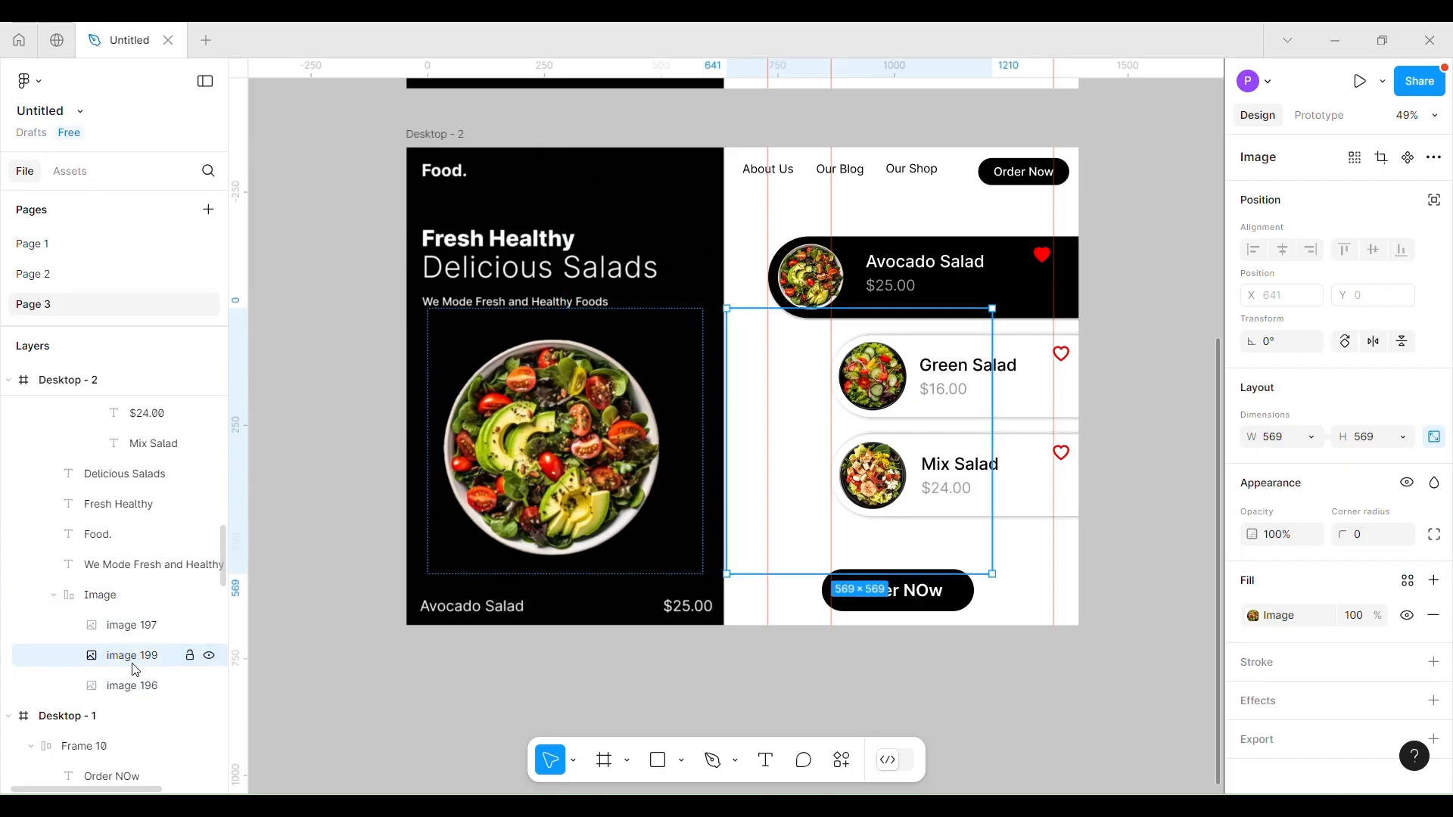
{"action": "left_click_drag", "start_coordinate": [137, 609], "coordinate": [138, 610]}
{"action": "left_click", "coordinate": [360, 515]}
Move Frame 3 above Frame 2 inside Frame 5 so Desktop - 2's hero caption shows Green Salad.
{"action": "left_click", "coordinate": [502, 610]}
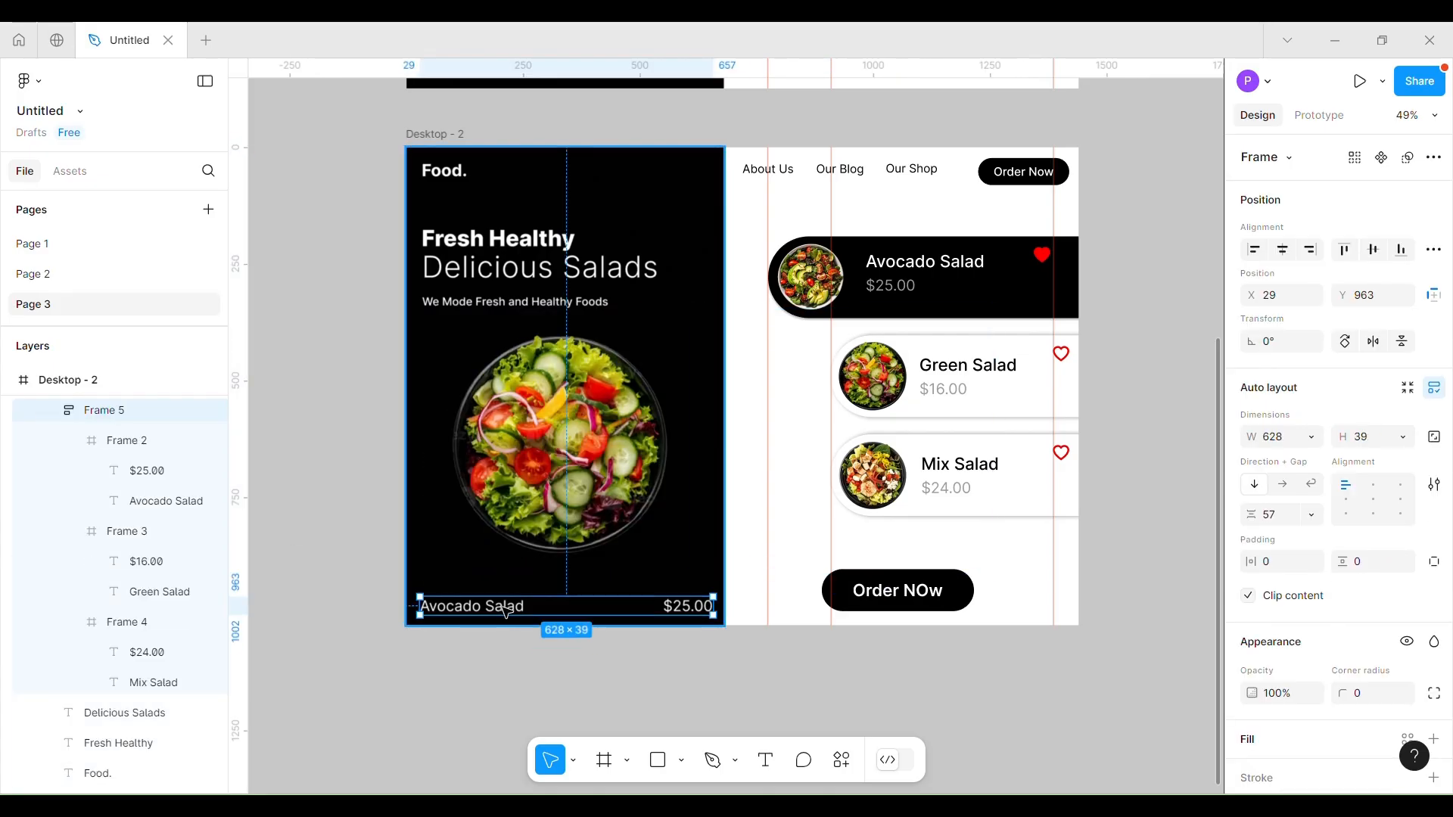
{"action": "left_click", "coordinate": [75, 532]}
{"action": "left_click", "coordinate": [76, 440]}
{"action": "left_click", "coordinate": [75, 501]}
{"action": "left_click", "coordinate": [126, 471]}
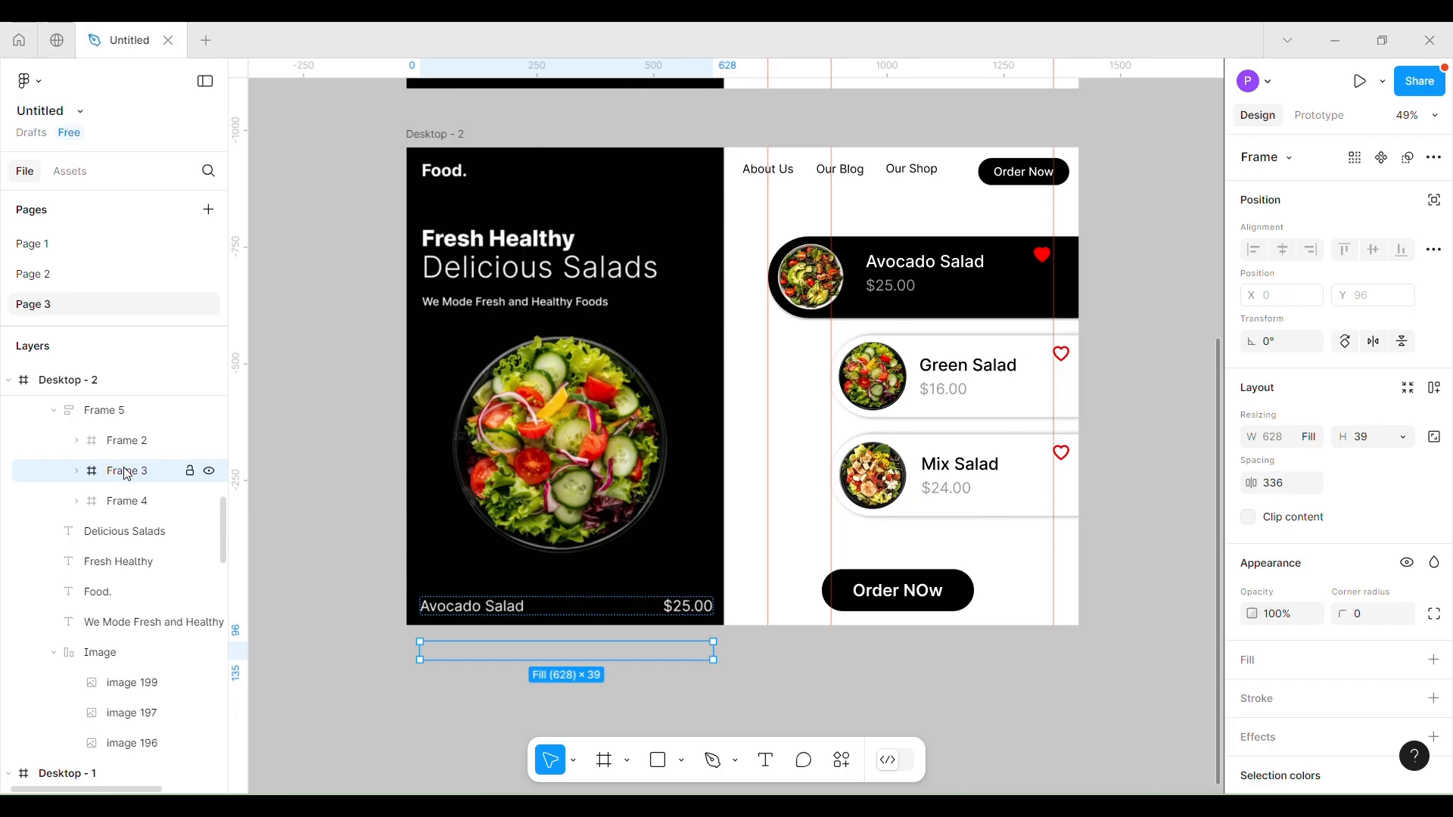
{"action": "left_click_drag", "start_coordinate": [126, 437], "coordinate": [127, 438]}
{"action": "key", "text": "Escape"}
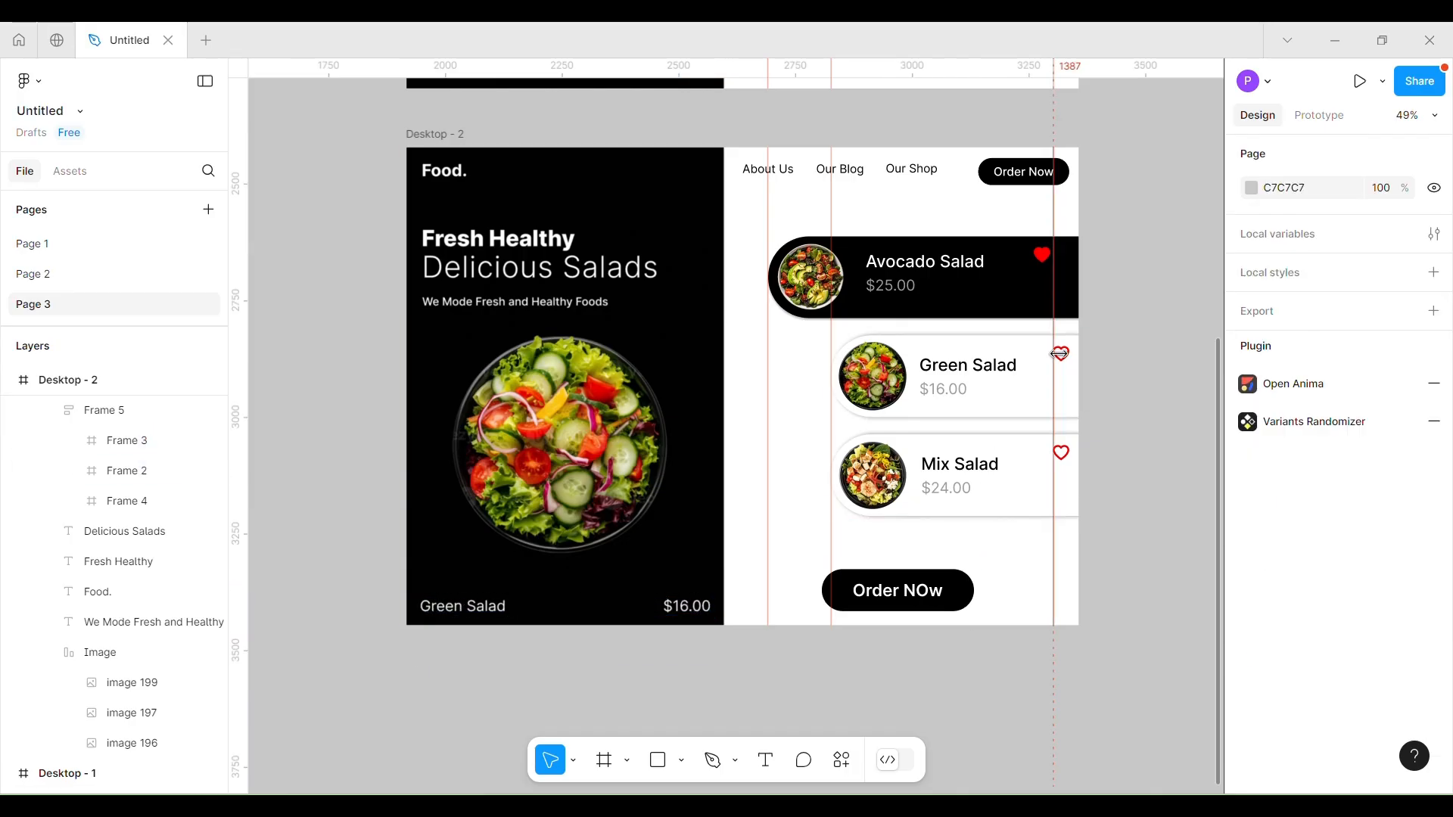
Move the Green Salad card in Desktop - 2 to X 774 and the Avocado Salad card to X 909.
{"action": "scroll", "coordinate": [1124, 314], "scroll_direction": "up", "scroll_amount": 1}
{"action": "left_click", "coordinate": [1022, 402]}
{"action": "left_click_drag", "start_coordinate": [1009, 393], "coordinate": [964, 396]}
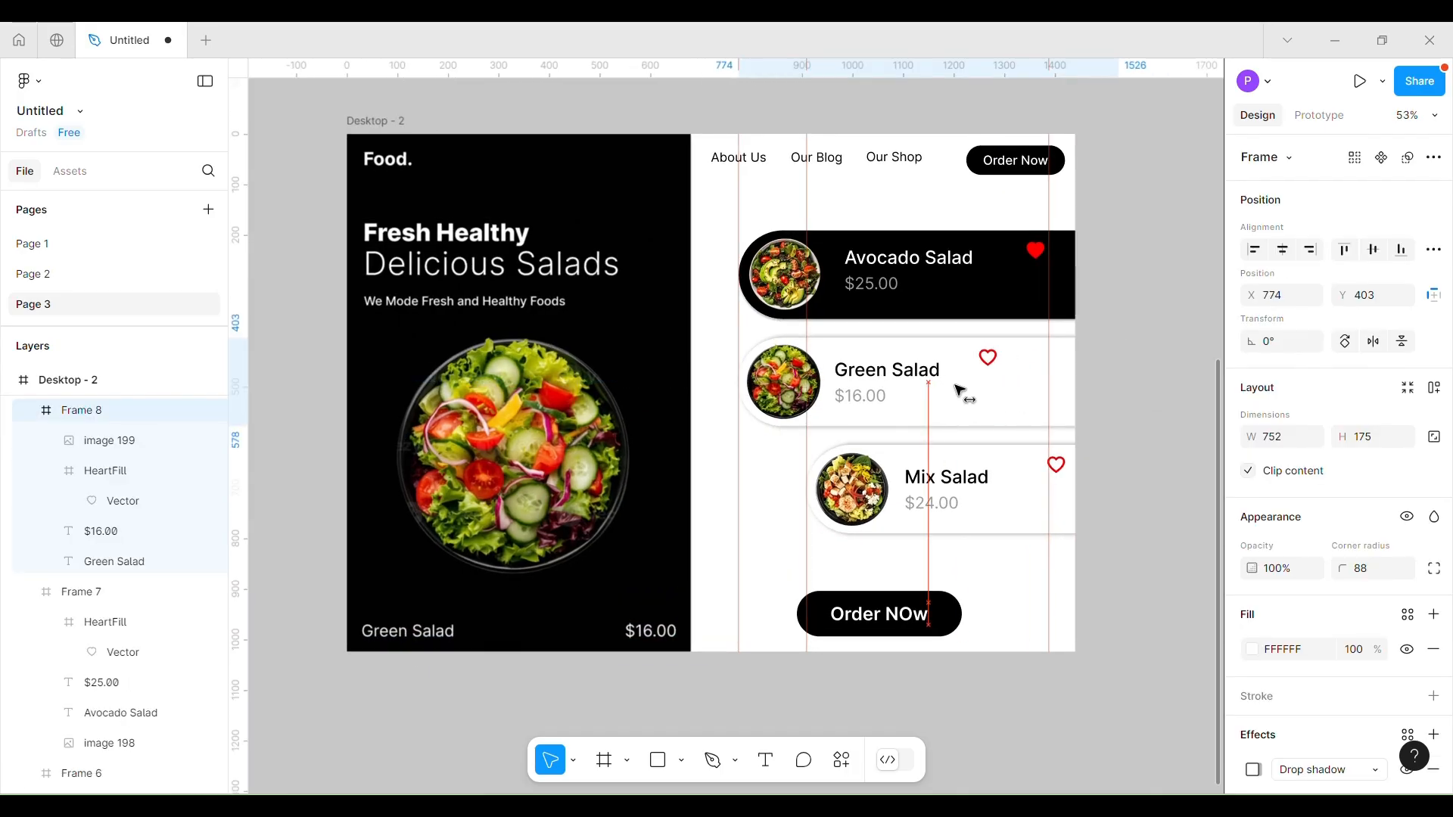
{"action": "left_click", "coordinate": [1022, 281]}
{"action": "left_click_drag", "start_coordinate": [946, 289], "coordinate": [984, 285]}
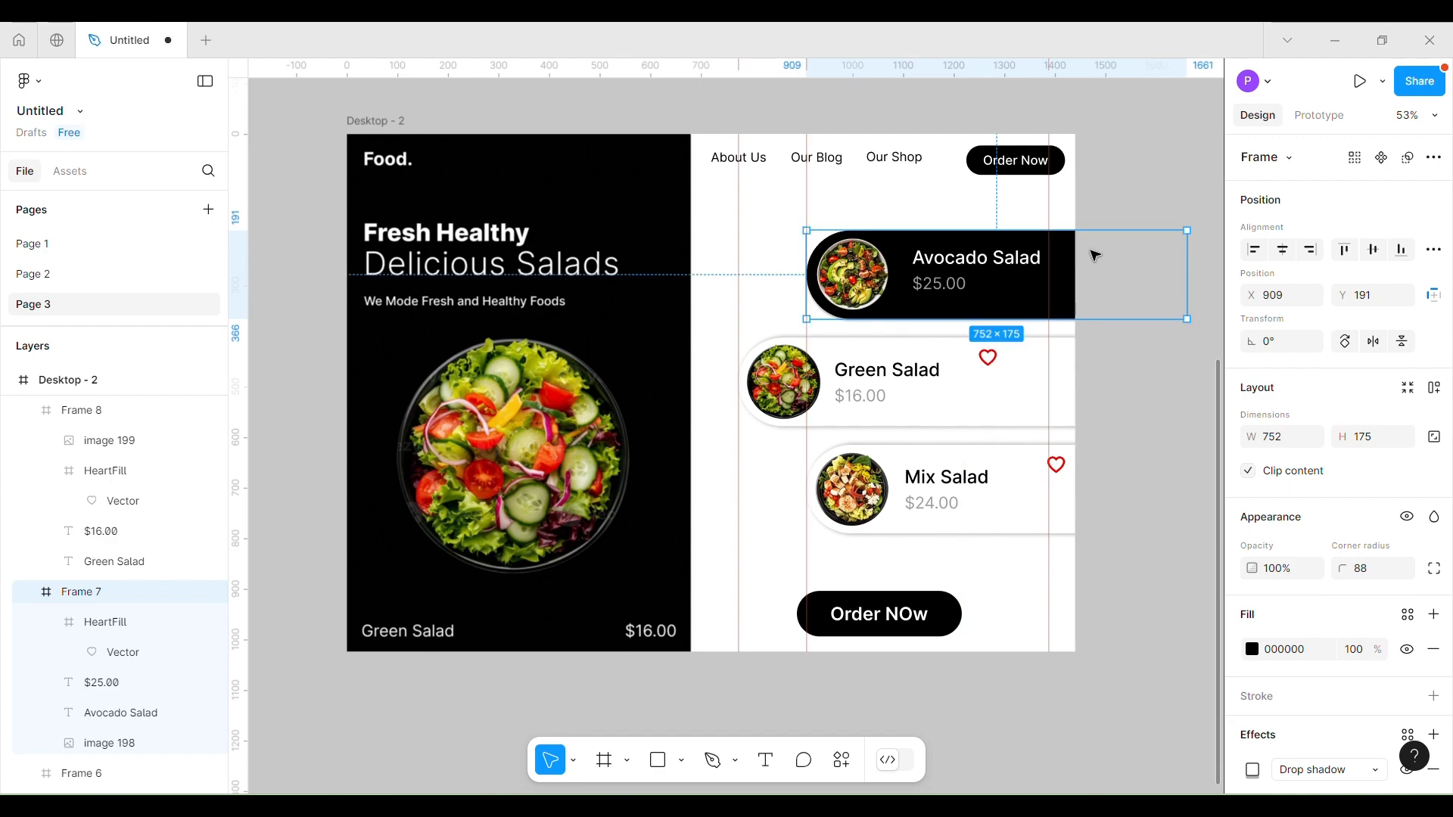
{"action": "left_click", "coordinate": [1138, 186]}
Change the Avocado Salad card's fill to white, FFFFFF, in Desktop - 2.
{"action": "left_click", "coordinate": [1010, 293]}
{"action": "scroll", "coordinate": [1291, 475], "scroll_direction": "down", "scroll_amount": 4}
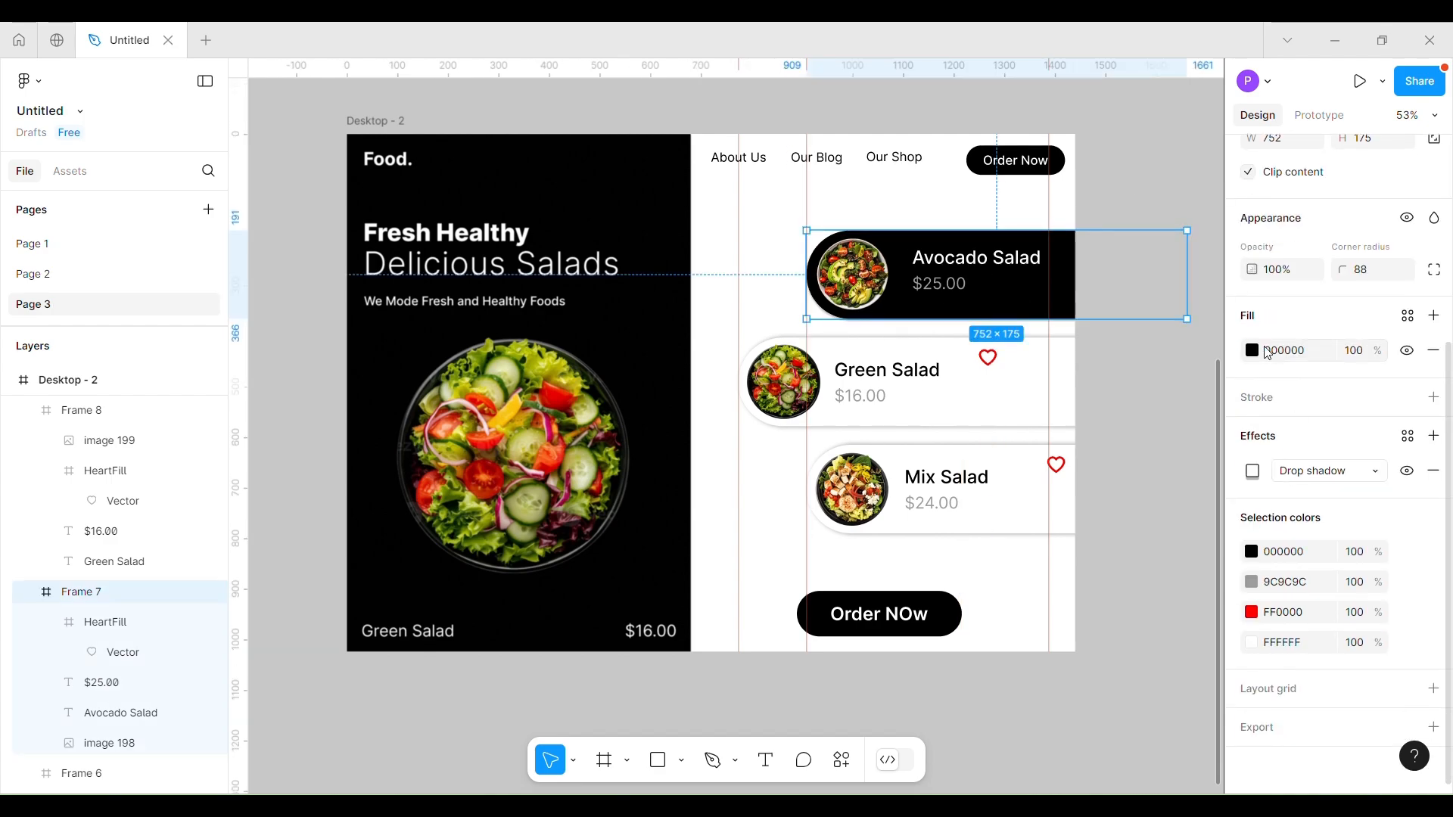
{"action": "left_click", "coordinate": [1255, 350]}
{"action": "left_click_drag", "start_coordinate": [1024, 340], "coordinate": [998, 316]}
{"action": "left_click", "coordinate": [1207, 260]}
Set the Avocado Salad card's drop shadow to X 0, Y 0, blur 10.7 and spread 0.
{"action": "left_click", "coordinate": [1253, 471]}
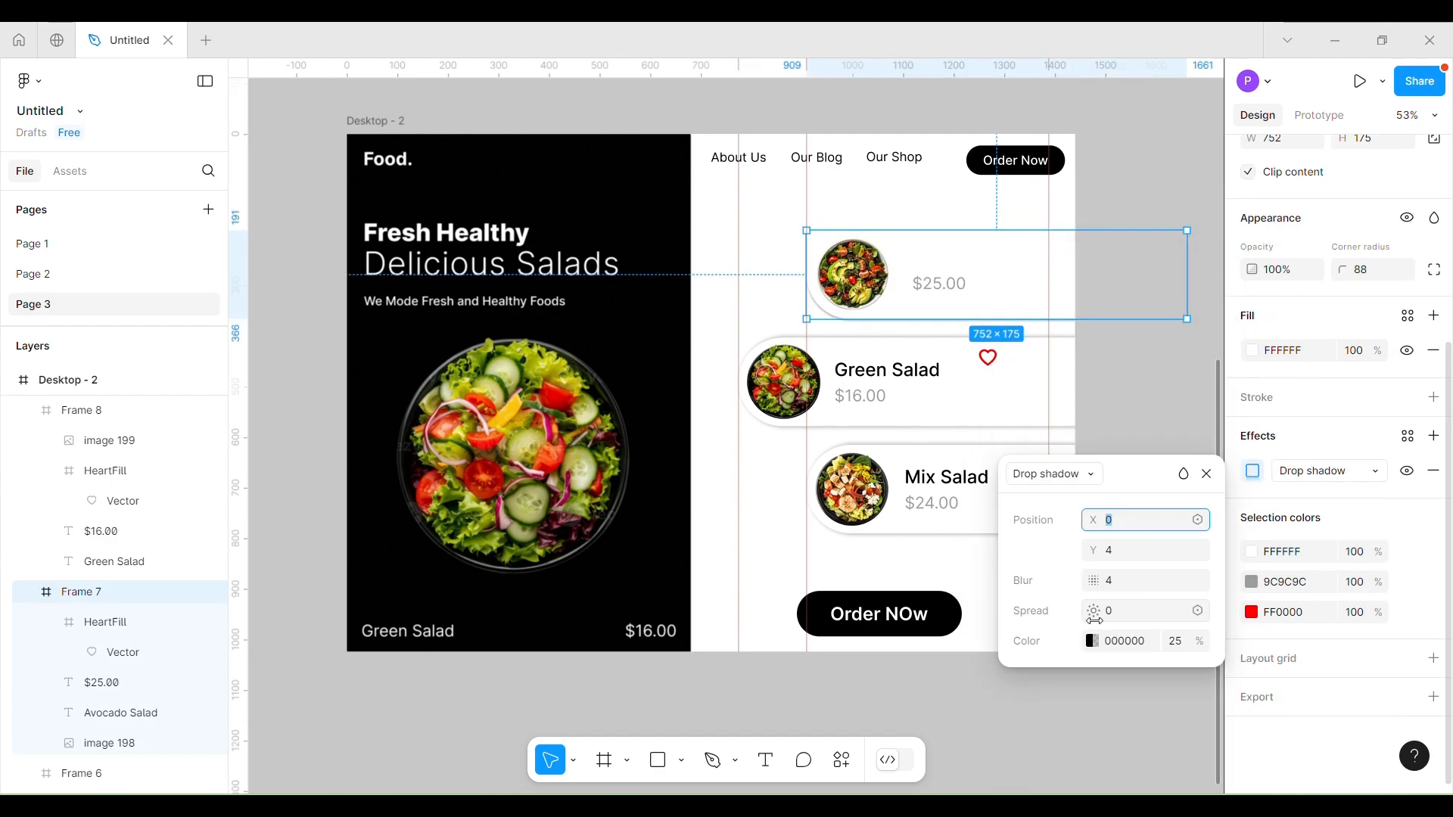
{"action": "mouse_move", "coordinate": [1094, 611]}
{"action": "left_mouse_down"}
{"action": "mouse_move", "coordinate": [1112, 609]}
{"action": "mouse_move", "coordinate": [1111, 582]}
{"action": "mouse_move", "coordinate": [1095, 611]}
{"action": "left_mouse_up"}
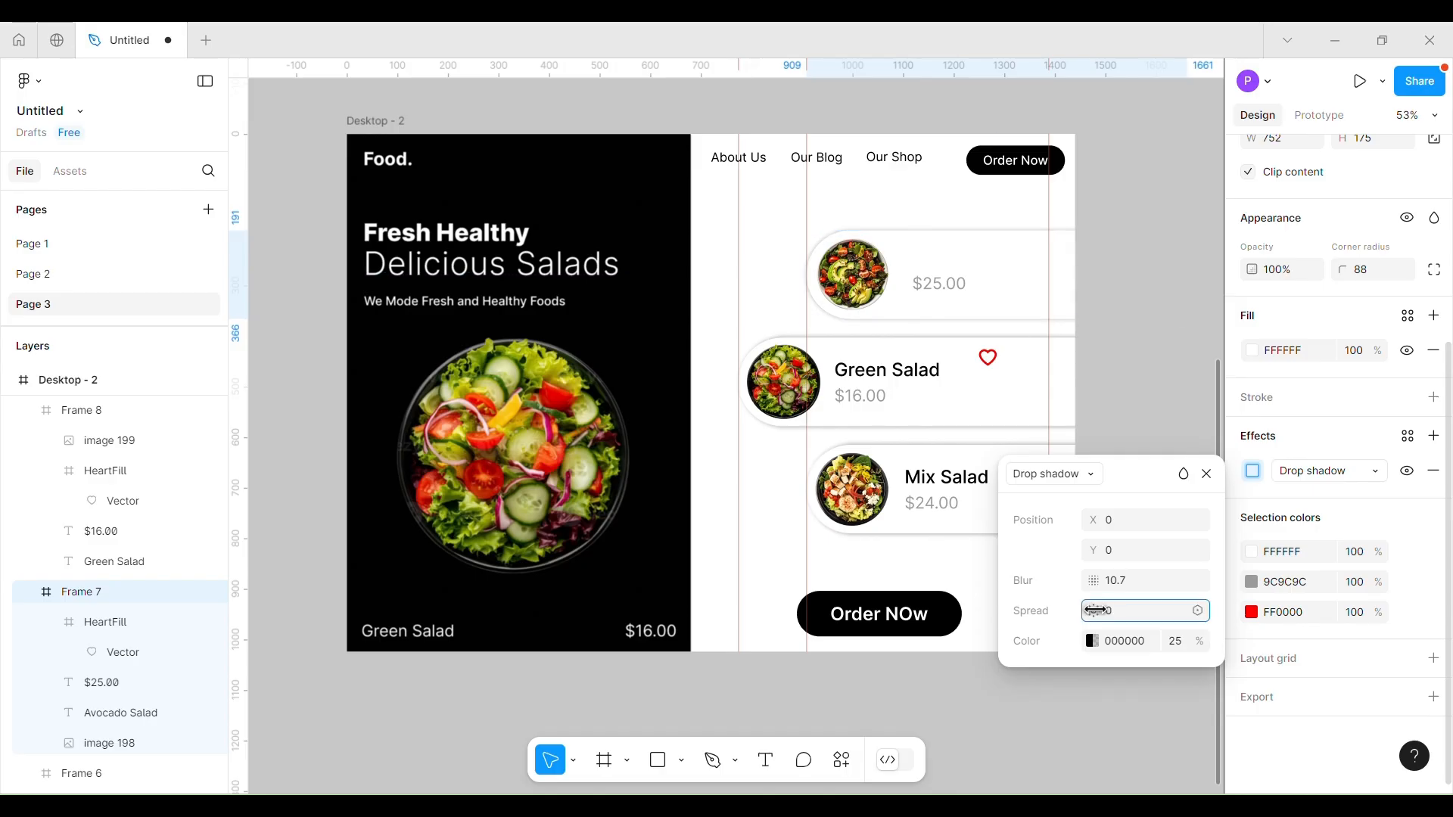
{"action": "left_click", "coordinate": [1207, 474]}
{"action": "left_click", "coordinate": [1184, 457]}
Change the "Avocado Salad" card title's text color to black.
{"action": "double_click", "coordinate": [935, 253]}
{"action": "scroll", "coordinate": [1320, 666], "scroll_direction": "down", "scroll_amount": 4}
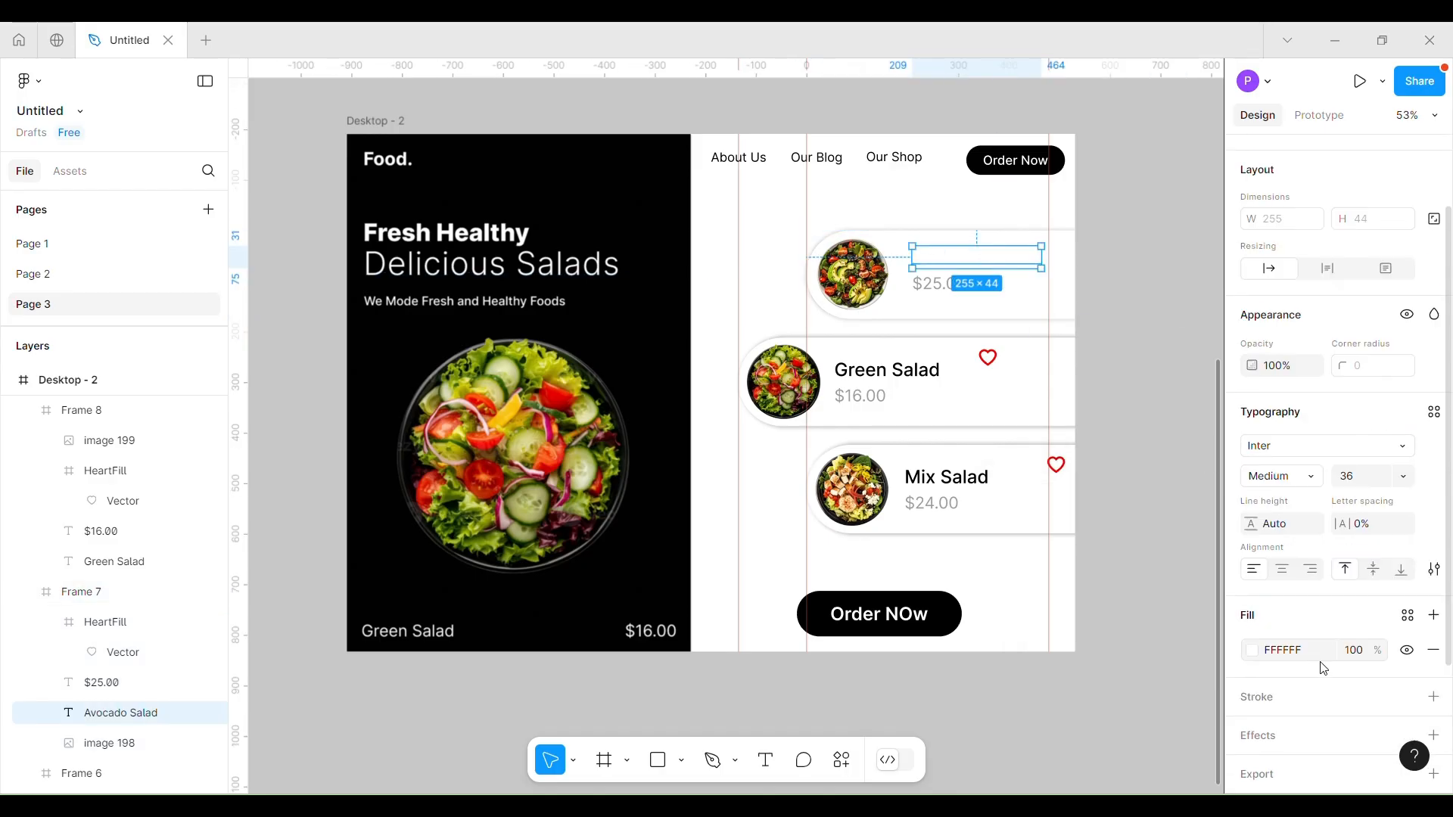
{"action": "left_click", "coordinate": [1253, 603]}
{"action": "left_click_drag", "start_coordinate": [1186, 507], "coordinate": [1000, 543]}
{"action": "left_click", "coordinate": [1206, 259]}
Move the Avocado Salad card's heart to X 478 and replace its solid fill with a red stroke.
{"action": "left_click", "coordinate": [1072, 258]}
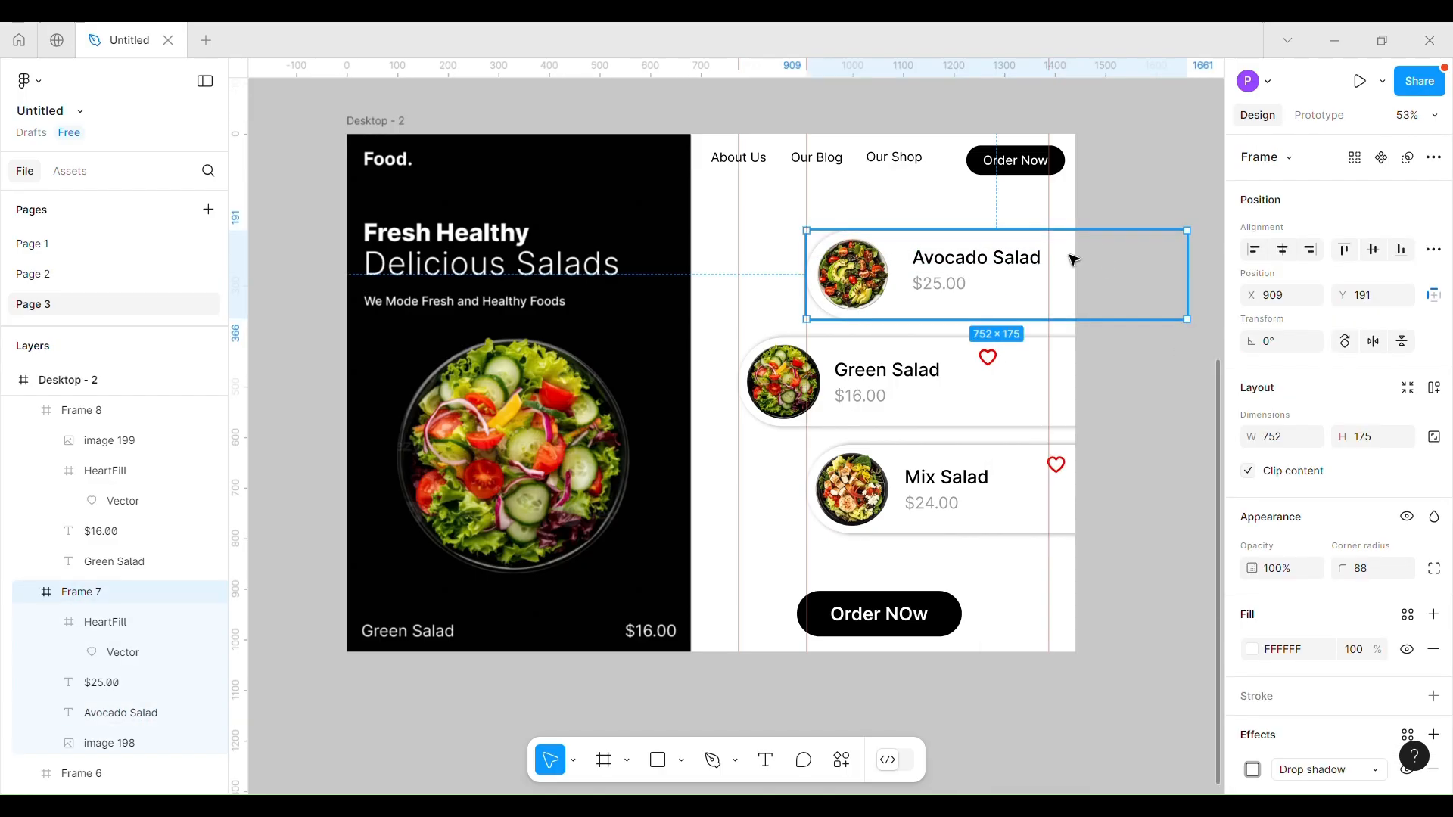
{"action": "left_click", "coordinate": [1104, 251]}
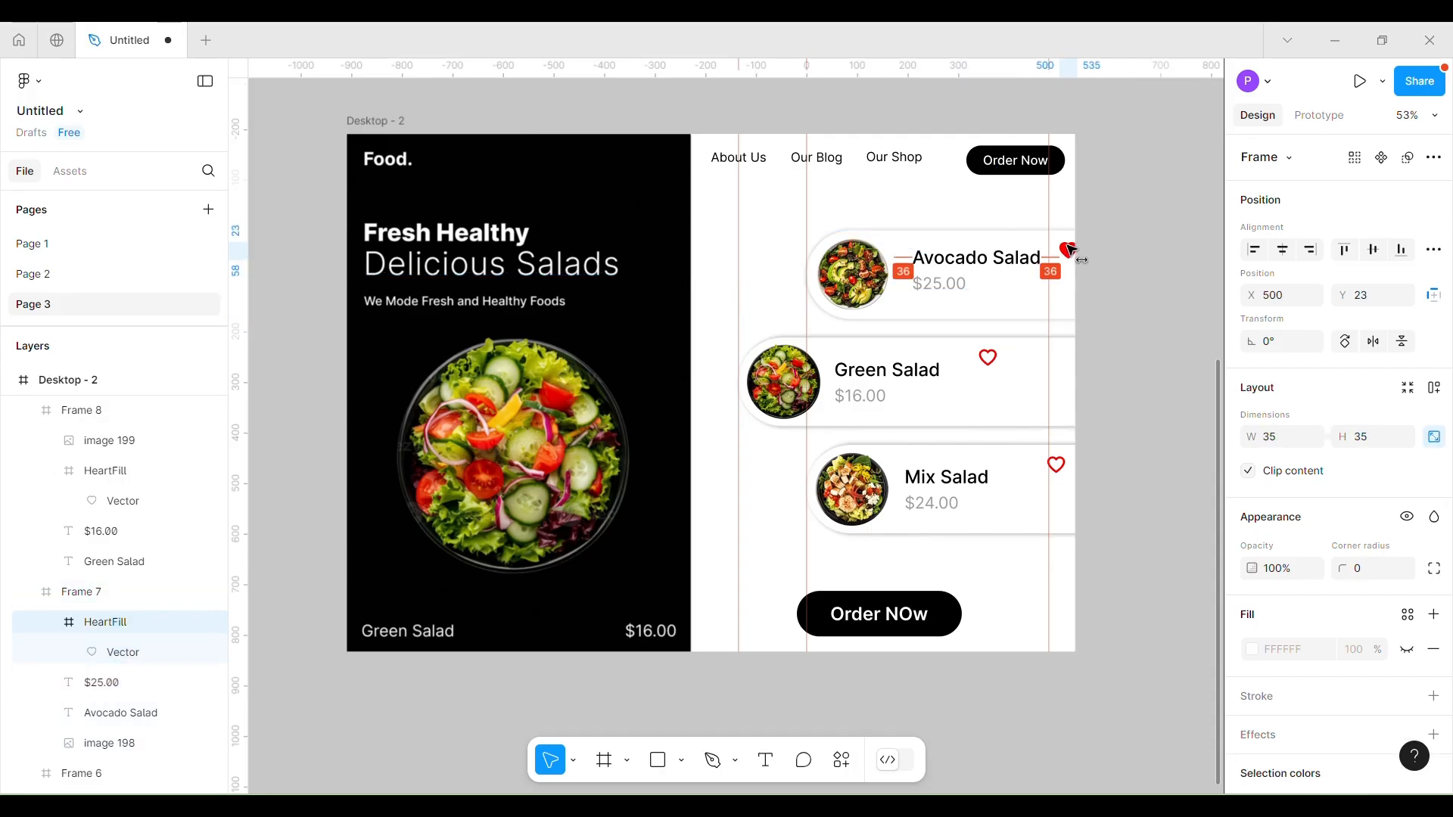
{"action": "scroll", "coordinate": [1347, 552], "scroll_direction": "down", "scroll_amount": 2}
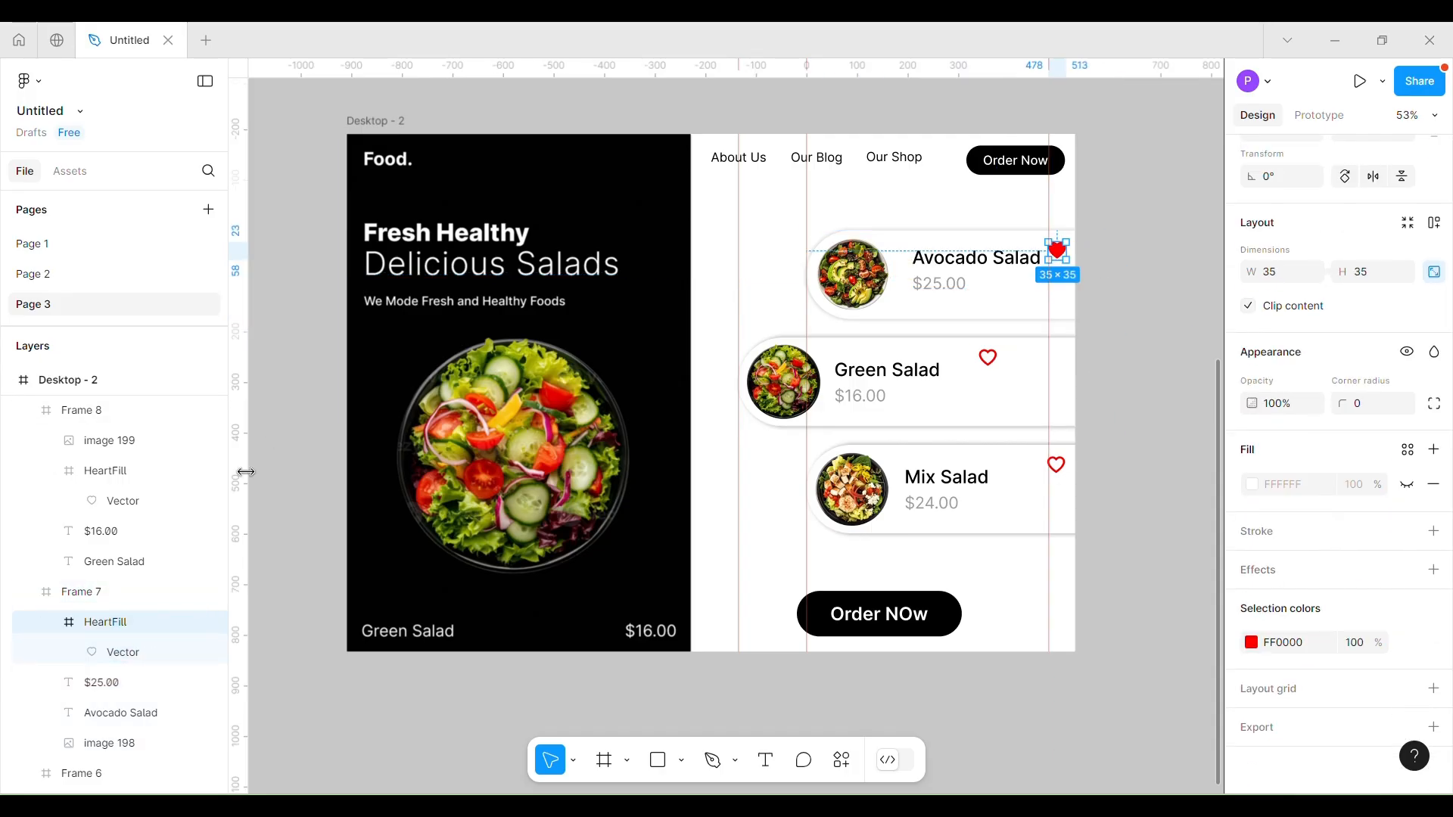
{"action": "left_click", "coordinate": [1060, 254]}
{"action": "left_click", "coordinate": [1433, 603]}
{"action": "left_click", "coordinate": [1250, 606]}
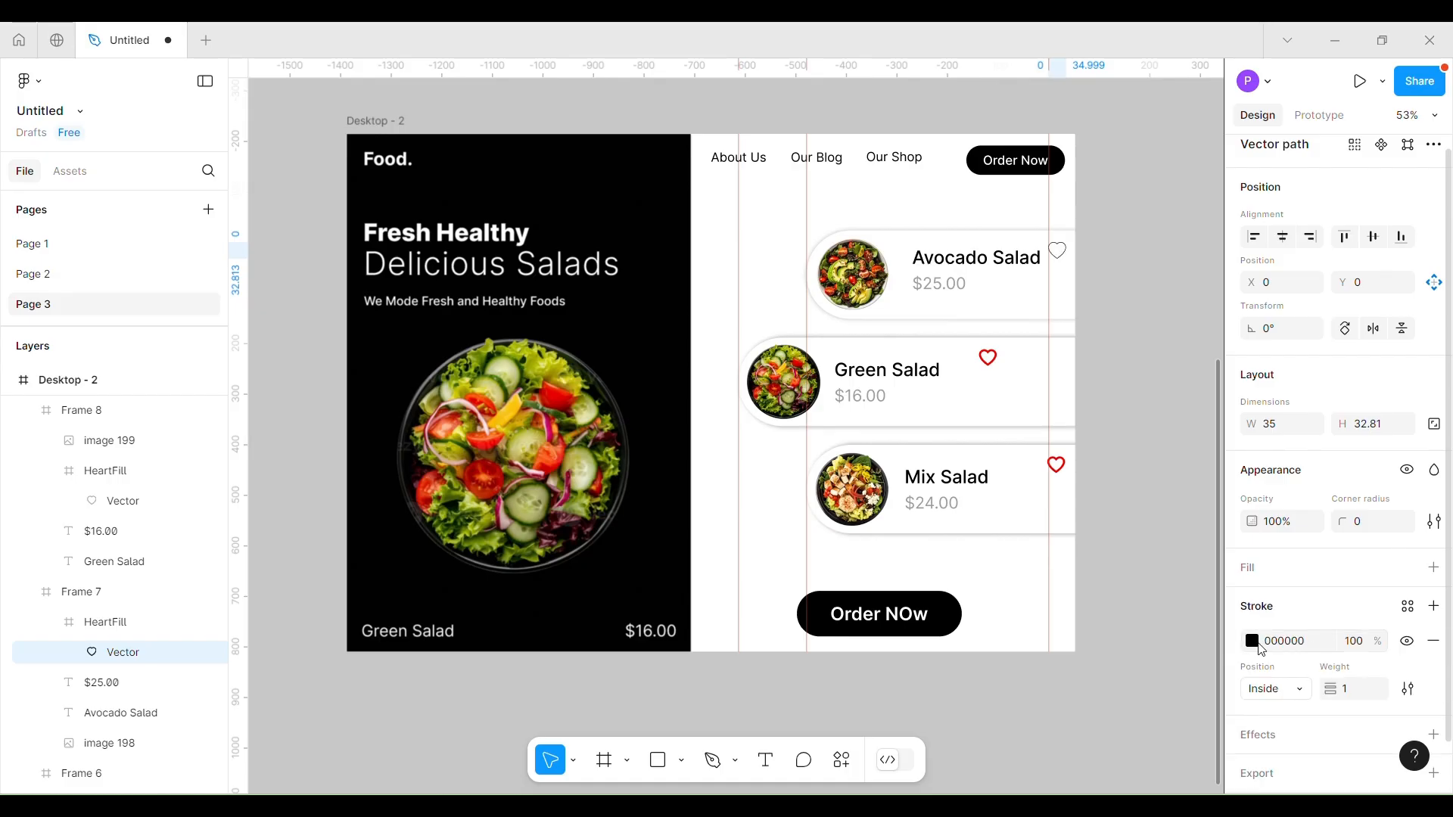
{"action": "left_click", "coordinate": [1253, 641]}
{"action": "left_click", "coordinate": [1208, 260]}
{"action": "left_click", "coordinate": [1141, 442]}
Change the Green Salad card's fill to black in Desktop - 2.
{"action": "scroll", "coordinate": [1074, 394], "scroll_direction": "down", "scroll_amount": 1}
{"action": "left_click", "coordinate": [1026, 386]}
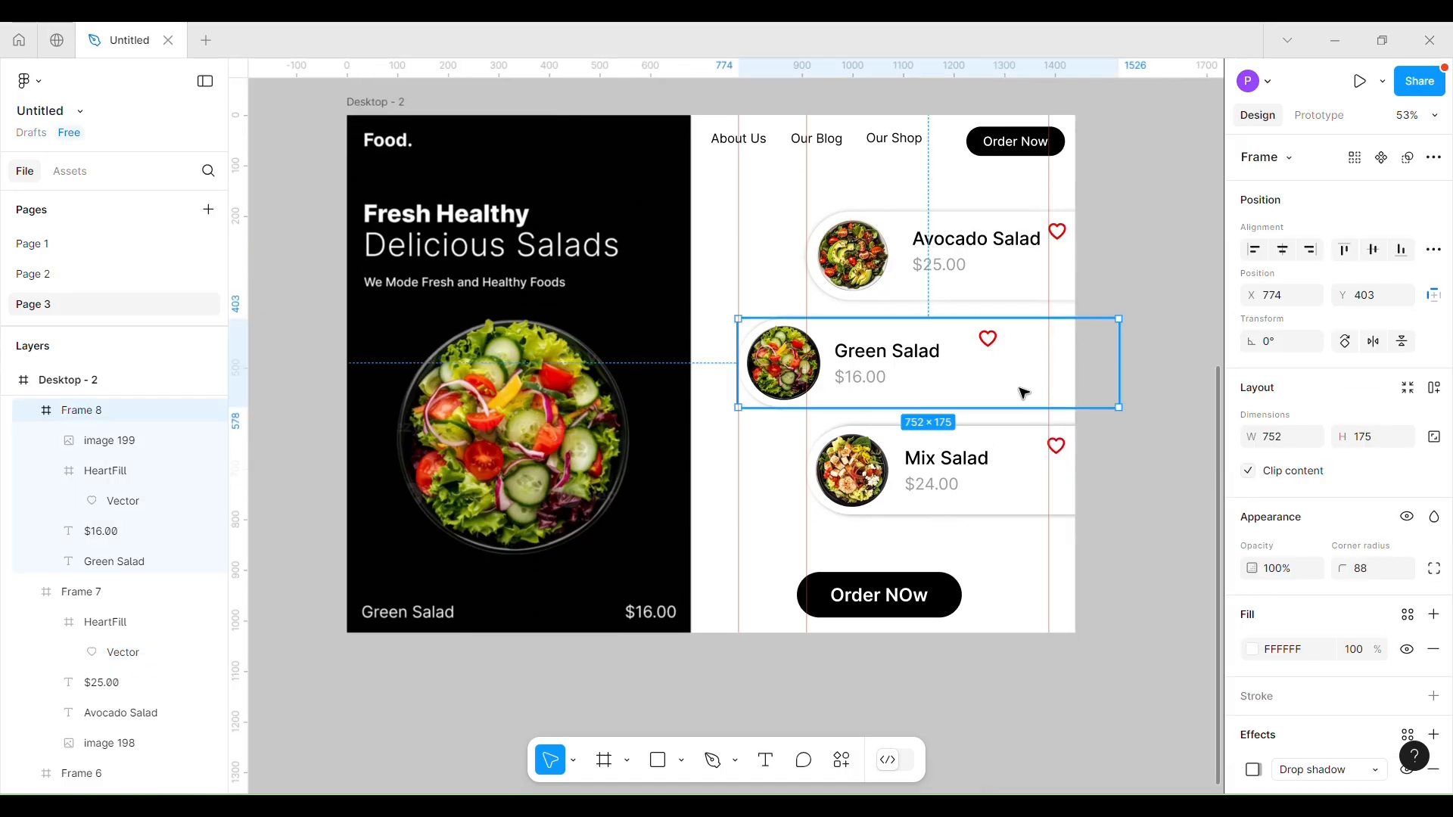
{"action": "scroll", "coordinate": [1266, 573], "scroll_direction": "down", "scroll_amount": 3}
{"action": "left_click", "coordinate": [1255, 366]}
{"action": "left_click_drag", "start_coordinate": [1126, 409], "coordinate": [996, 594]}
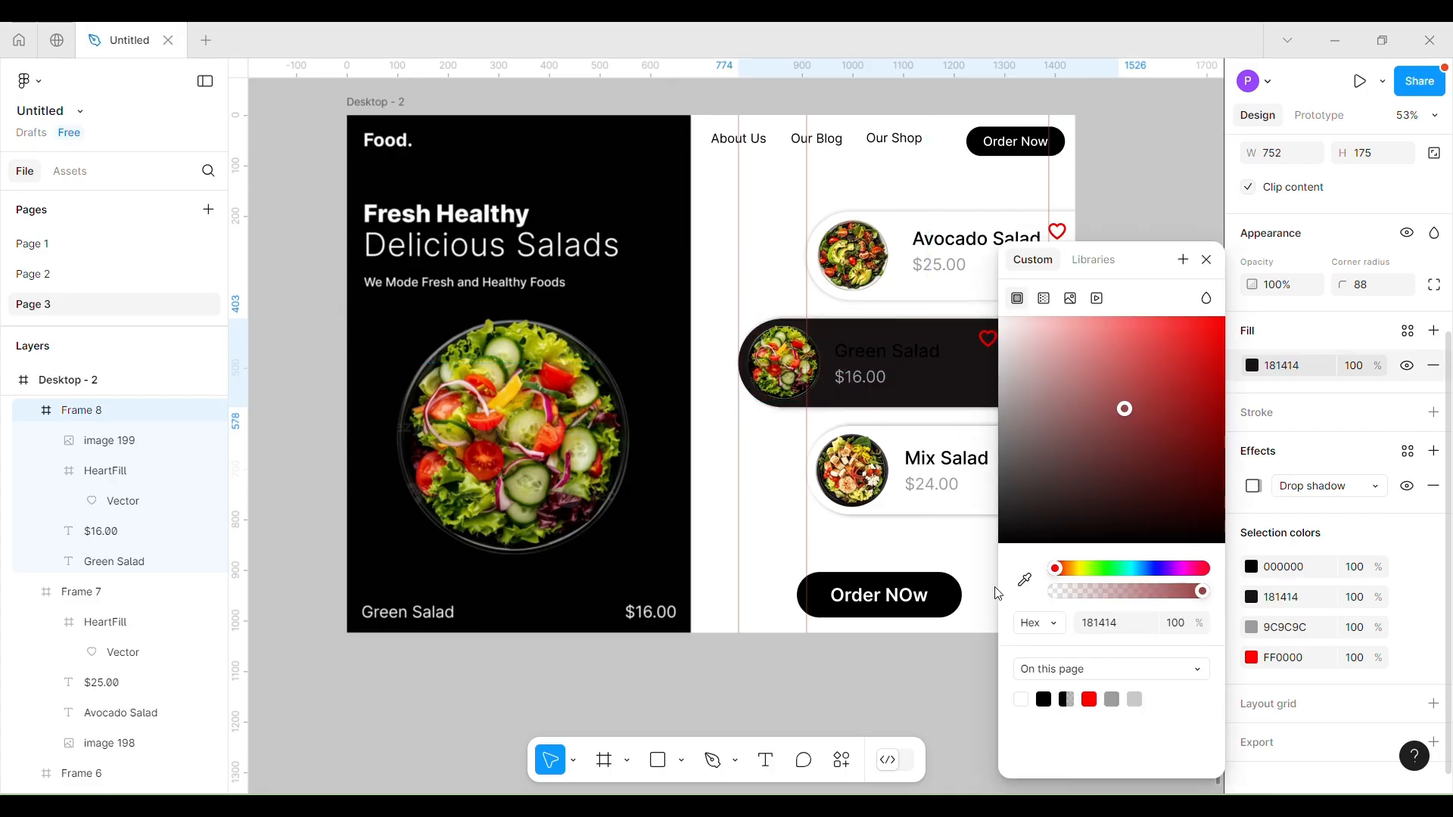
{"action": "left_click", "coordinate": [1207, 260]}
Change the "Green Salad" card title's text color to white, FFFFFF.
{"action": "double_click", "coordinate": [851, 350]}
{"action": "left_click", "coordinate": [1253, 604]}
{"action": "left_click_drag", "start_coordinate": [1135, 415], "coordinate": [965, 261]}
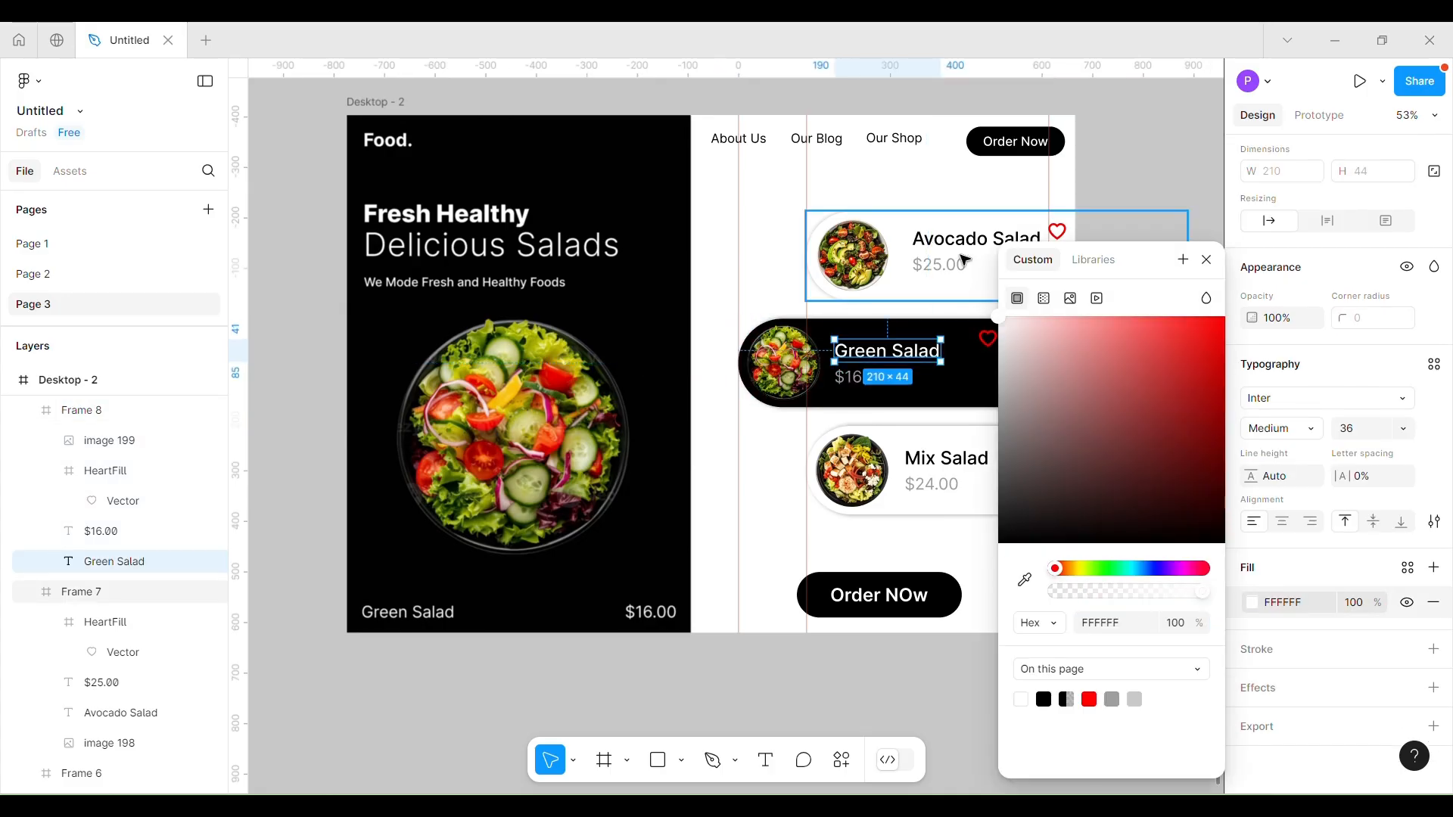
{"action": "left_click", "coordinate": [1207, 261]}
{"action": "left_click", "coordinate": [1173, 382]}
Add a solid red FF0000 fill to the heart vector on the Green Salad card.
{"action": "double_click", "coordinate": [993, 339]}
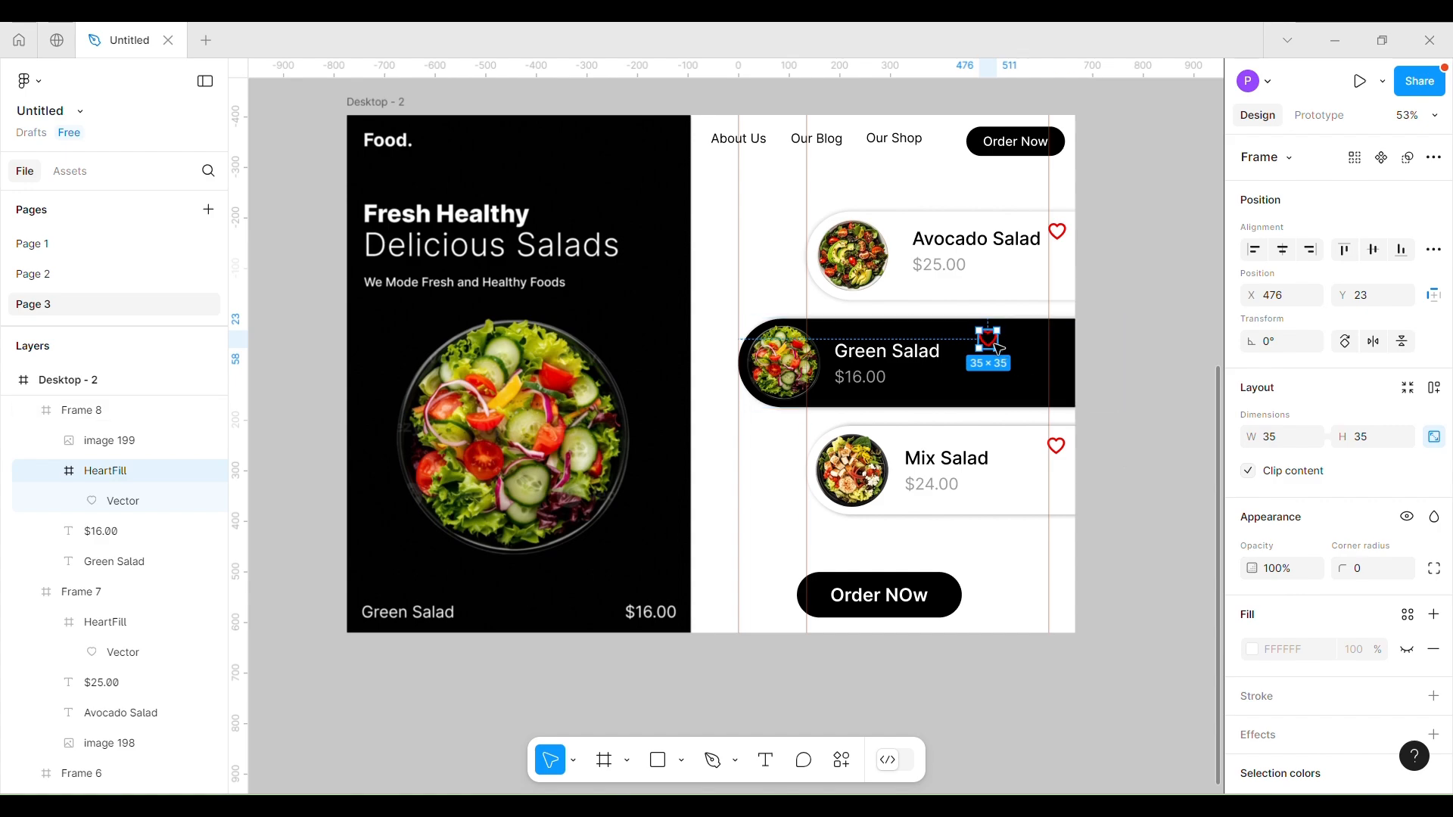
{"action": "double_click", "coordinate": [994, 343]}
{"action": "left_click", "coordinate": [1248, 582]}
{"action": "left_click", "coordinate": [1253, 615]}
{"action": "left_click_drag", "start_coordinate": [1196, 363], "coordinate": [1234, 304]}
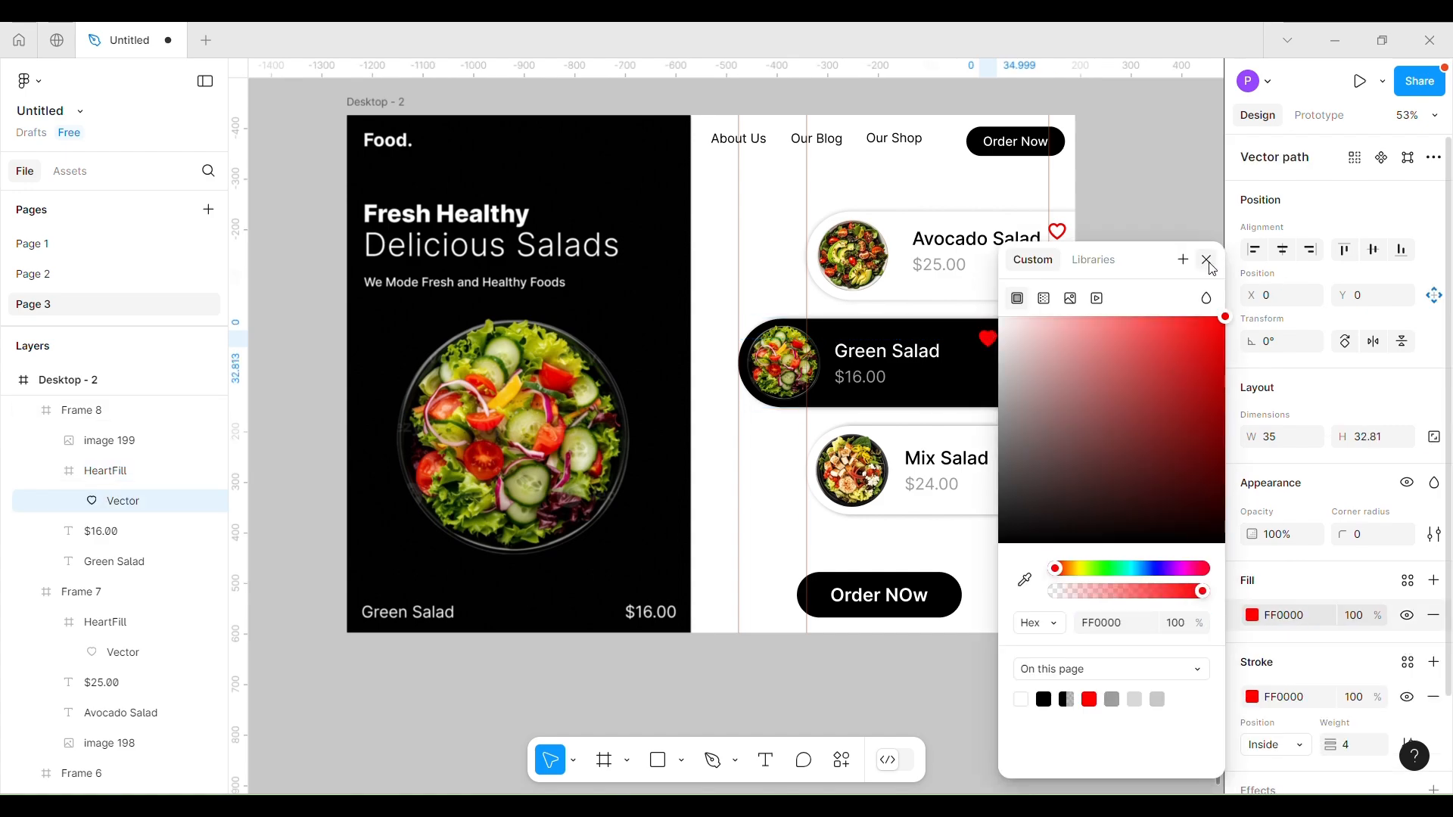
{"action": "left_click", "coordinate": [1208, 262]}
Place the red heart near the right end of the Green Salad card and add a vertical guide at its left edge.
{"action": "left_click_drag", "start_coordinate": [1042, 351], "coordinate": [1057, 346]}
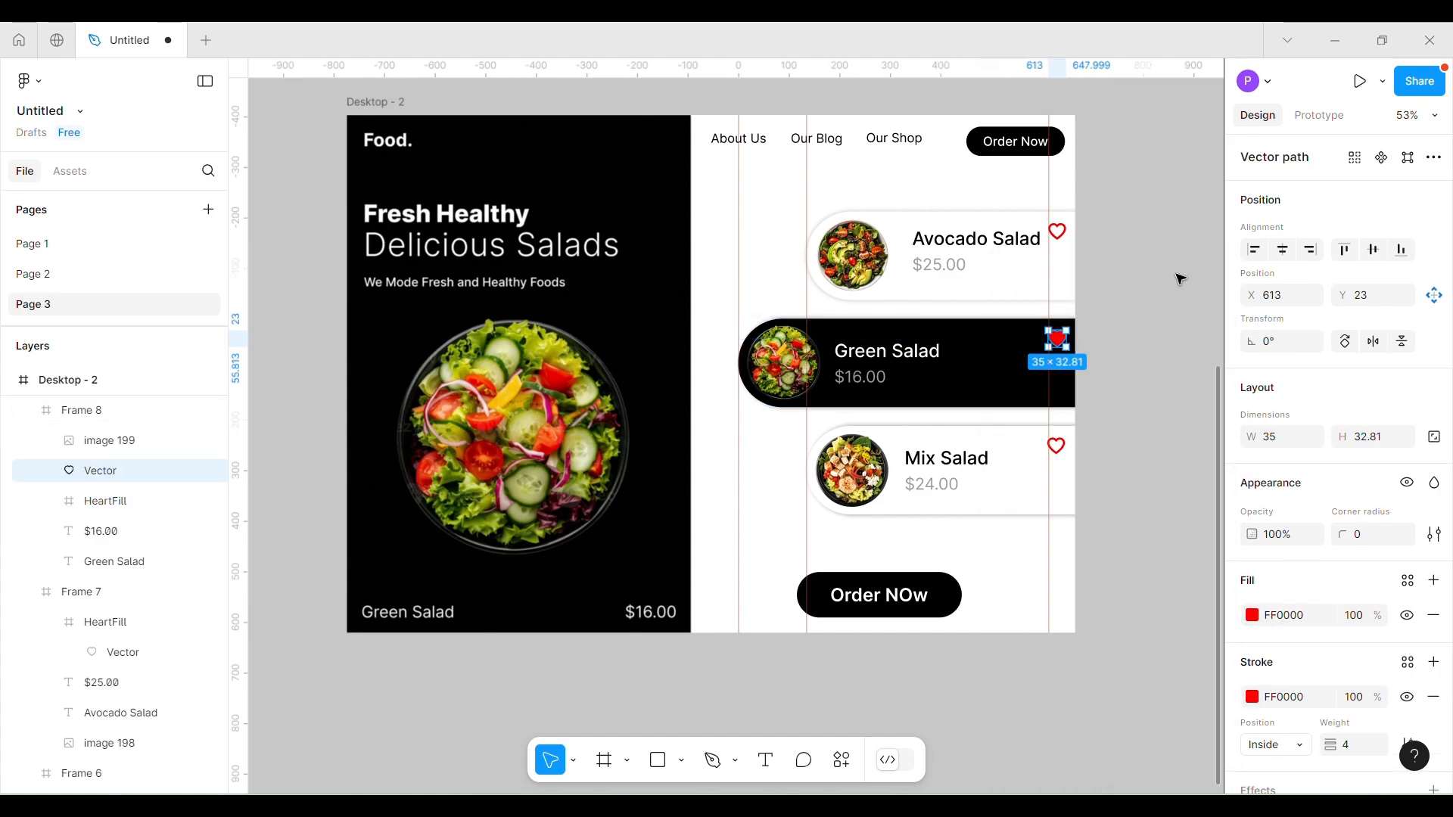
{"action": "left_click", "coordinate": [1180, 280]}
{"action": "double_click", "coordinate": [1062, 342]}
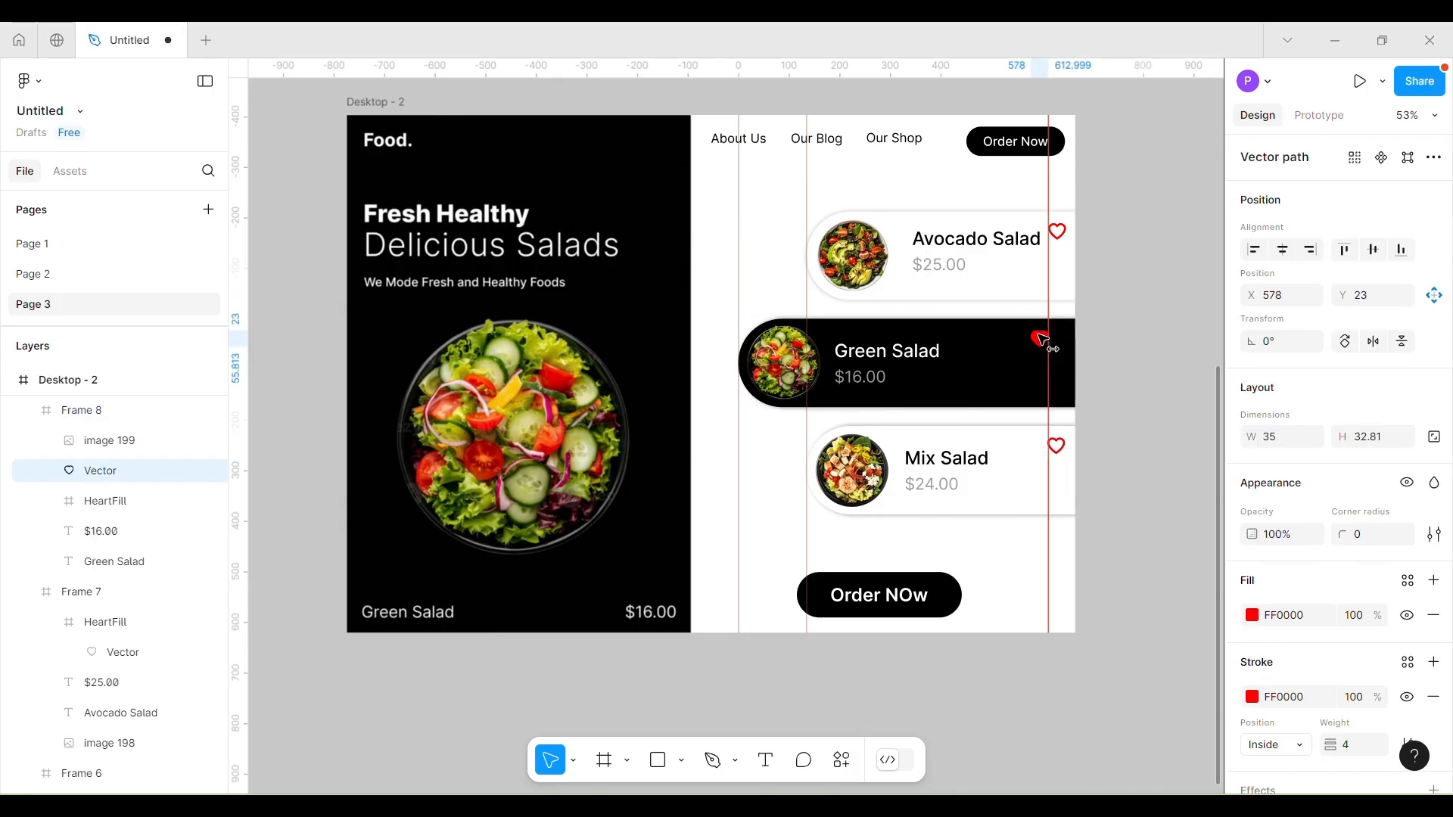
{"action": "left_click", "coordinate": [1098, 342]}
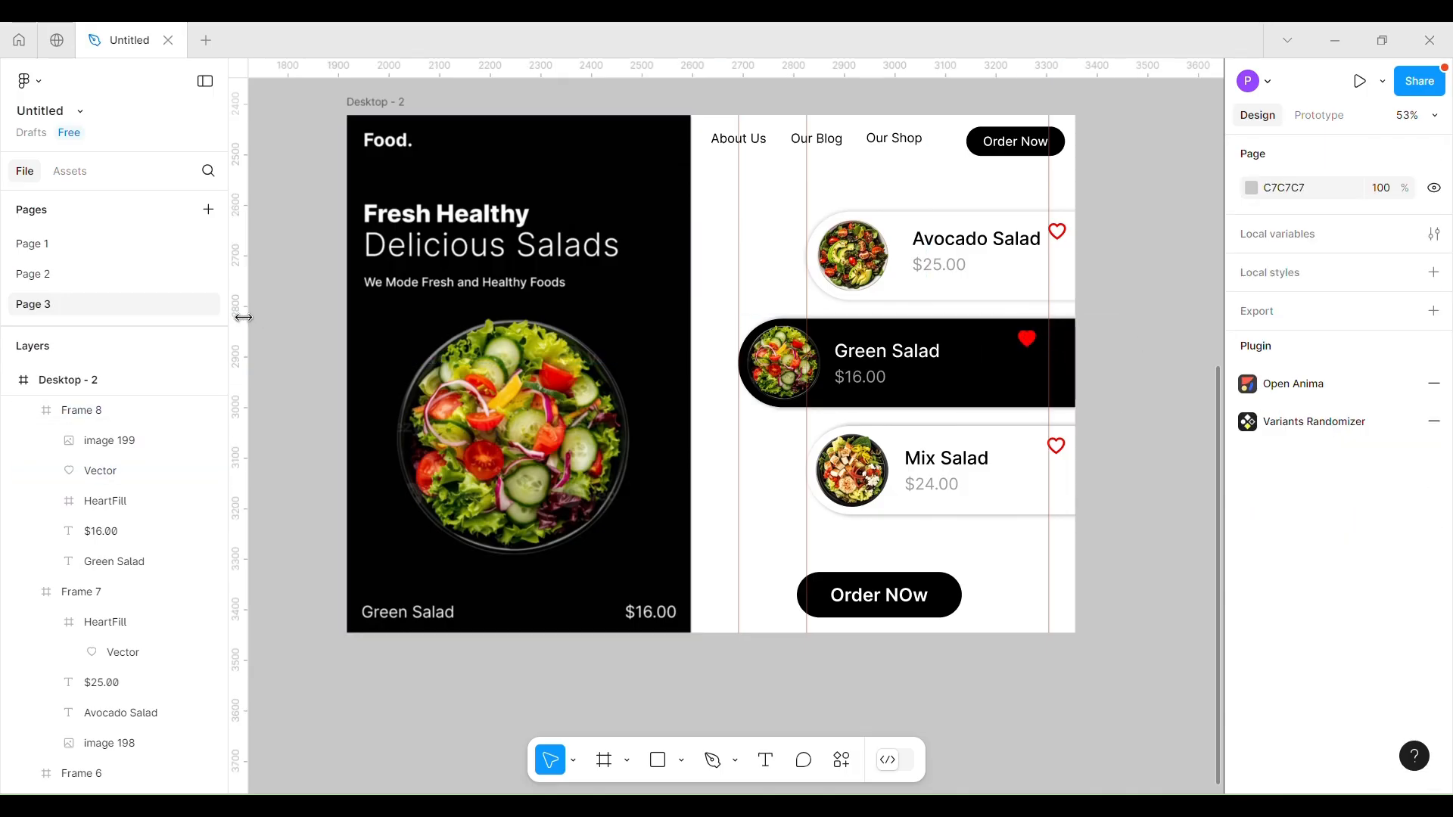
{"action": "left_click_drag", "start_coordinate": [236, 315], "coordinate": [1018, 424]}
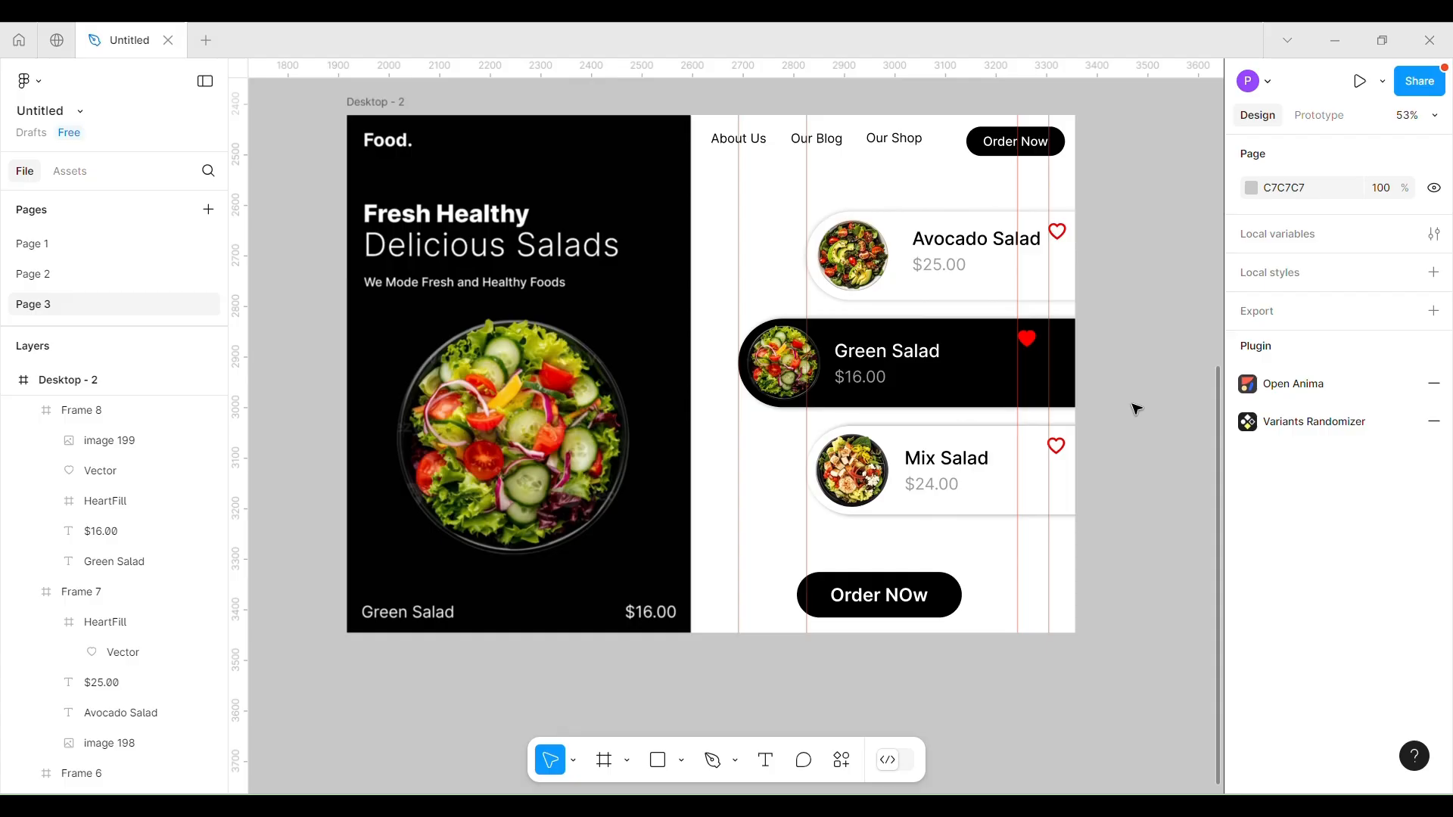
Duplicate the Desktop - 2 frame and place the copy directly below the original.
{"action": "scroll", "coordinate": [1136, 410], "scroll_direction": "down", "scroll_amount": 5}
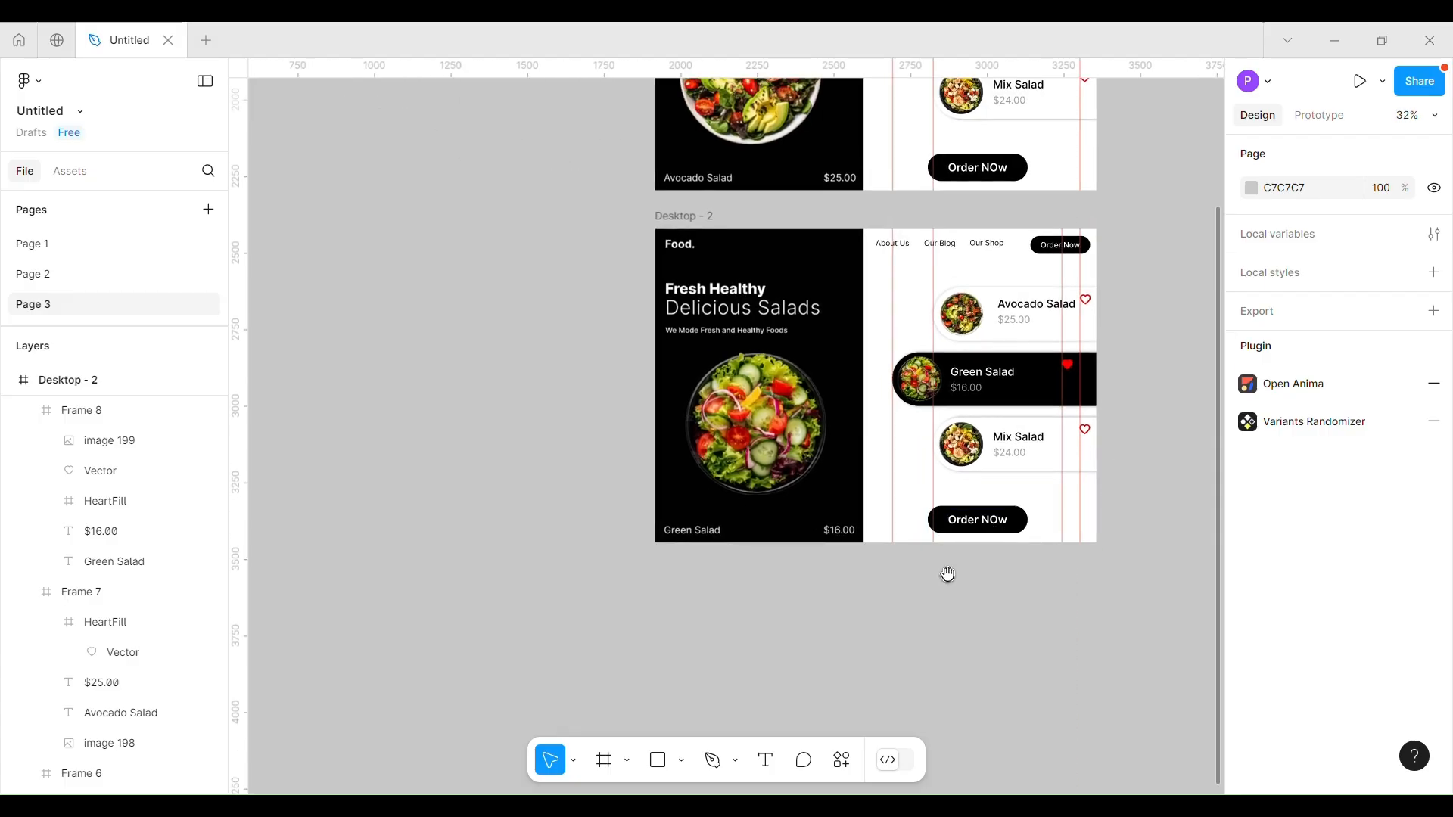
{"action": "left_click_drag", "start_coordinate": [948, 575], "coordinate": [821, 545]}
{"action": "left_click_drag", "start_coordinate": [573, 188], "coordinate": [577, 548]}
{"action": "scroll", "coordinate": [681, 606], "scroll_direction": "down", "scroll_amount": 4}
{"action": "scroll", "coordinate": [646, 595], "scroll_direction": "up", "scroll_amount": 3}
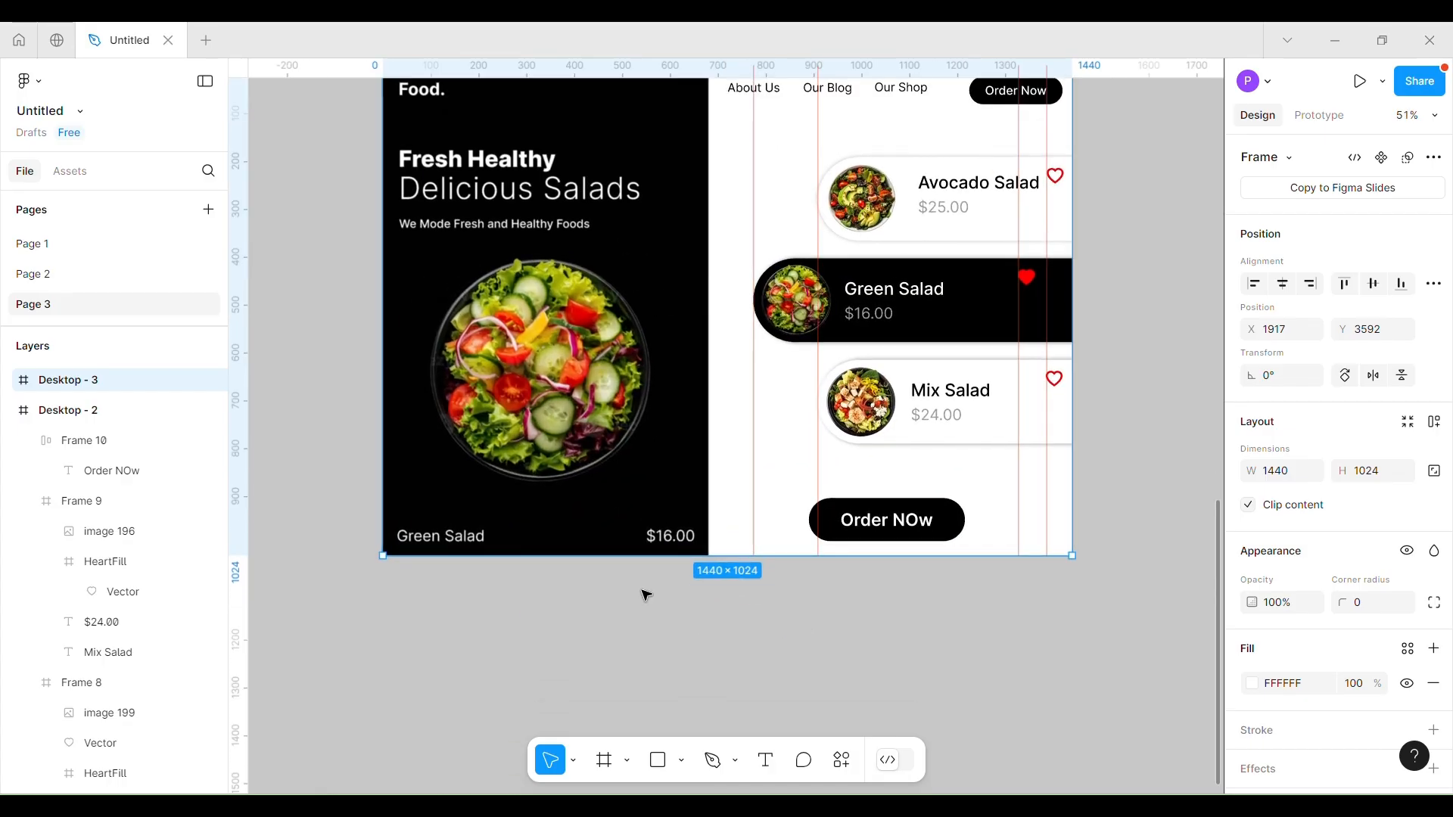
Bring the Mix Salad $24.00 caption to the front of the stacked captions under the large dish image in Desktop - 3.
{"action": "double_click", "coordinate": [496, 538]}
{"action": "left_click_drag", "start_coordinate": [126, 683], "coordinate": [131, 615]}
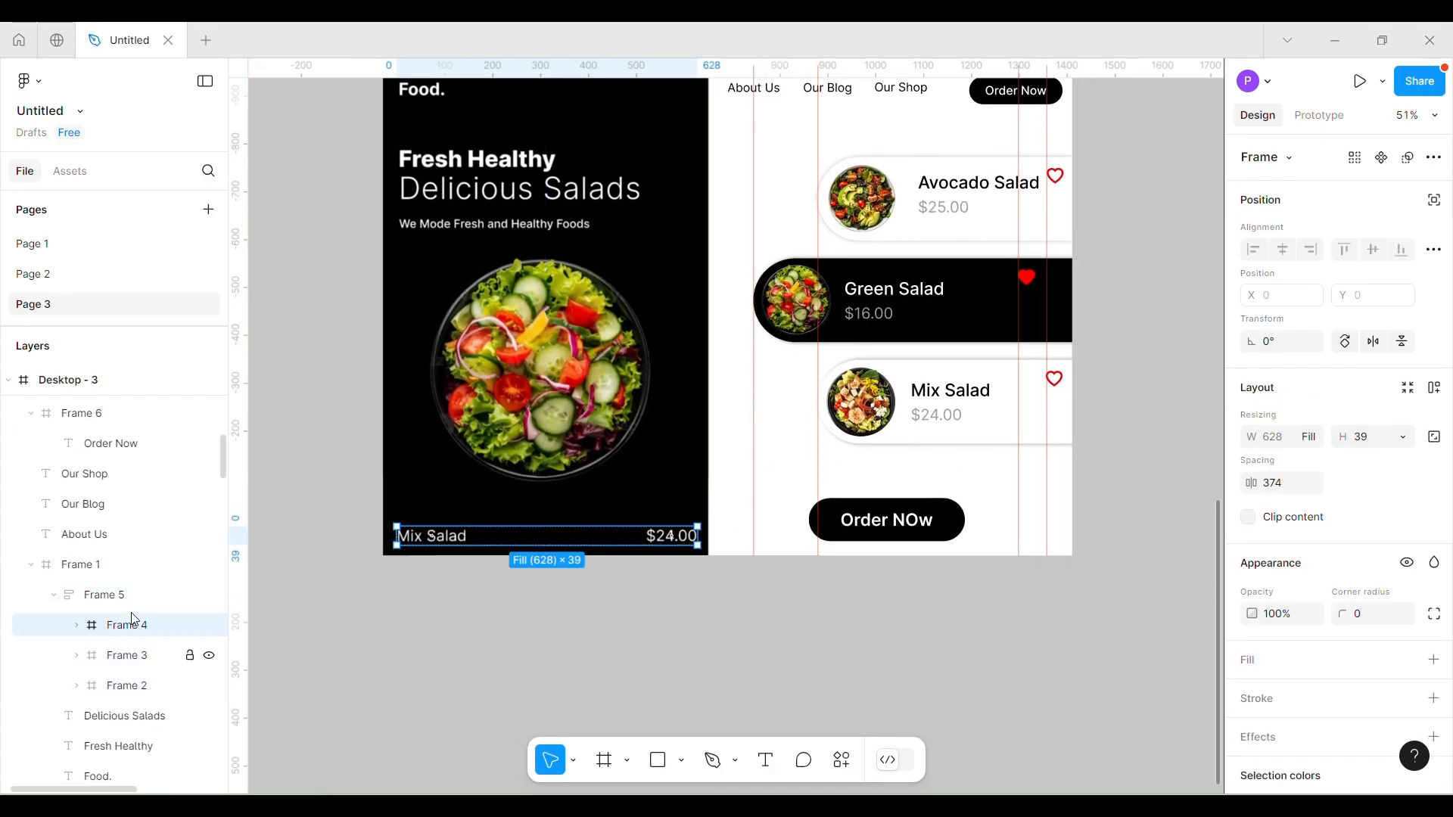
{"action": "left_click", "coordinate": [1106, 315]}
Move image 196 above image 199 in Desktop - 3's Image group so the mix salad is the main picture.
{"action": "scroll", "coordinate": [1071, 325], "scroll_direction": "up", "scroll_amount": 2}
{"action": "left_click", "coordinate": [964, 343]}
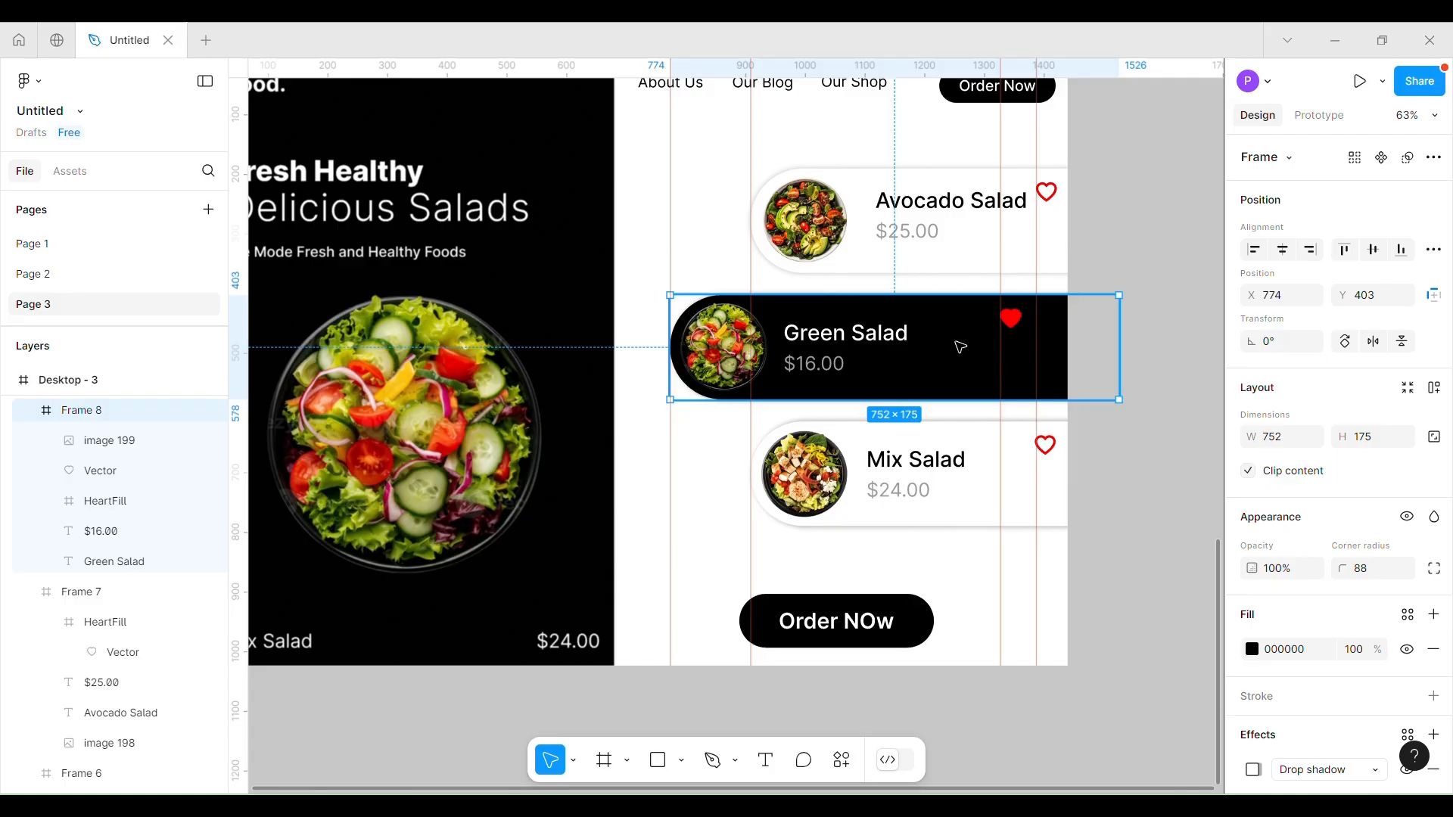
{"action": "left_click", "coordinate": [484, 458]}
{"action": "left_click_drag", "start_coordinate": [133, 685], "coordinate": [139, 602]}
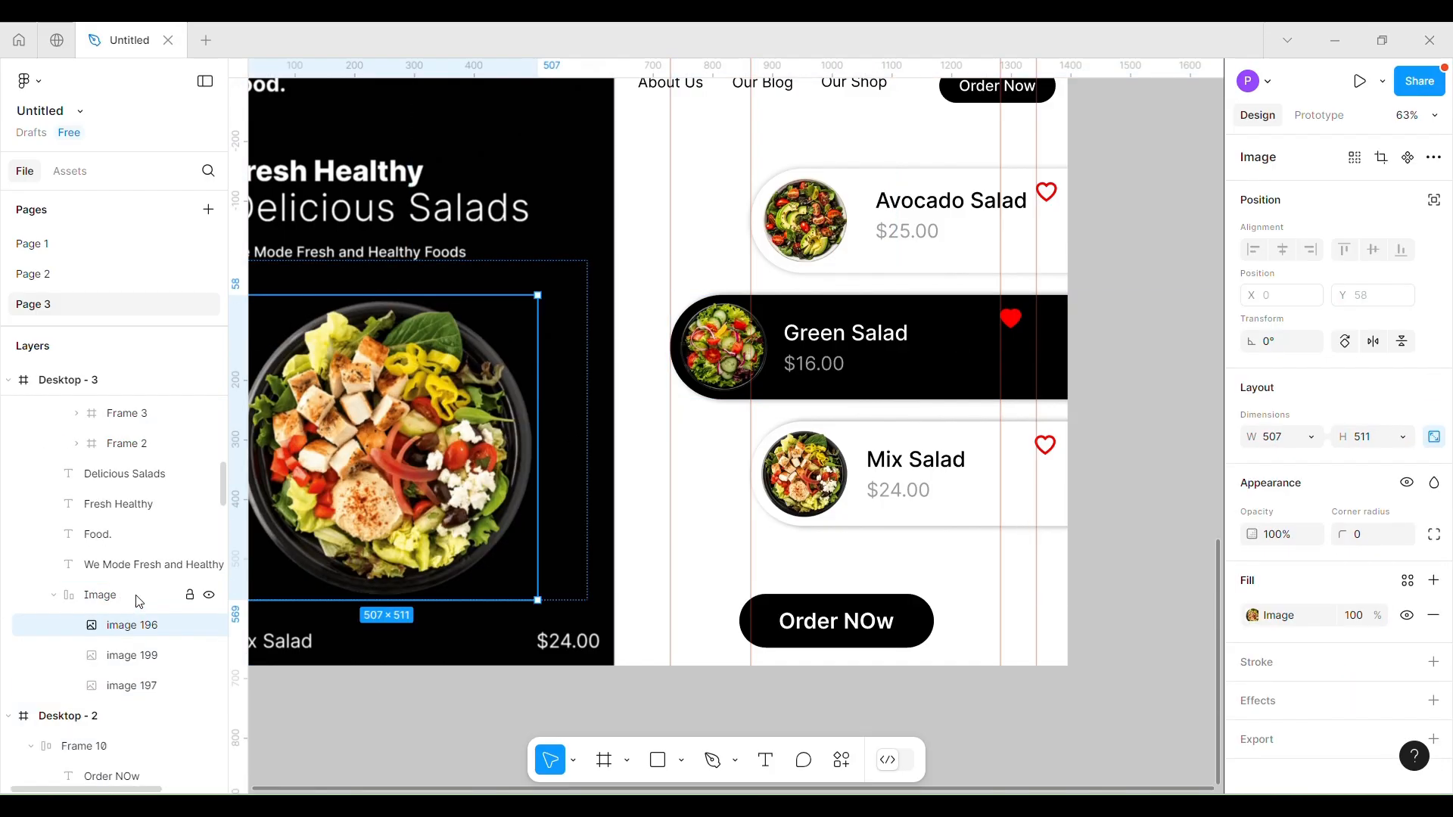
{"action": "left_click", "coordinate": [1160, 524]}
In Desktop - 3, shift the Green Salad card right to X 909 and the Mix Salad card left to X 775.
{"action": "scroll", "coordinate": [1096, 437], "scroll_direction": "up", "scroll_amount": 1}
{"action": "left_click_drag", "start_coordinate": [844, 362], "coordinate": [934, 366]}
{"action": "left_click", "coordinate": [980, 457]}
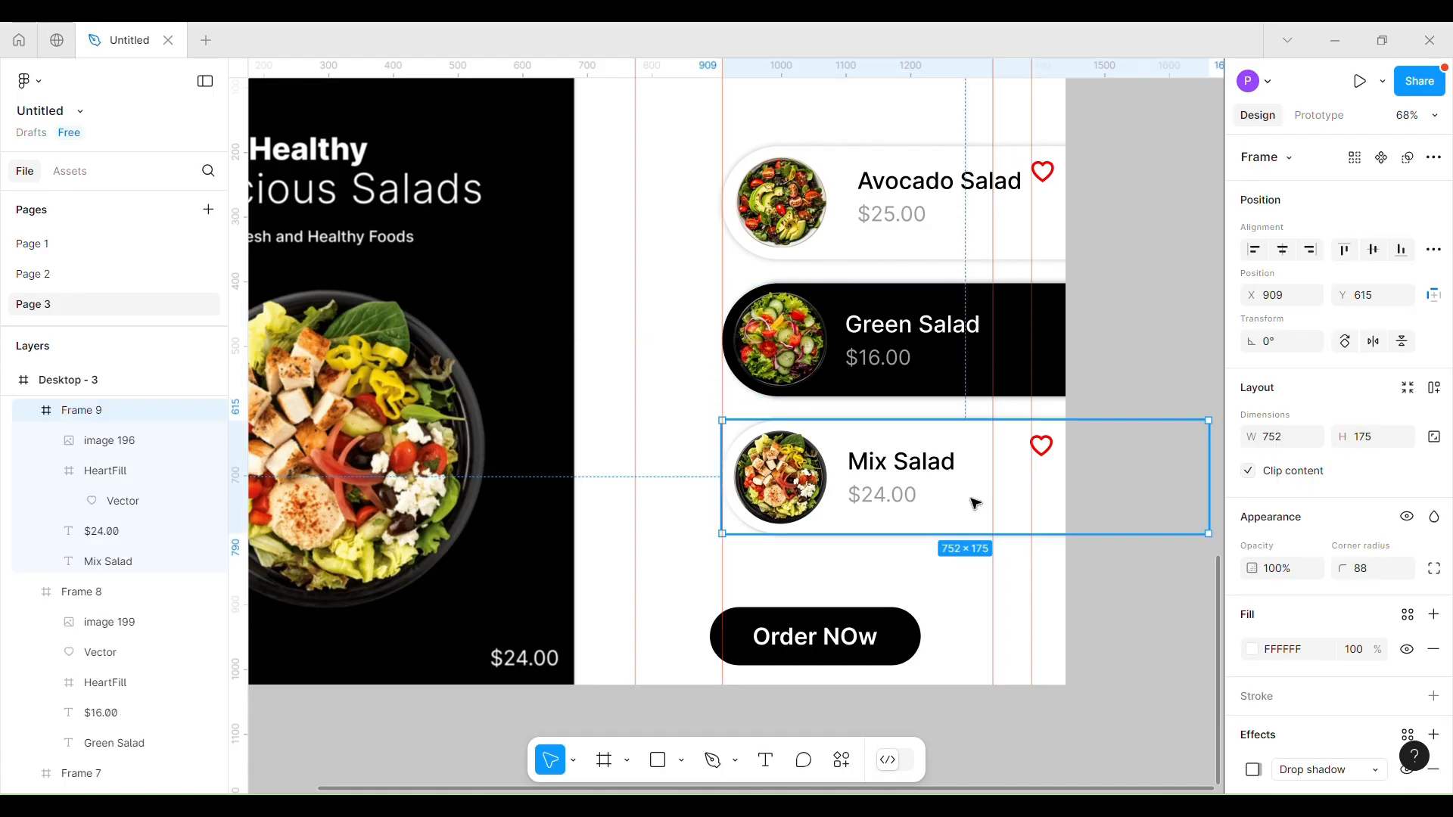
{"action": "left_click_drag", "start_coordinate": [973, 502], "coordinate": [891, 503]}
Change the Green Salad card's fill to white, FFFFFF, in Desktop - 3.
{"action": "left_click", "coordinate": [963, 377]}
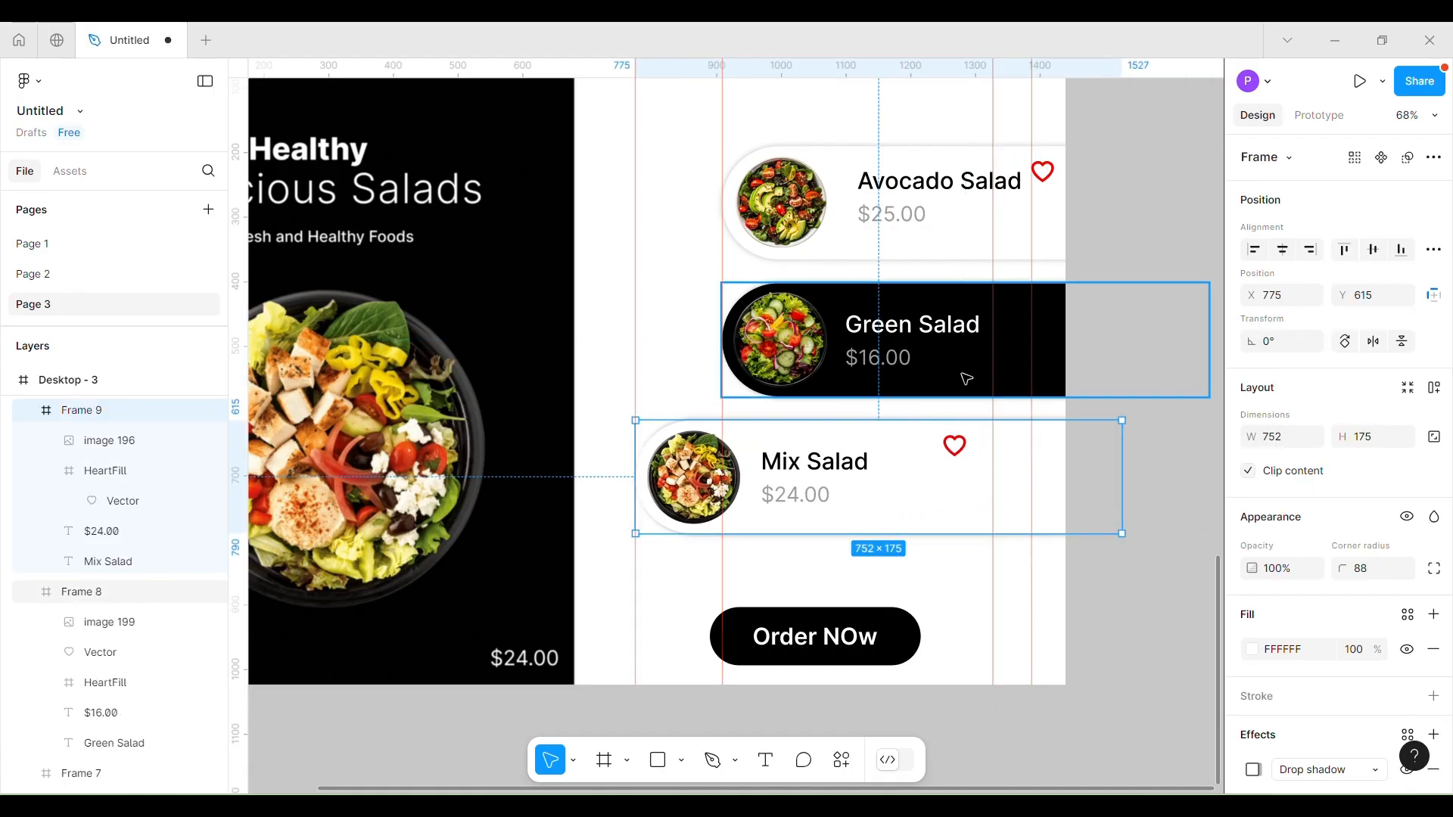
{"action": "left_click", "coordinate": [1253, 649]}
{"action": "left_click", "coordinate": [1003, 302]}
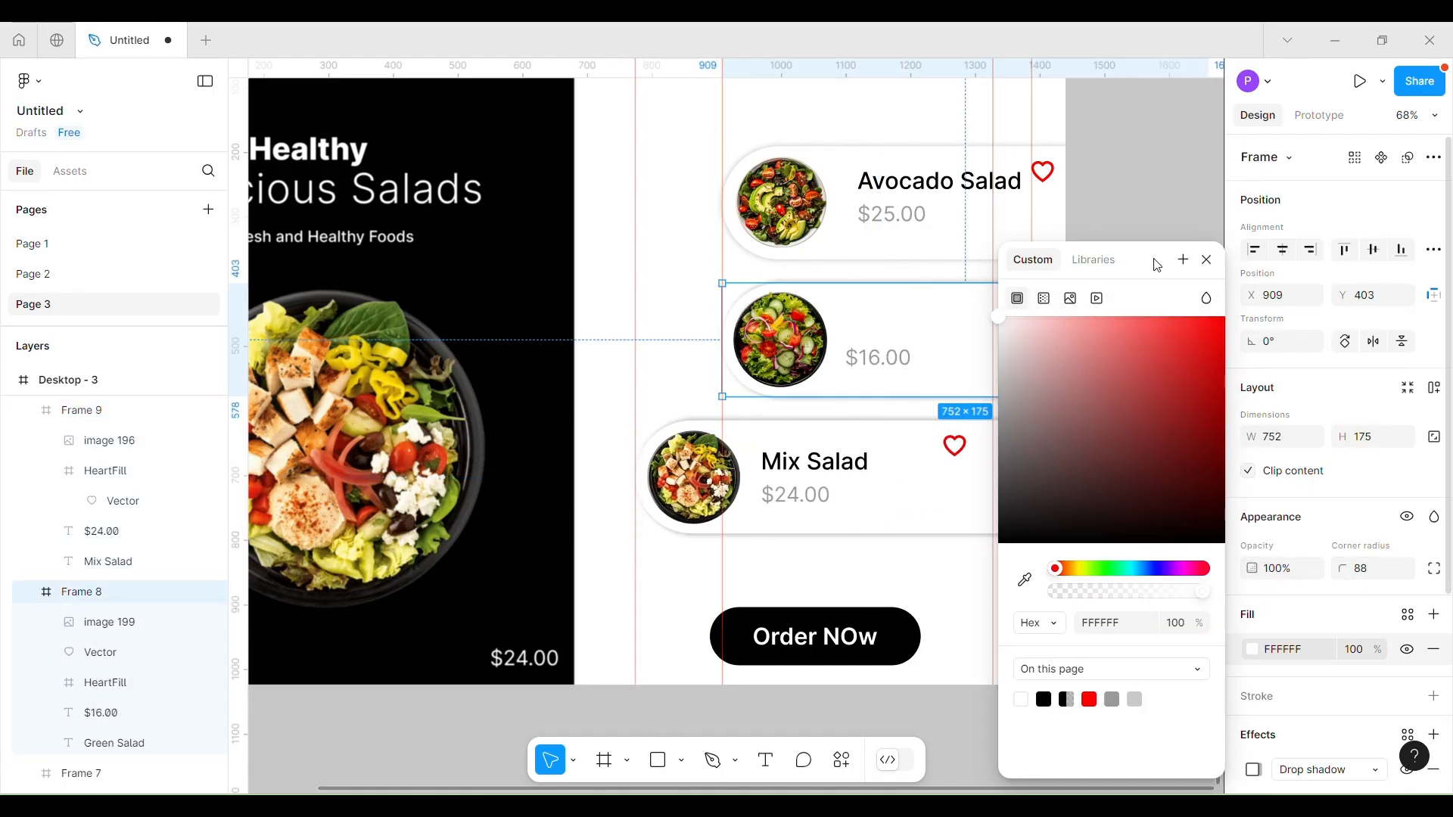
Set the "Green Salad" card title's text color to black, 000000, in Desktop - 3.
{"action": "left_click", "coordinate": [869, 337]}
{"action": "left_click", "coordinate": [869, 336]}
{"action": "left_click", "coordinate": [1254, 604]}
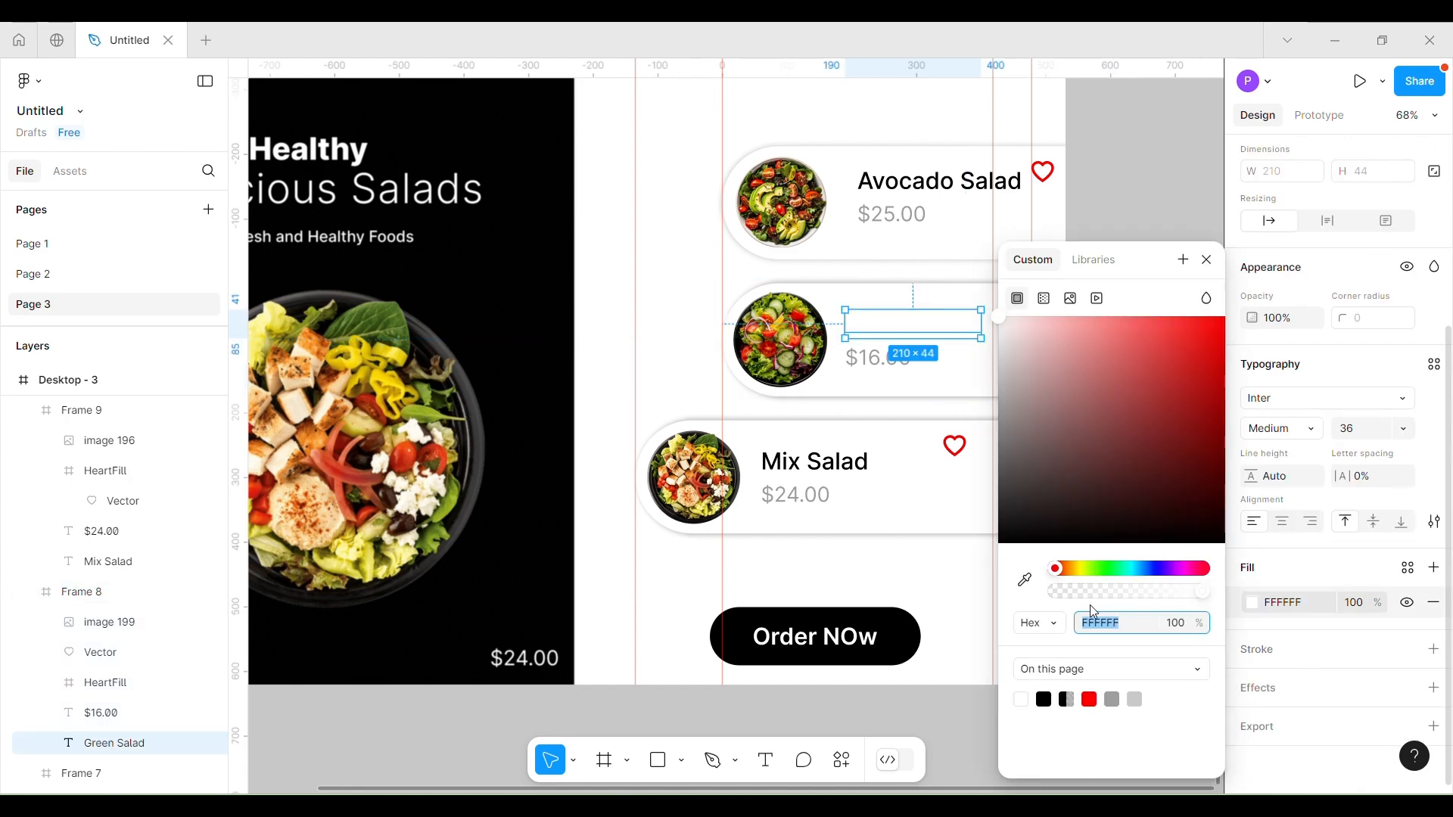
{"action": "left_click", "coordinate": [1044, 699]}
{"action": "left_click", "coordinate": [1207, 259]}
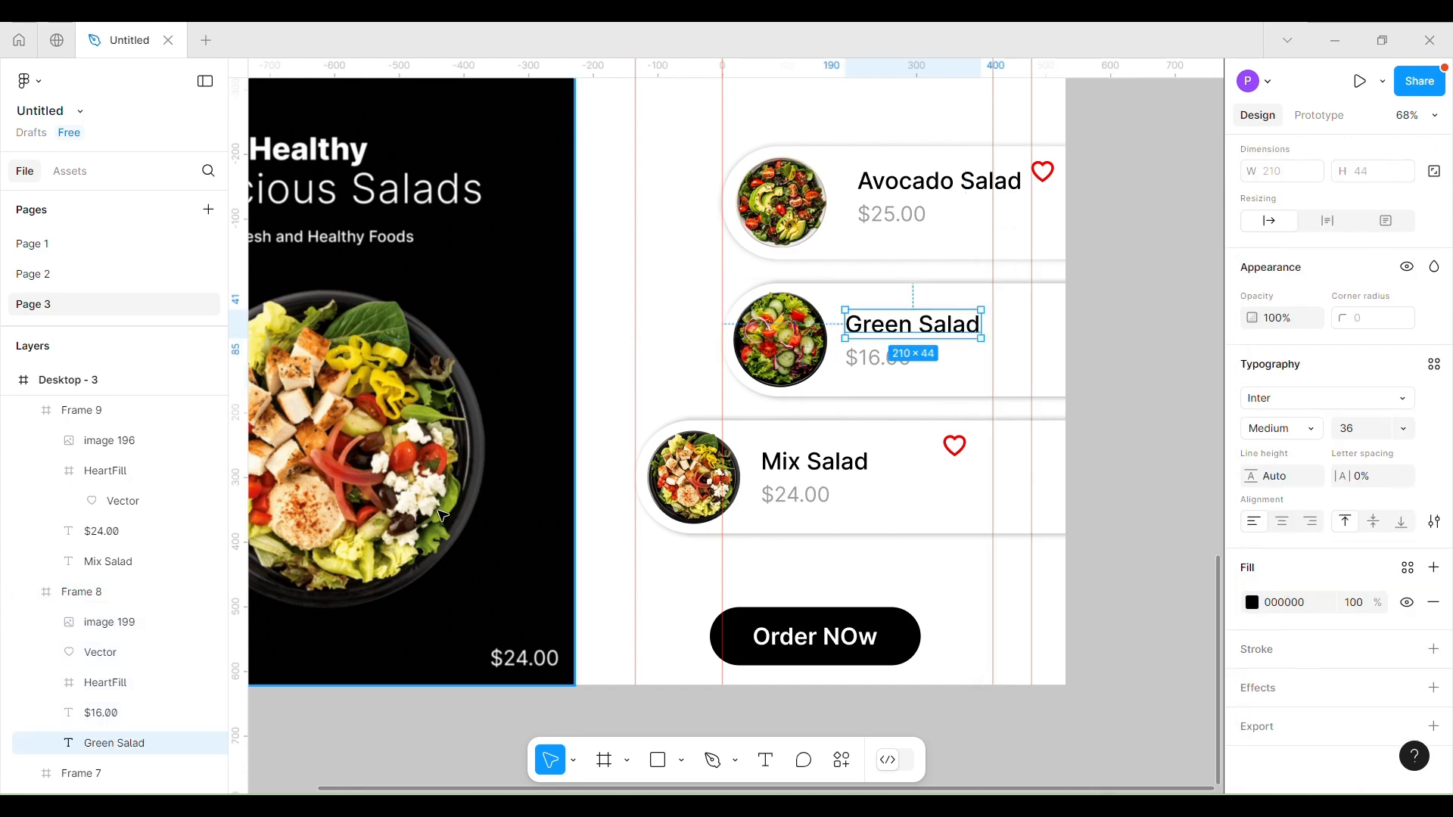
Return the Green Salad heart to its HeartFill frame at X 478, Y 23 and hide its red fill, keeping the stroke.
{"action": "left_click", "coordinate": [106, 653]}
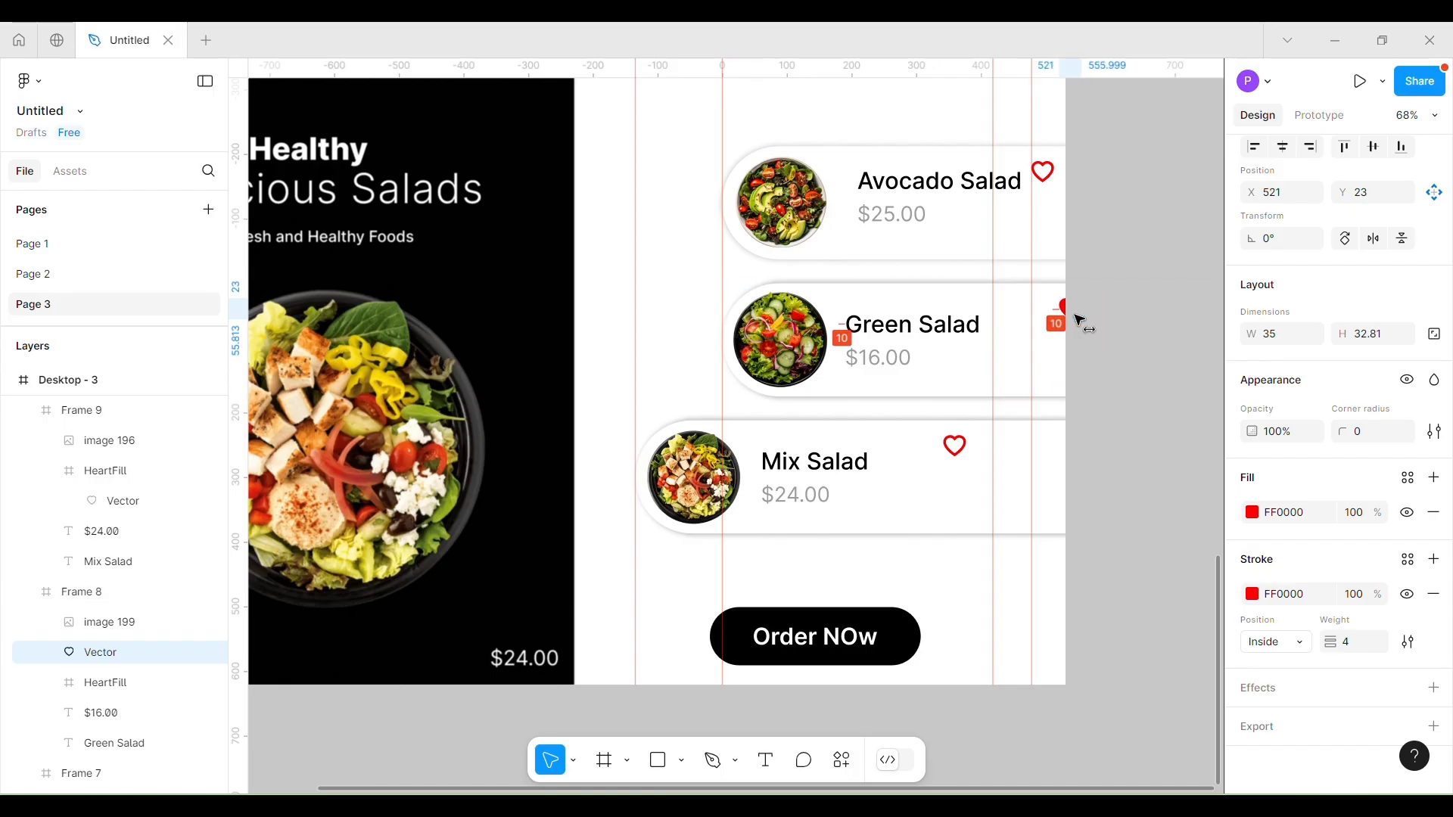
{"action": "left_click_drag", "start_coordinate": [1082, 322], "coordinate": [1053, 317]}
{"action": "left_click", "coordinate": [1427, 515]}
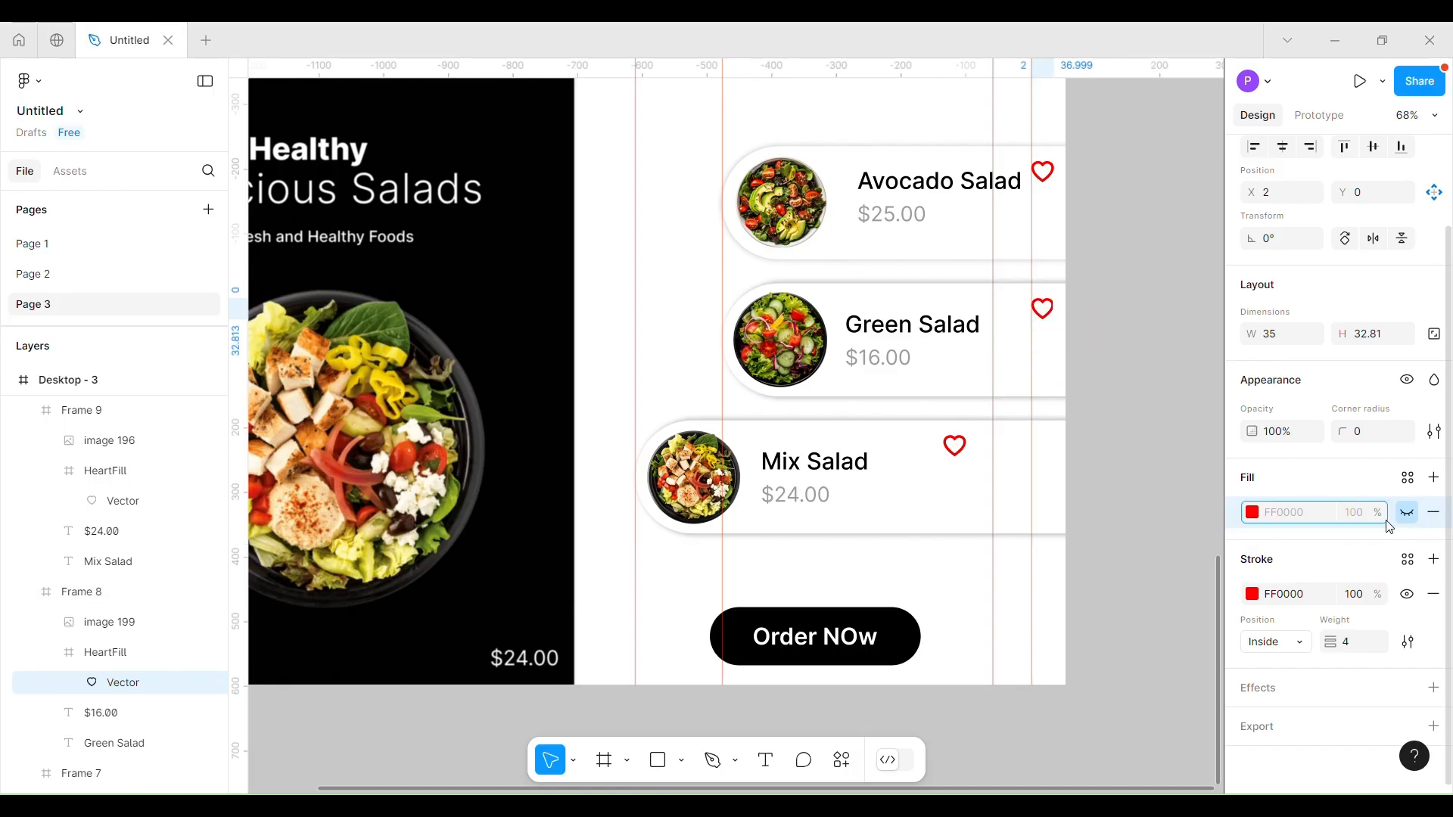
{"action": "left_click", "coordinate": [1159, 474]}
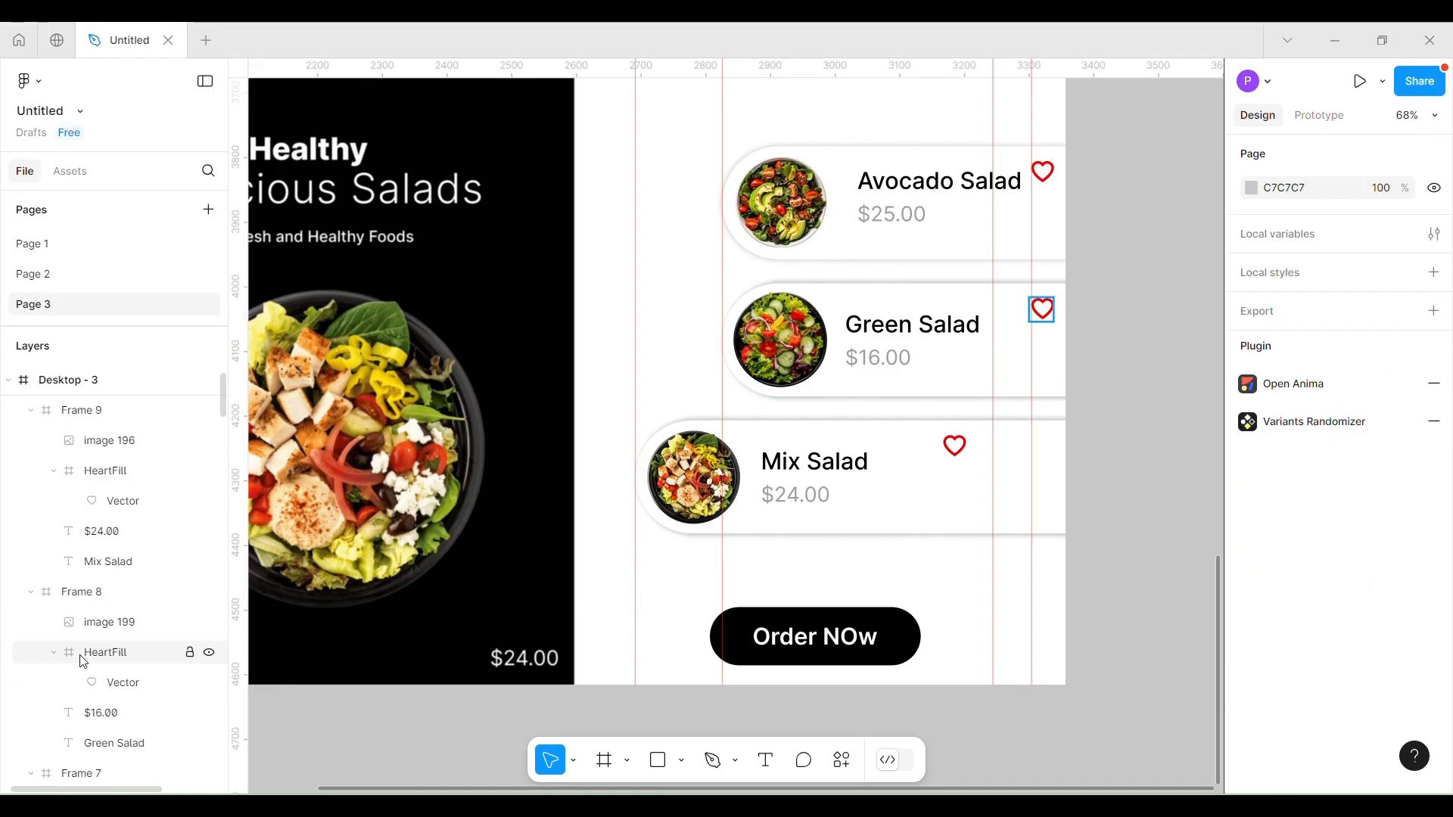
{"action": "left_click", "coordinate": [1044, 308]}
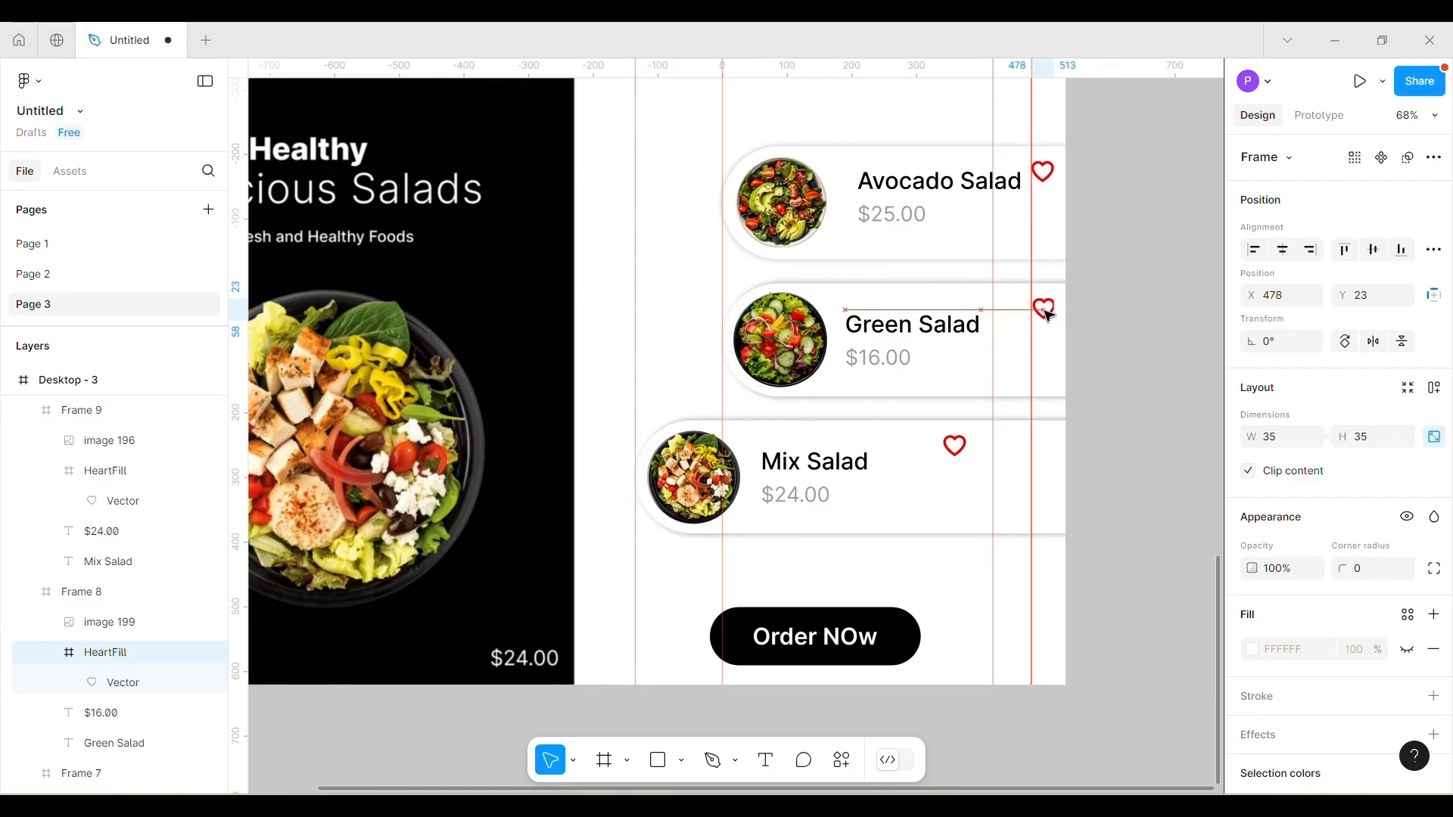
{"action": "left_click_drag", "start_coordinate": [1044, 311], "coordinate": [1044, 311]}
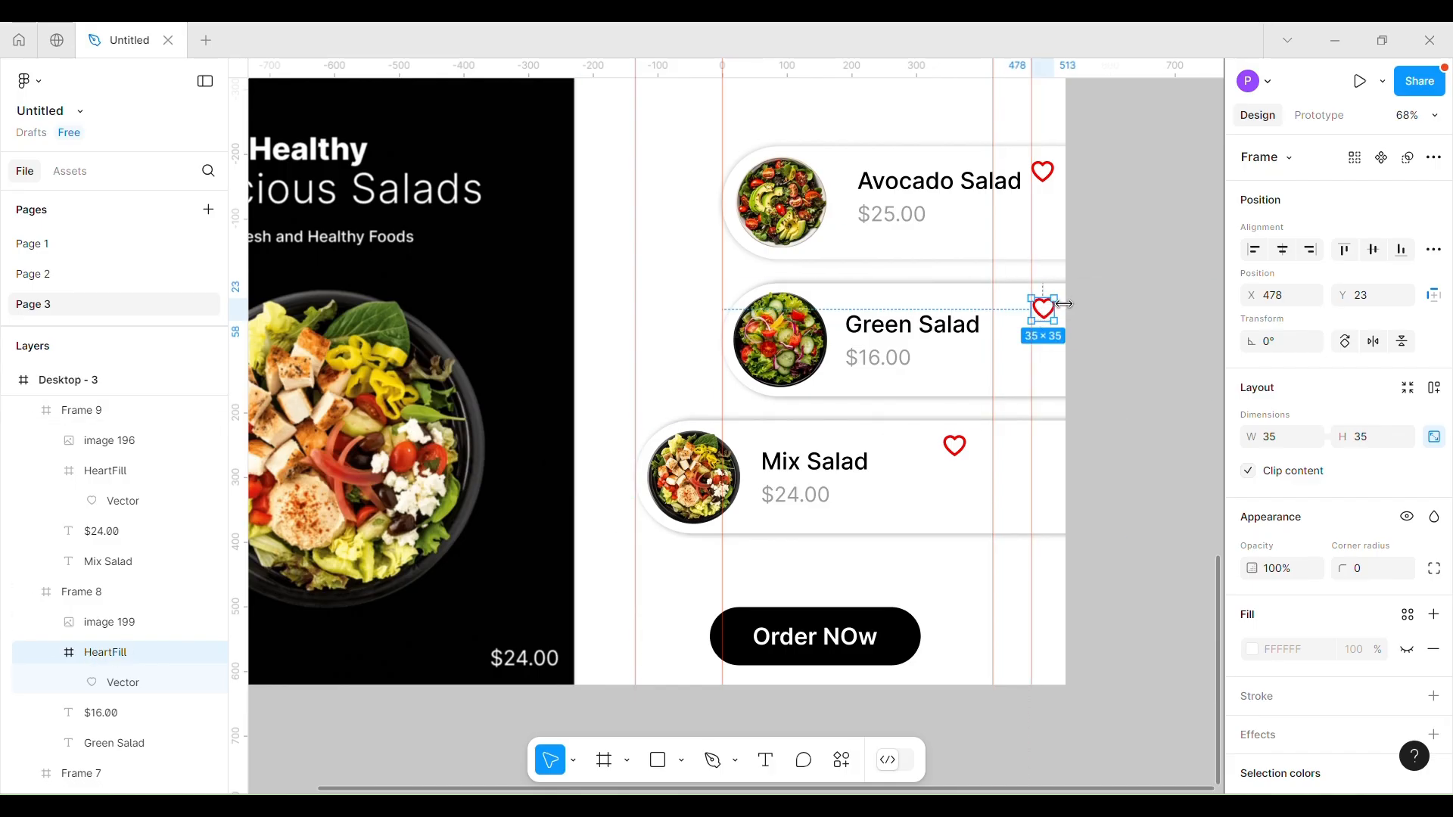
{"action": "left_click", "coordinate": [1086, 344]}
Change the Mix Salad card's fill to black, 000000, in Desktop - 3.
{"action": "scroll", "coordinate": [1045, 519], "scroll_direction": "down", "scroll_amount": 1}
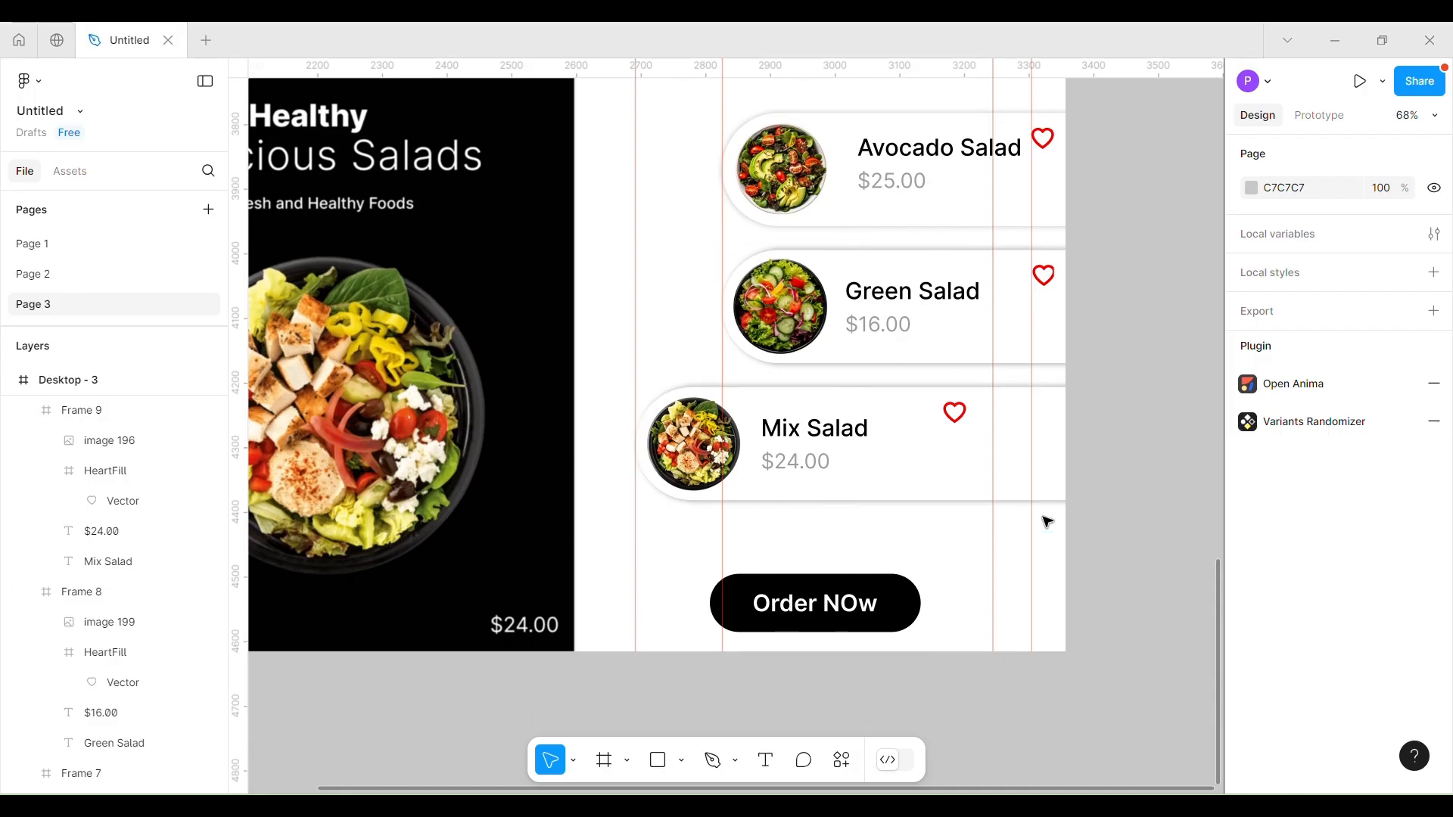
{"action": "left_click", "coordinate": [1052, 484]}
{"action": "scroll", "coordinate": [1256, 382], "scroll_direction": "down", "scroll_amount": 5}
{"action": "left_click", "coordinate": [1252, 366]}
{"action": "left_click_drag", "start_coordinate": [1091, 444], "coordinate": [993, 583]}
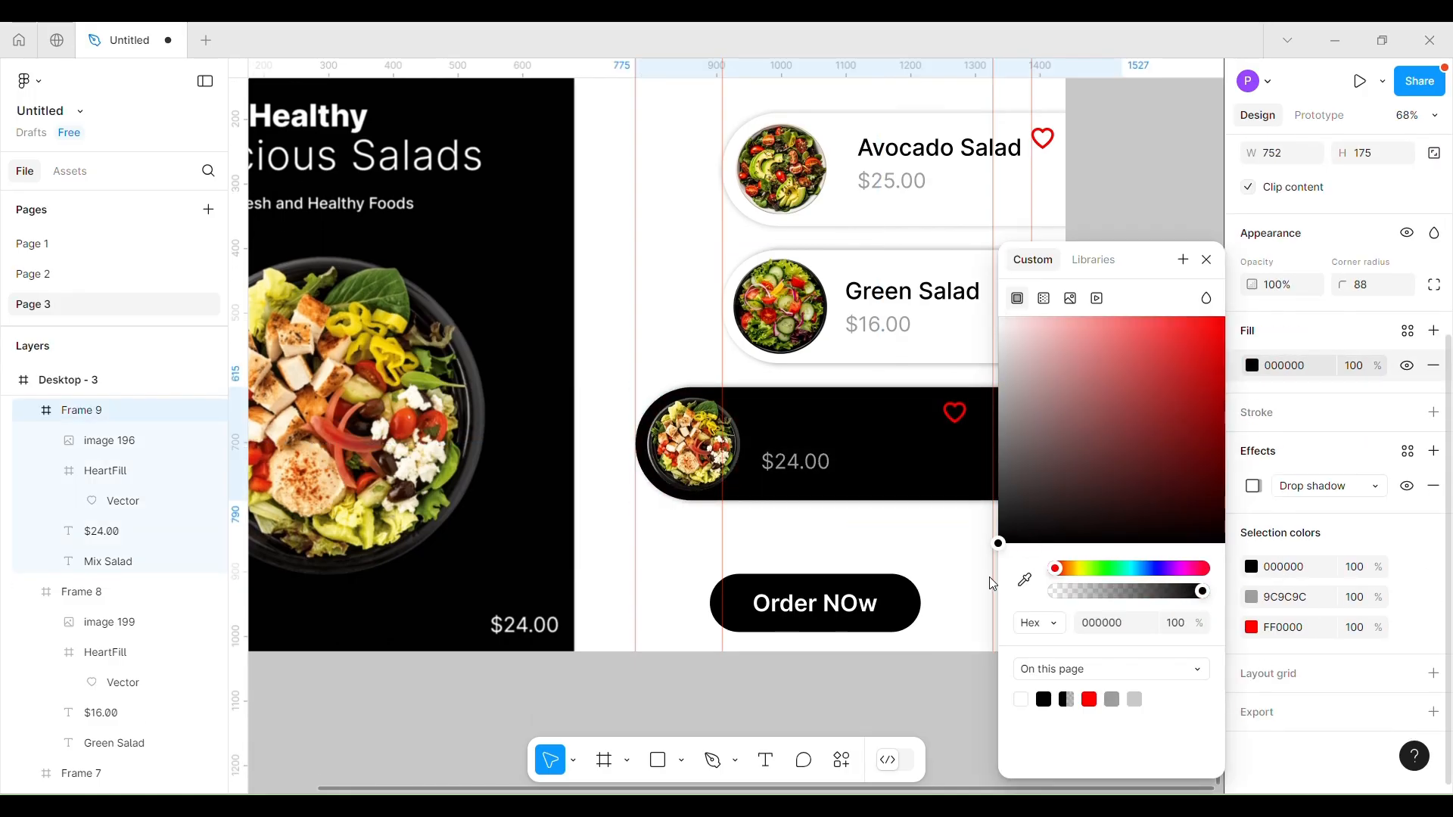
{"action": "left_click", "coordinate": [1211, 260]}
Set the "Mix Salad" card title's text color to white, FFFFFF, in Desktop - 3.
{"action": "double_click", "coordinate": [815, 426]}
{"action": "left_click", "coordinate": [1254, 603]}
{"action": "left_click_drag", "start_coordinate": [1165, 412], "coordinate": [983, 271]}
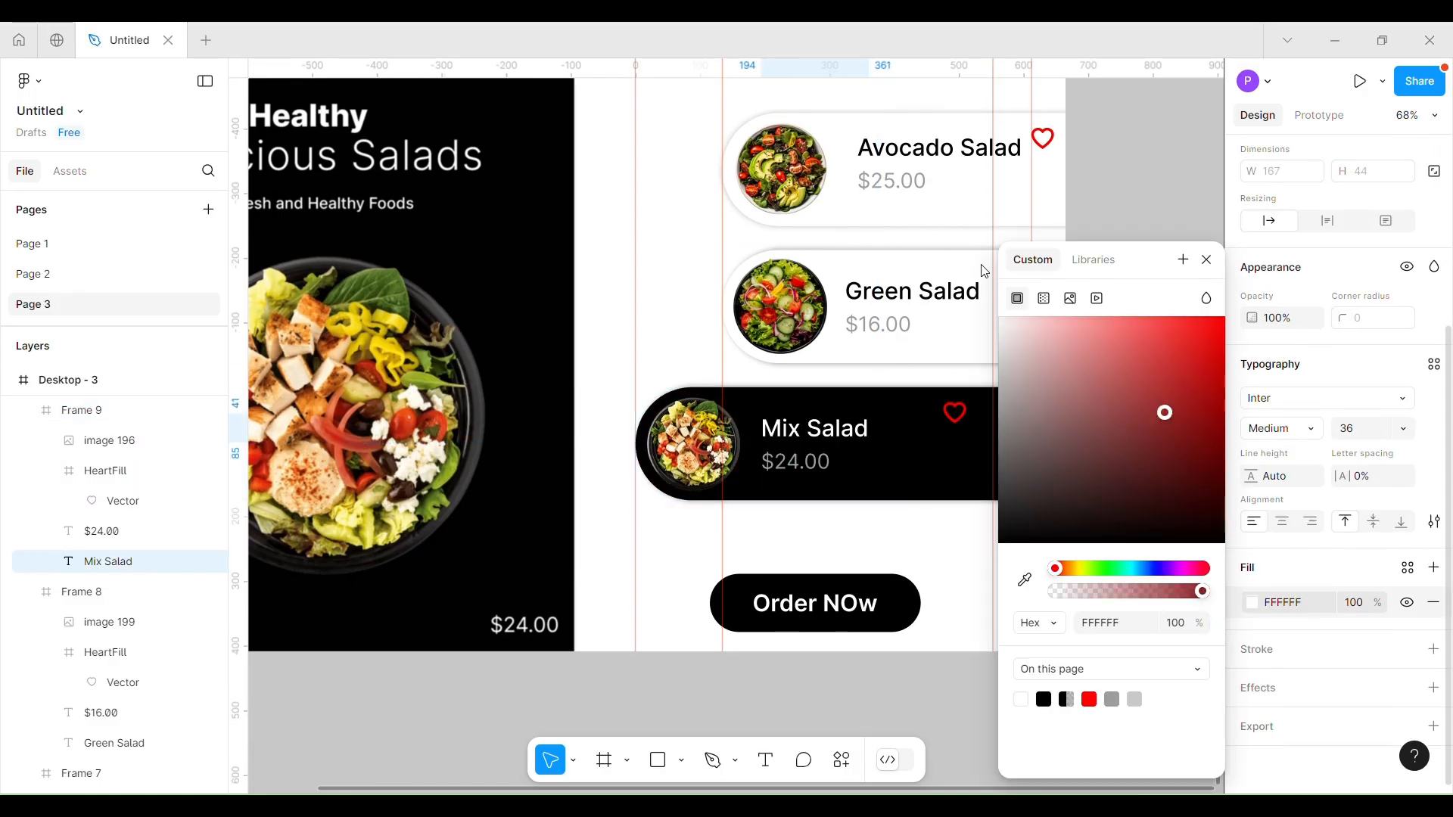
{"action": "left_click", "coordinate": [1207, 261]}
Add a solid red FF0000 fill to the heart vector on the Mix Salad card.
{"action": "left_click", "coordinate": [956, 413]}
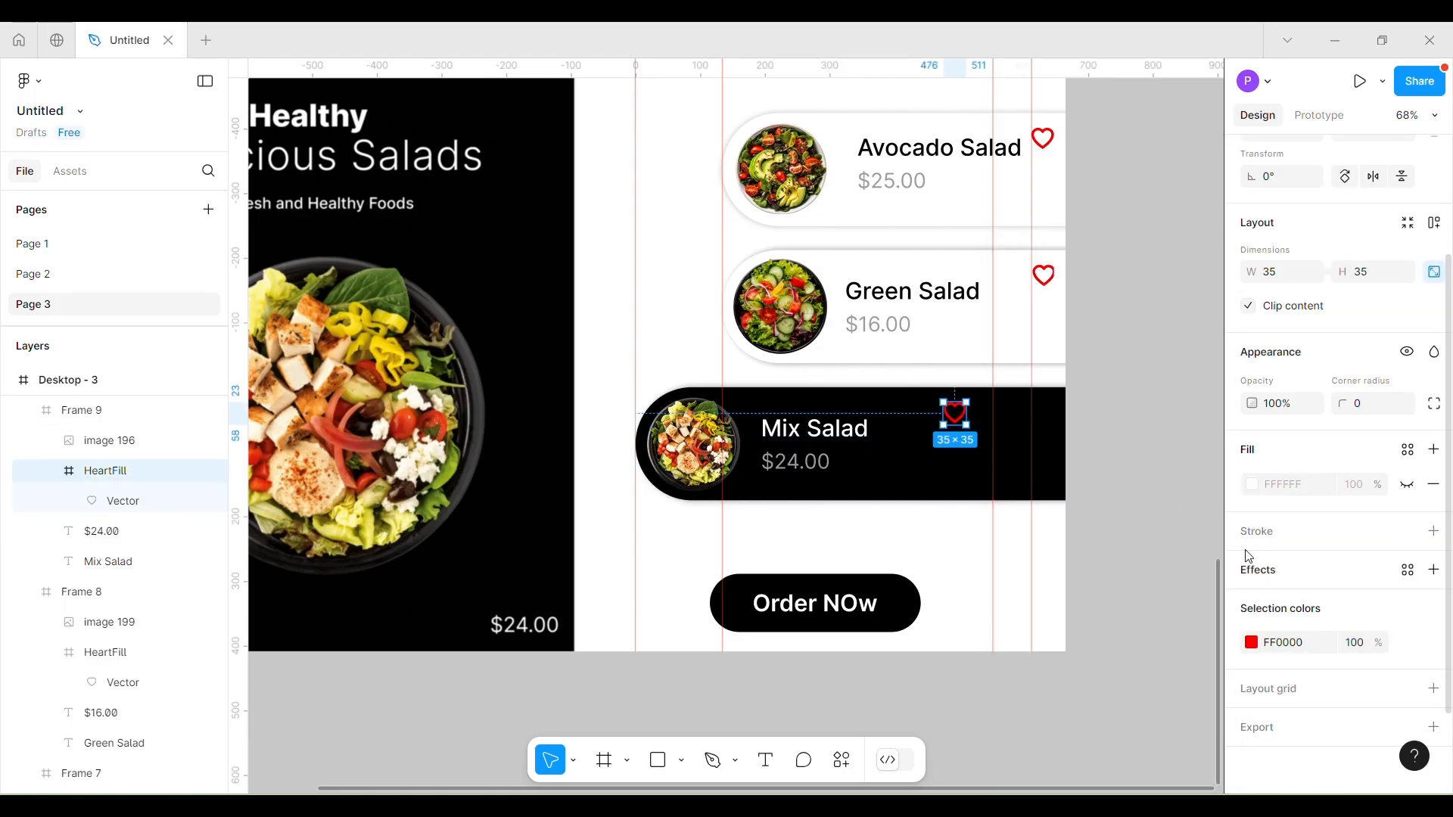
{"action": "key", "text": "Return"}
{"action": "left_click", "coordinate": [1251, 522]}
{"action": "left_click", "coordinate": [1253, 559]}
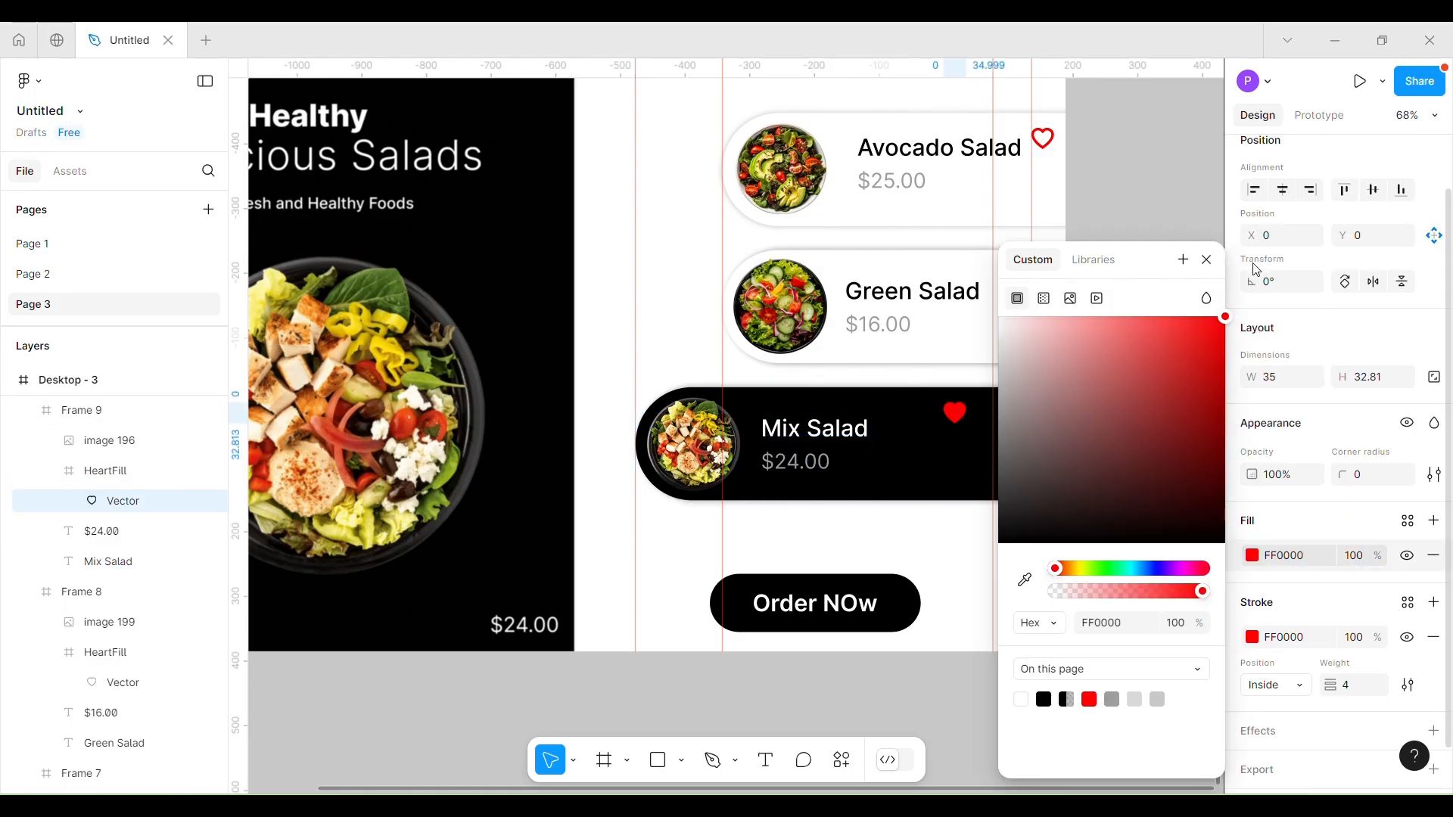
{"action": "left_click", "coordinate": [1188, 402]}
{"action": "scroll", "coordinate": [1129, 457], "scroll_direction": "up", "scroll_amount": 3}
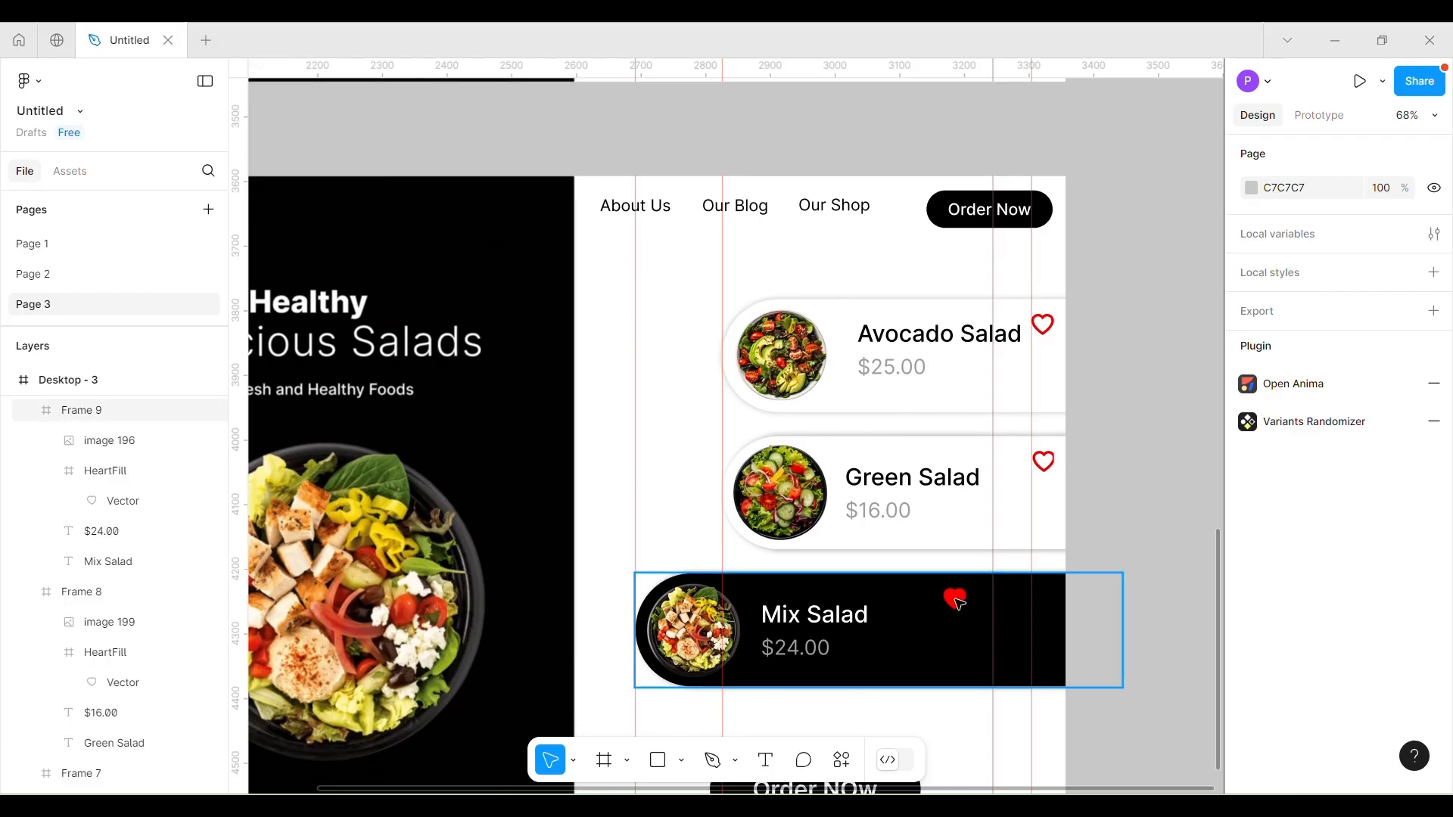
{"action": "double_click", "coordinate": [956, 602]}
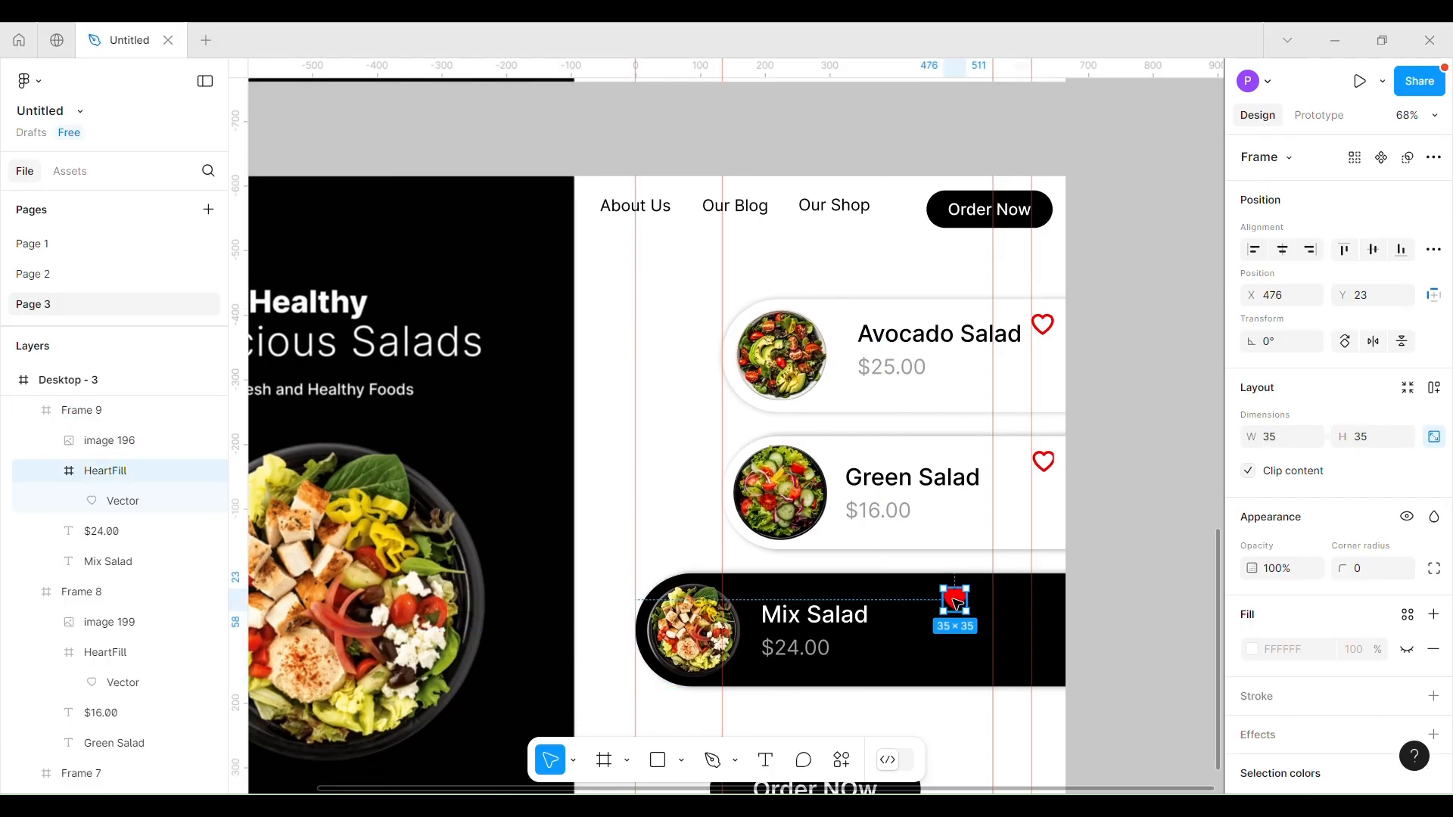
{"action": "left_click", "coordinate": [1118, 581]}
Remove all the vertical guides from Desktop - 3, Desktop - 2 and Desktop - 1.
{"action": "scroll", "coordinate": [1114, 581], "scroll_direction": "down", "scroll_amount": 4}
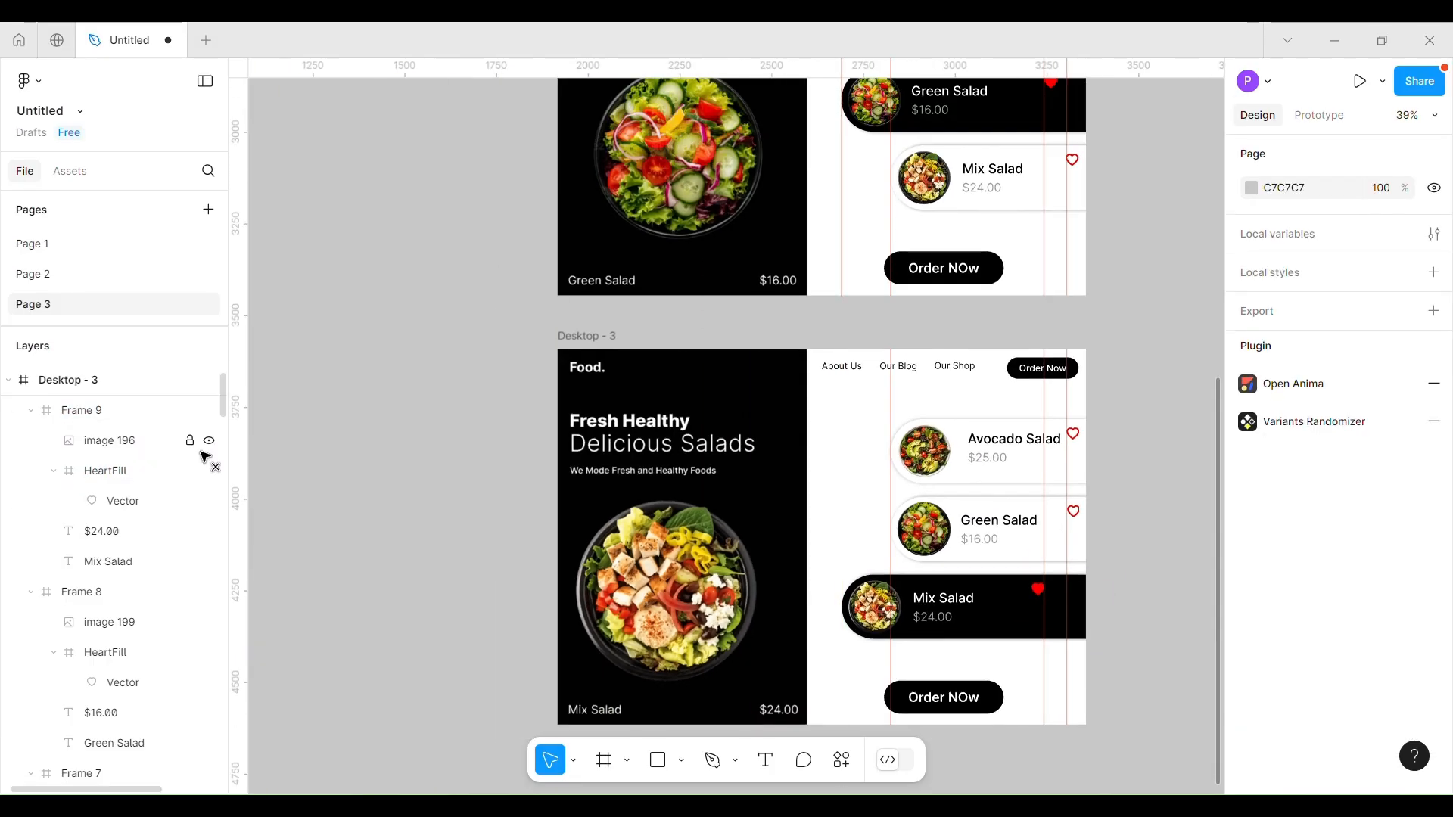
{"action": "left_click_drag", "start_coordinate": [201, 453], "coordinate": [200, 452]}
{"action": "left_click_drag", "start_coordinate": [890, 465], "coordinate": [198, 415]}
{"action": "left_click_drag", "start_coordinate": [1044, 480], "coordinate": [101, 348]}
{"action": "left_click_drag", "start_coordinate": [1067, 416], "coordinate": [183, 297]}
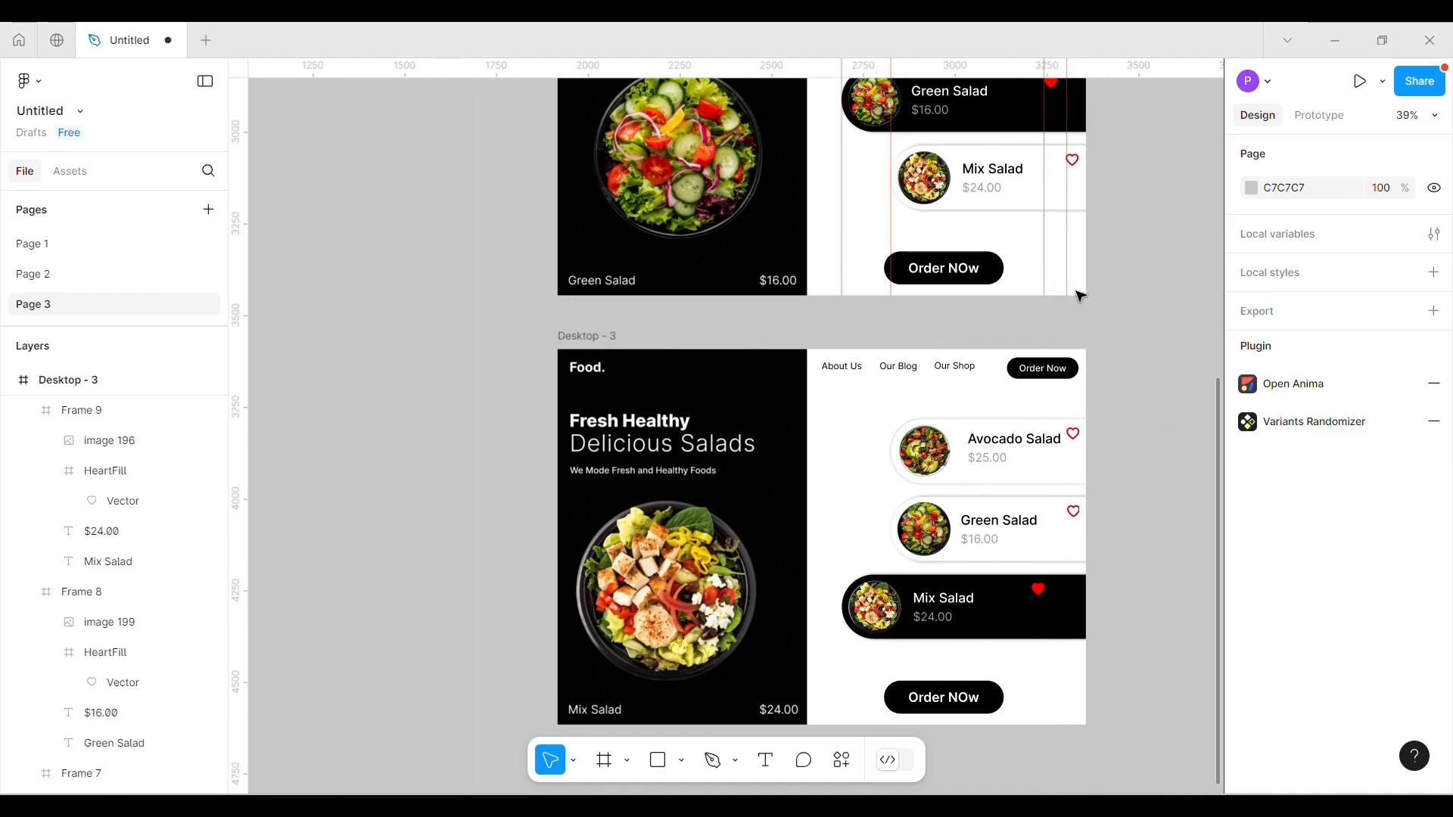
{"action": "scroll", "coordinate": [823, 318], "scroll_direction": "up", "scroll_amount": 3}
{"action": "left_click_drag", "start_coordinate": [892, 230], "coordinate": [241, 239]}
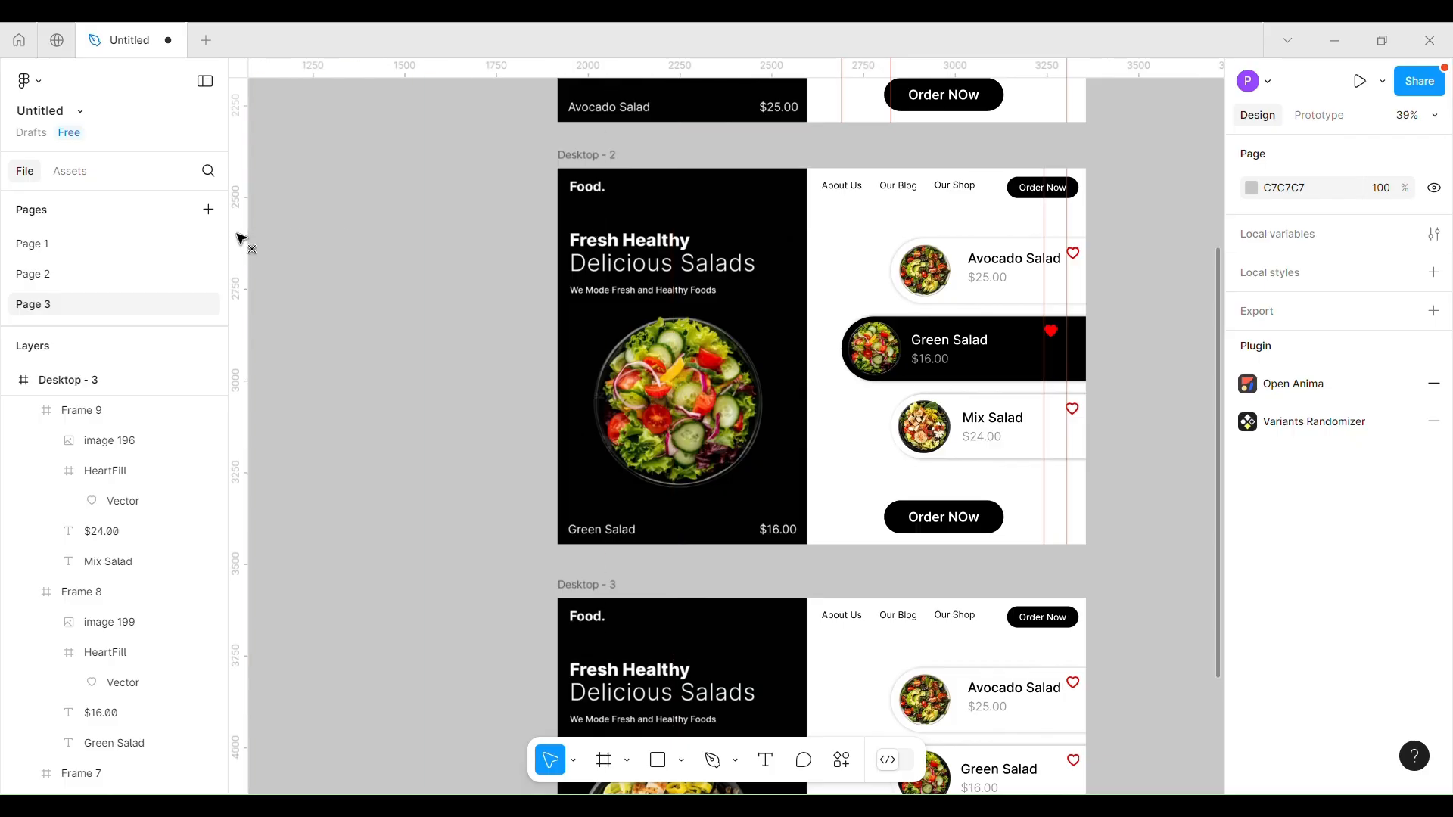
{"action": "left_click_drag", "start_coordinate": [1046, 227], "coordinate": [192, 196]}
{"action": "scroll", "coordinate": [1174, 247], "scroll_direction": "up", "scroll_amount": 5}
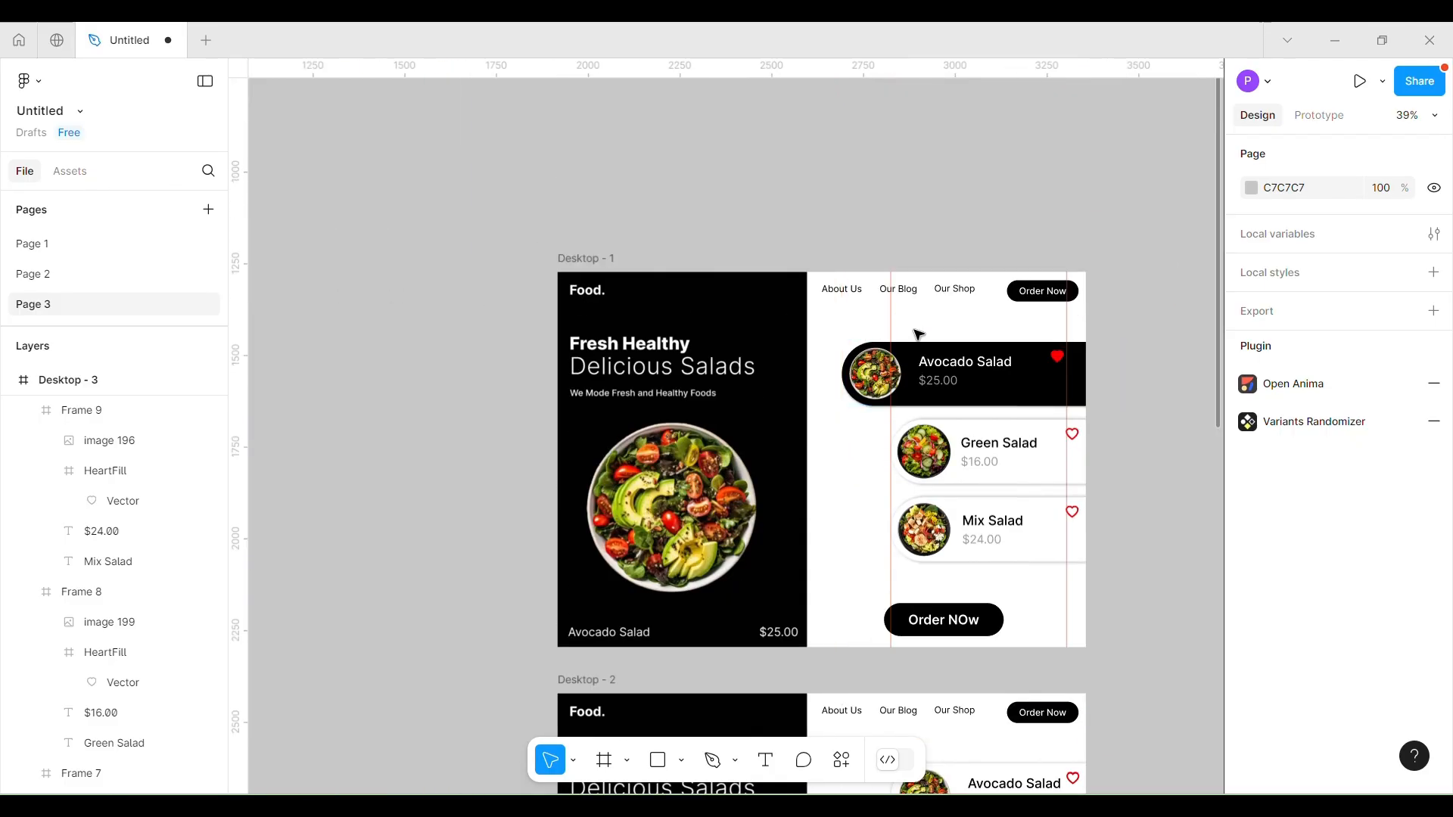
{"action": "left_click_drag", "start_coordinate": [891, 364], "coordinate": [269, 248]}
{"action": "left_click_drag", "start_coordinate": [1068, 316], "coordinate": [330, 231]}
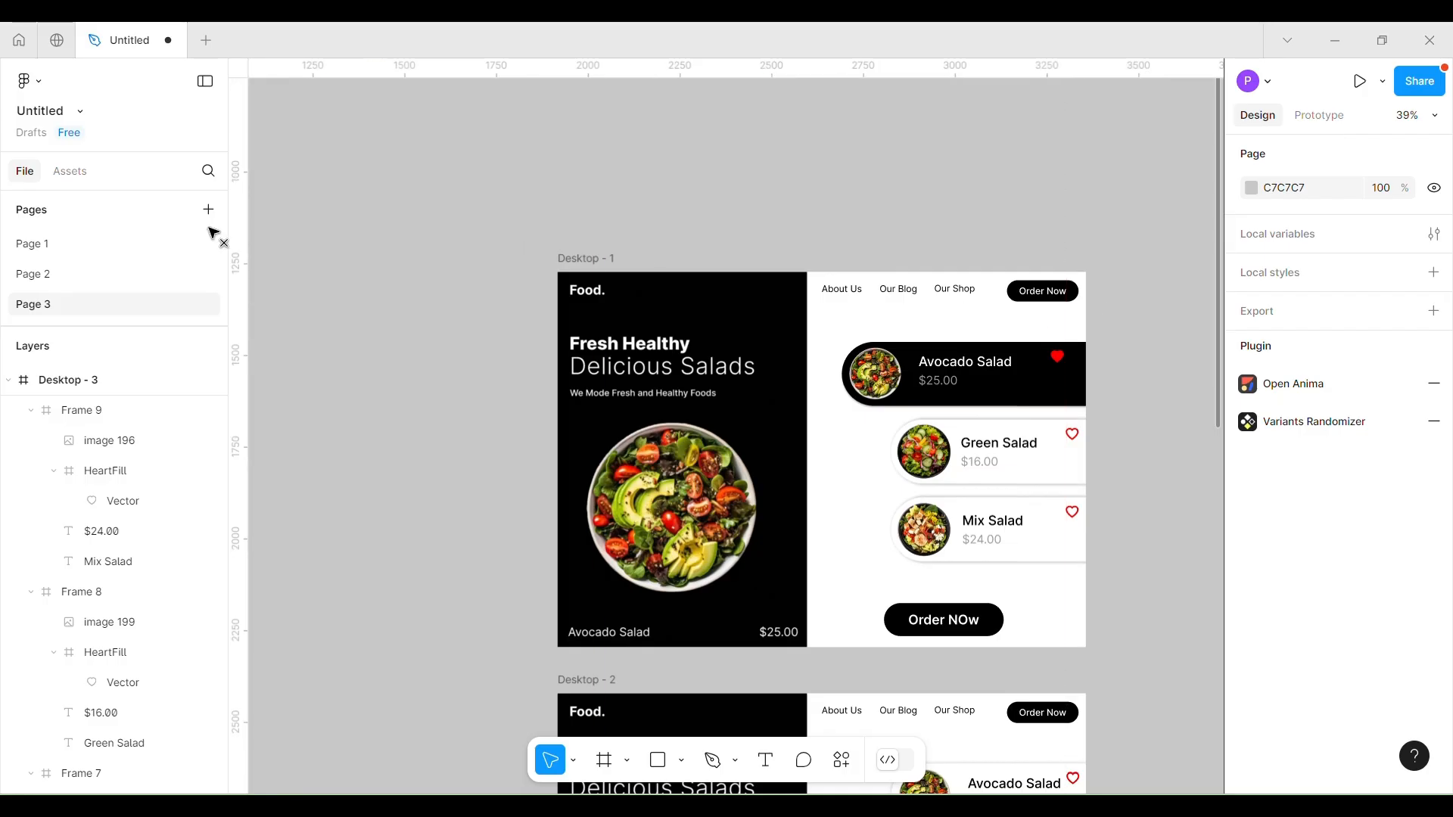
Link Desktop - 1's Green Salad card to Desktop - 2 with an on-click Navigate to interaction using a Linear animation curve.
{"action": "scroll", "coordinate": [1152, 517], "scroll_direction": "up", "scroll_amount": 2}
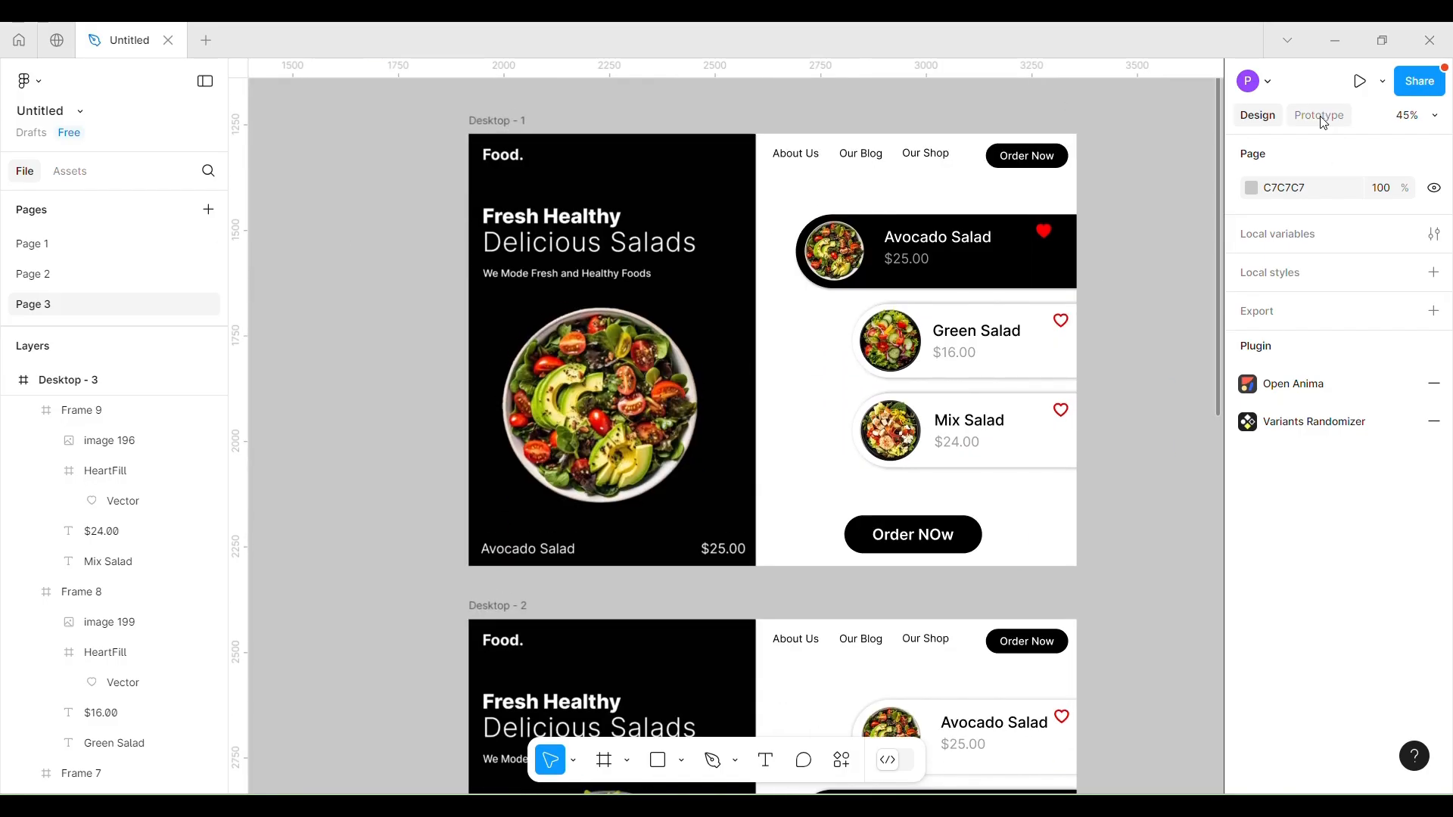
{"action": "left_click", "coordinate": [1321, 115]}
{"action": "left_click", "coordinate": [954, 357]}
{"action": "left_click_drag", "start_coordinate": [1012, 378], "coordinate": [889, 617]}
{"action": "left_click", "coordinate": [809, 512]}
{"action": "left_click", "coordinate": [807, 555]}
{"action": "left_click", "coordinate": [815, 543]}
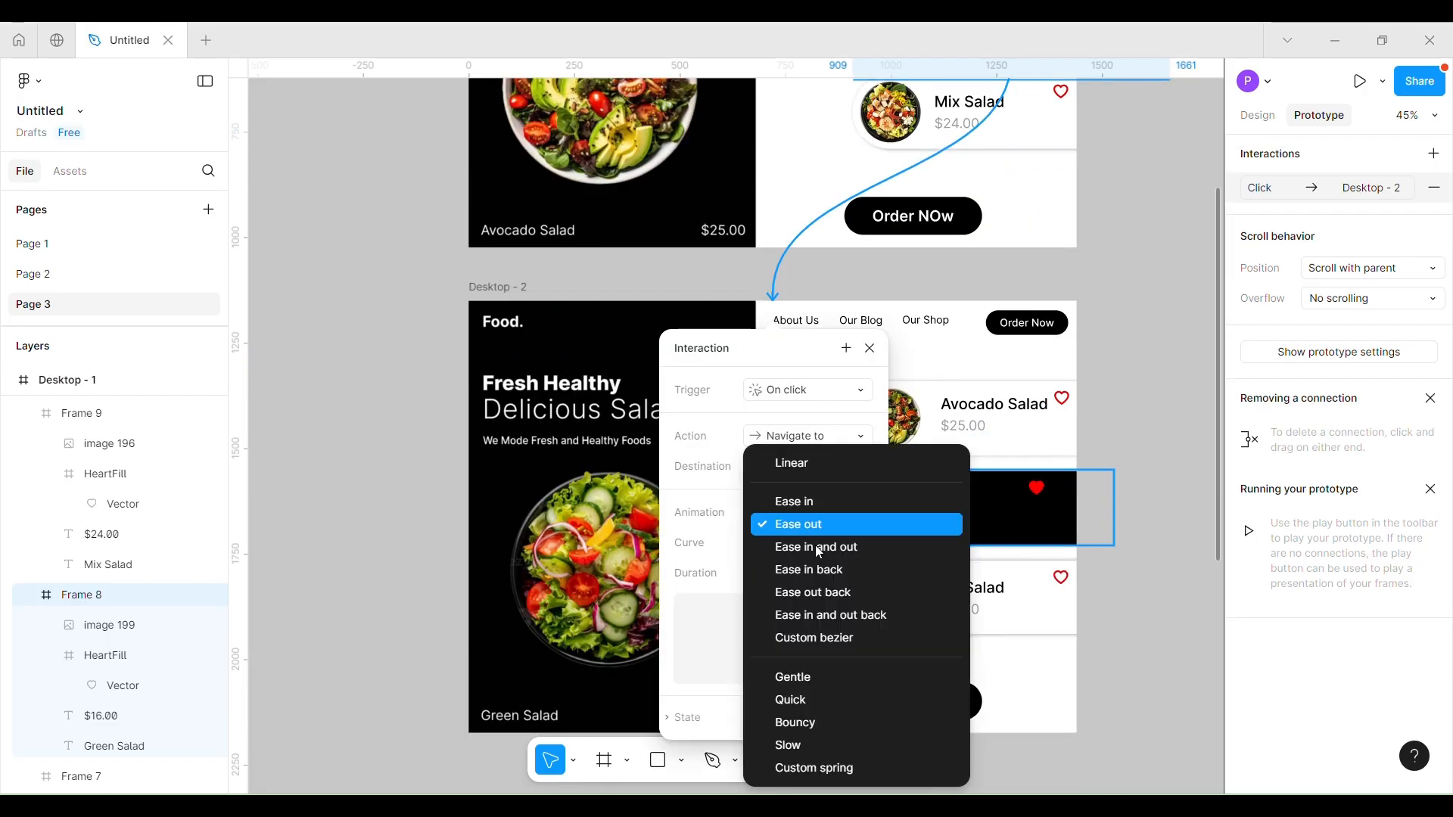
{"action": "left_click", "coordinate": [809, 463]}
{"action": "left_click", "coordinate": [870, 348]}
Link Desktop - 1's Mix Salad card to Desktop - 3 with a prototype connection.
{"action": "scroll", "coordinate": [883, 345], "scroll_direction": "down", "scroll_amount": 5}
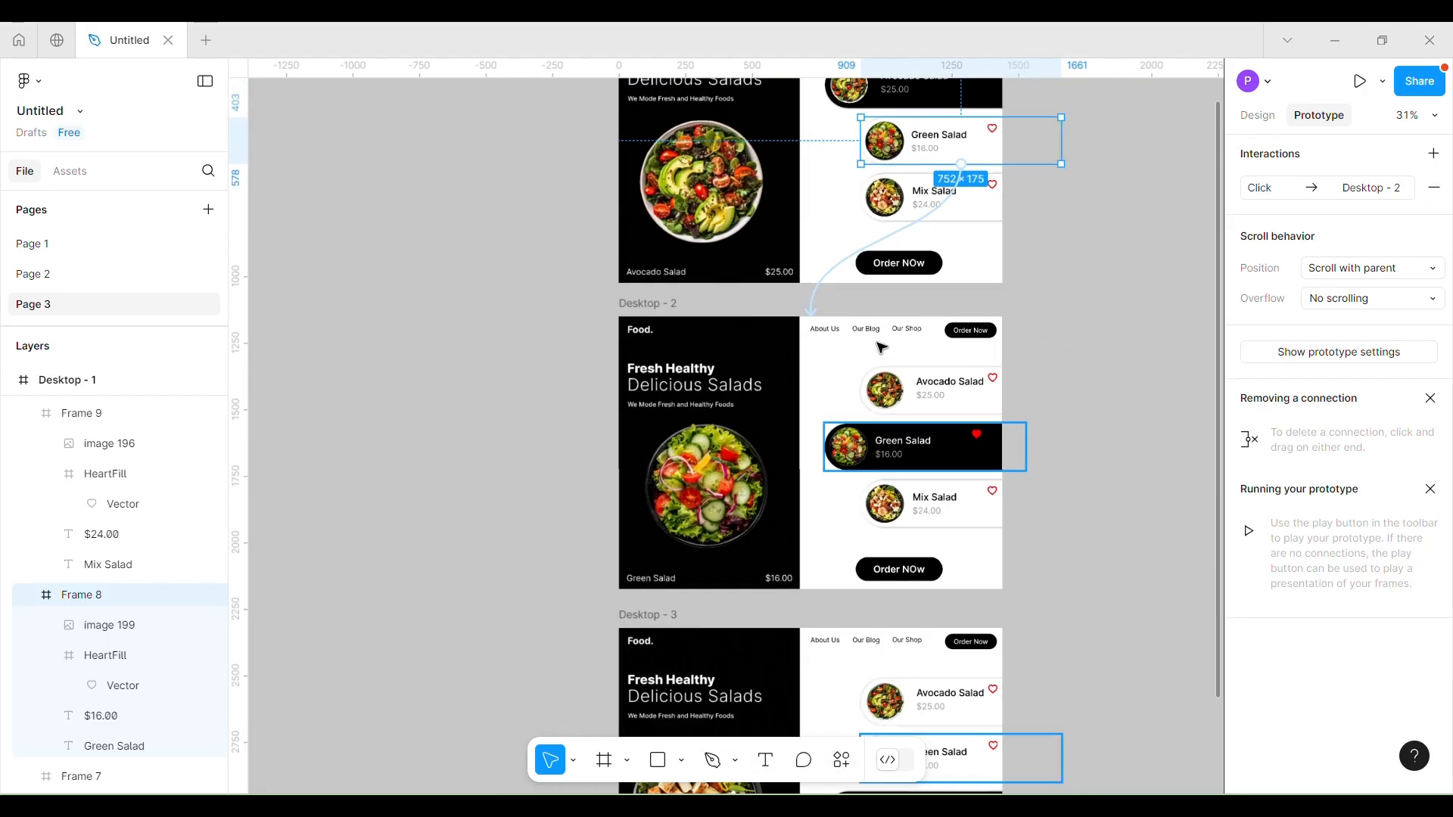
{"action": "left_click", "coordinate": [952, 231]}
{"action": "scroll", "coordinate": [951, 239], "scroll_direction": "down", "scroll_amount": 2}
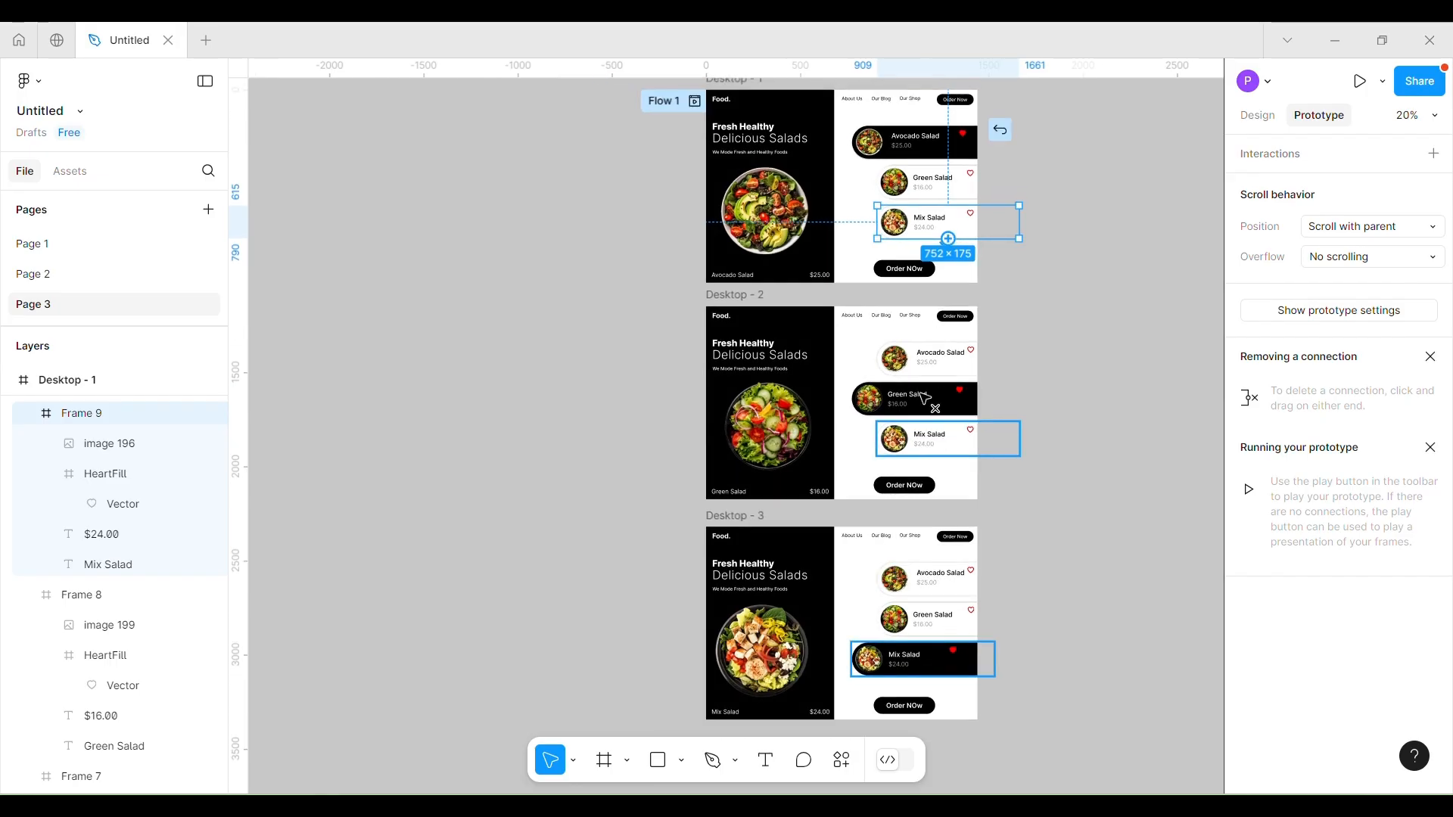
{"action": "left_click_drag", "start_coordinate": [946, 239], "coordinate": [899, 597]}
{"action": "left_click", "coordinate": [942, 453]}
Link Desktop - 2's Avocado Salad card back to Desktop - 1 with a click interaction.
{"action": "left_click", "coordinate": [940, 236]}
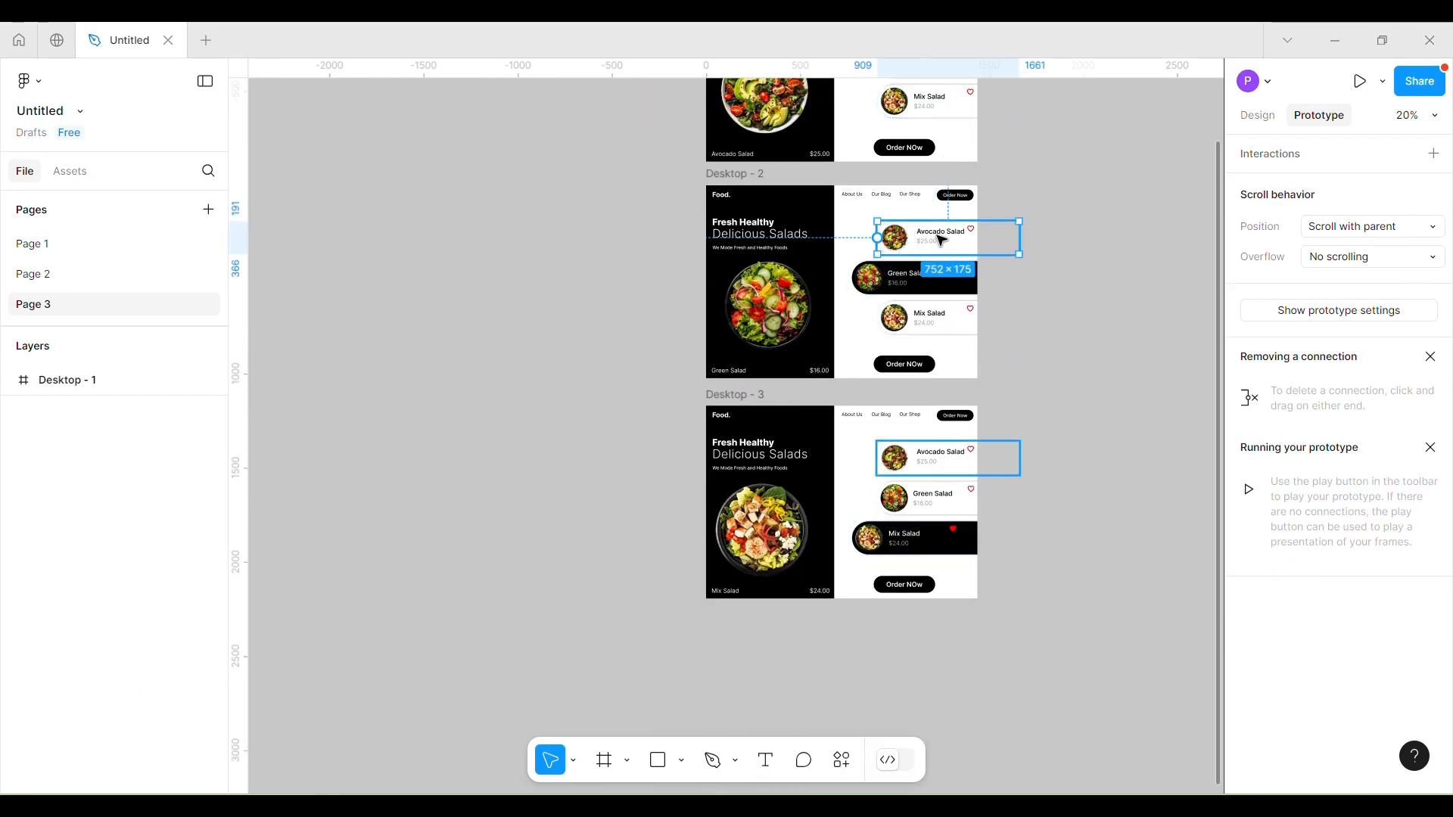
{"action": "left_click_drag", "start_coordinate": [877, 238], "coordinate": [839, 144]}
{"action": "left_click", "coordinate": [939, 209]}
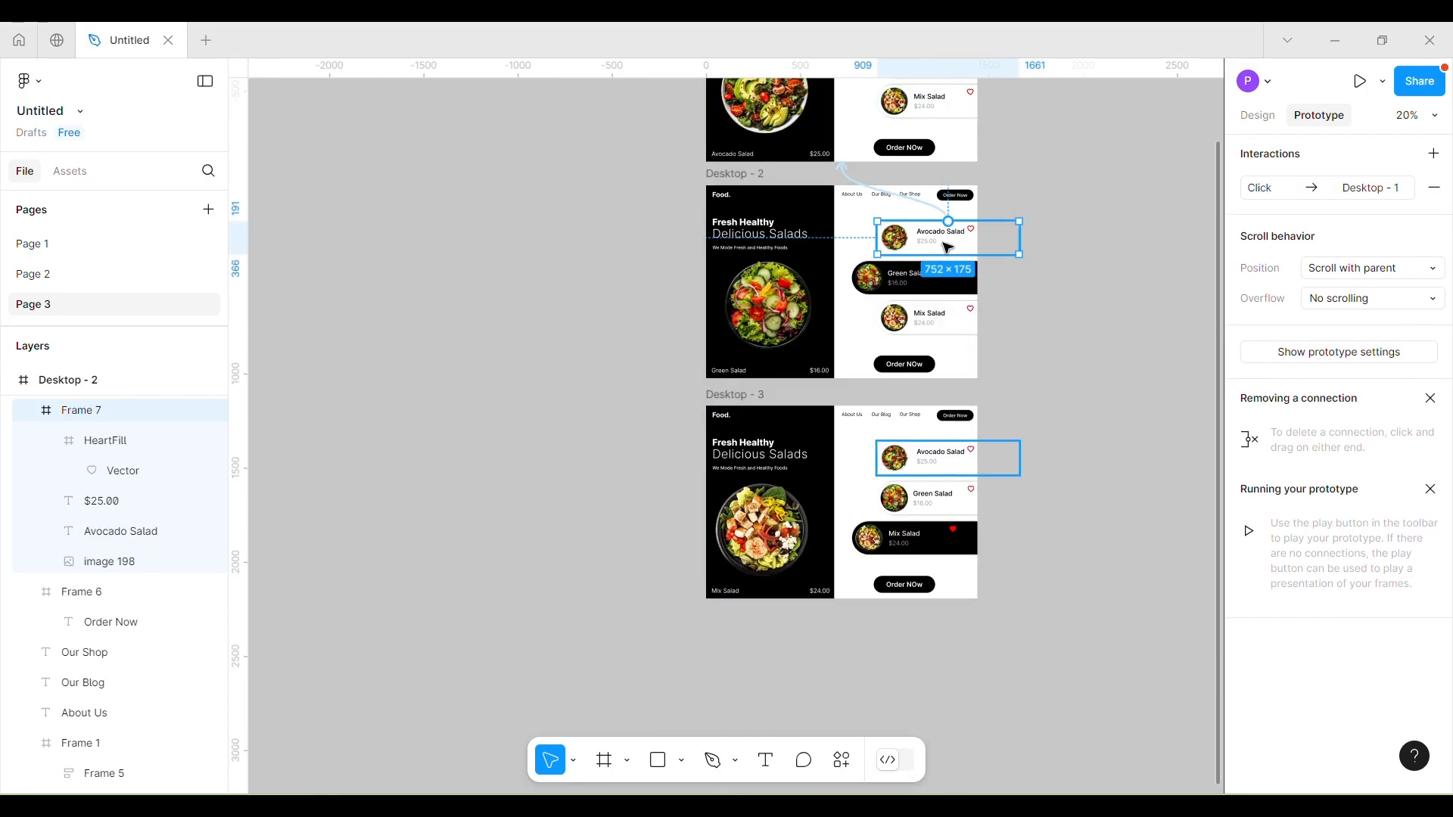
Link Desktop - 3's Avocado Salad card to Desktop - 1 with a prototype connection.
{"action": "left_click", "coordinate": [943, 337]}
{"action": "left_click_drag", "start_coordinate": [908, 452], "coordinate": [897, 144]}
{"action": "left_click", "coordinate": [940, 456]}
{"action": "left_click", "coordinate": [956, 463]}
{"action": "left_click", "coordinate": [938, 208]}
Link Desktop - 3's Green Salad card to Desktop - 2 with a click interaction.
{"action": "left_click", "coordinate": [941, 494]}
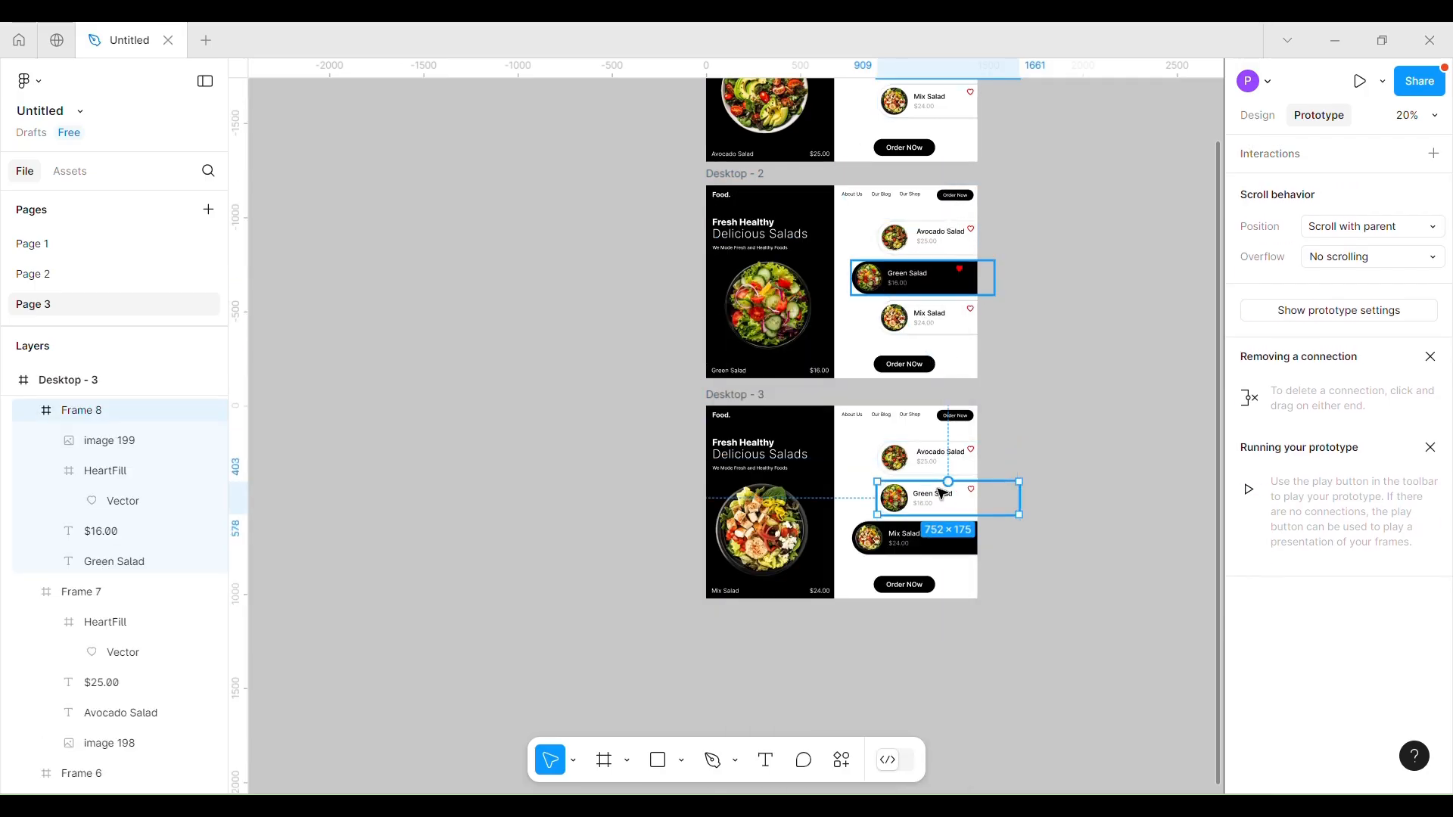
{"action": "left_click_drag", "start_coordinate": [951, 484], "coordinate": [870, 341]}
{"action": "left_click", "coordinate": [939, 421]}
{"action": "scroll", "coordinate": [1016, 431], "scroll_direction": "up", "scroll_amount": 1}
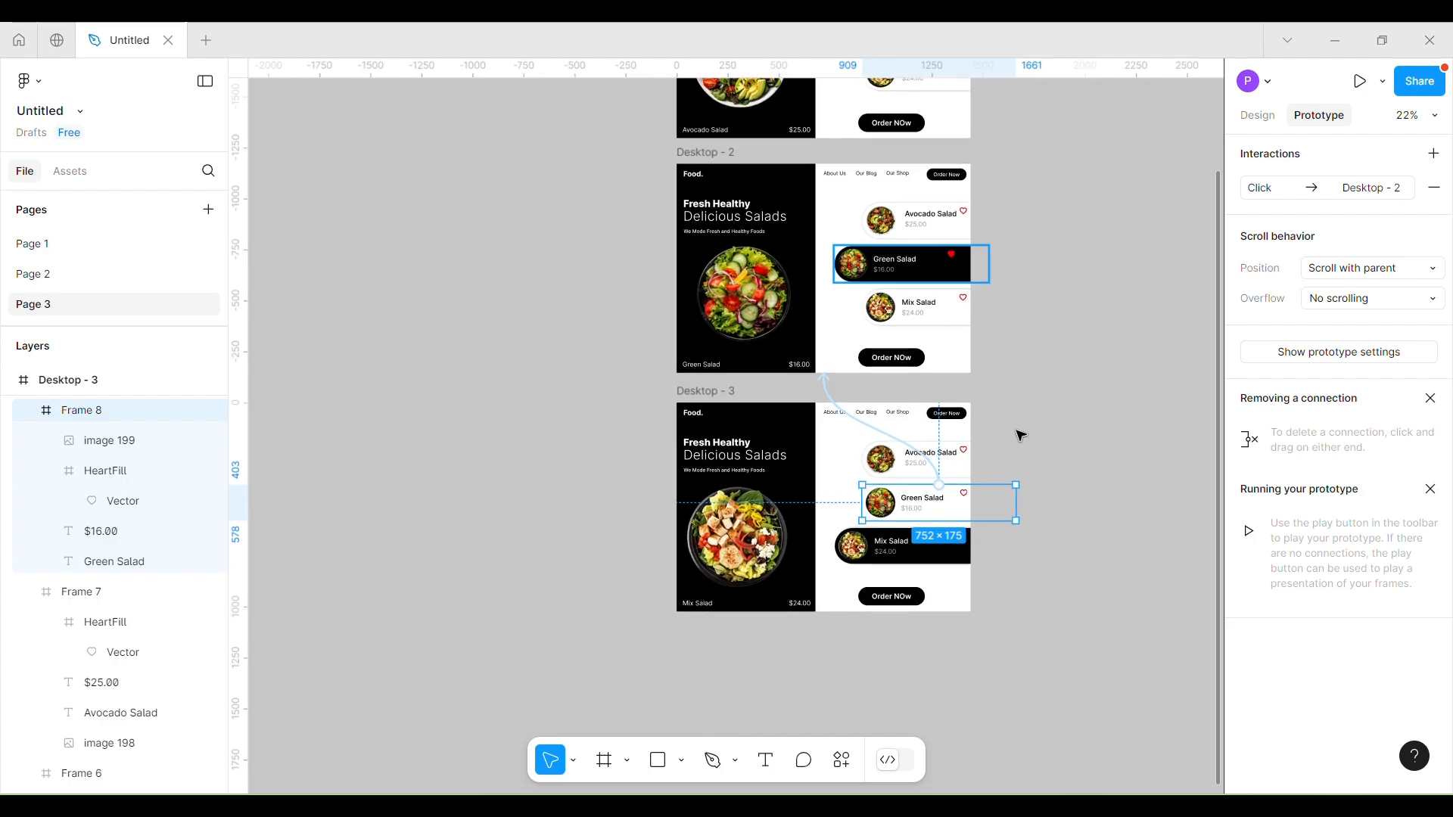
Present the prototype from Desktop - 1 and test switching between the Green Salad and Mix Salad states through their cards.
{"action": "scroll", "coordinate": [1026, 427], "scroll_direction": "up", "scroll_amount": 3}
{"action": "scroll", "coordinate": [992, 285], "scroll_direction": "up", "scroll_amount": 3}
{"action": "scroll", "coordinate": [992, 285], "scroll_direction": "up", "scroll_amount": 3}
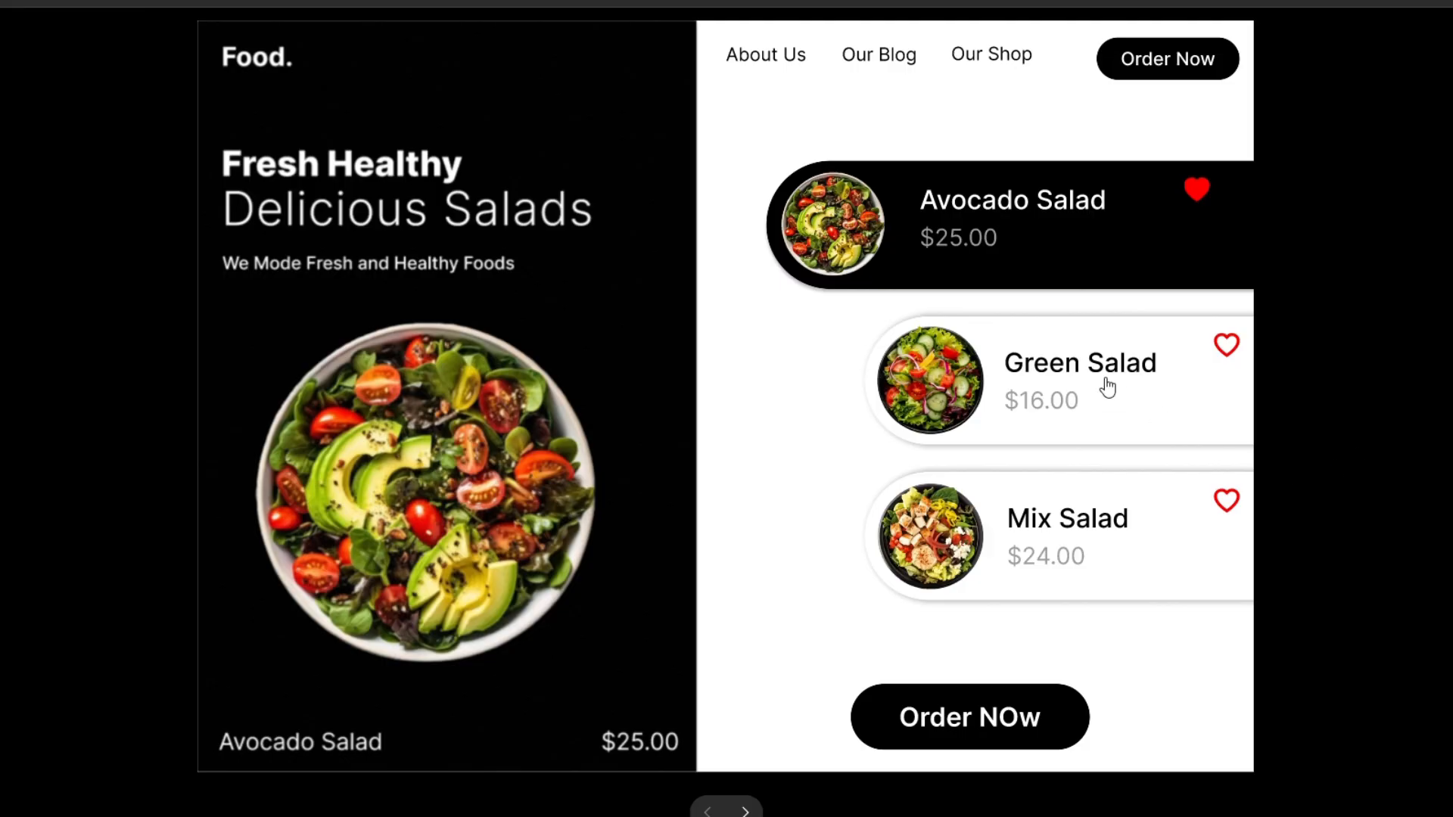
{"action": "left_click", "coordinate": [1105, 384]}
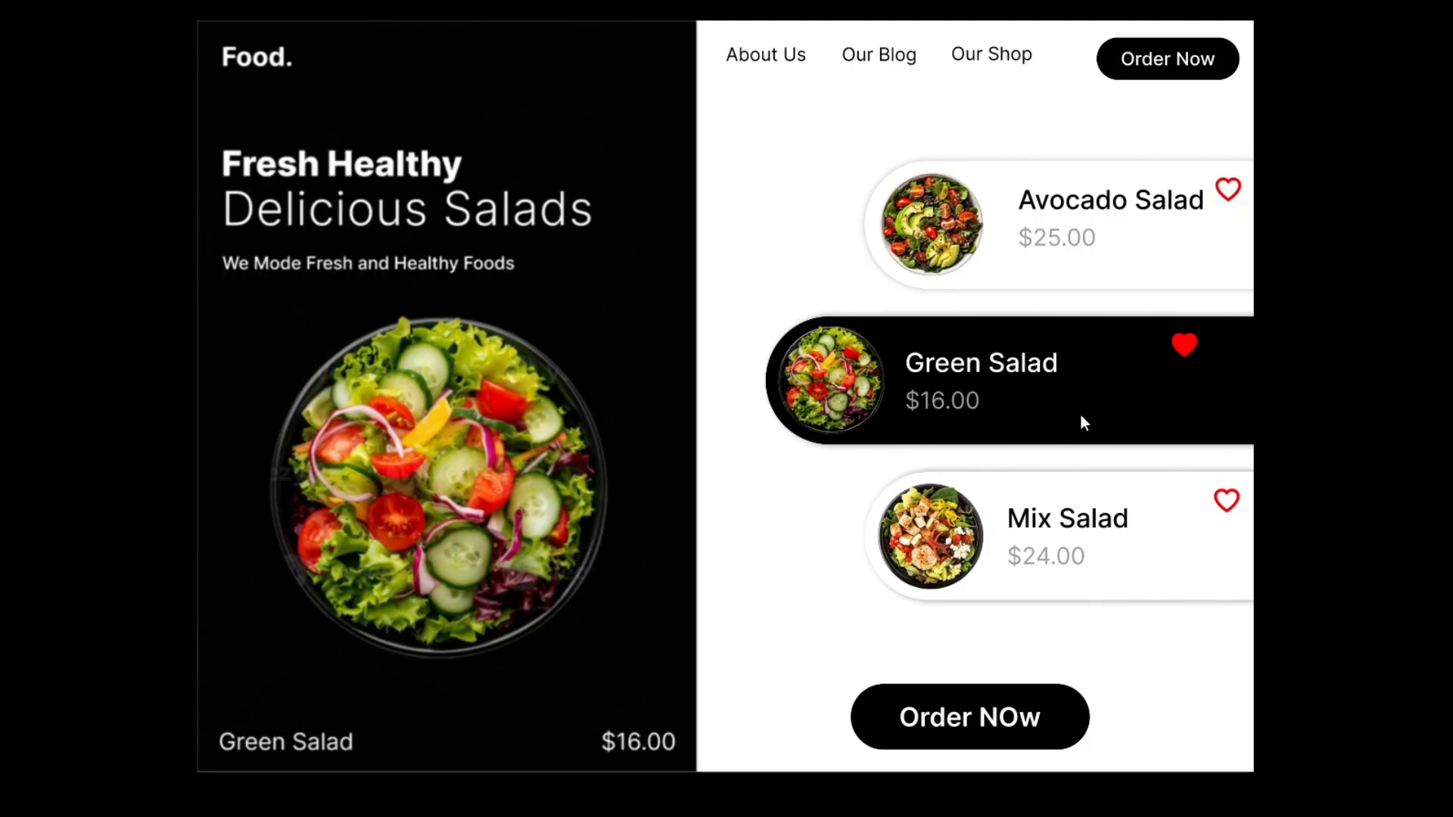
{"action": "left_click", "coordinate": [1066, 539]}
{"action": "left_click", "coordinate": [1074, 412]}
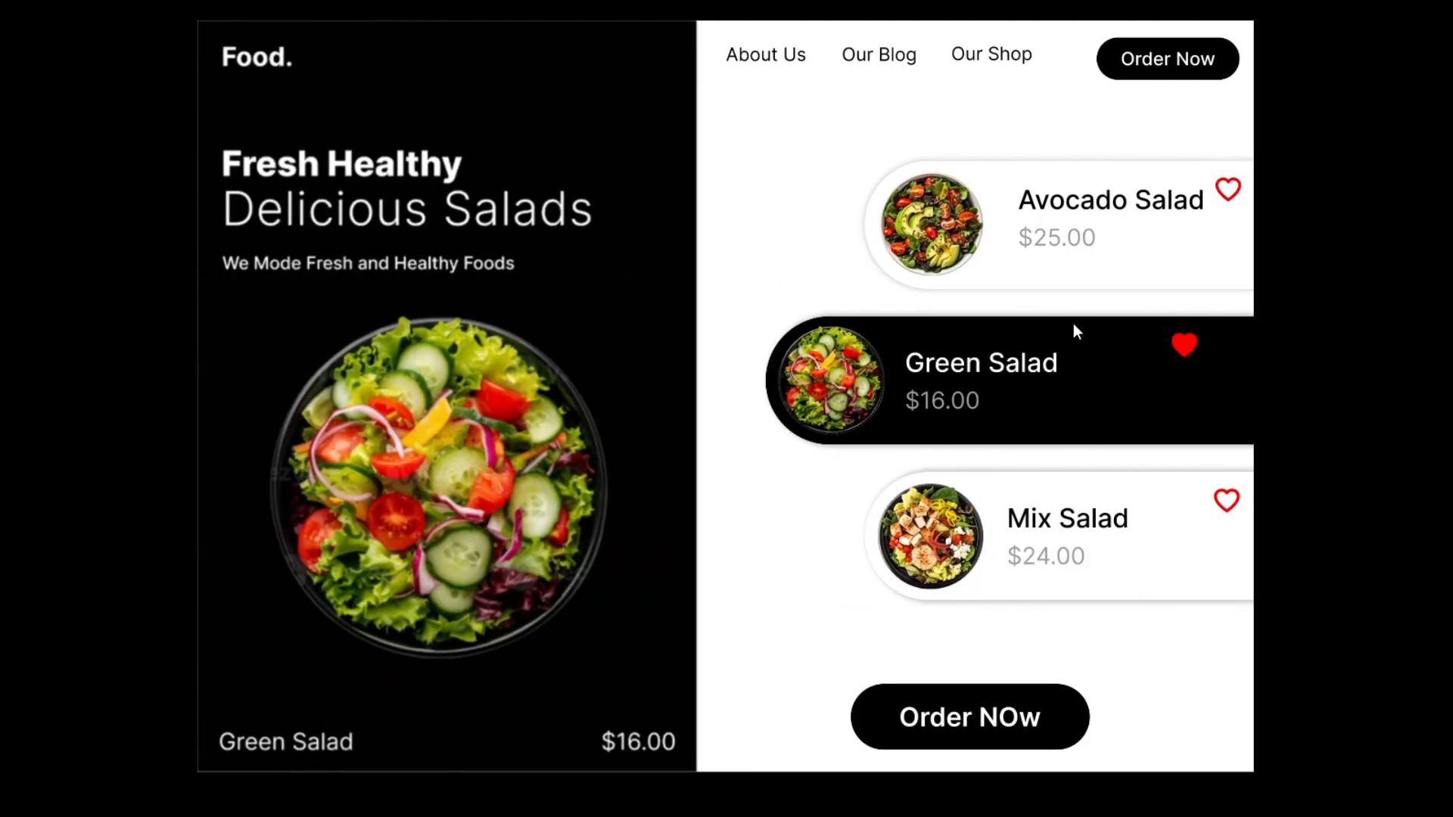